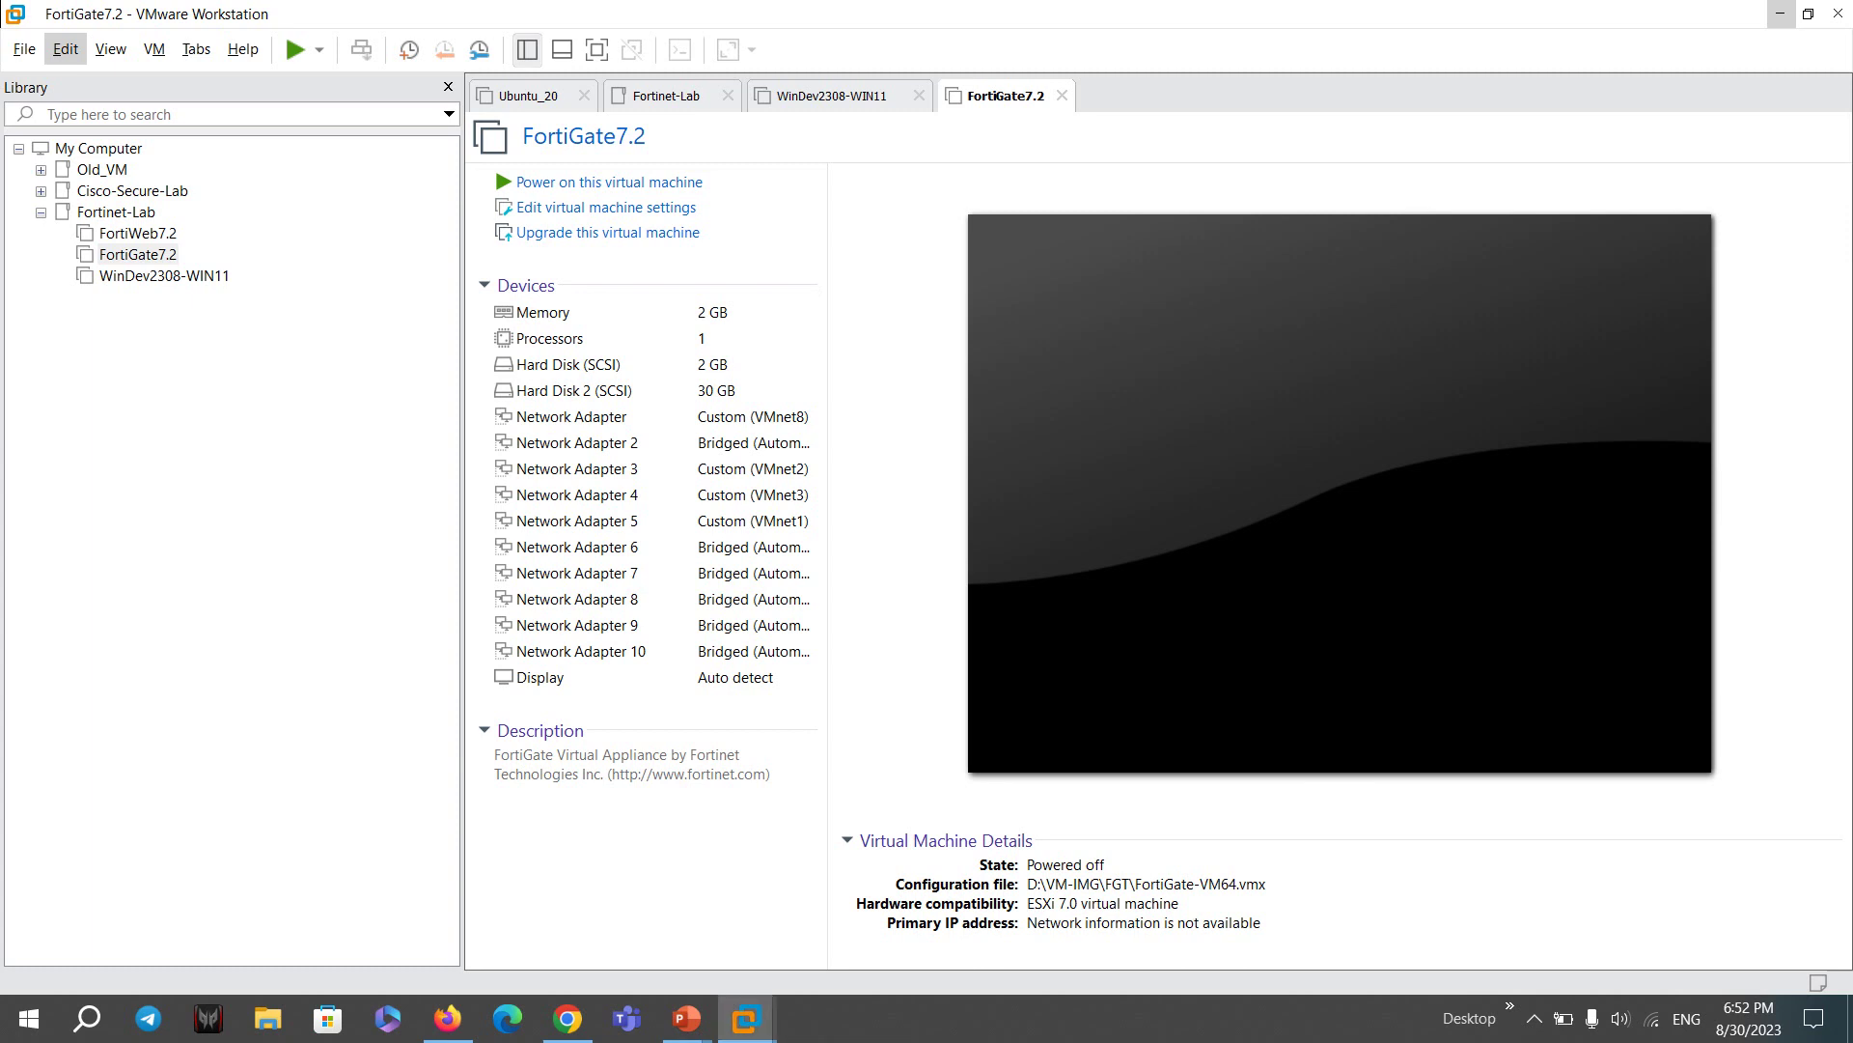
- Open the Virtual Network Editor and inspect VMnet8 NAT, VMnet0, and VMnet1 (subnet 10.2.0.0)
left_click(64, 50)
left_click(145, 156)
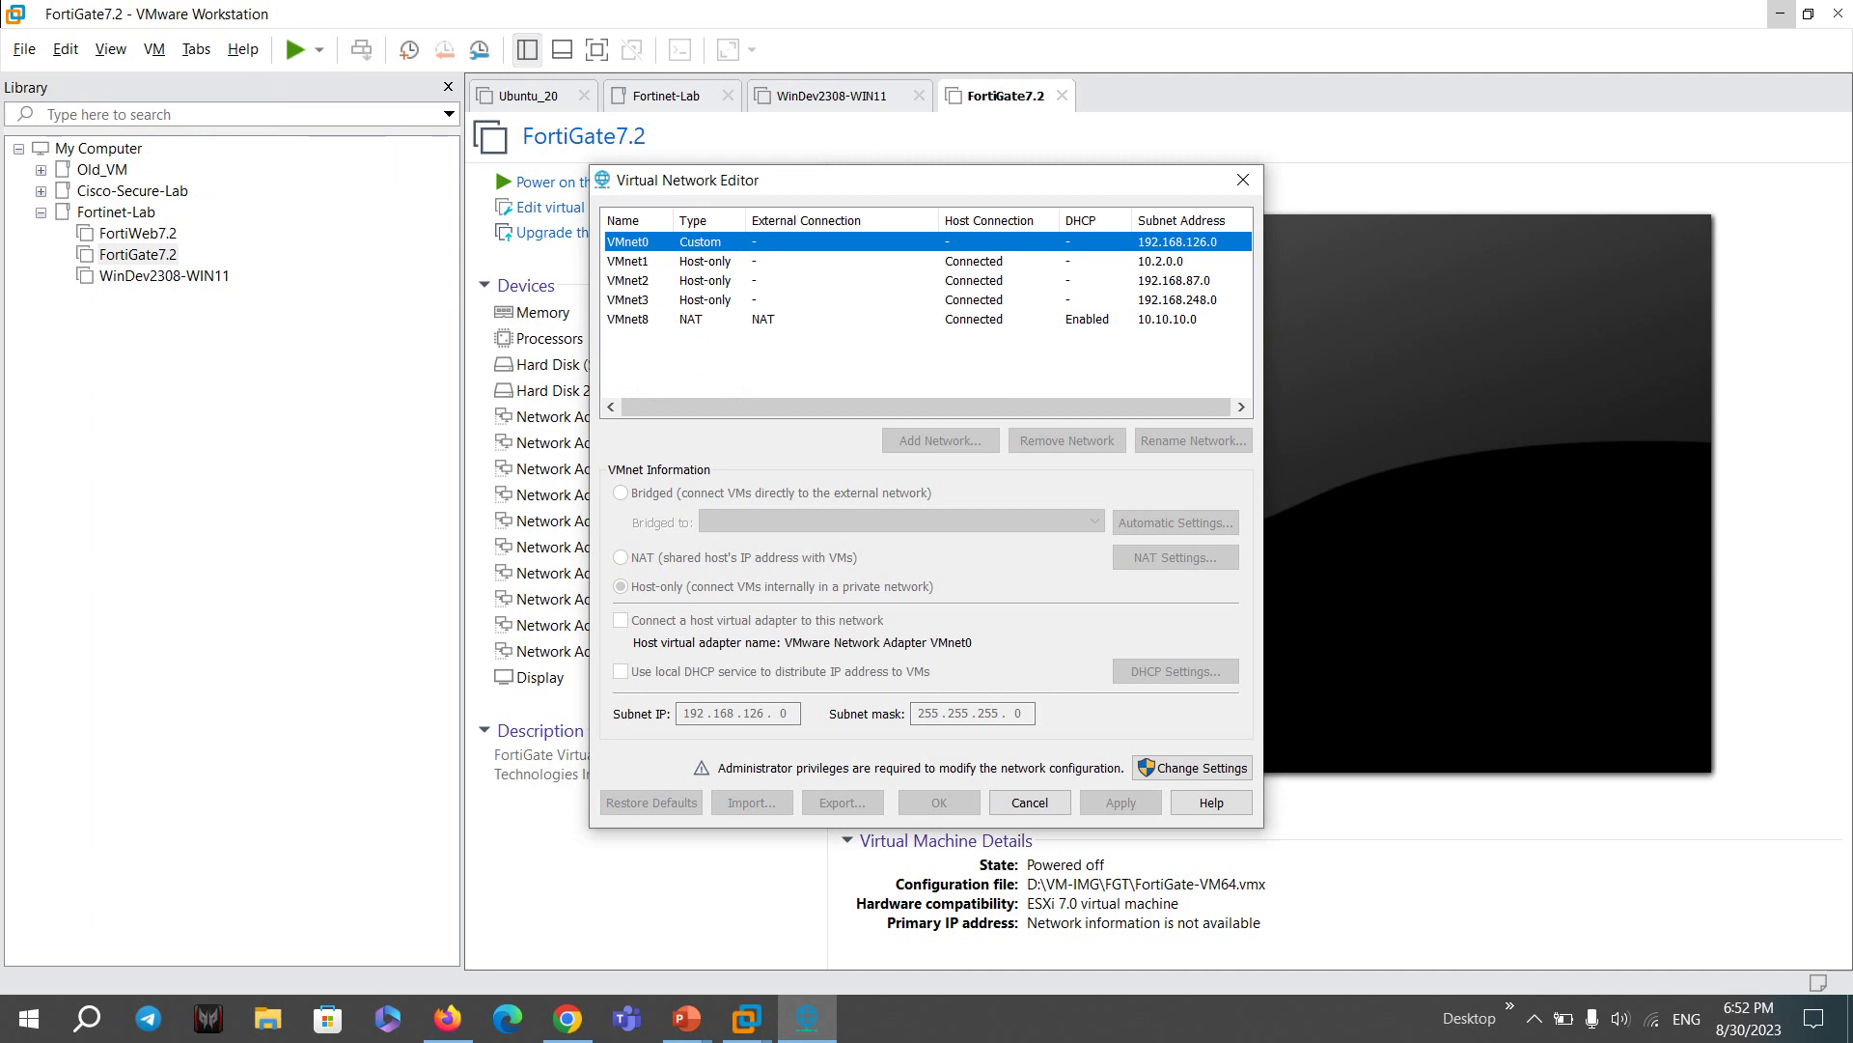
left_click(628, 319)
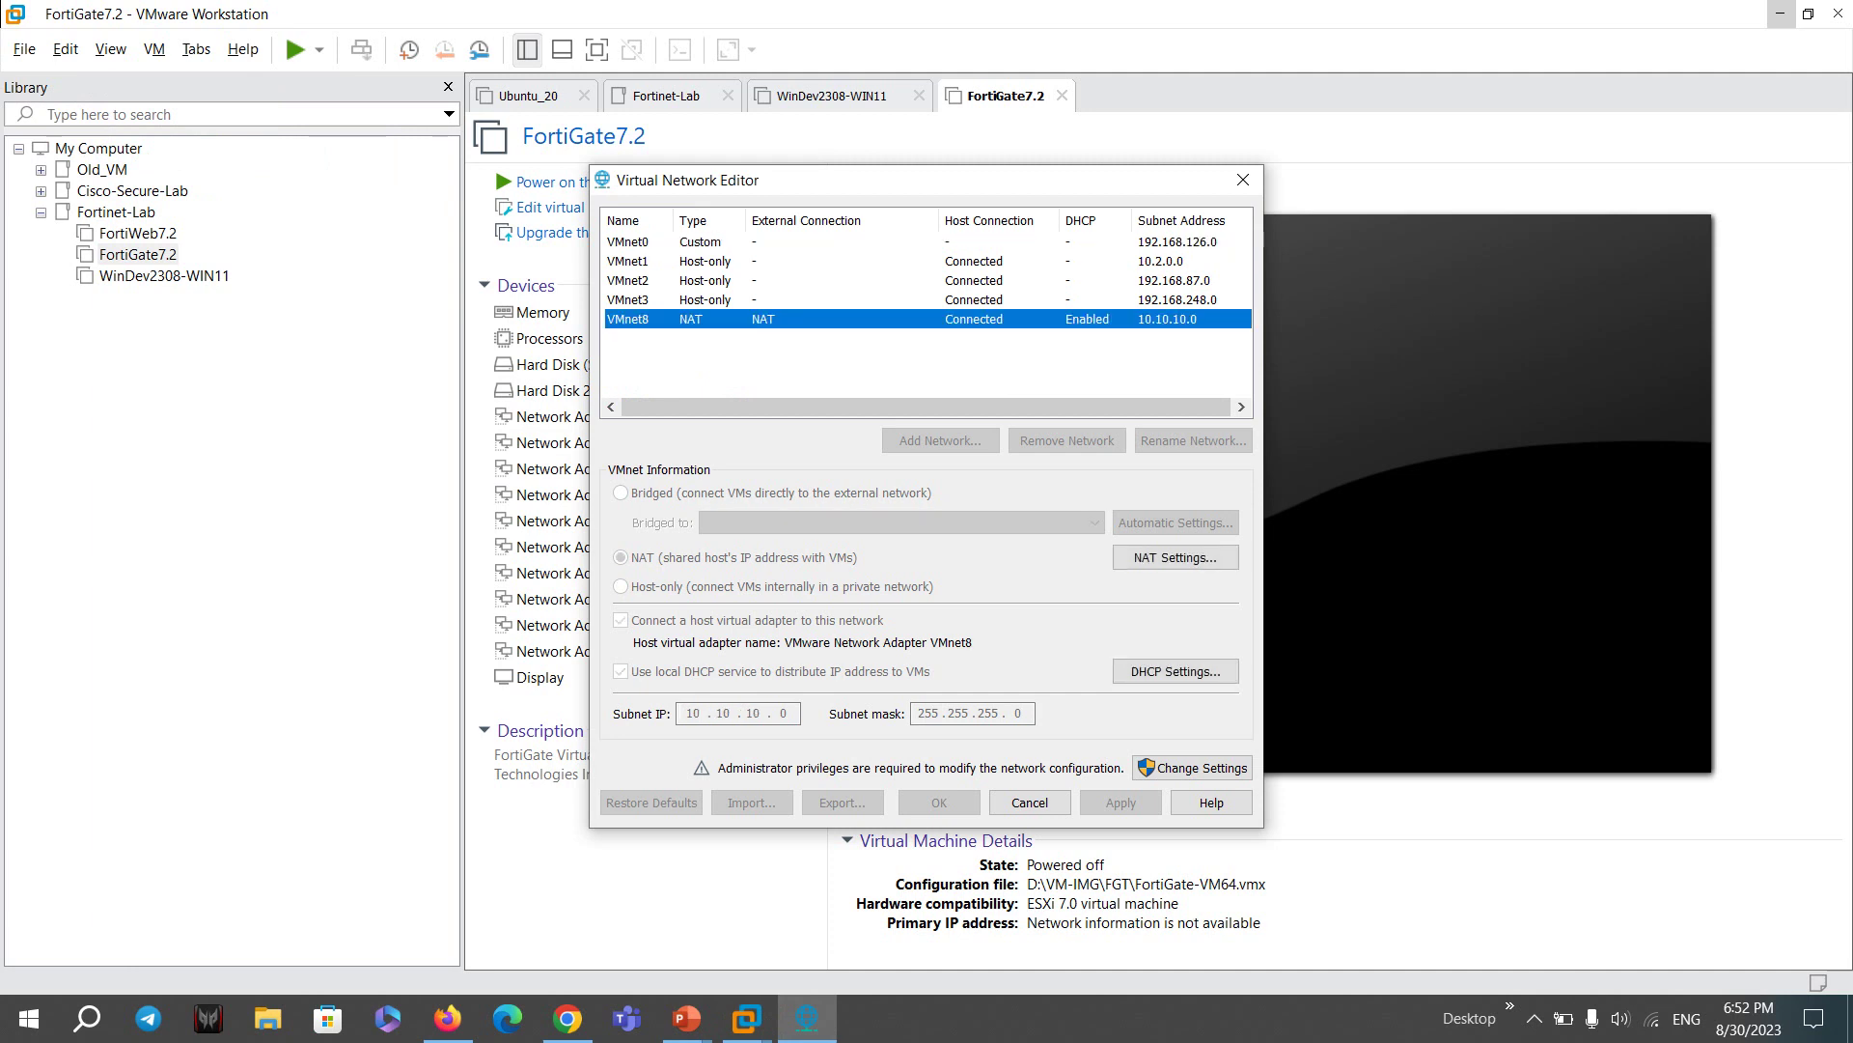
left_click(629, 241)
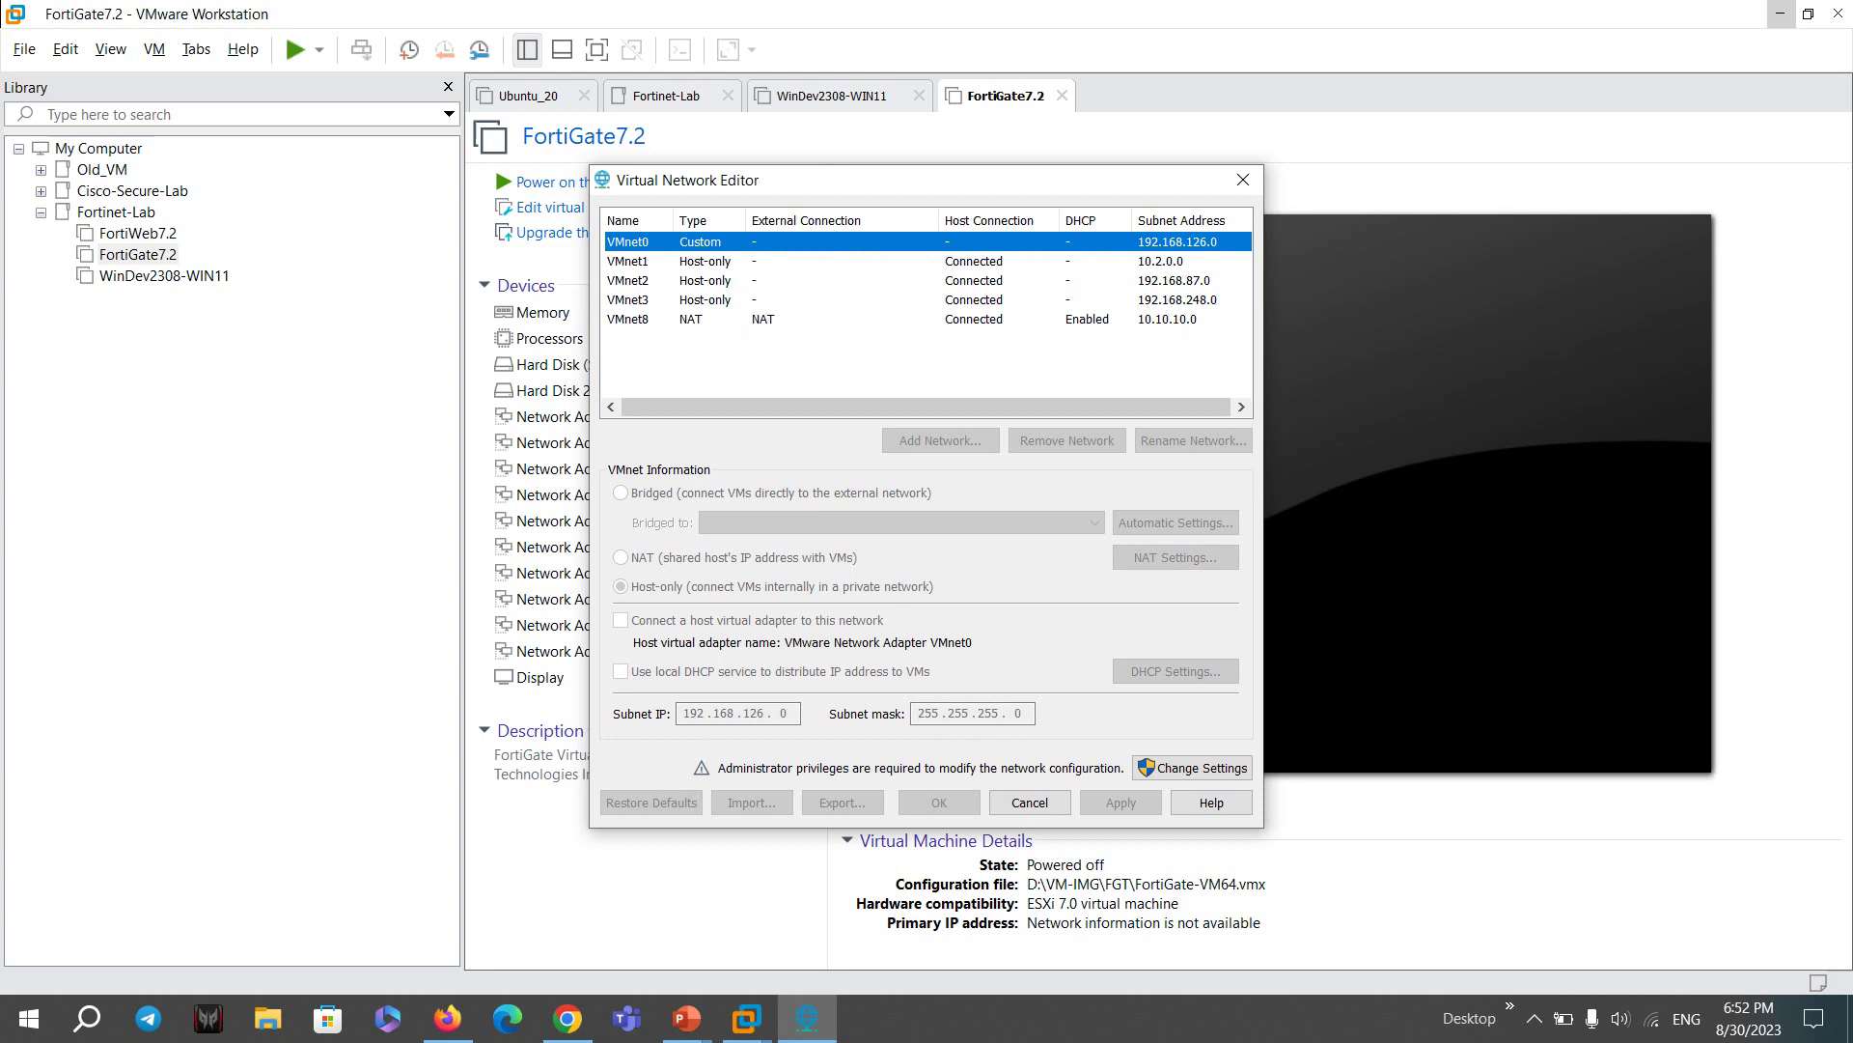
left_click(628, 261)
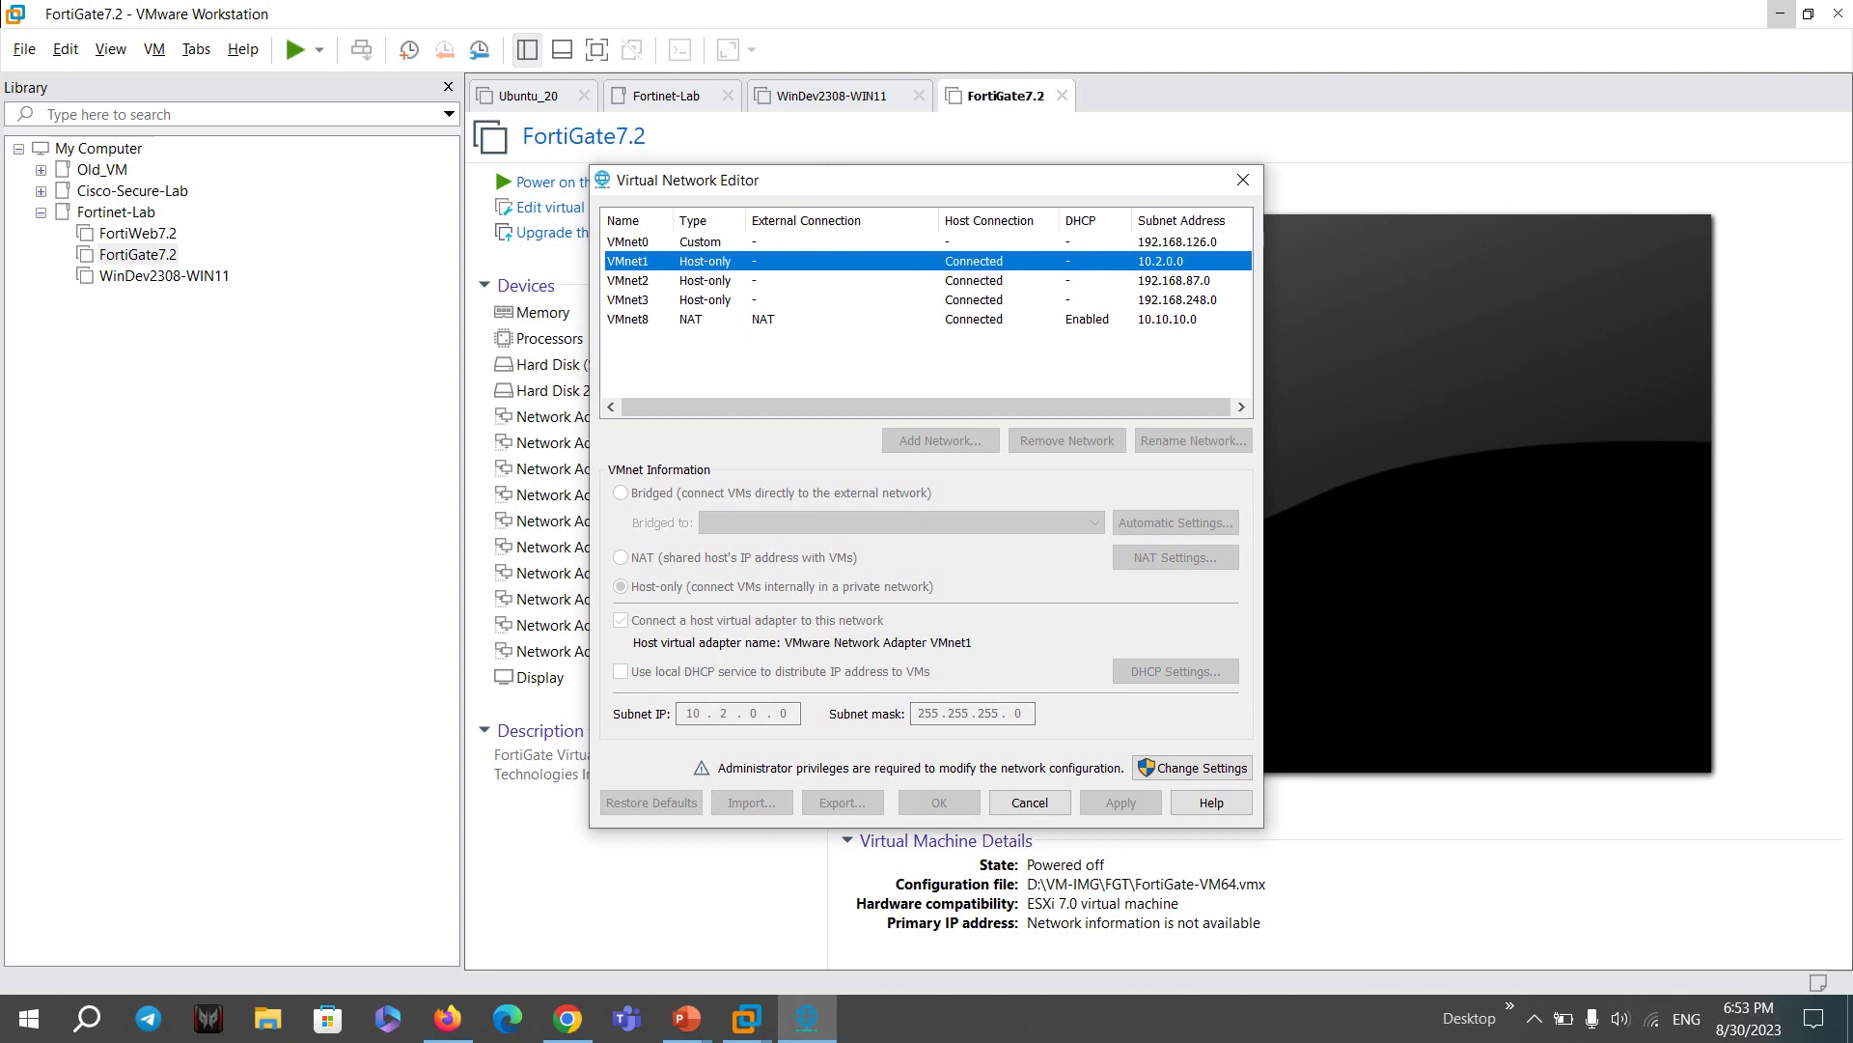
left_click(627, 319)
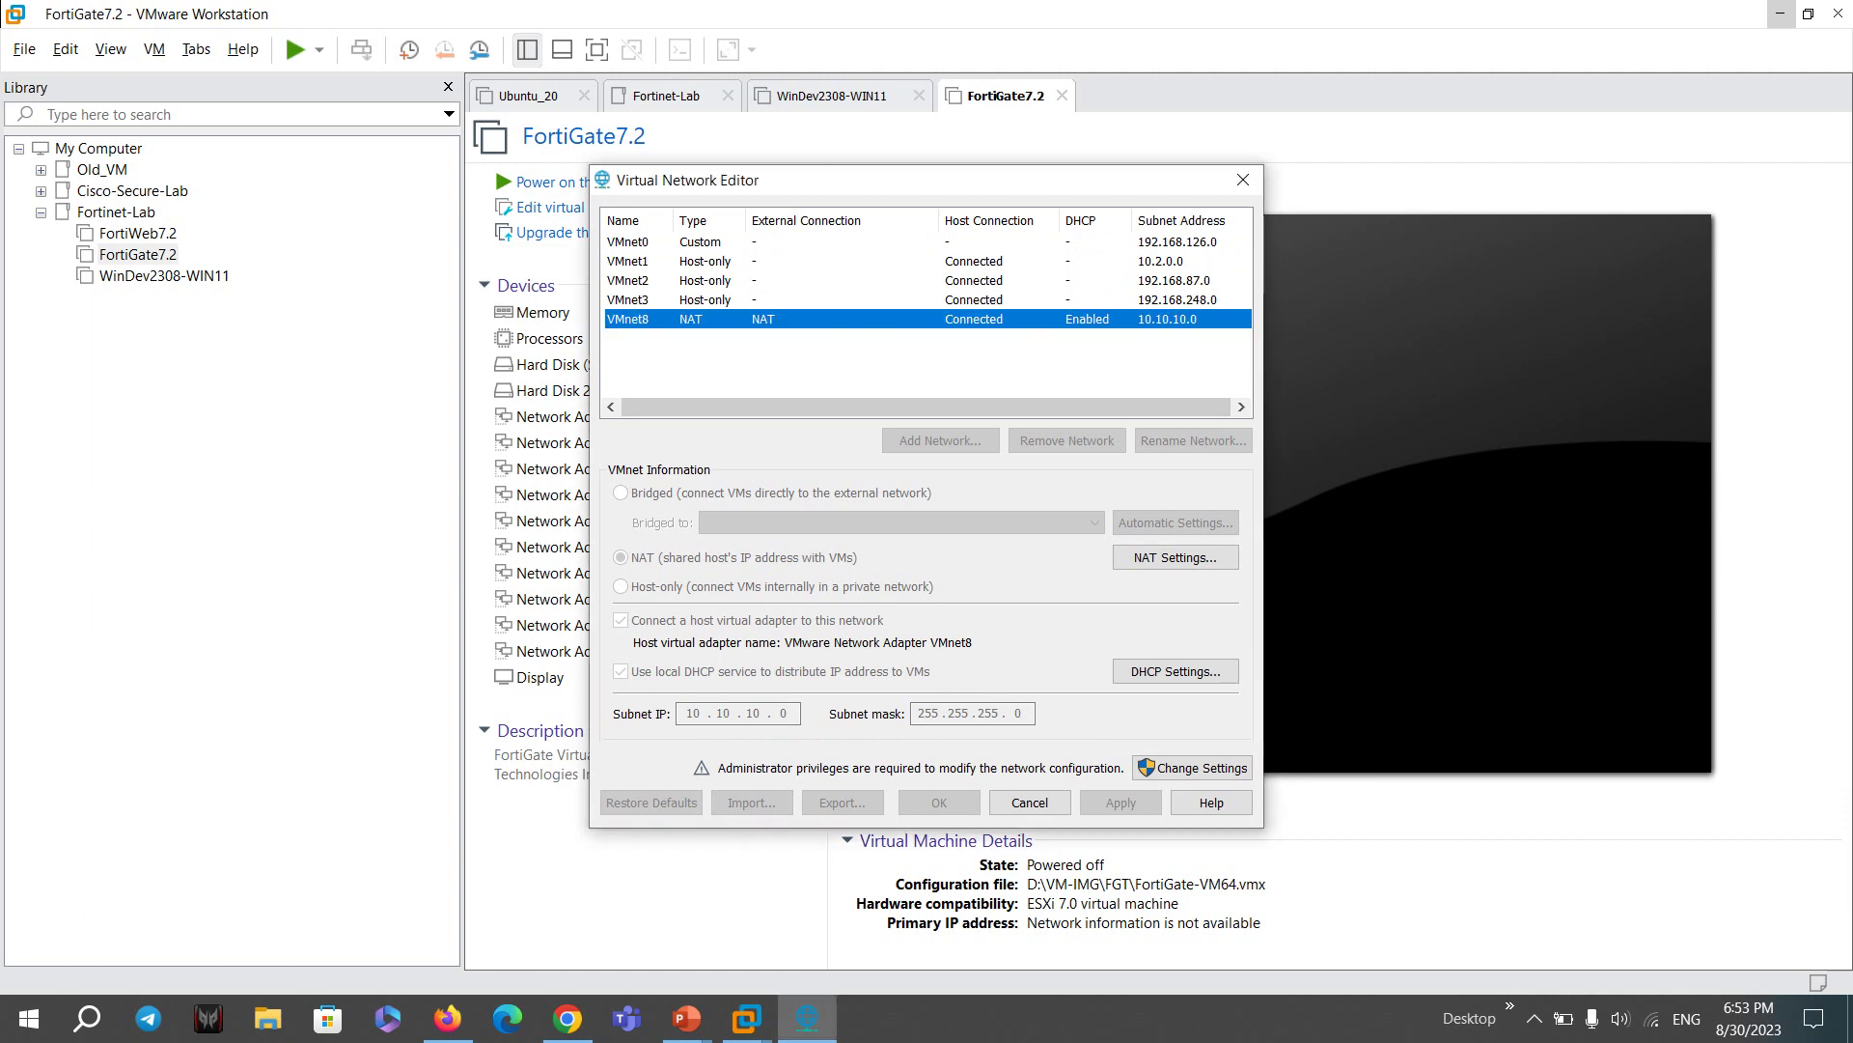
- Compare VMnet2 host-only and VMnet3 (192.168.248.0), then recheck VMnet1 and VMnet0
left_click(627, 280)
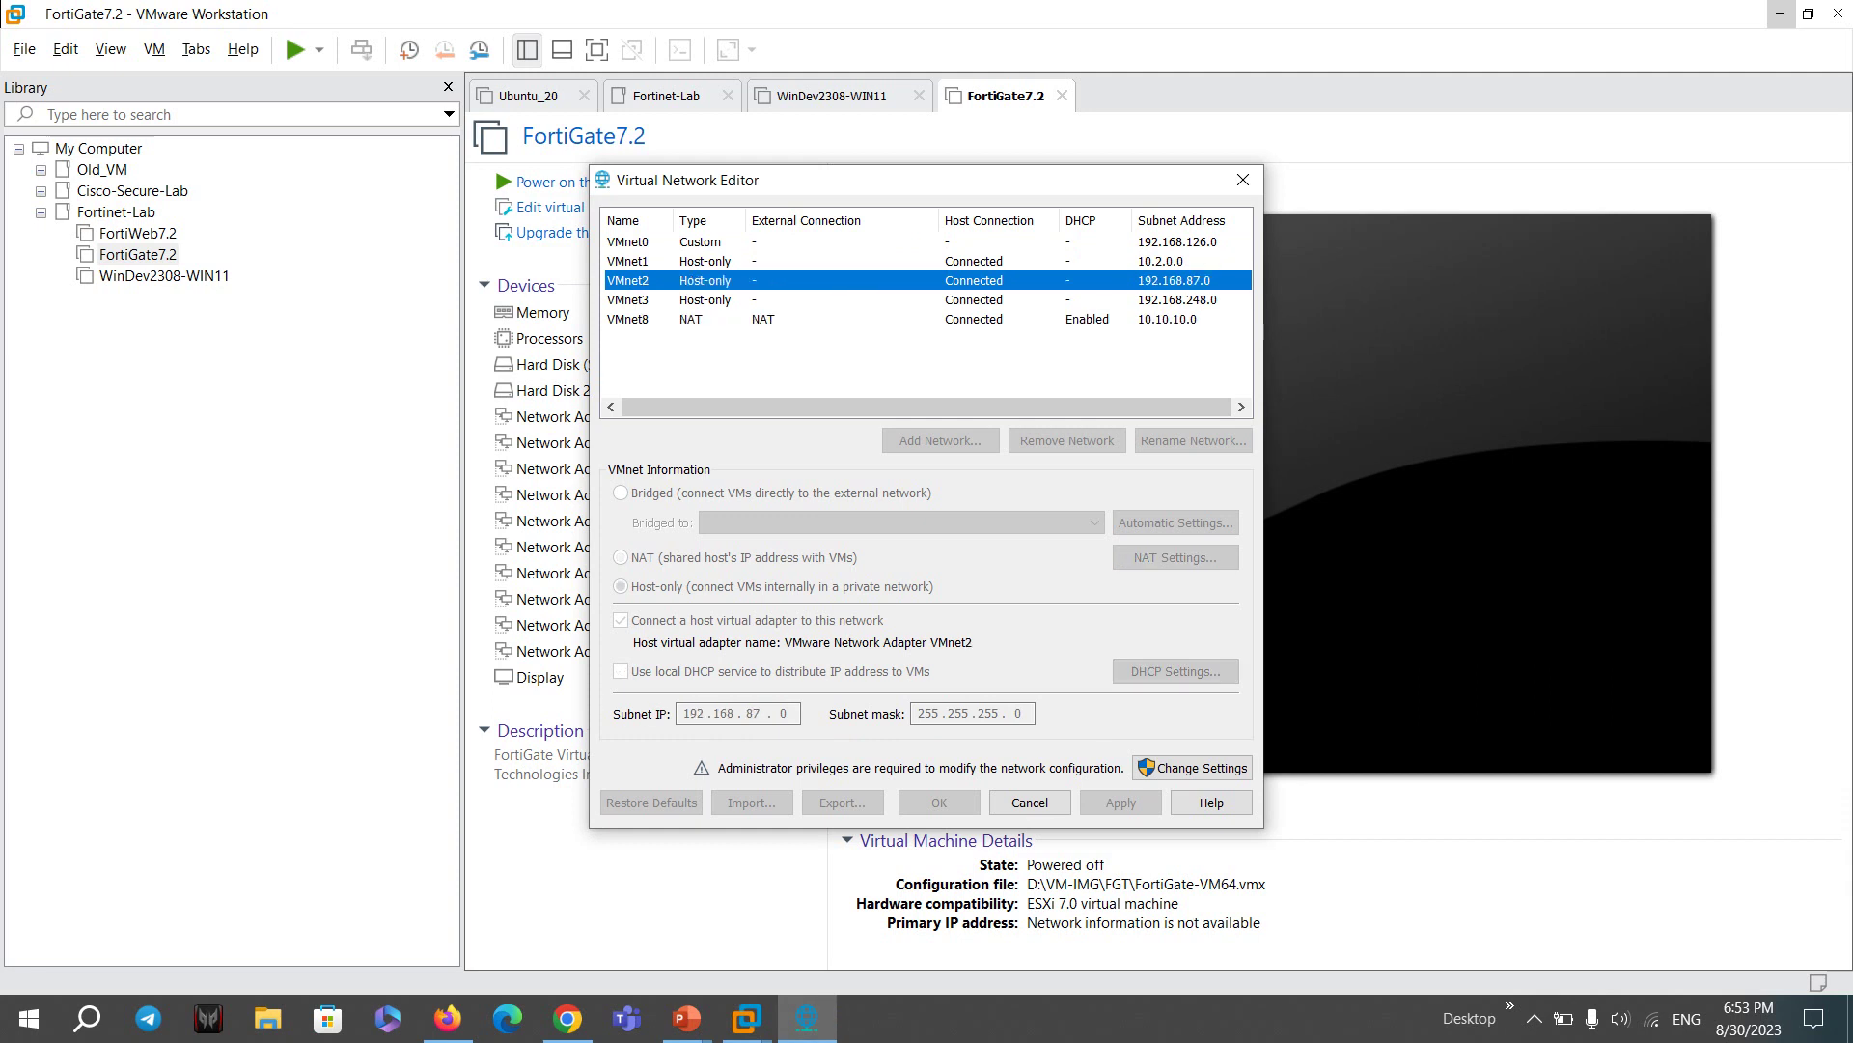
left_click(627, 261)
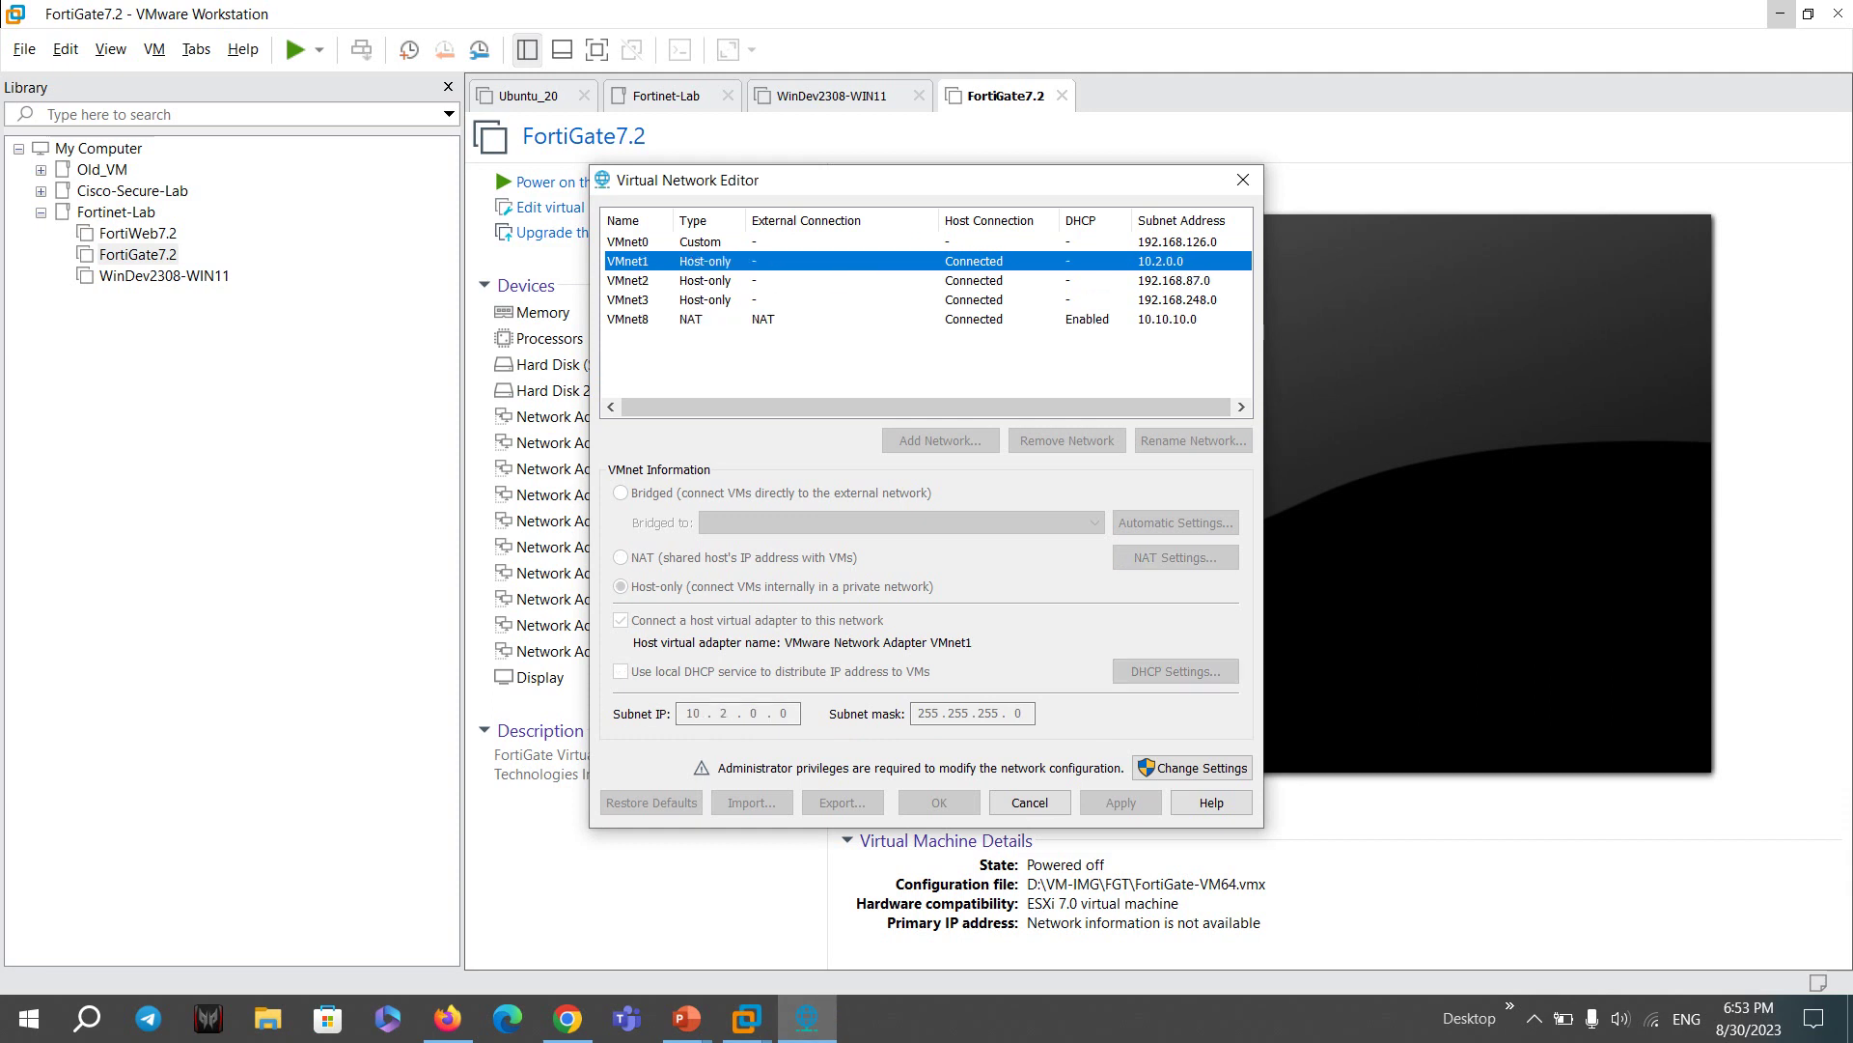
left_click(627, 280)
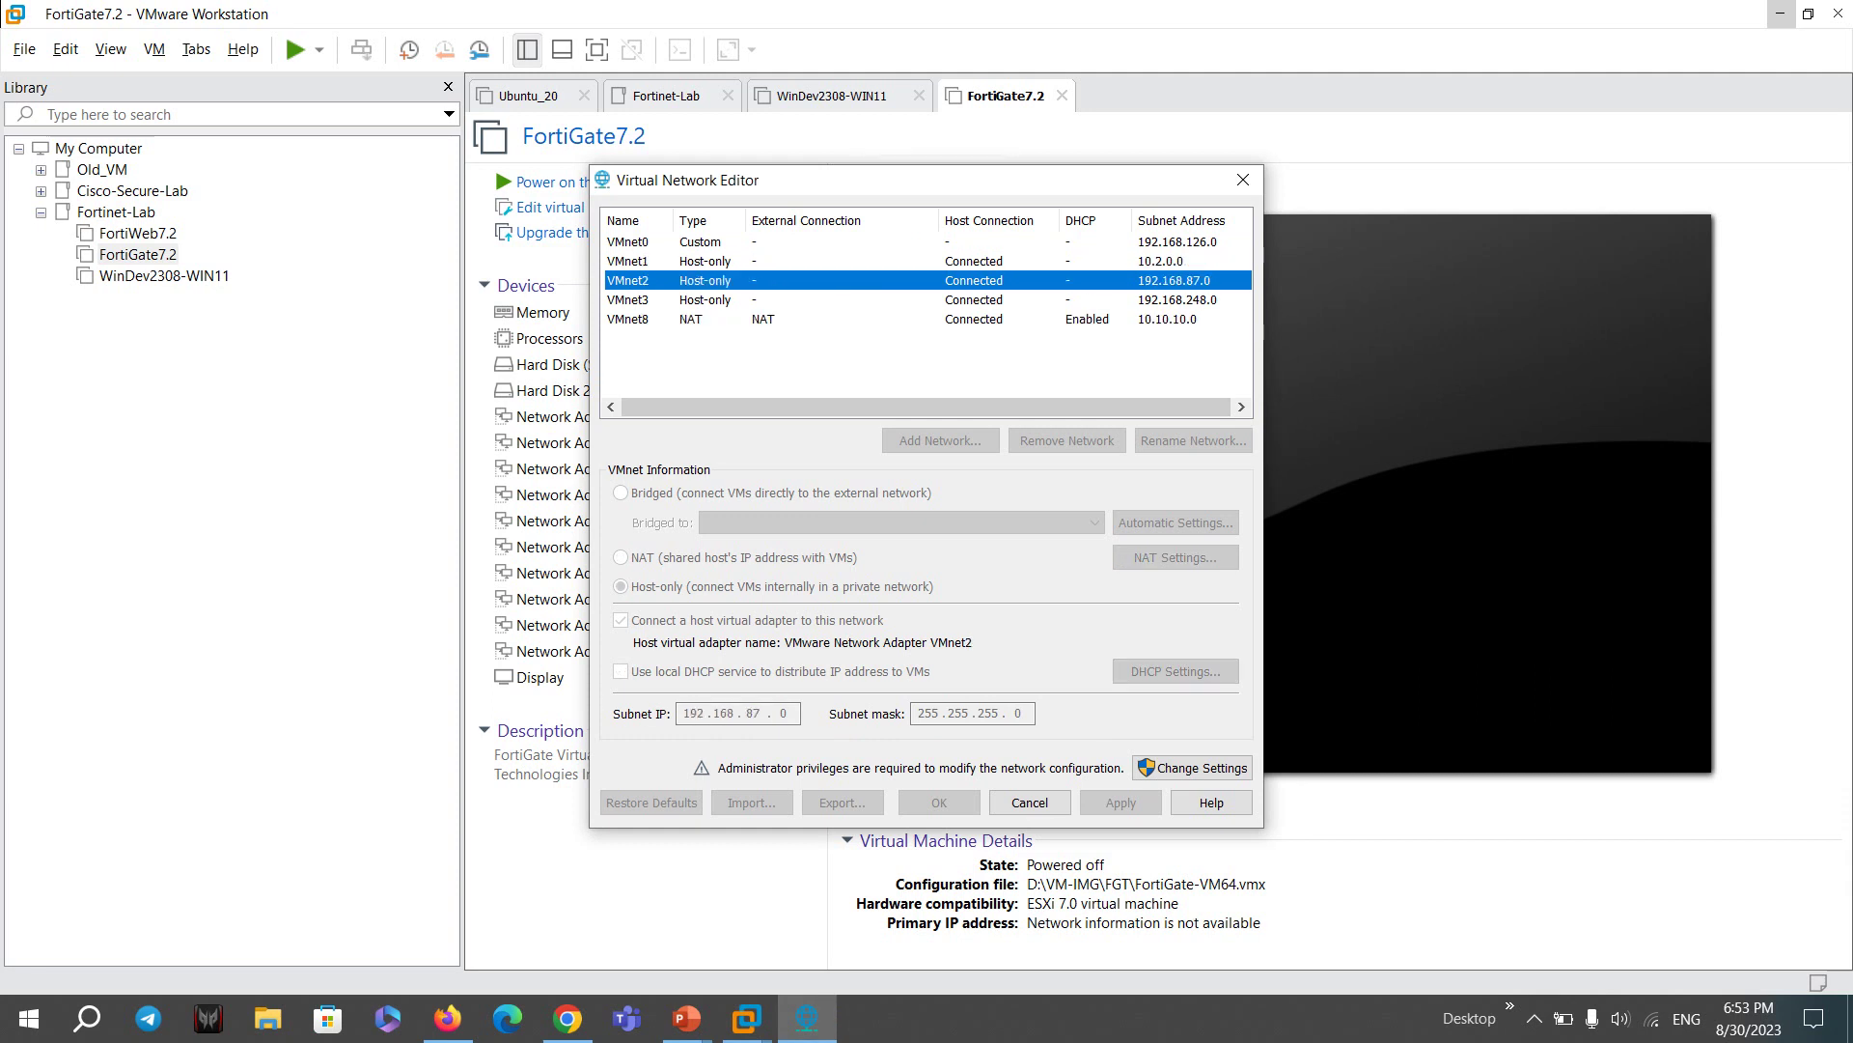
left_click(627, 299)
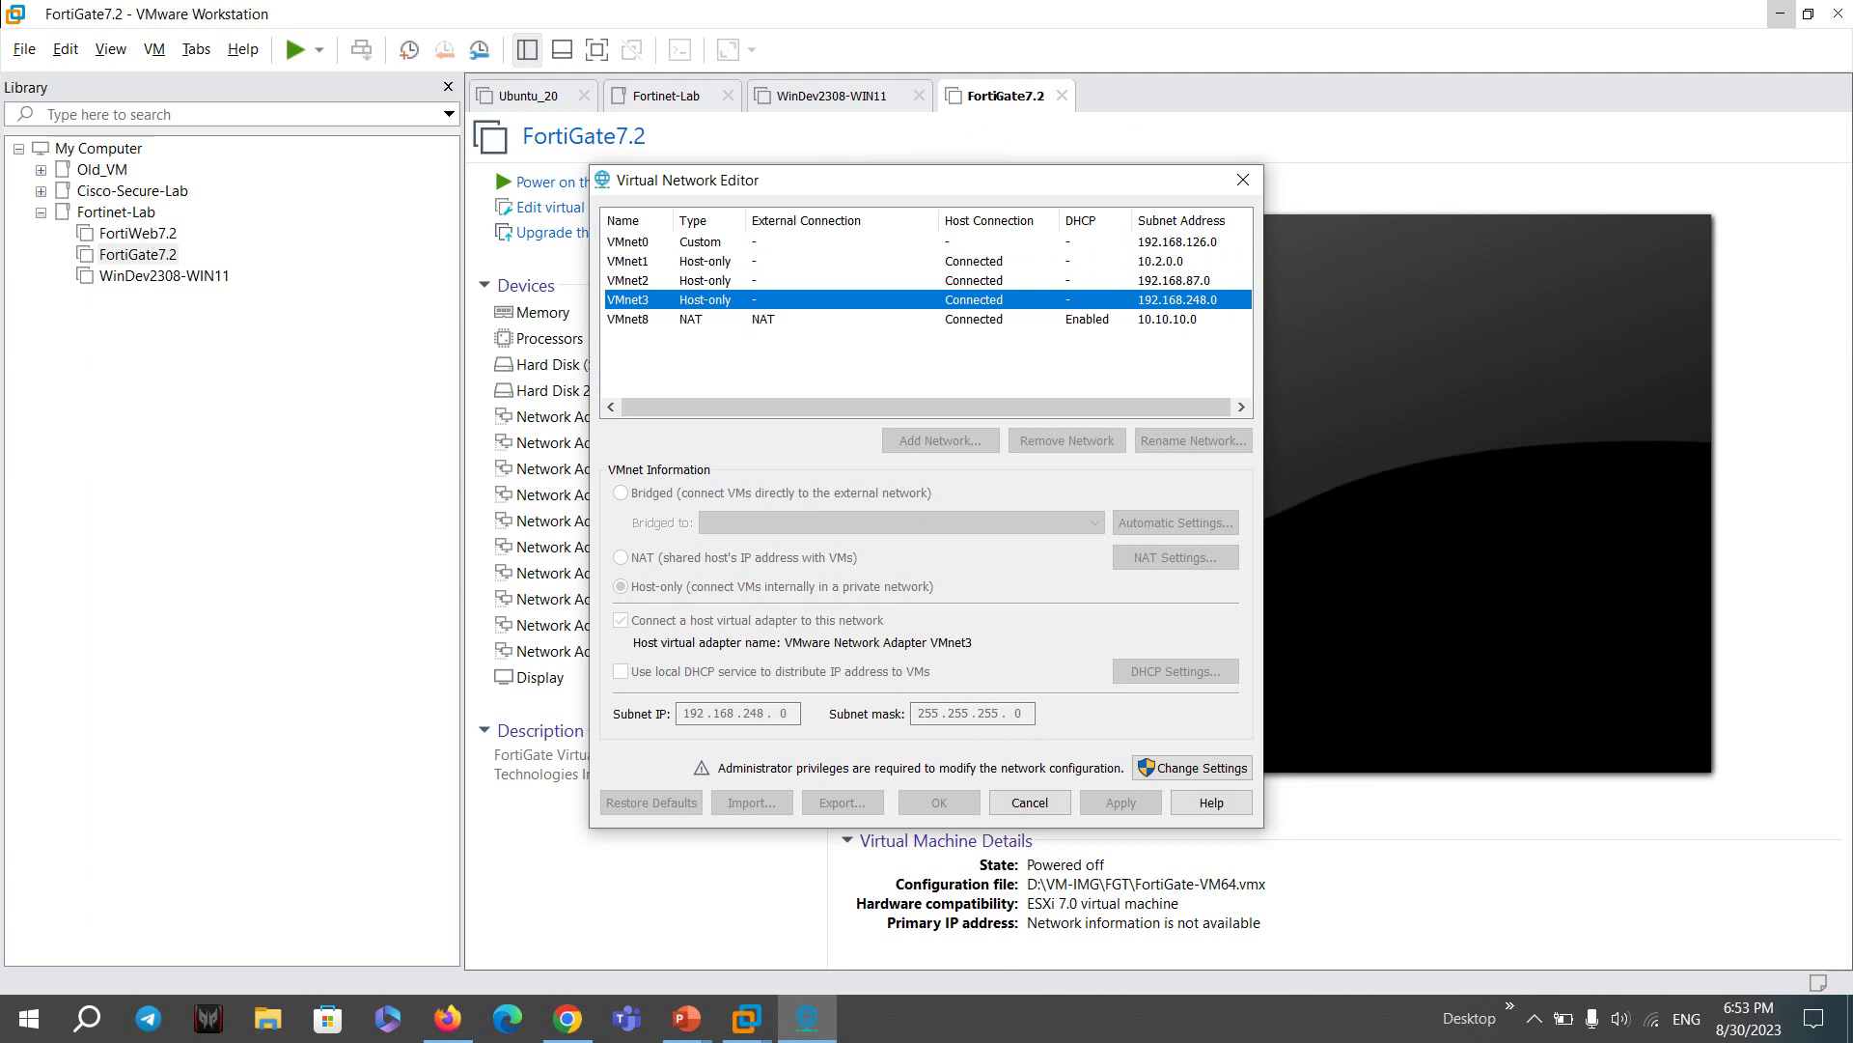
left_click(628, 280)
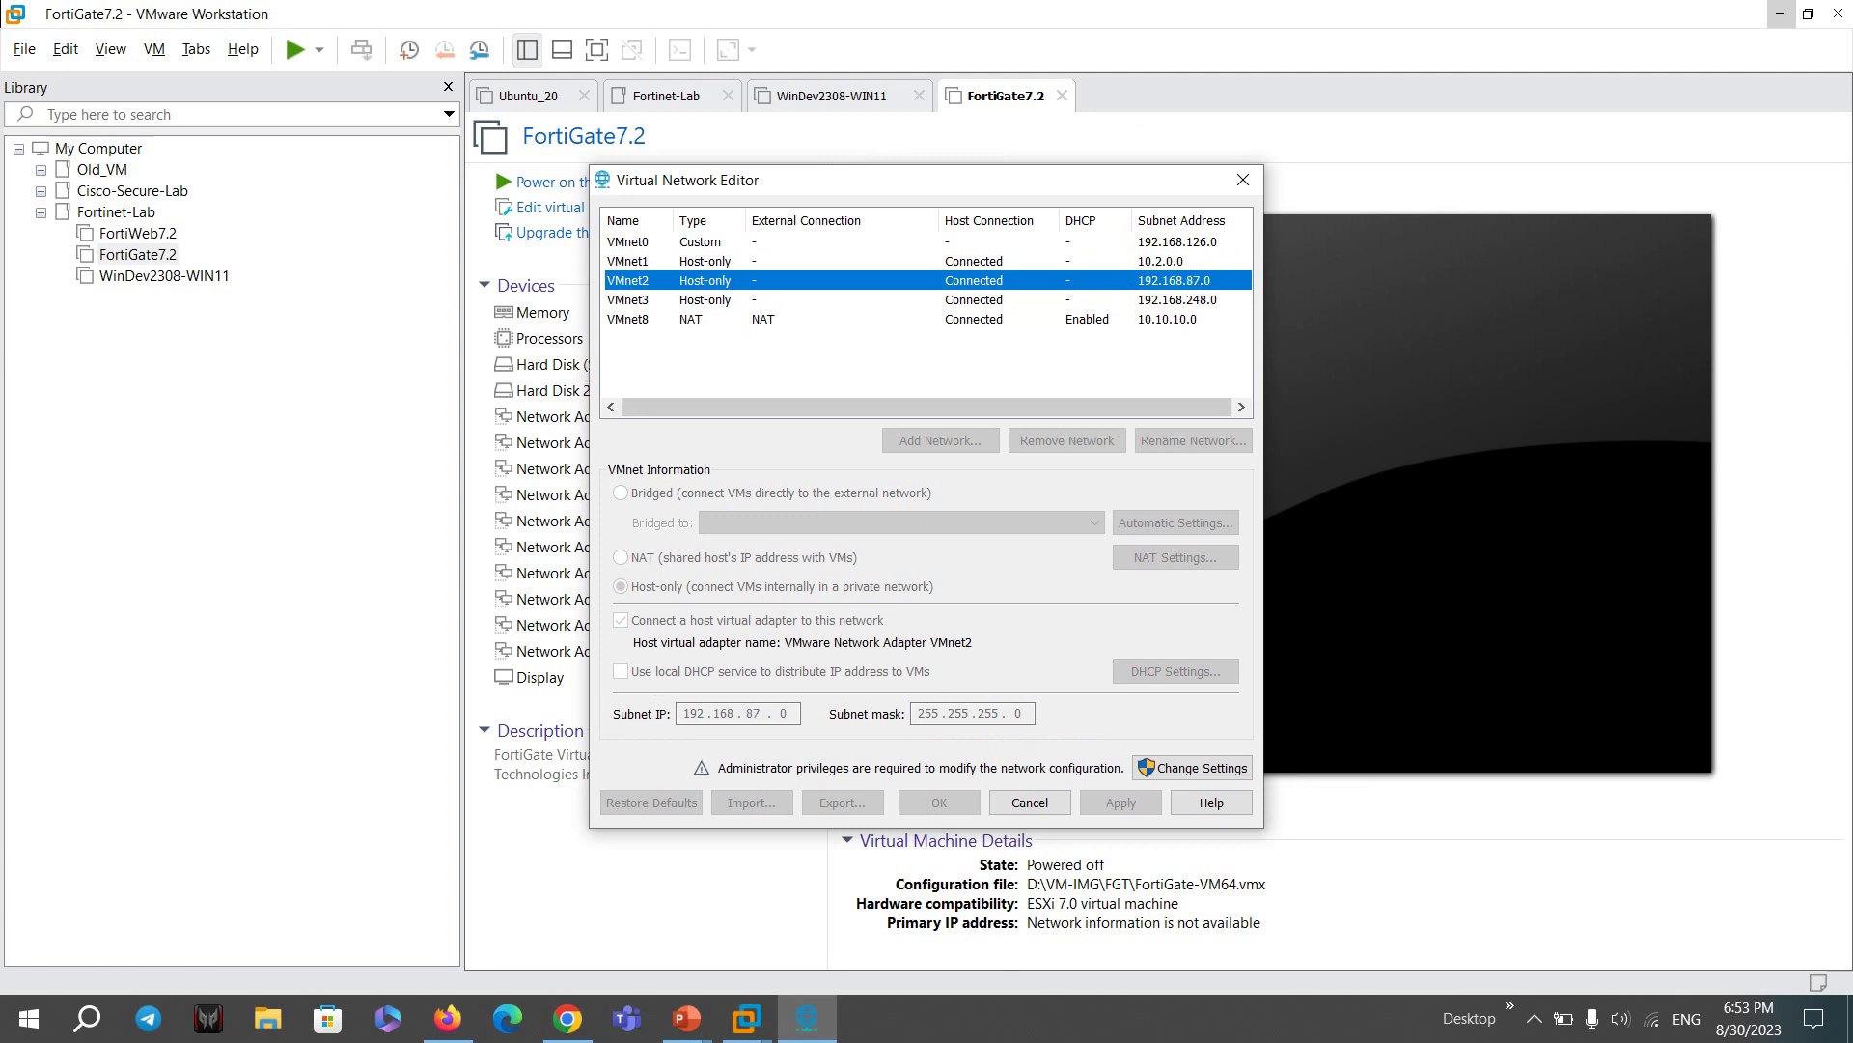
key("Up")
key("Down")
left_click(628, 299)
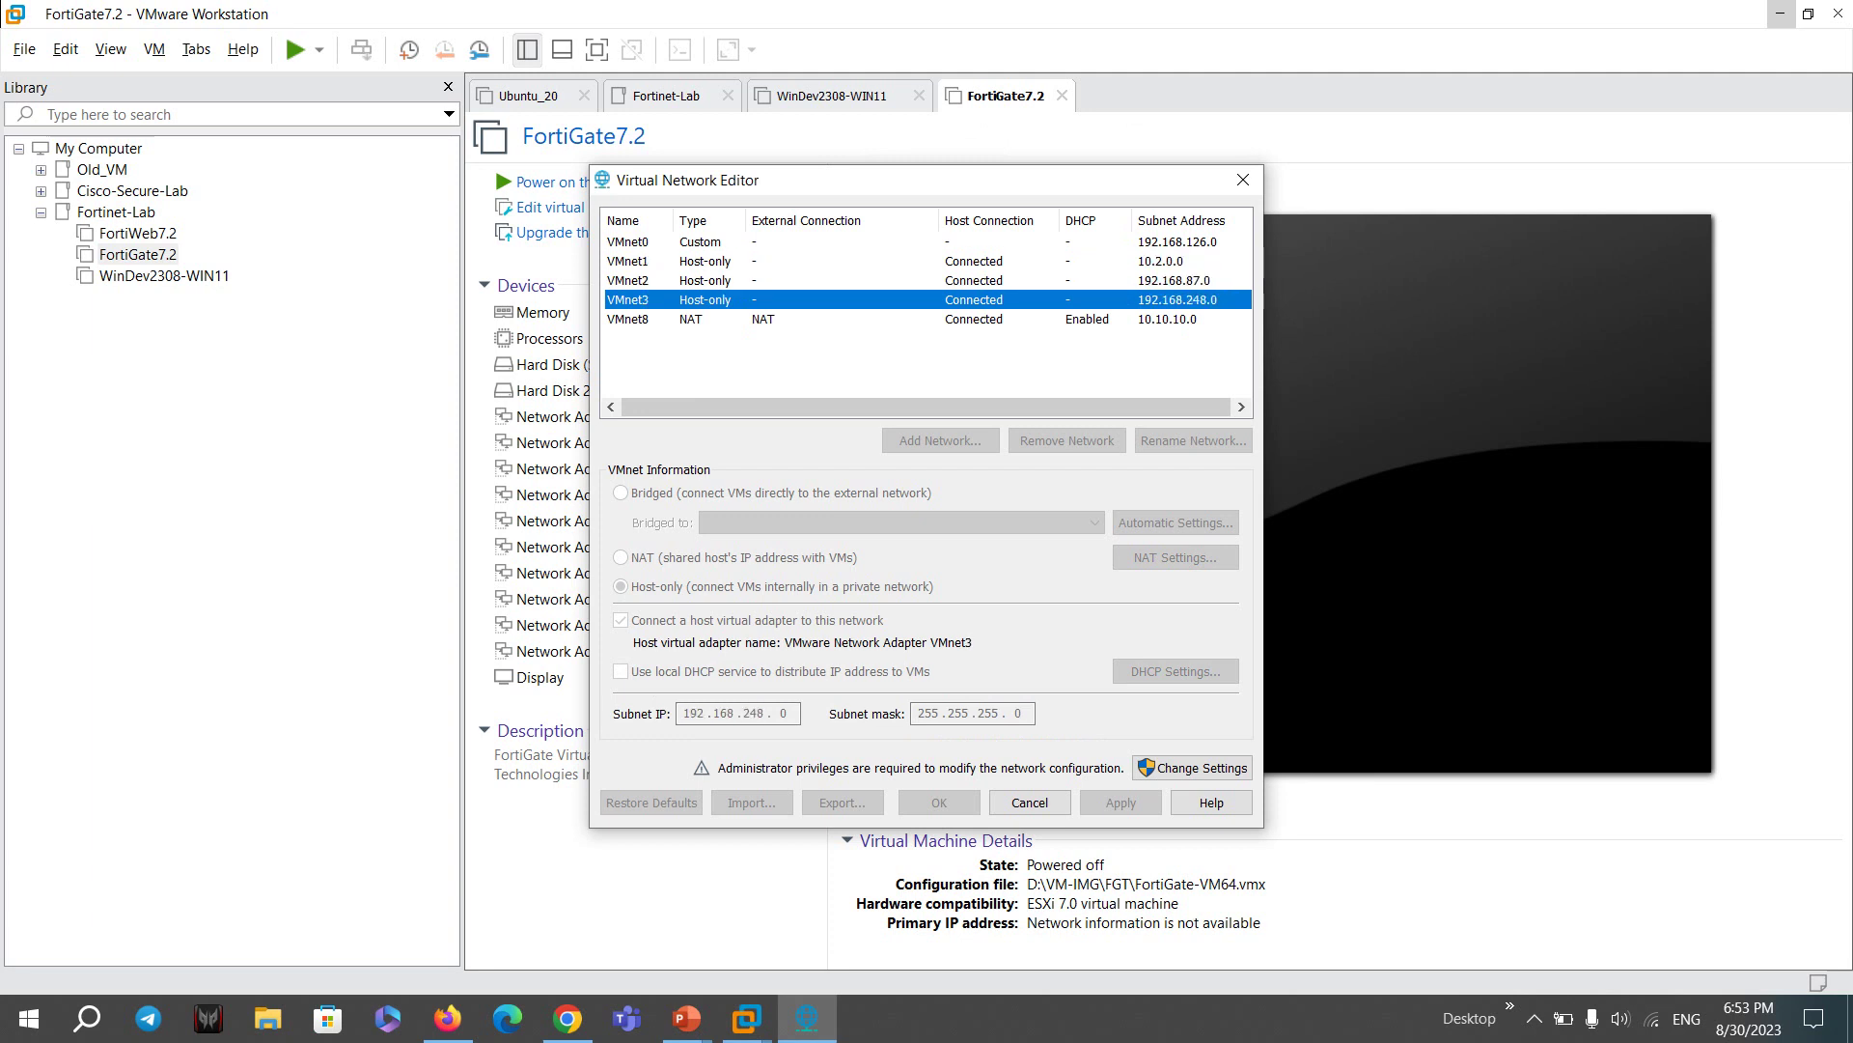
left_click(627, 260)
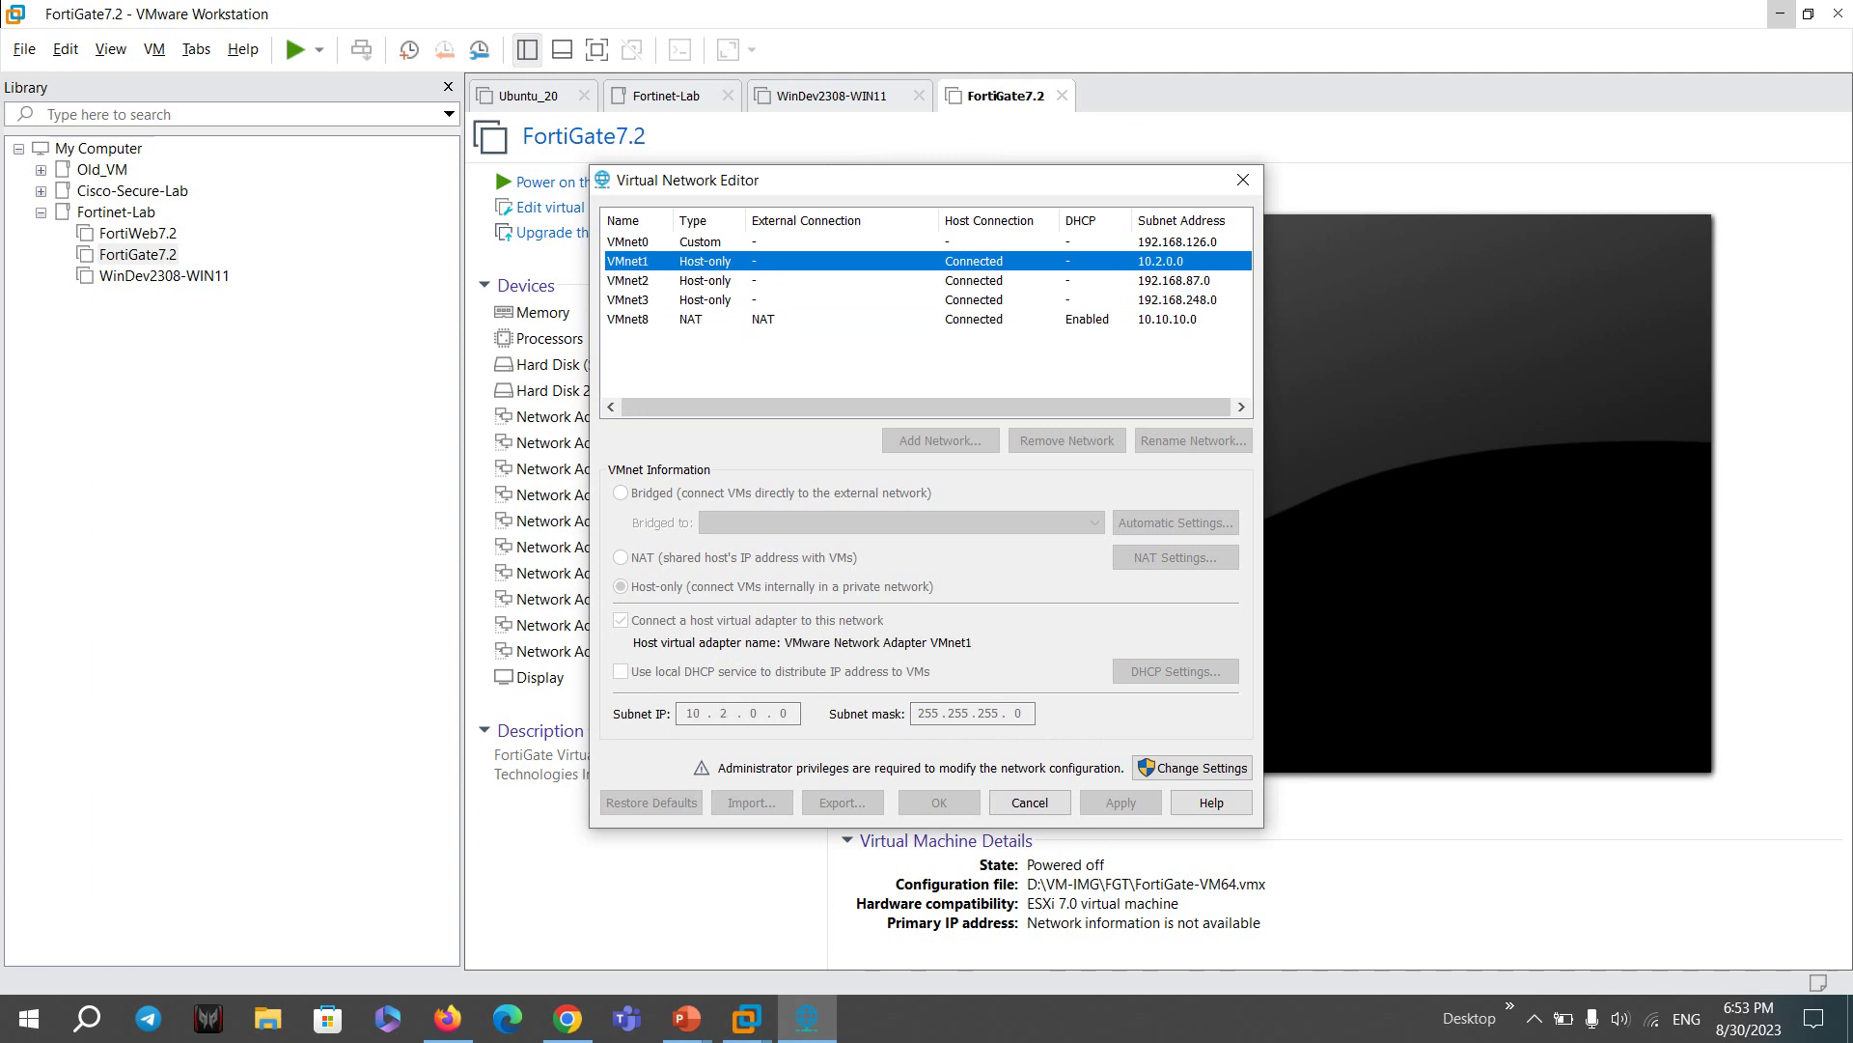
left_click(627, 241)
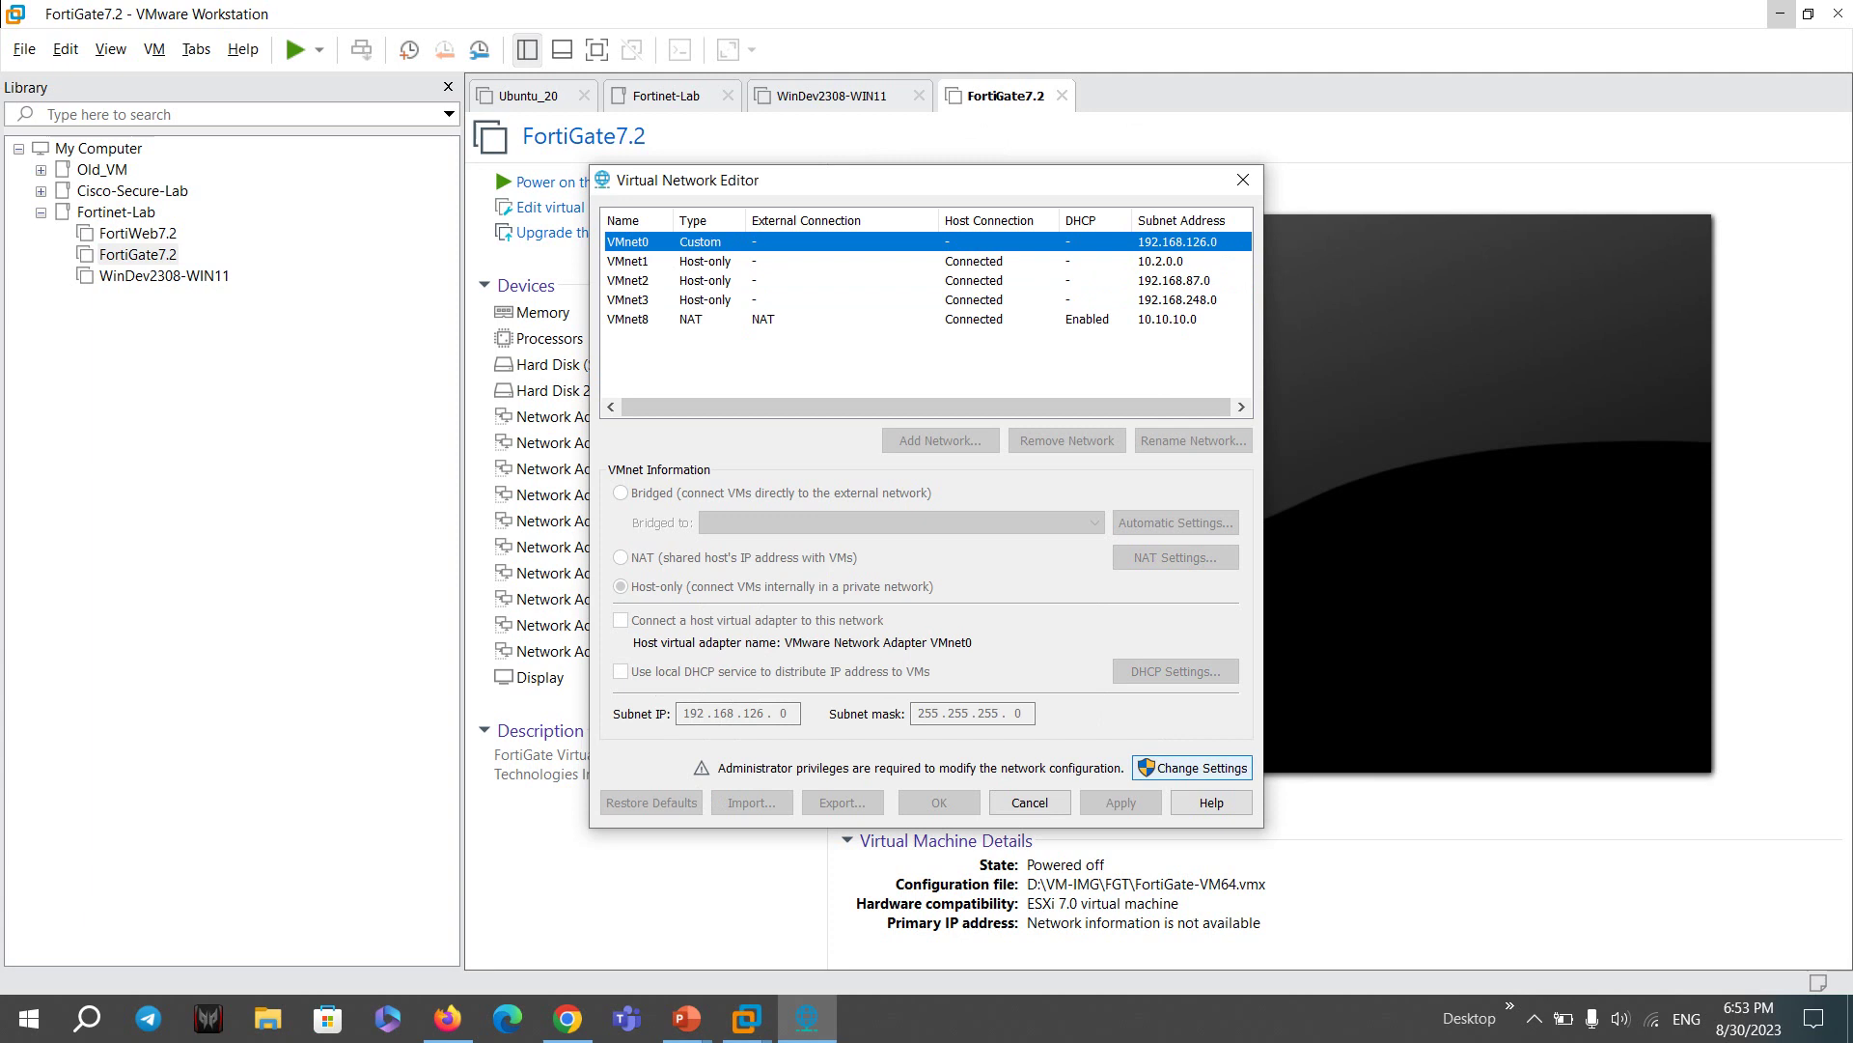
- Unlock administrator settings and set VMnet0 to bridge to Automatic
left_click(1193, 768)
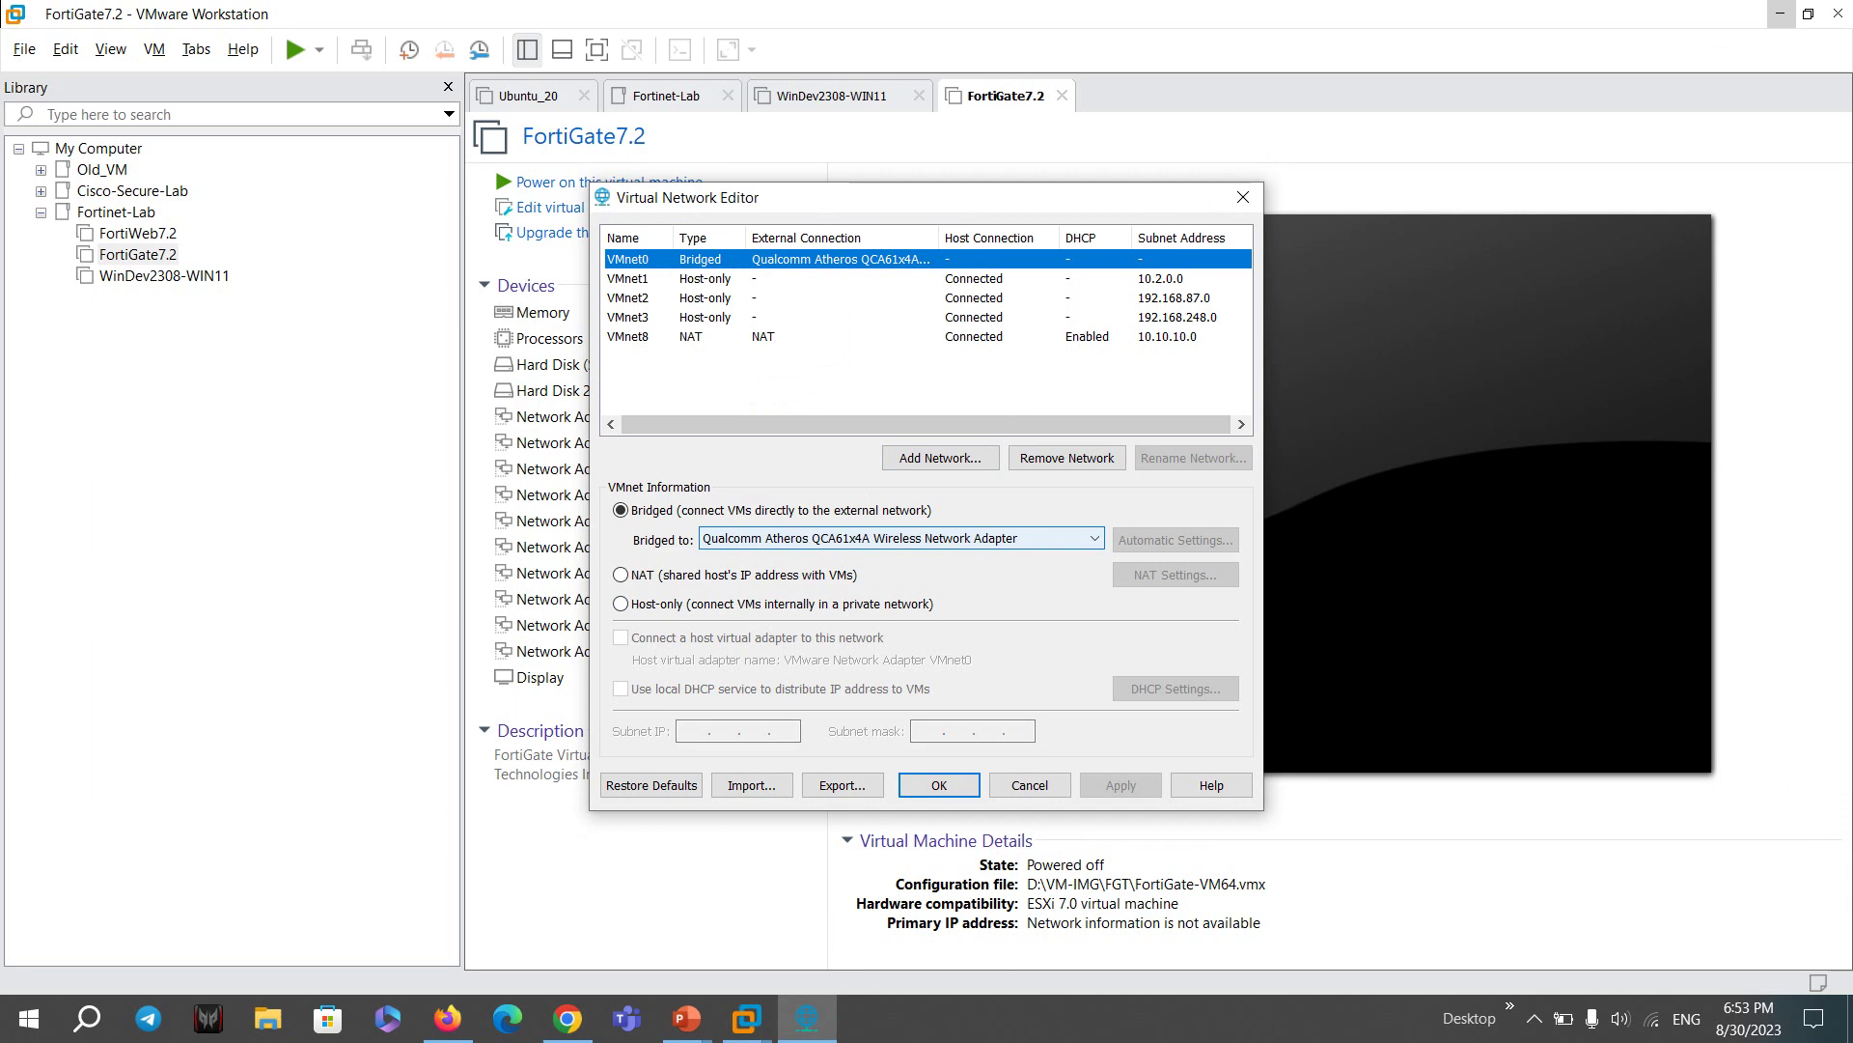
left_click(898, 538)
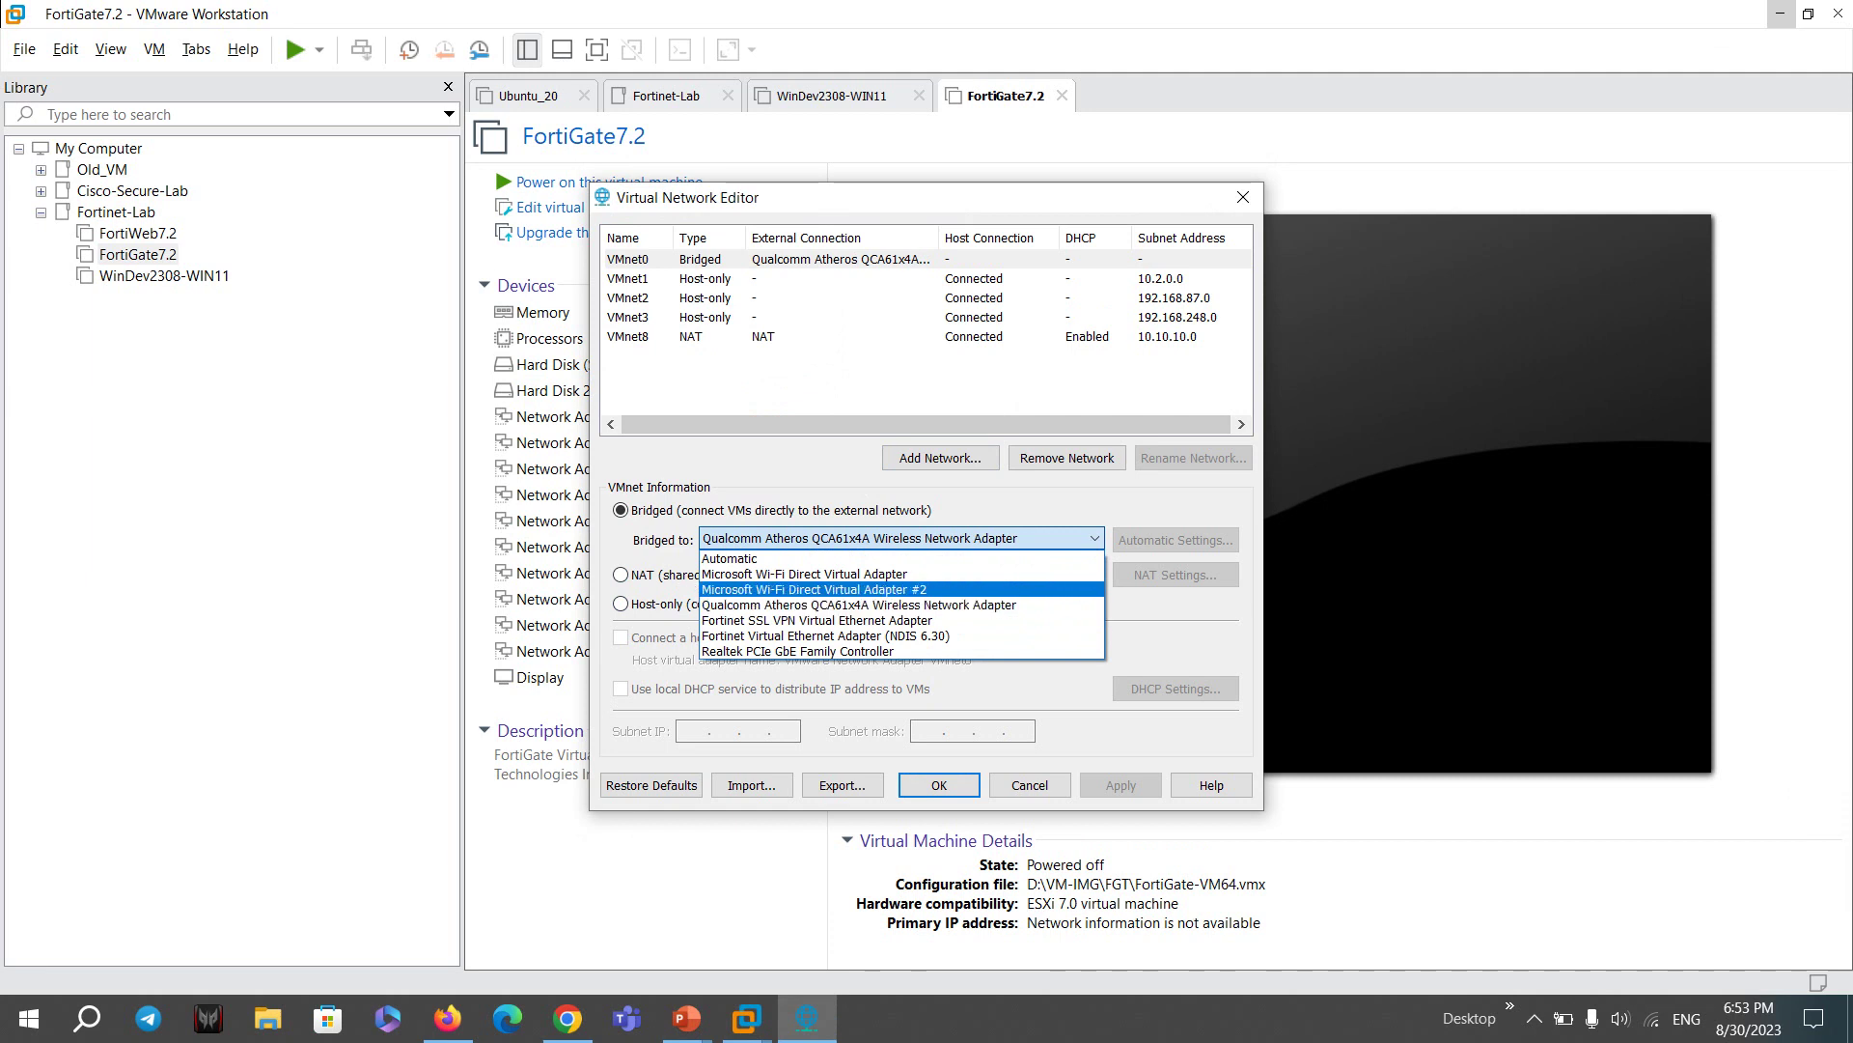
left_click(730, 559)
- Review VMnet8's NAT subnet and DHCP settings without changes, then close the editor
left_click(762, 337)
double_click(784, 730)
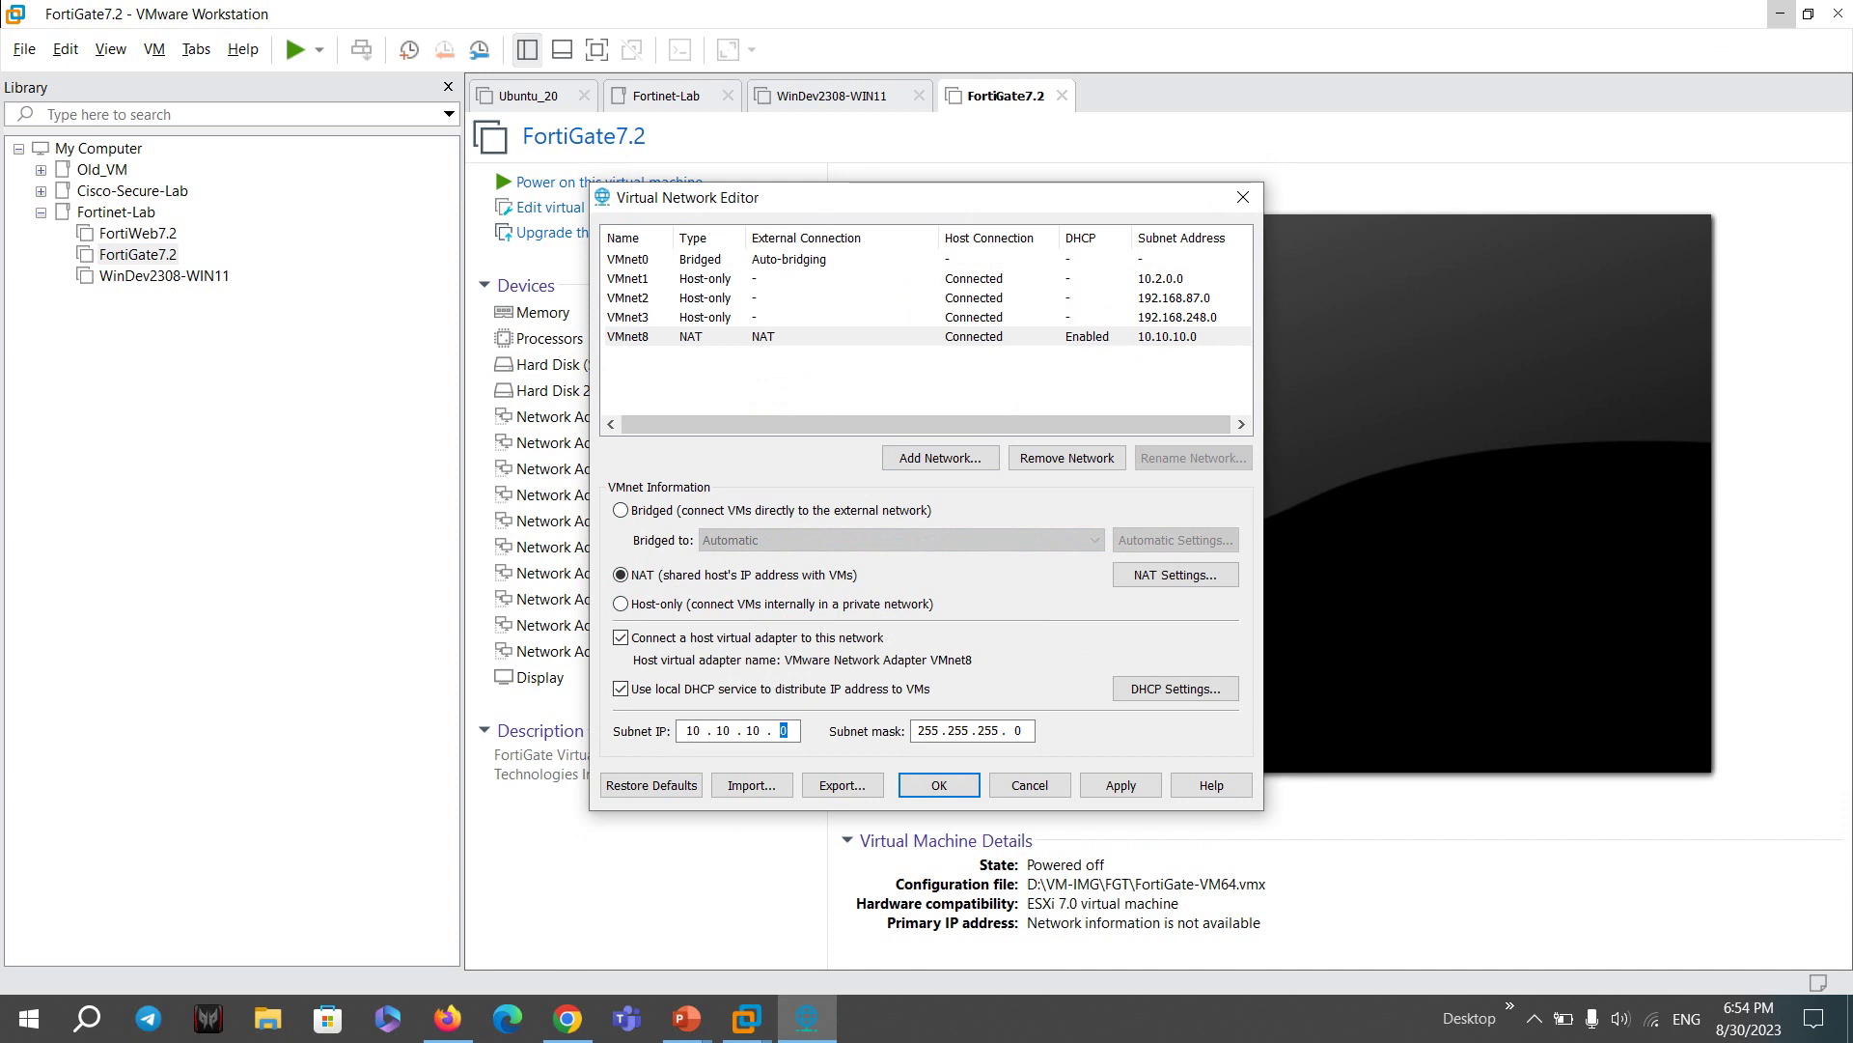
left_click(1175, 688)
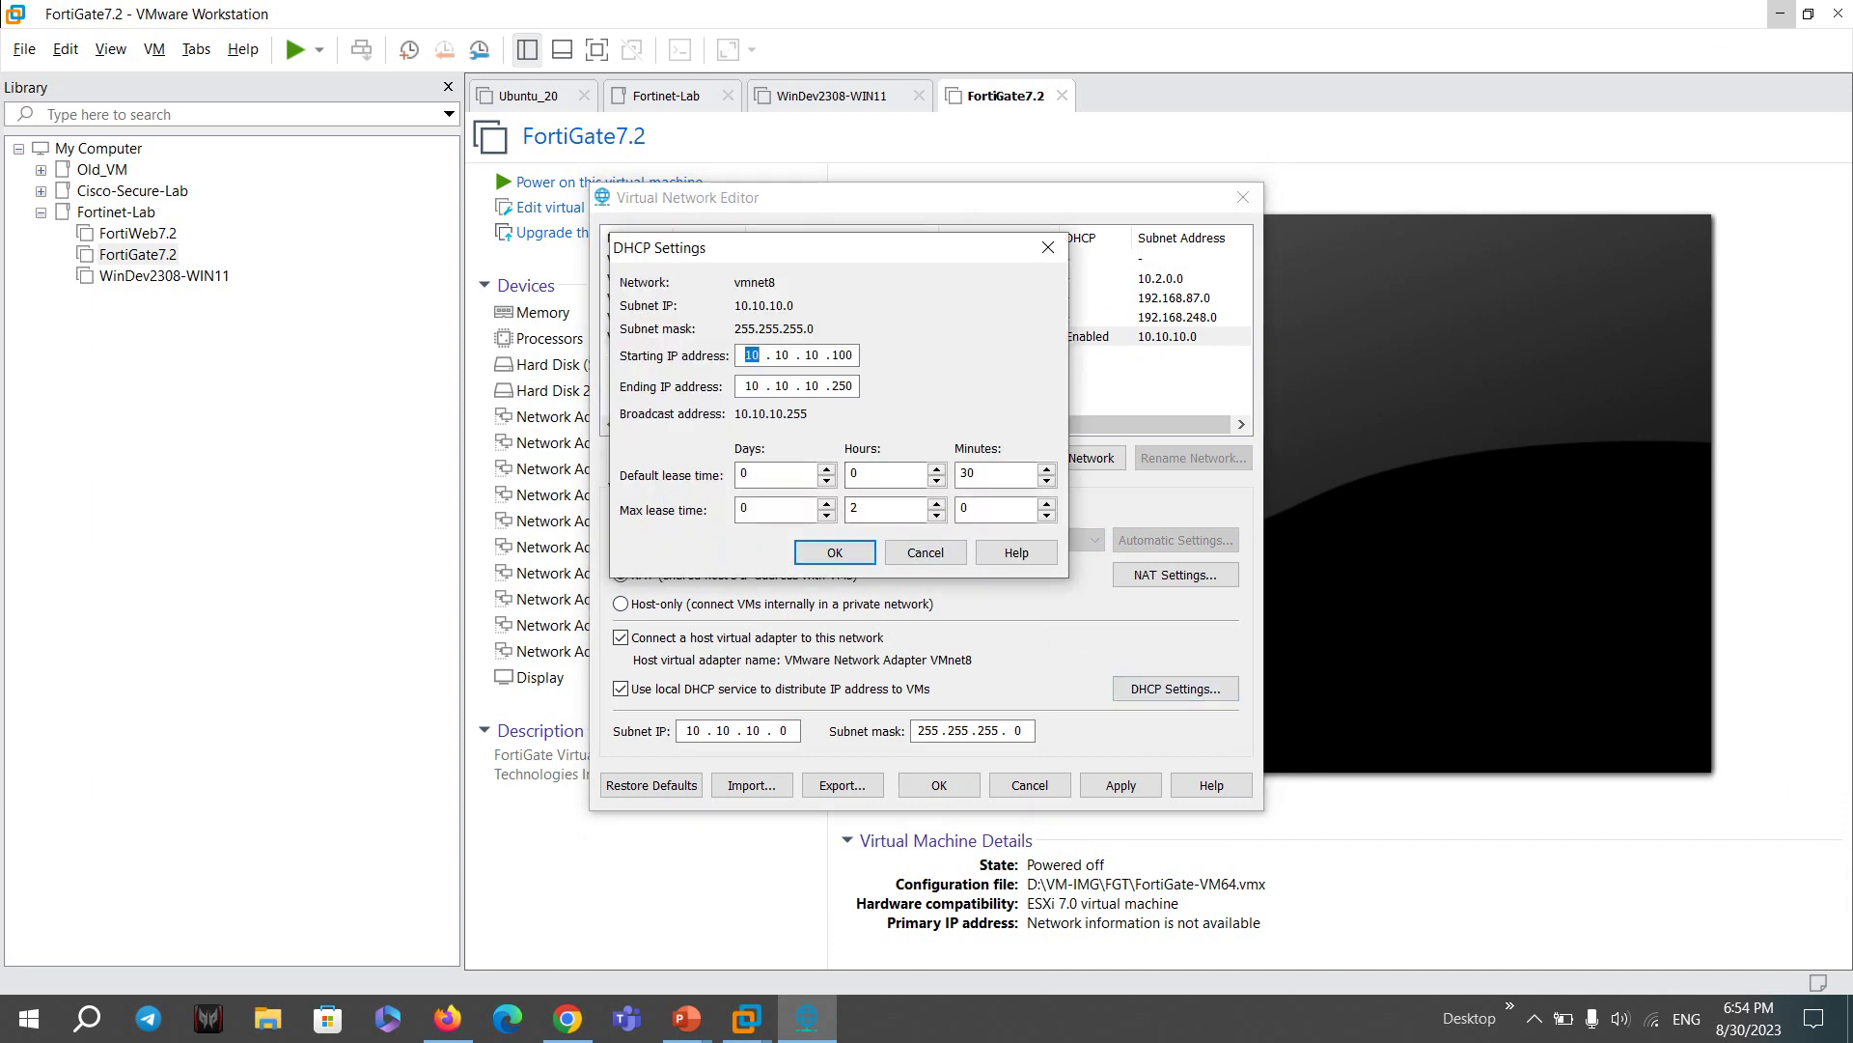
left_click(926, 553)
left_click(1244, 197)
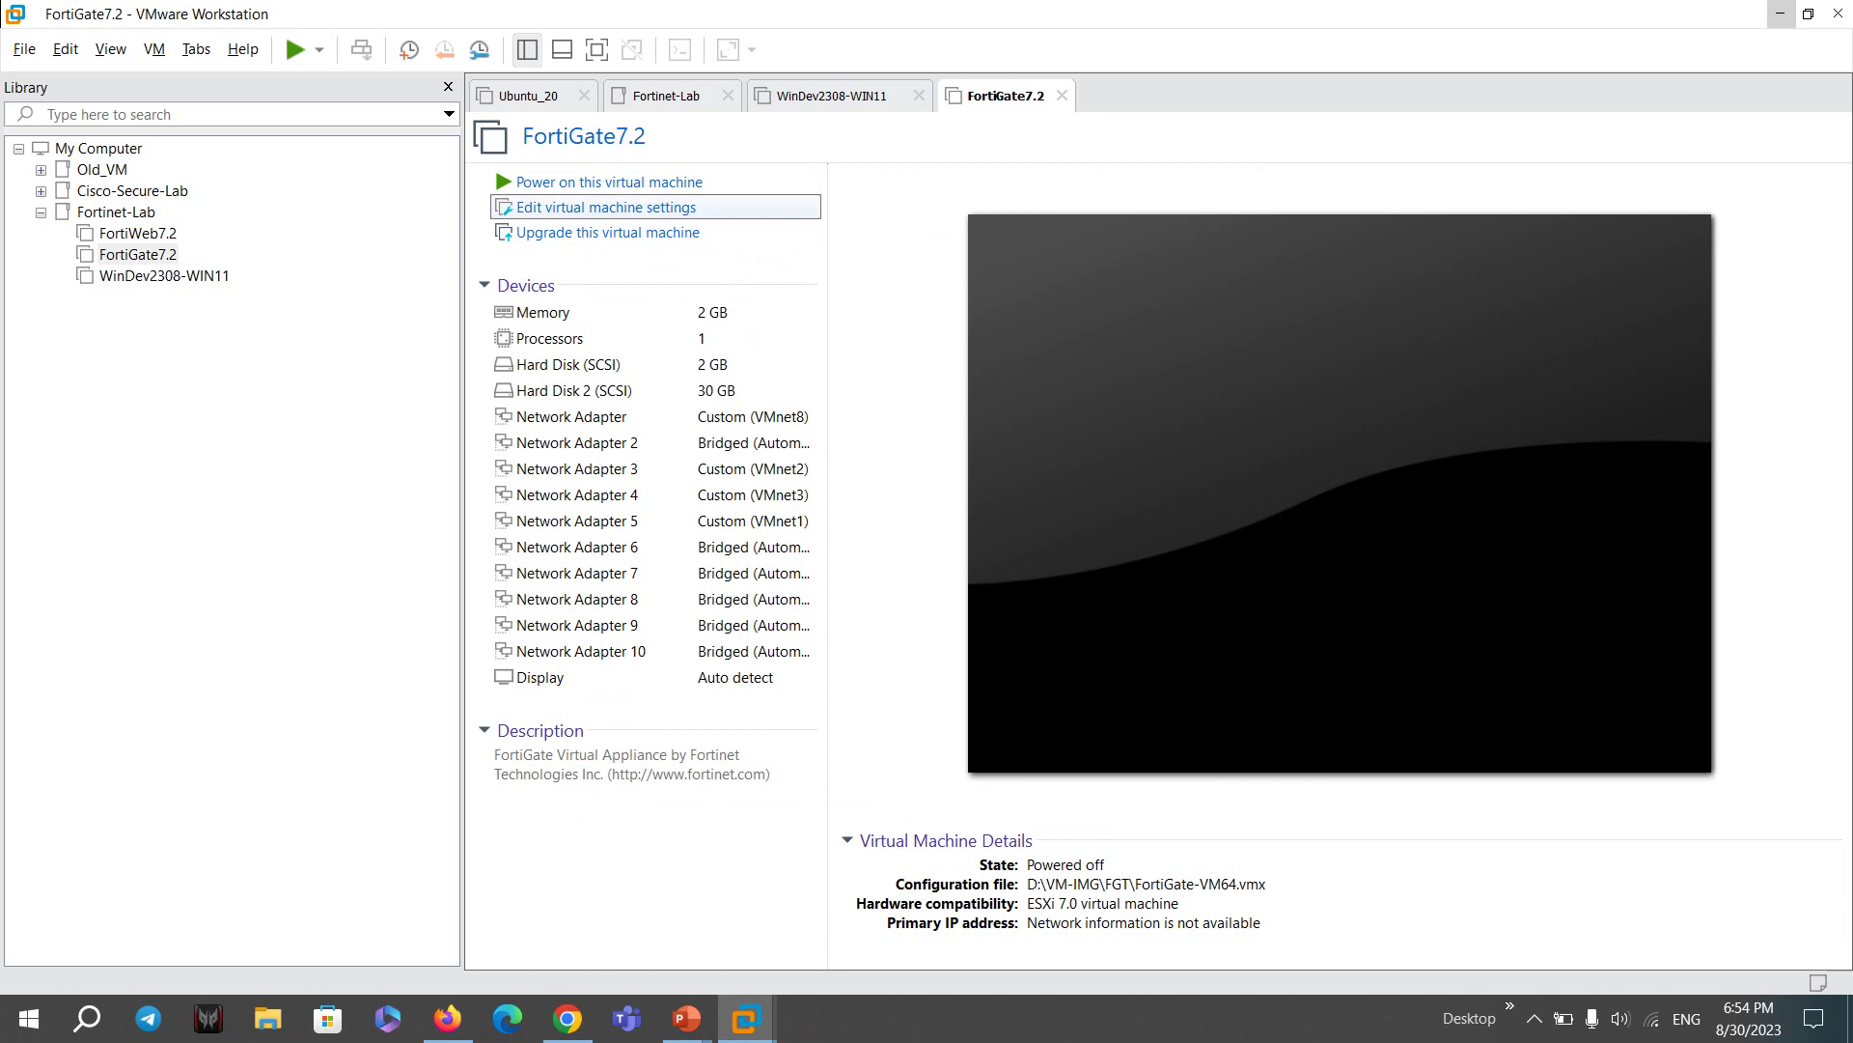
left_click(607, 207)
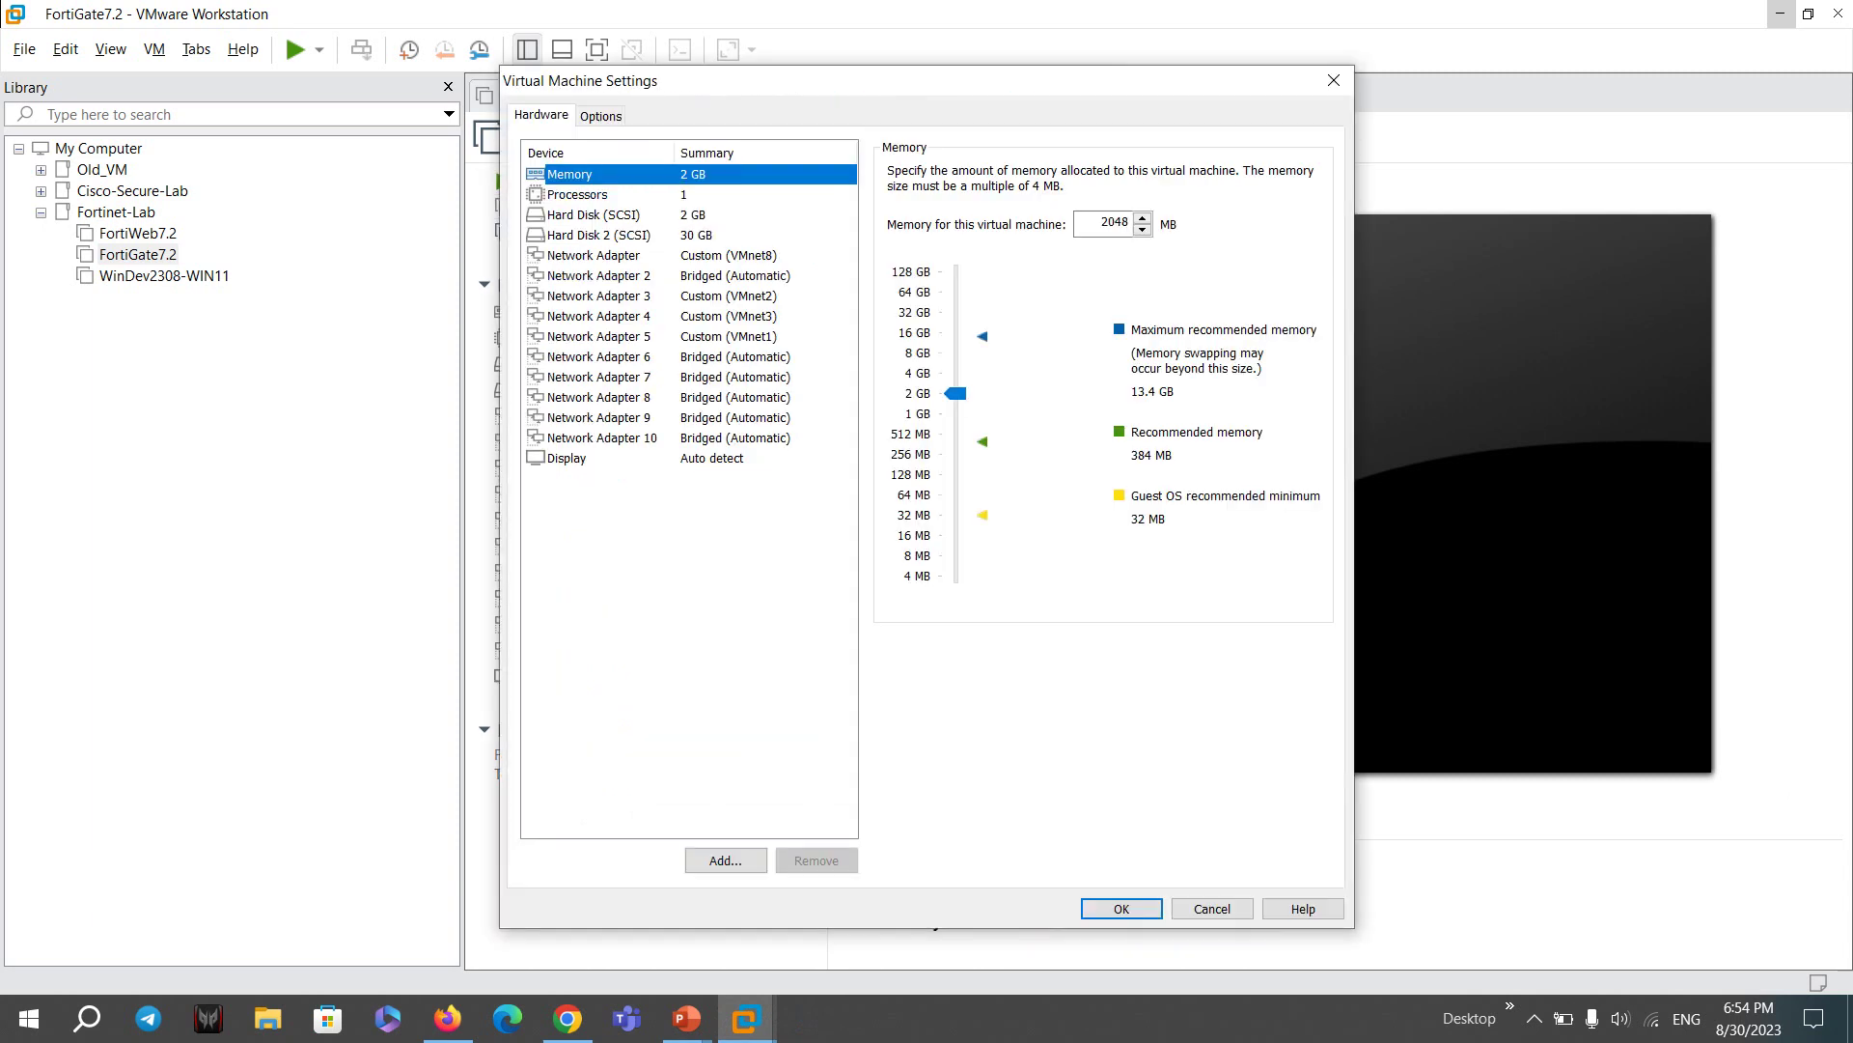
left_click(593, 255)
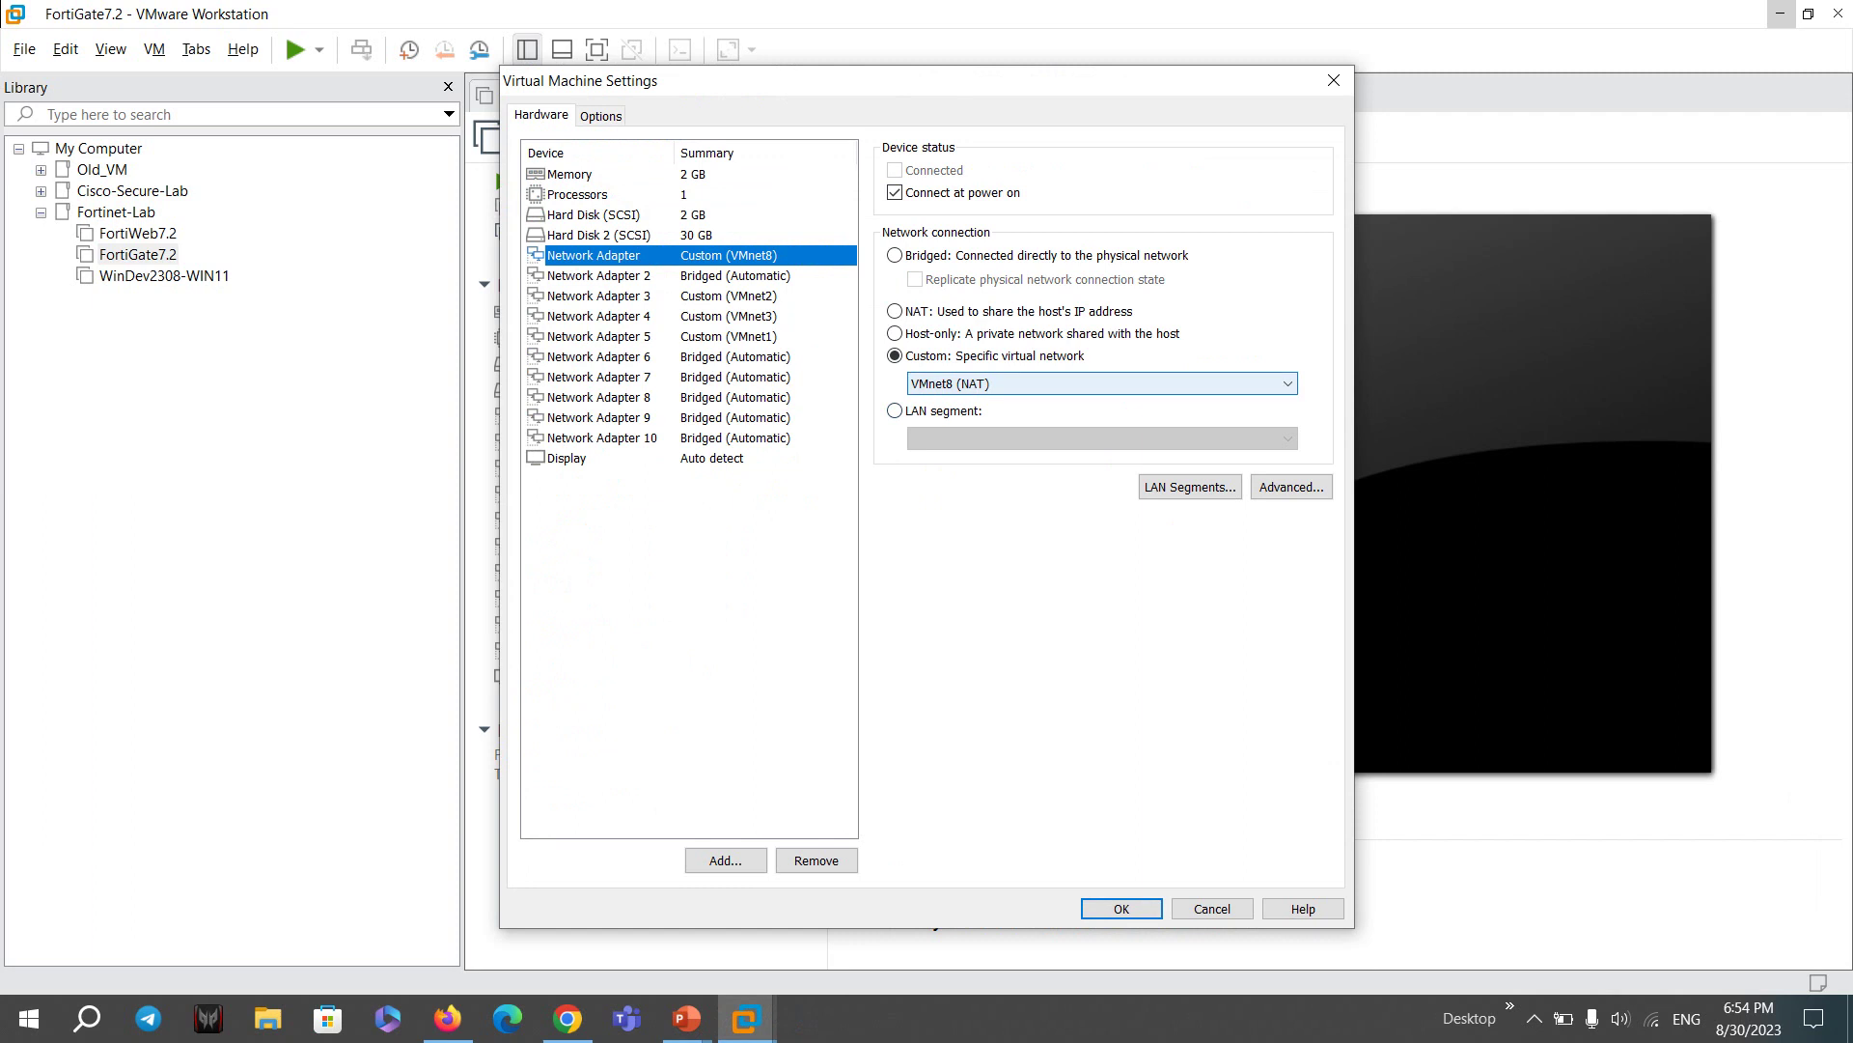
left_click(598, 275)
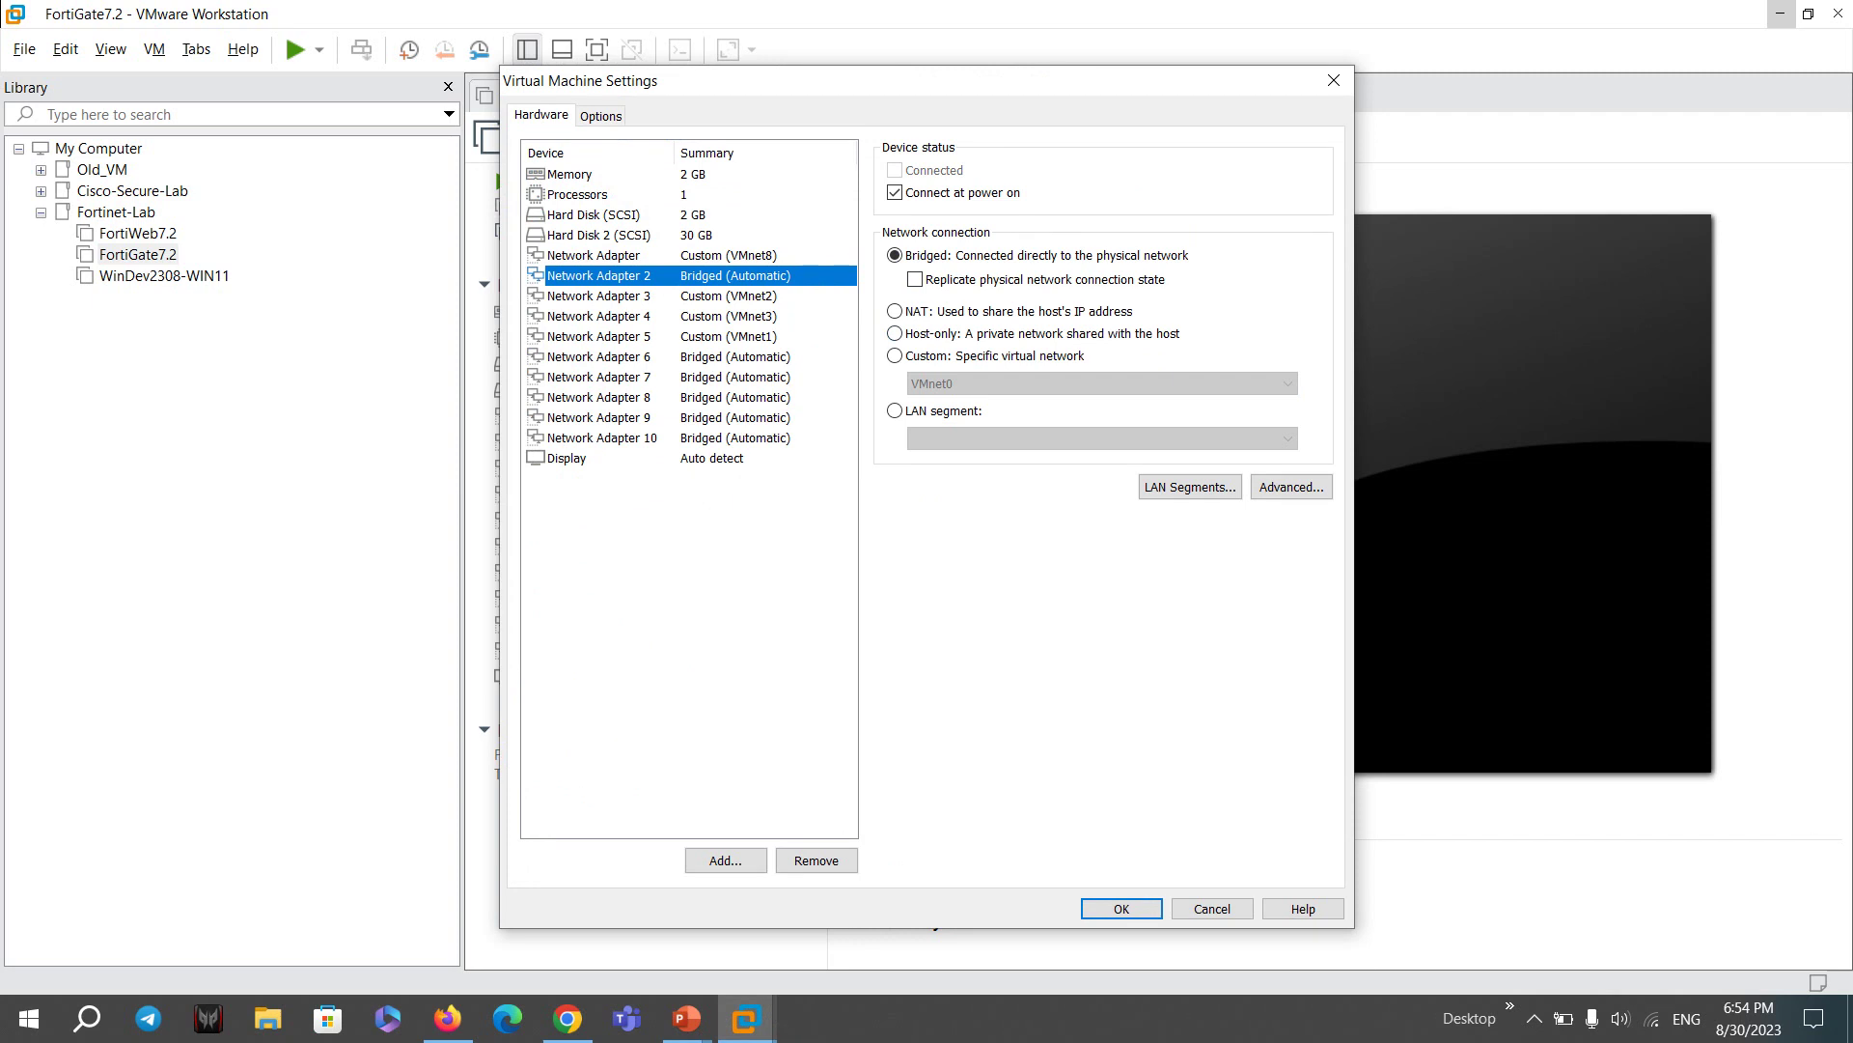
left_click_drag(1255, 81, 874, 83)
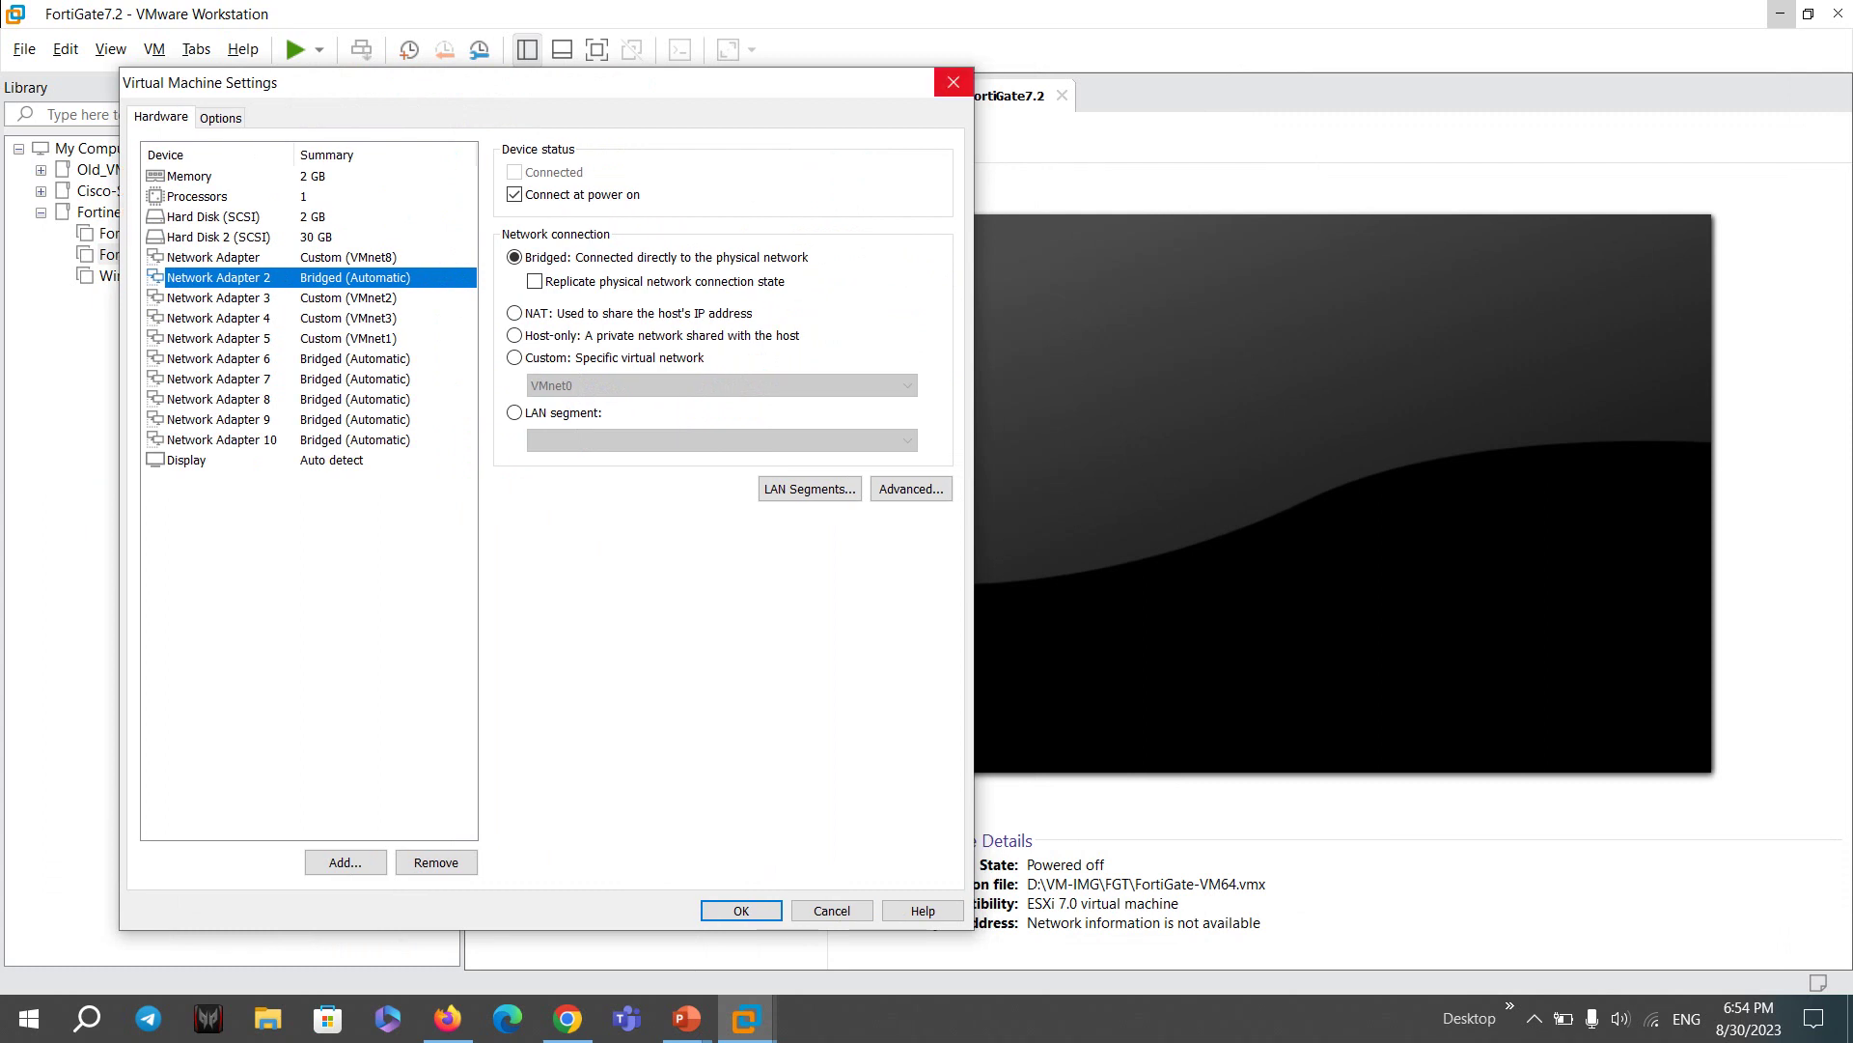
left_click(953, 81)
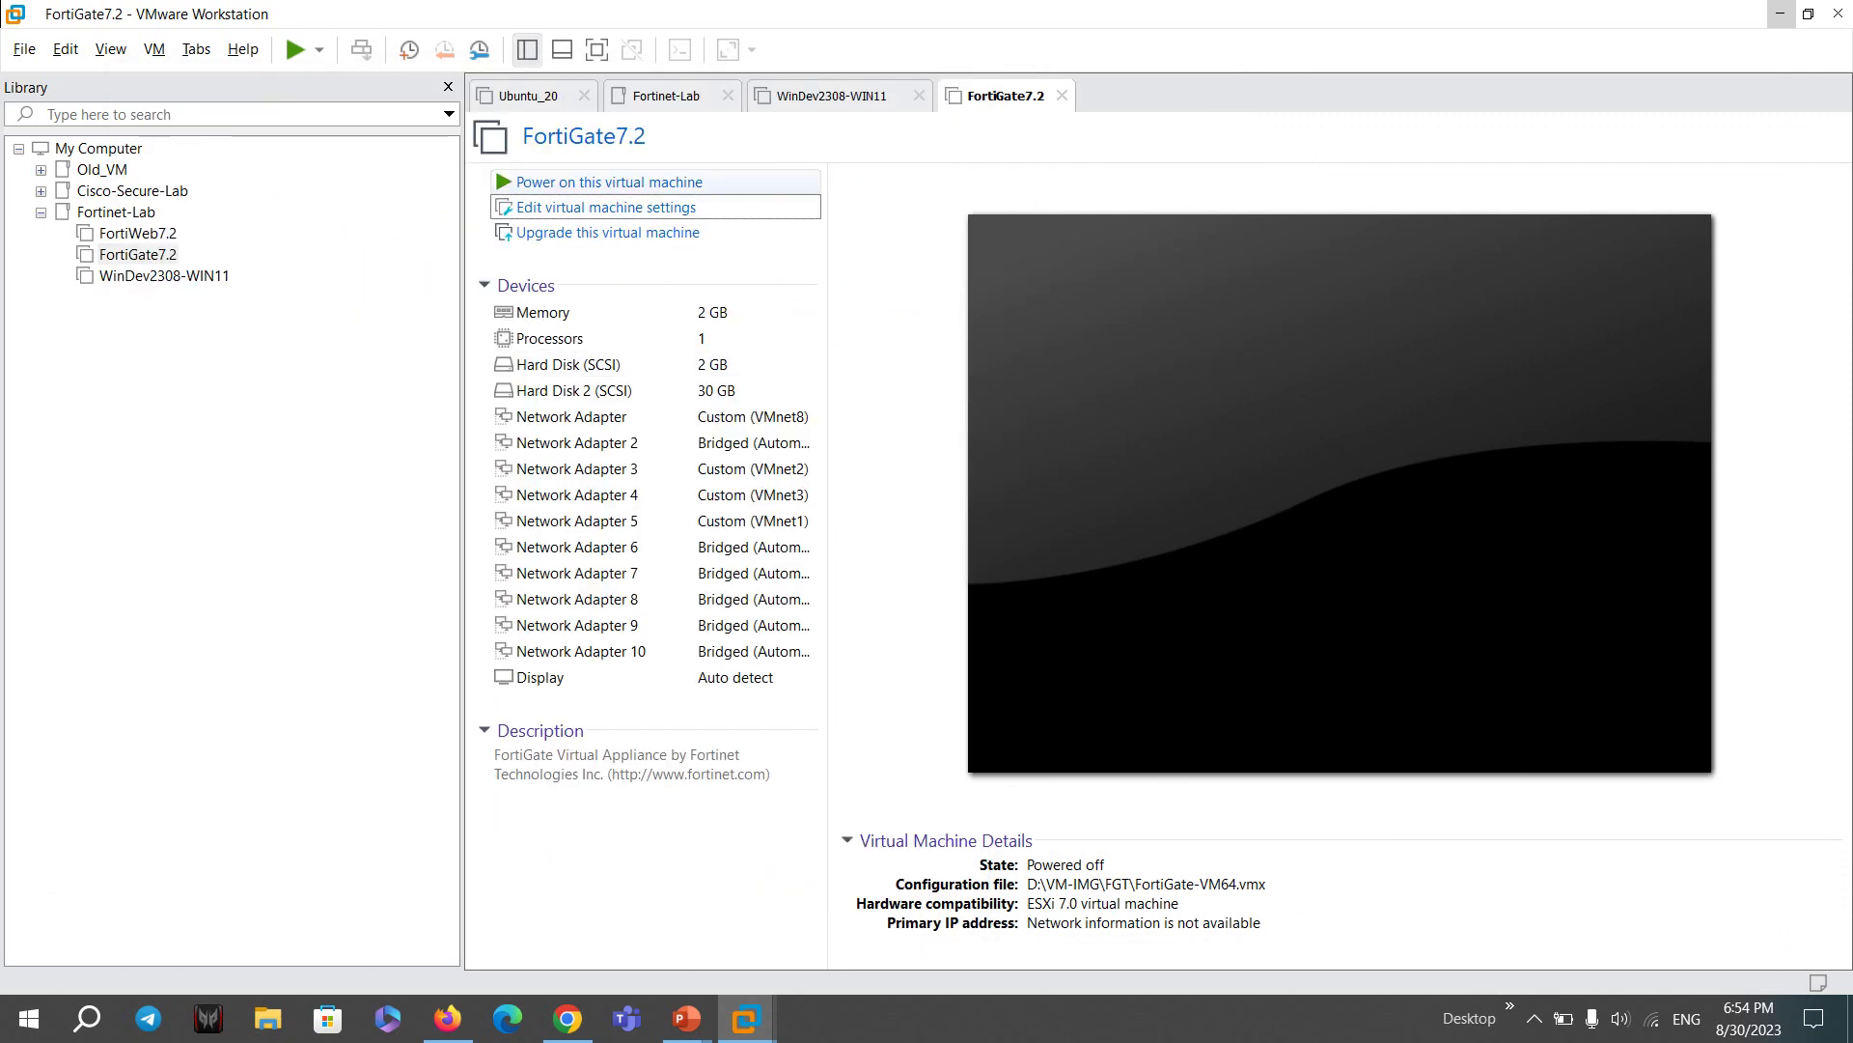
- Power on FortiGate7.2, hide the Library, and log in to the console as admin
key("ctrl+b")
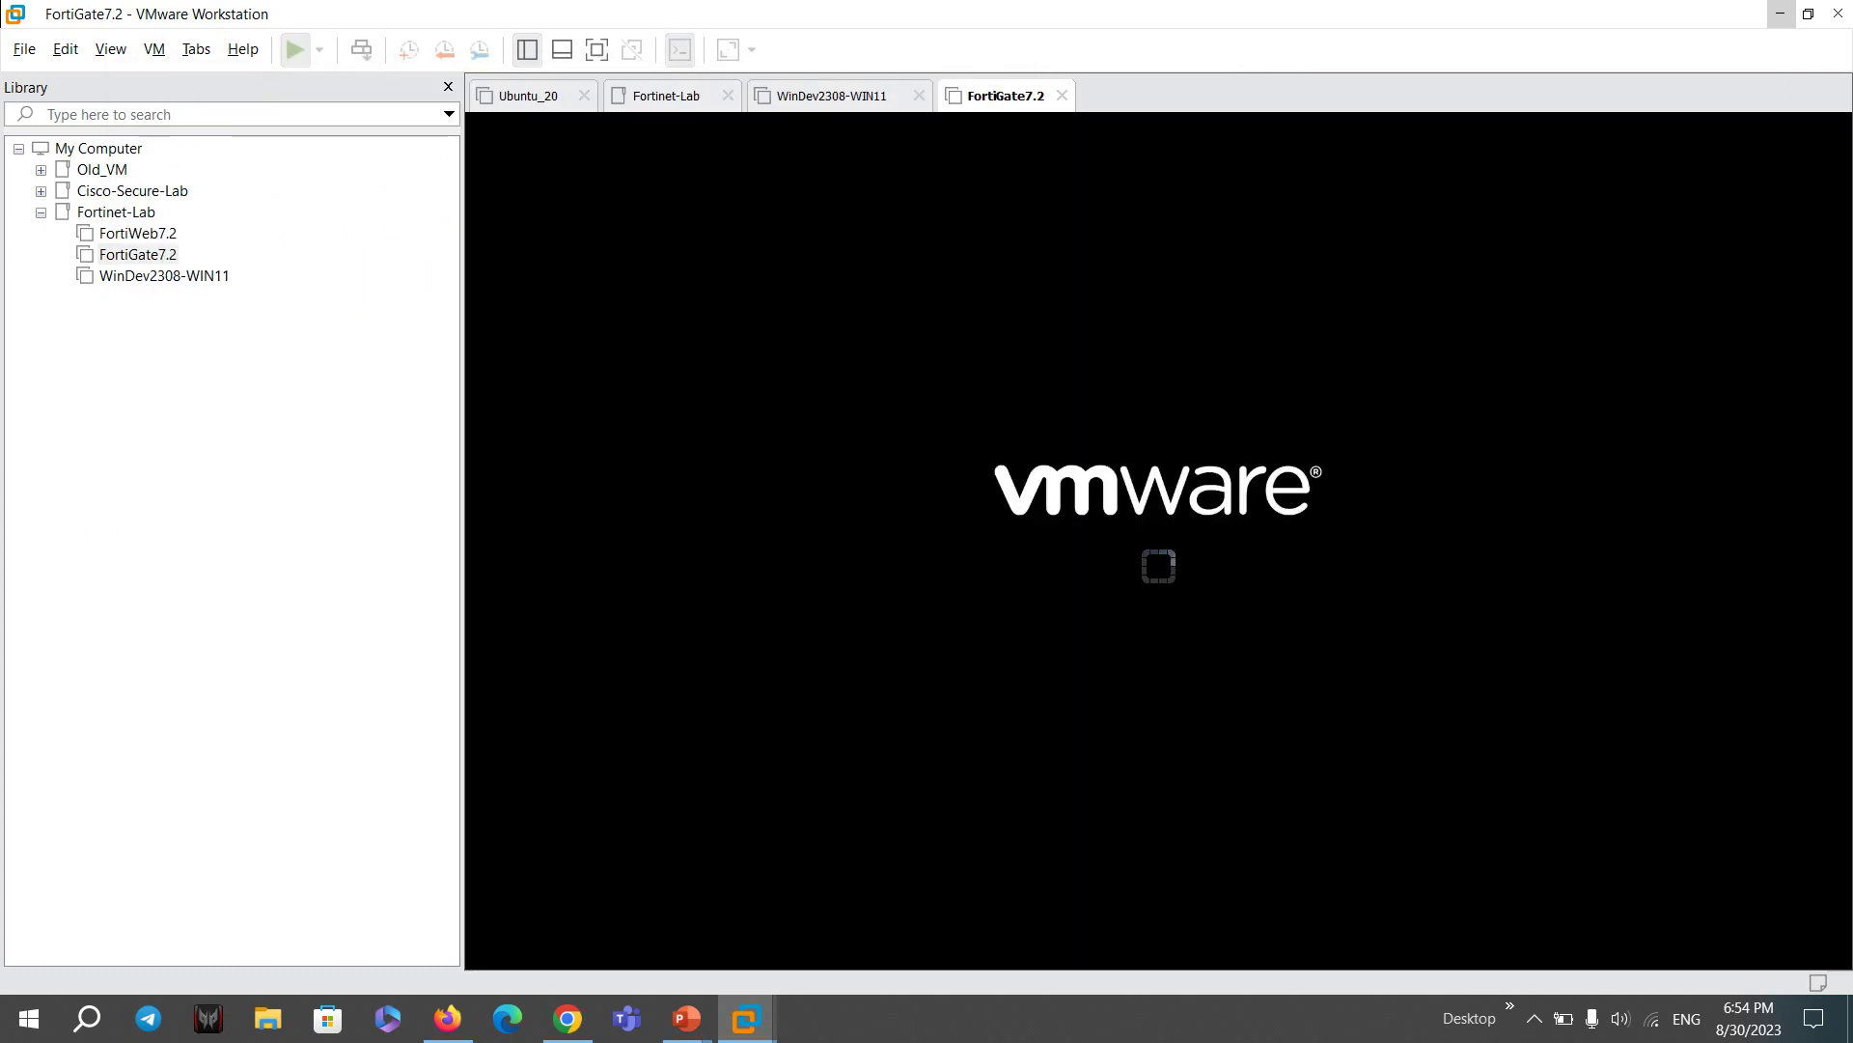
key("F9")
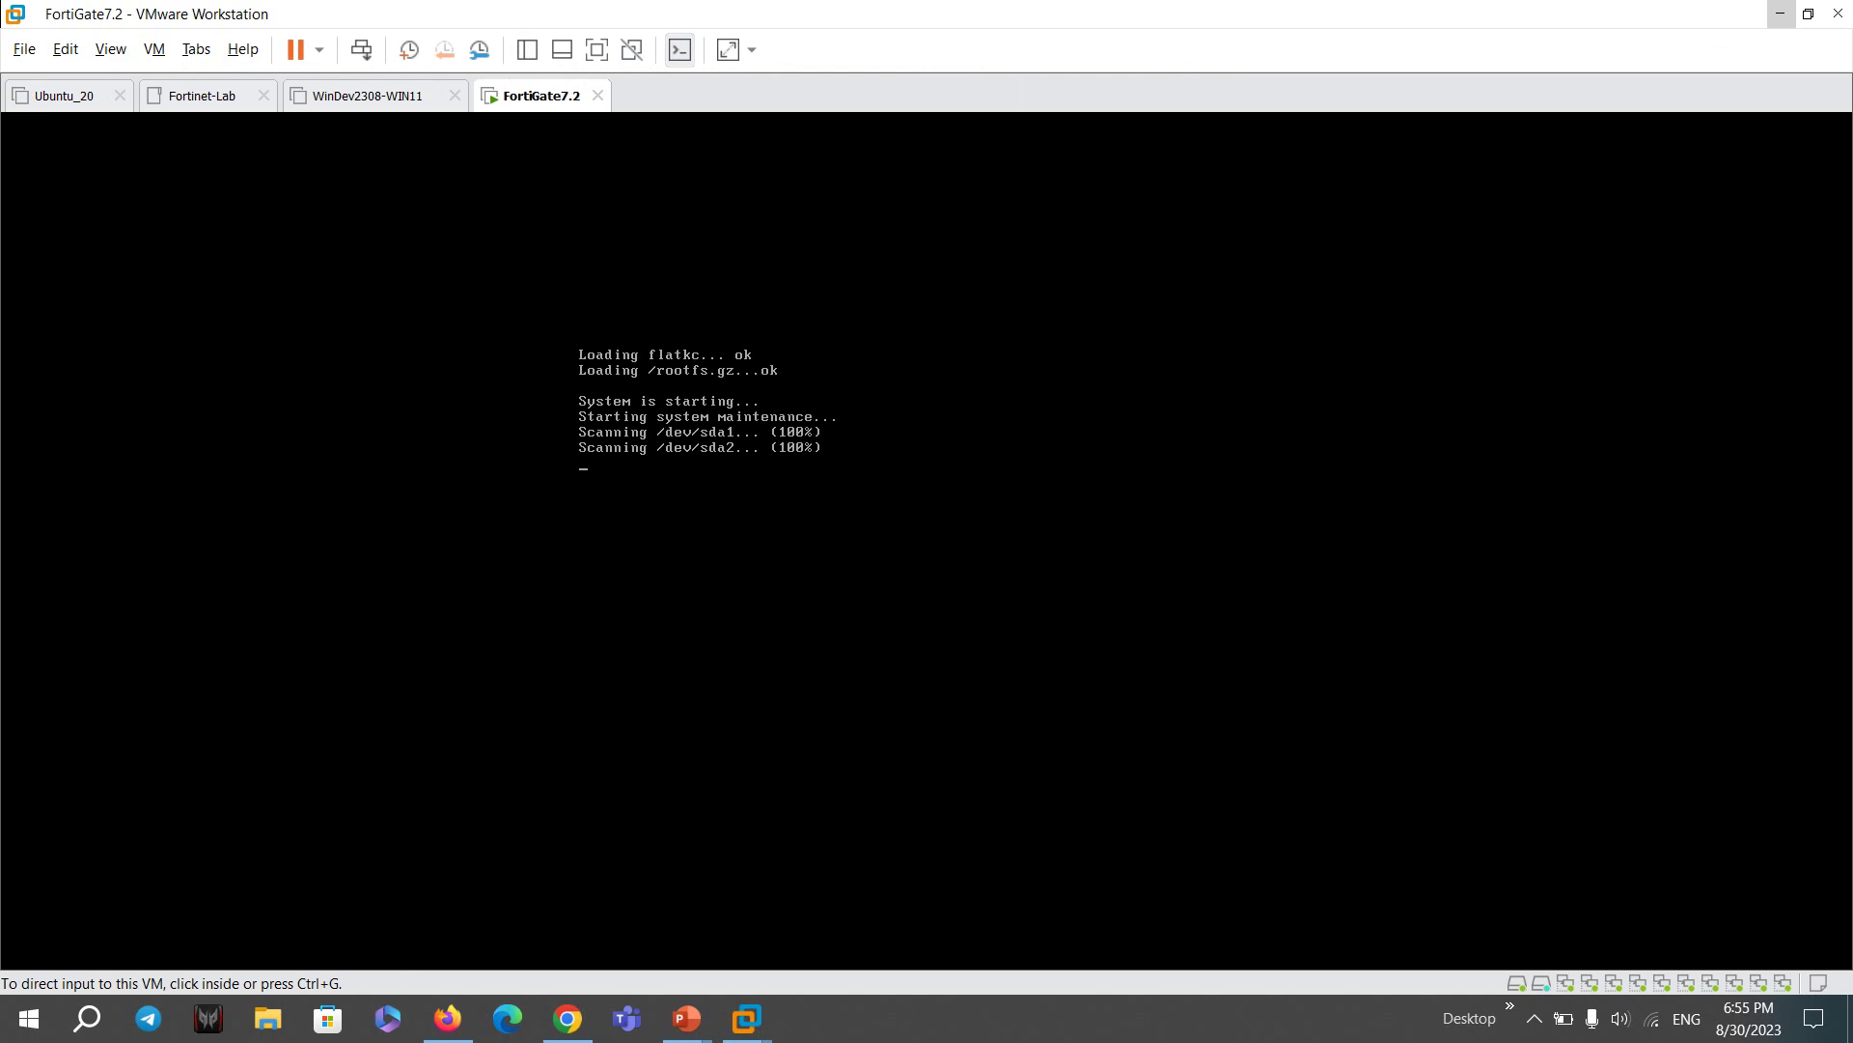
key("ctrl+g")
type("admin")
key("Return")
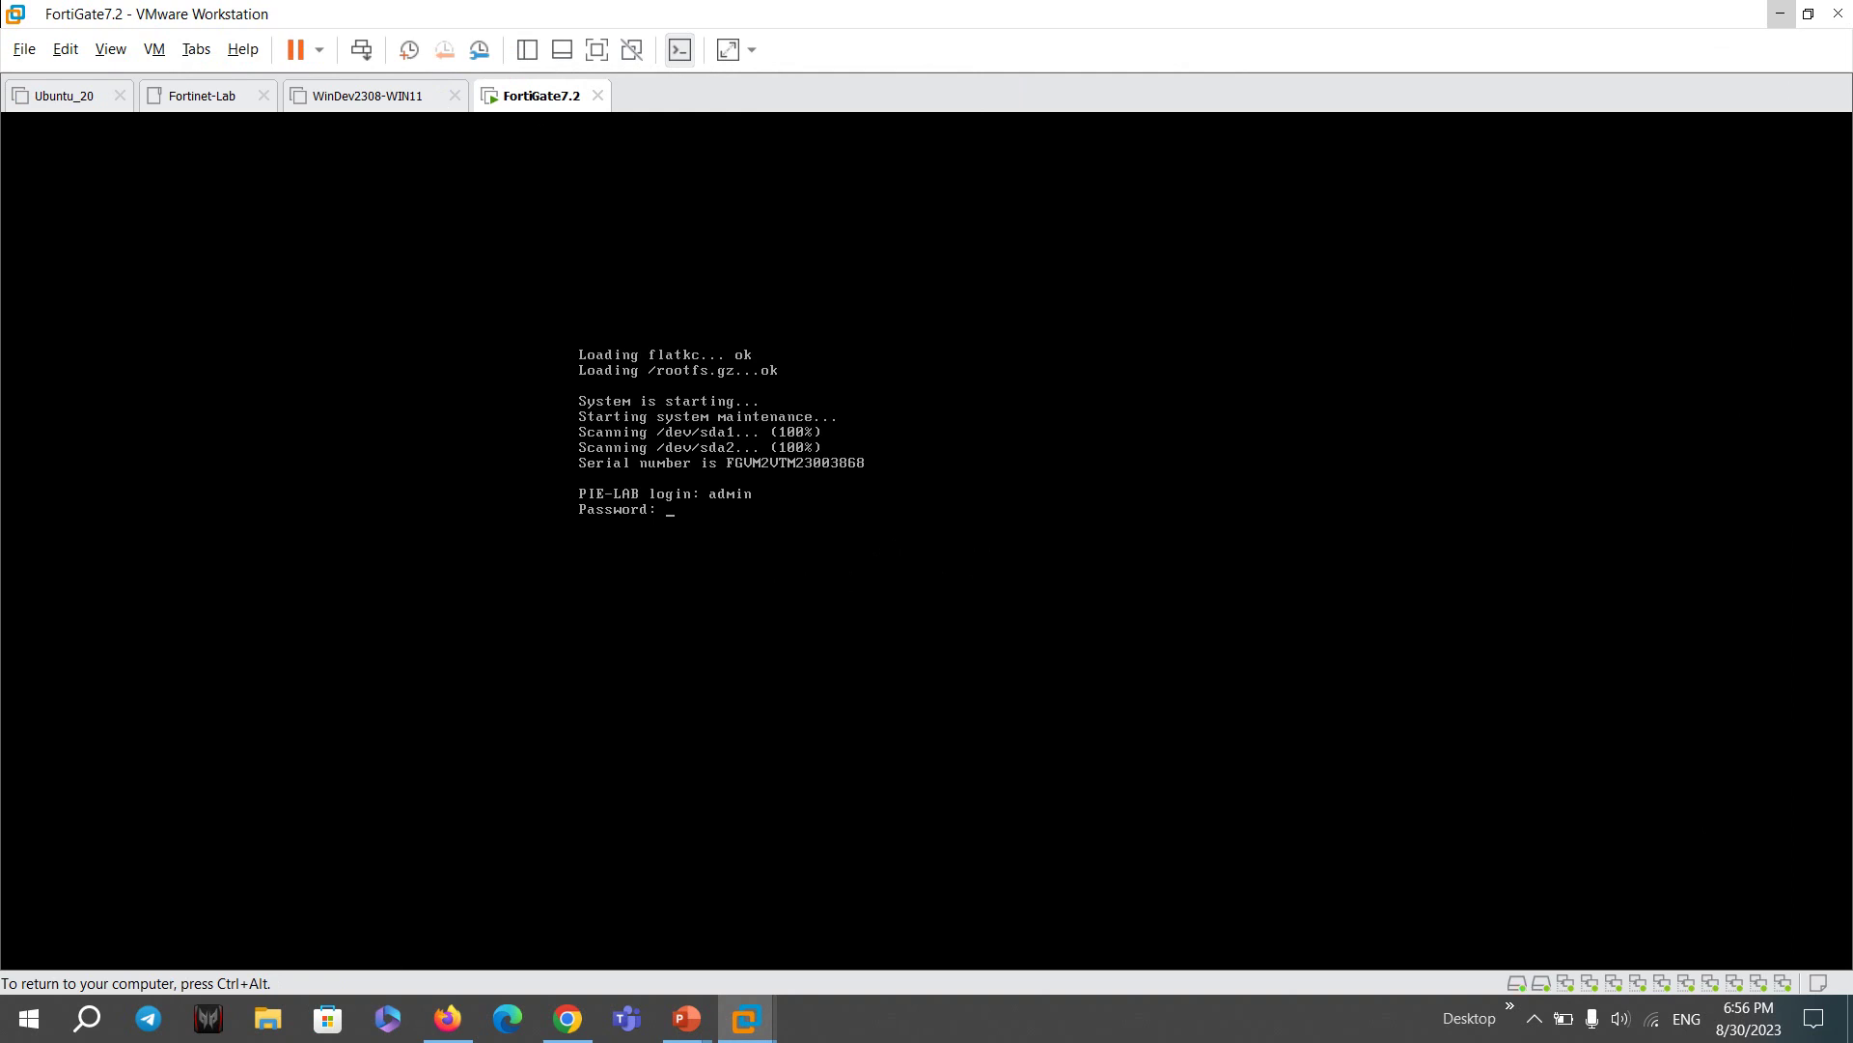
key("Return")
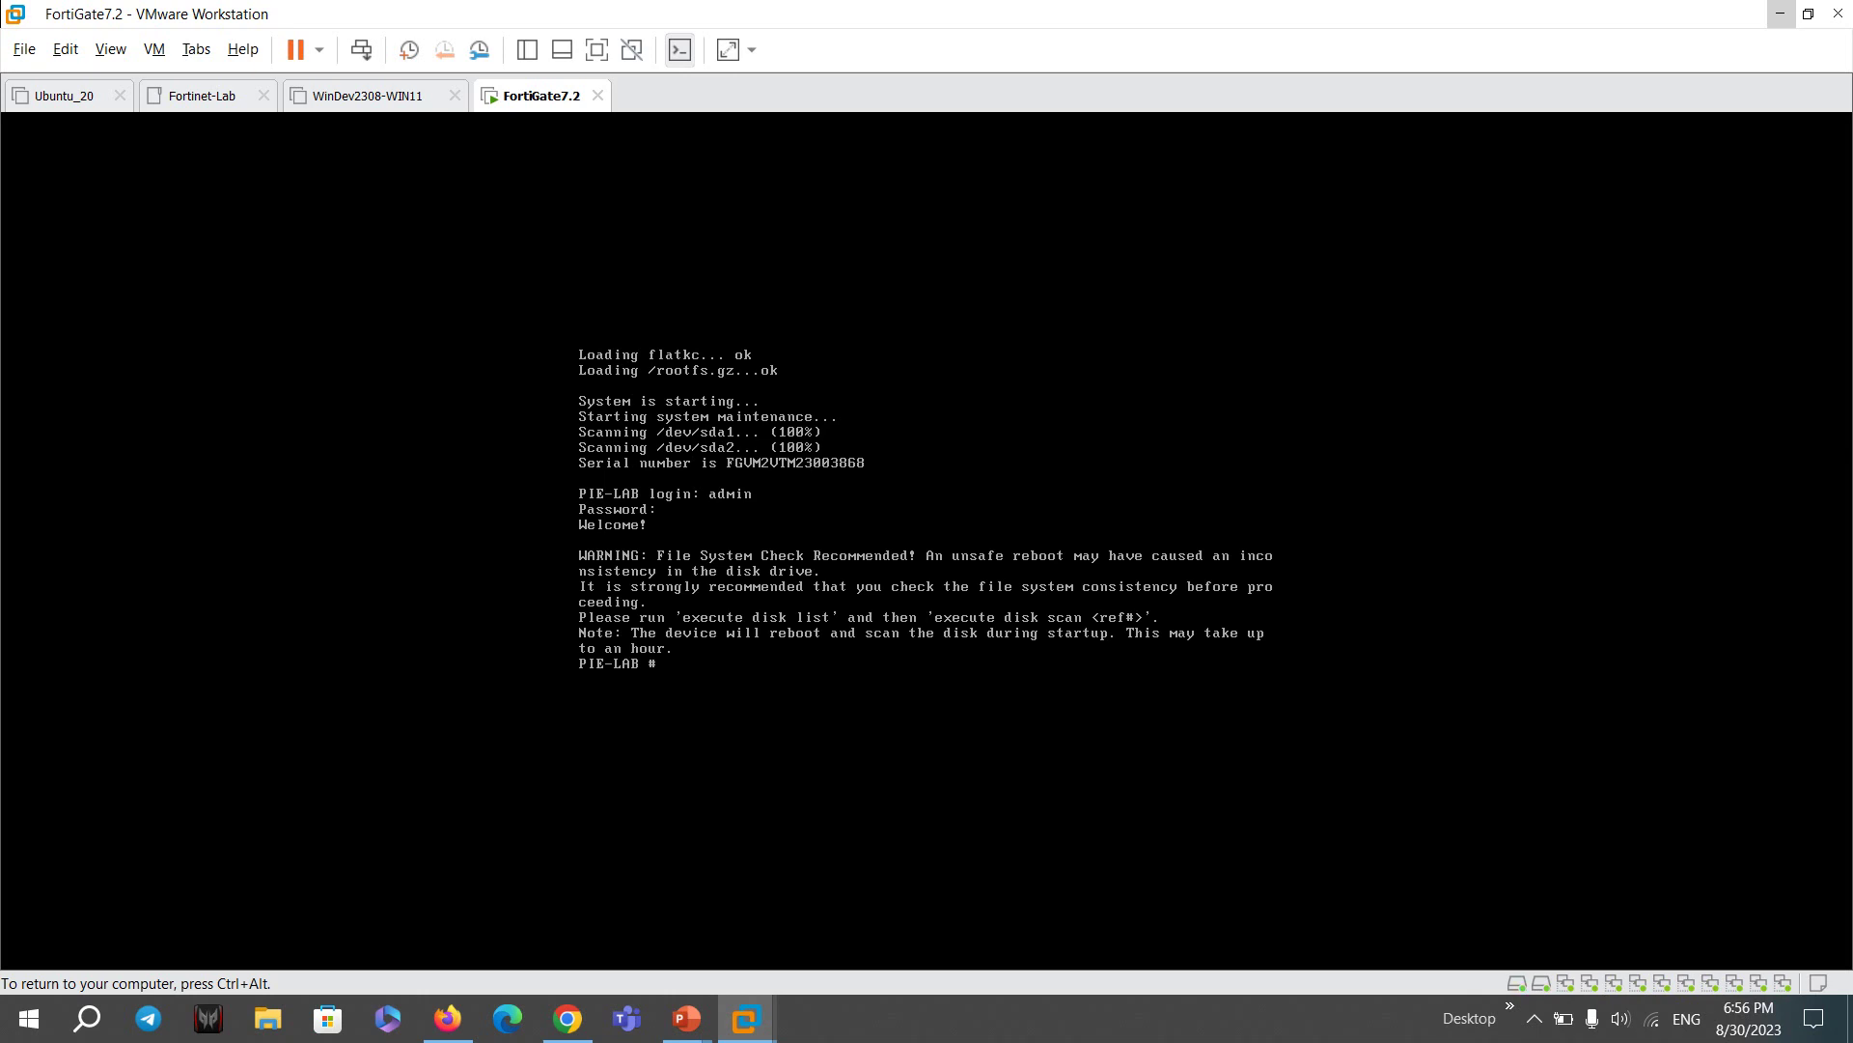
- Edit port1 under config system interface, review its settings, and set mode to static
type("config system interface")
key("Return")
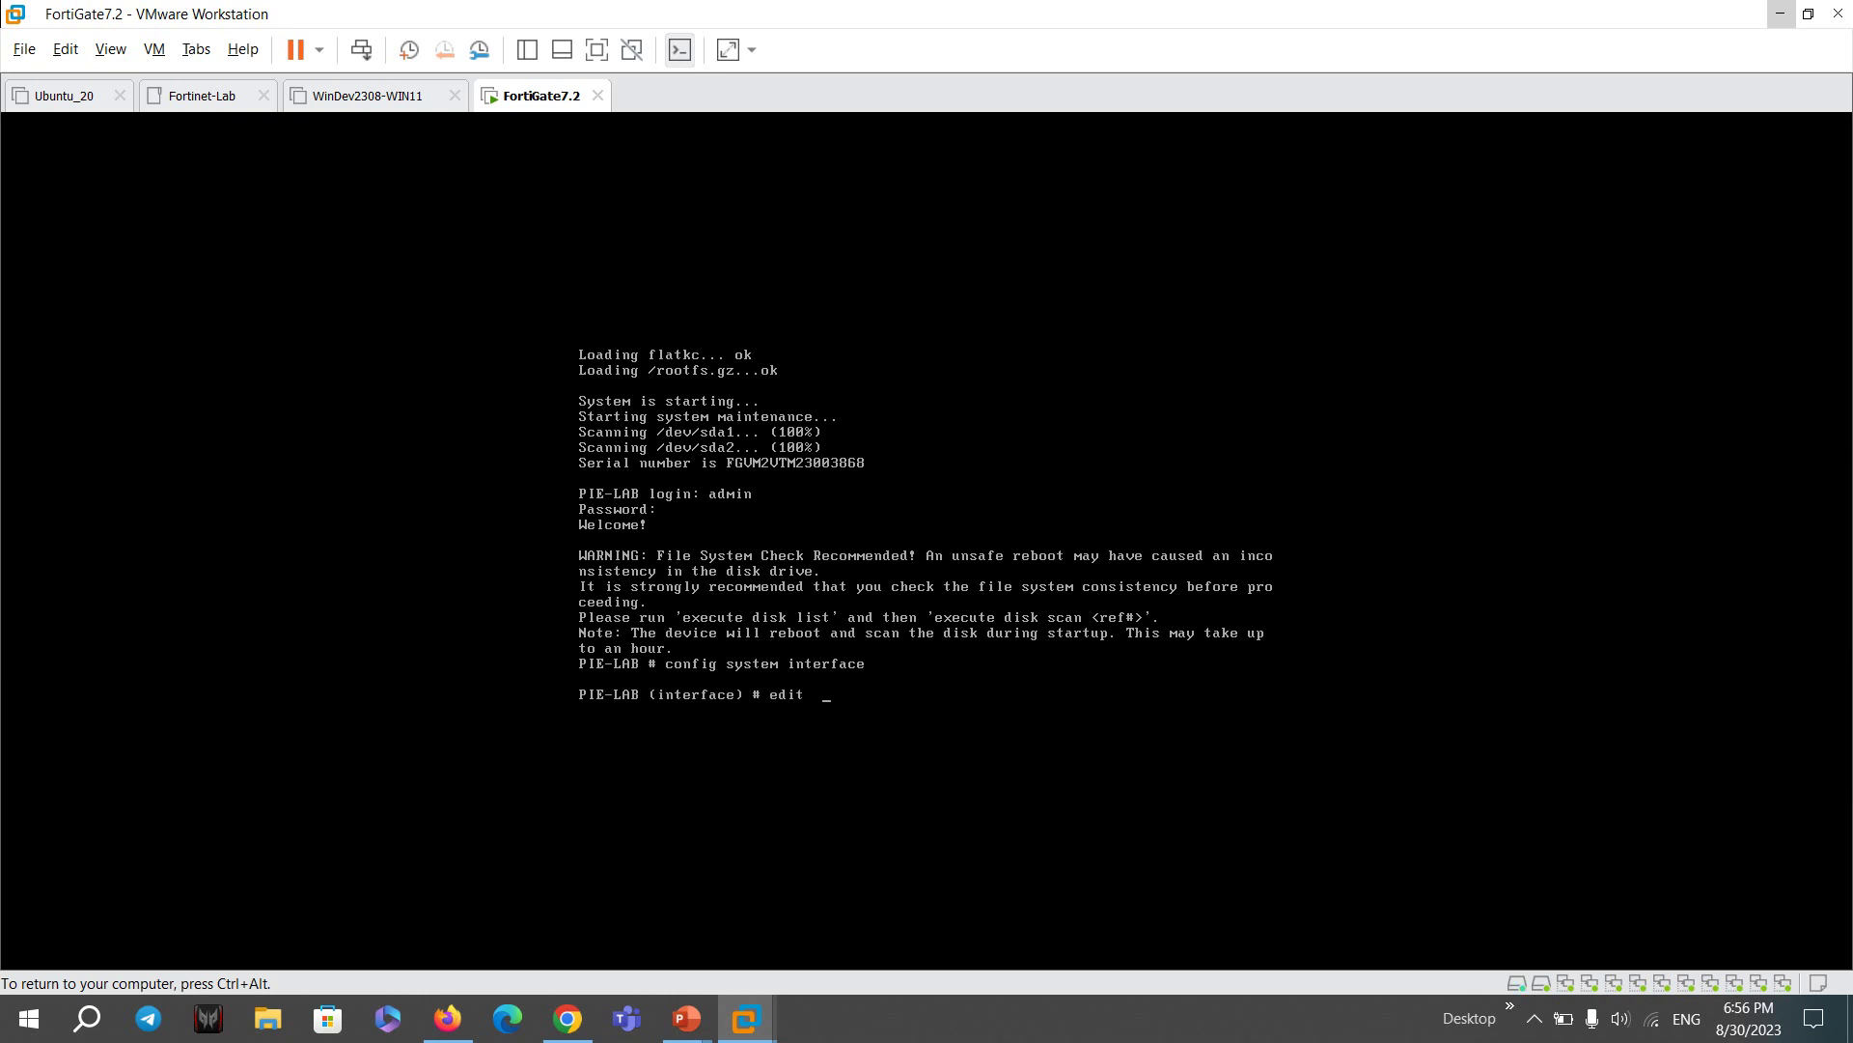
type("edit  port1")
key("Return")
type("show")
key("Return")
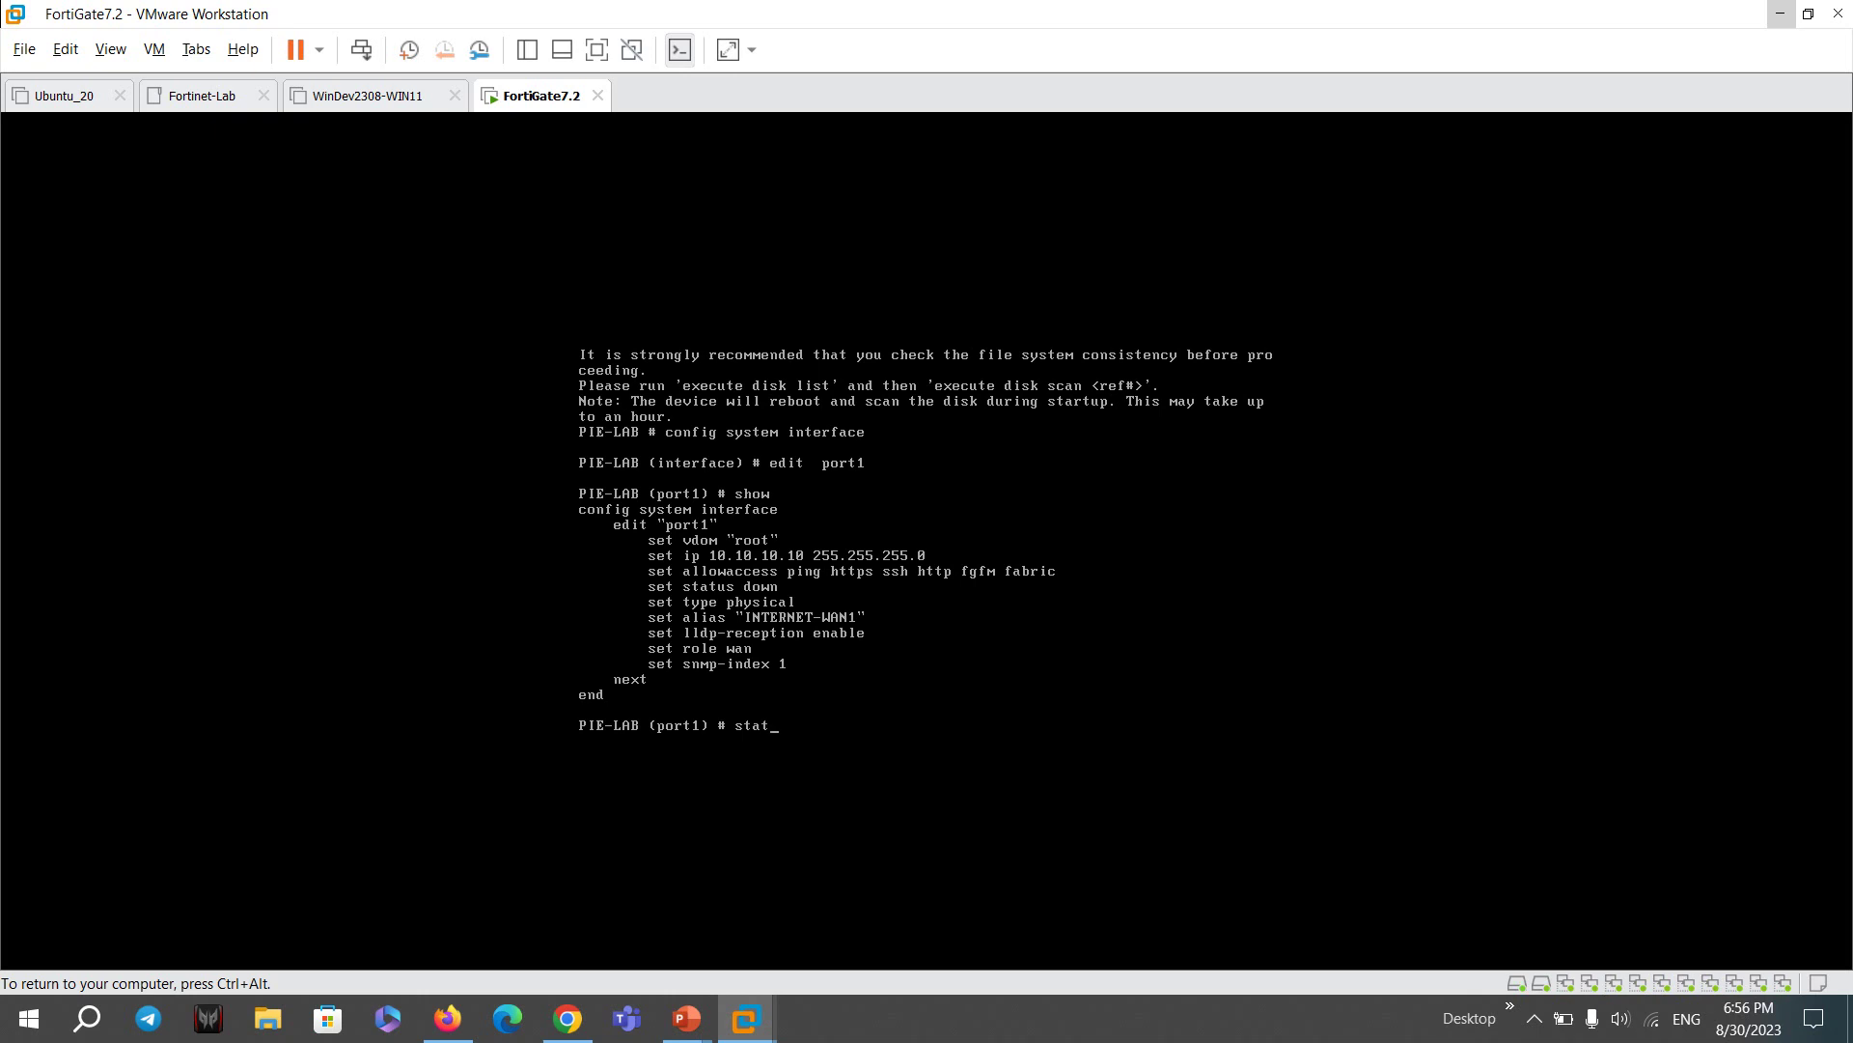
key("BackSpace")
key("BackSpace")
key("BackSpace")
type("set status")
key("BackSpace")
key("BackSpace")
key("BackSpace")
type("mode static")
key("Return")
type("show")
key("Return")
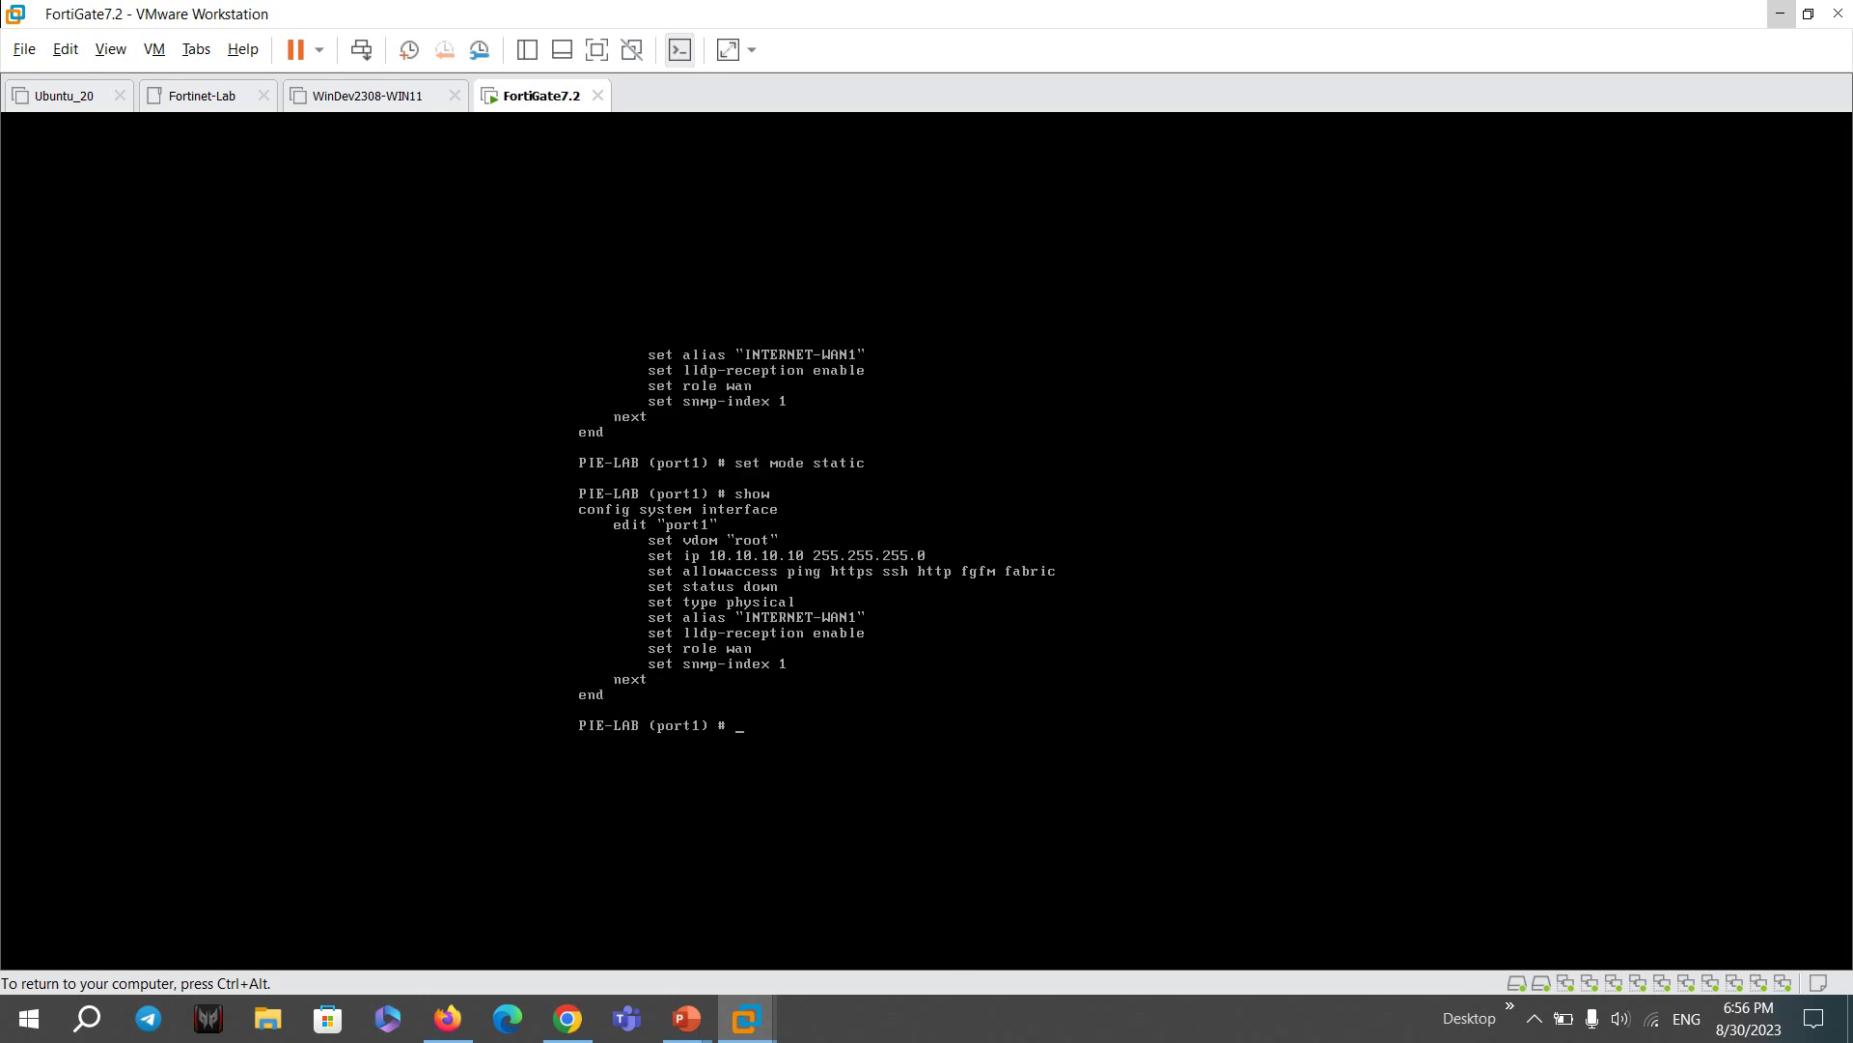
- Give port1 IP 10.10.10.10 255.255.255.0 with ping, HTTPS, SSH, fabric access, and save
type("set ip 10.10.10.10 255.255.255.0")
key("Return")
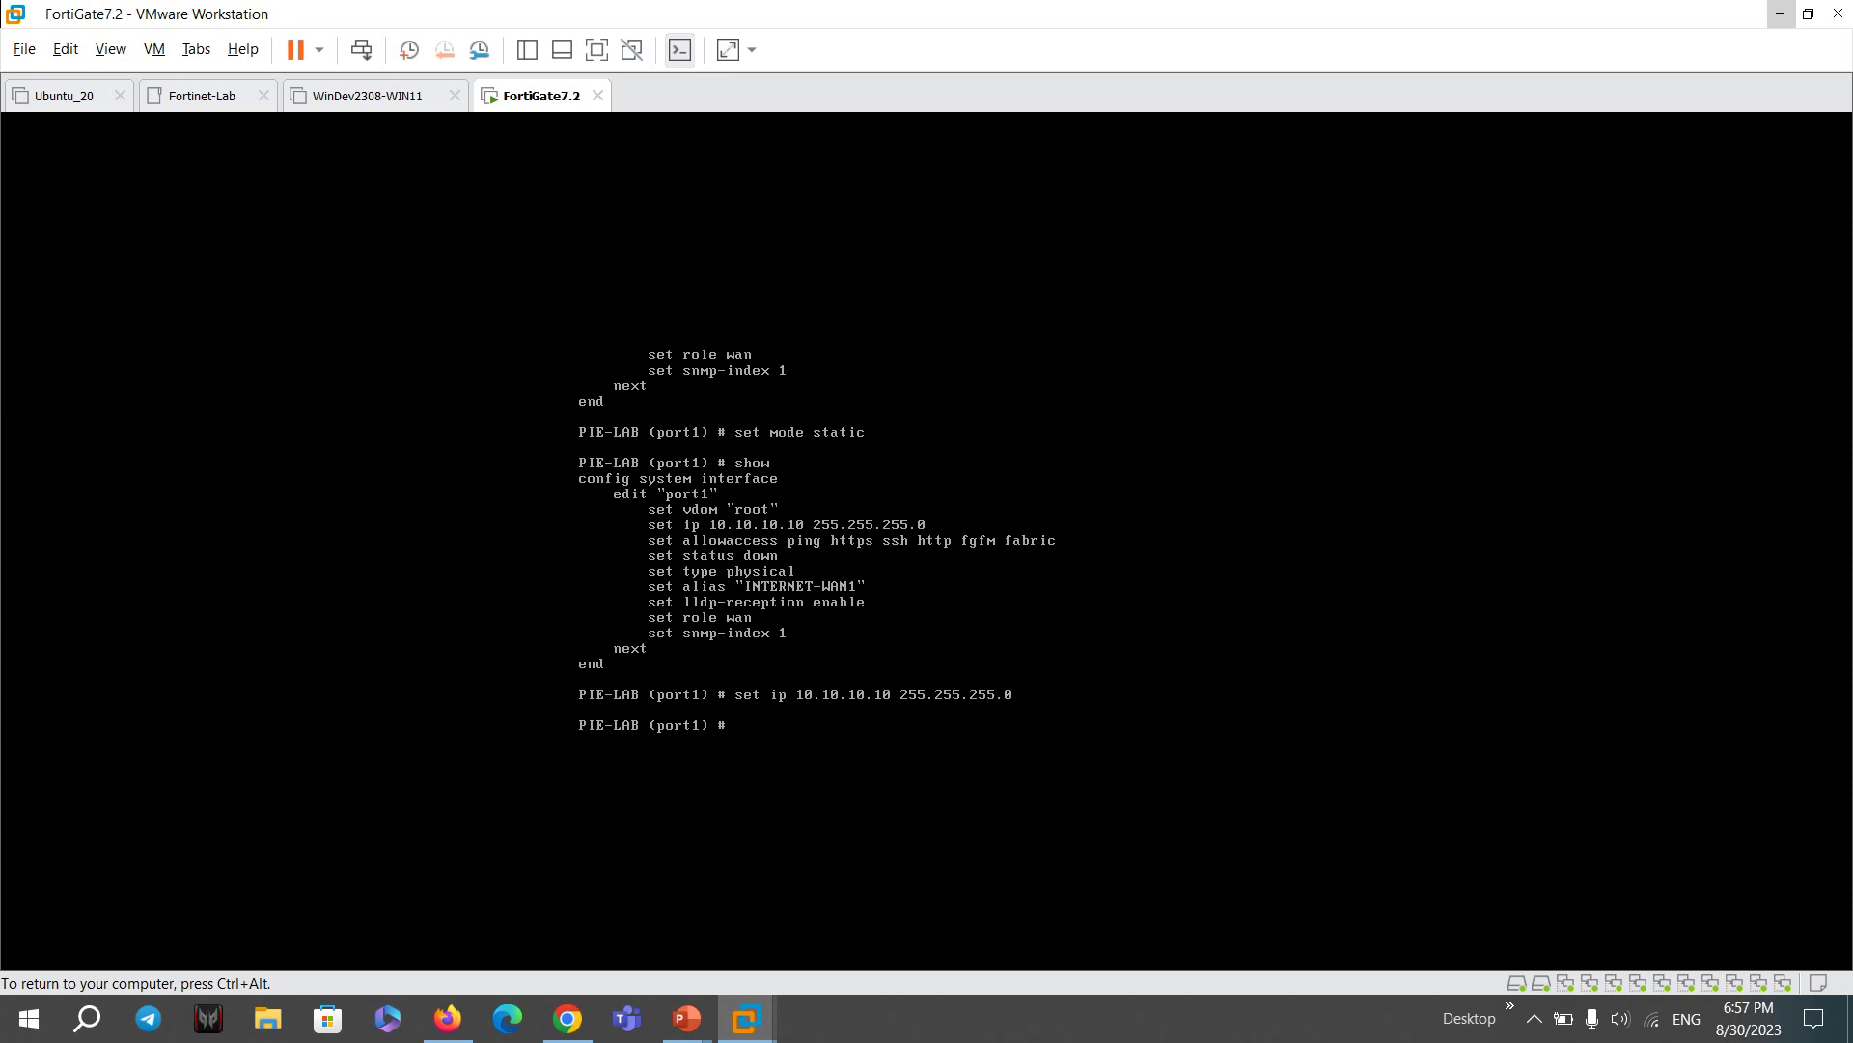
type("set allowaccess")
key("BackSpace")
type("ping https s")
type(" sh")
type("s  f")
key("Tab")
key("Tab")
key("Return")
type("end")
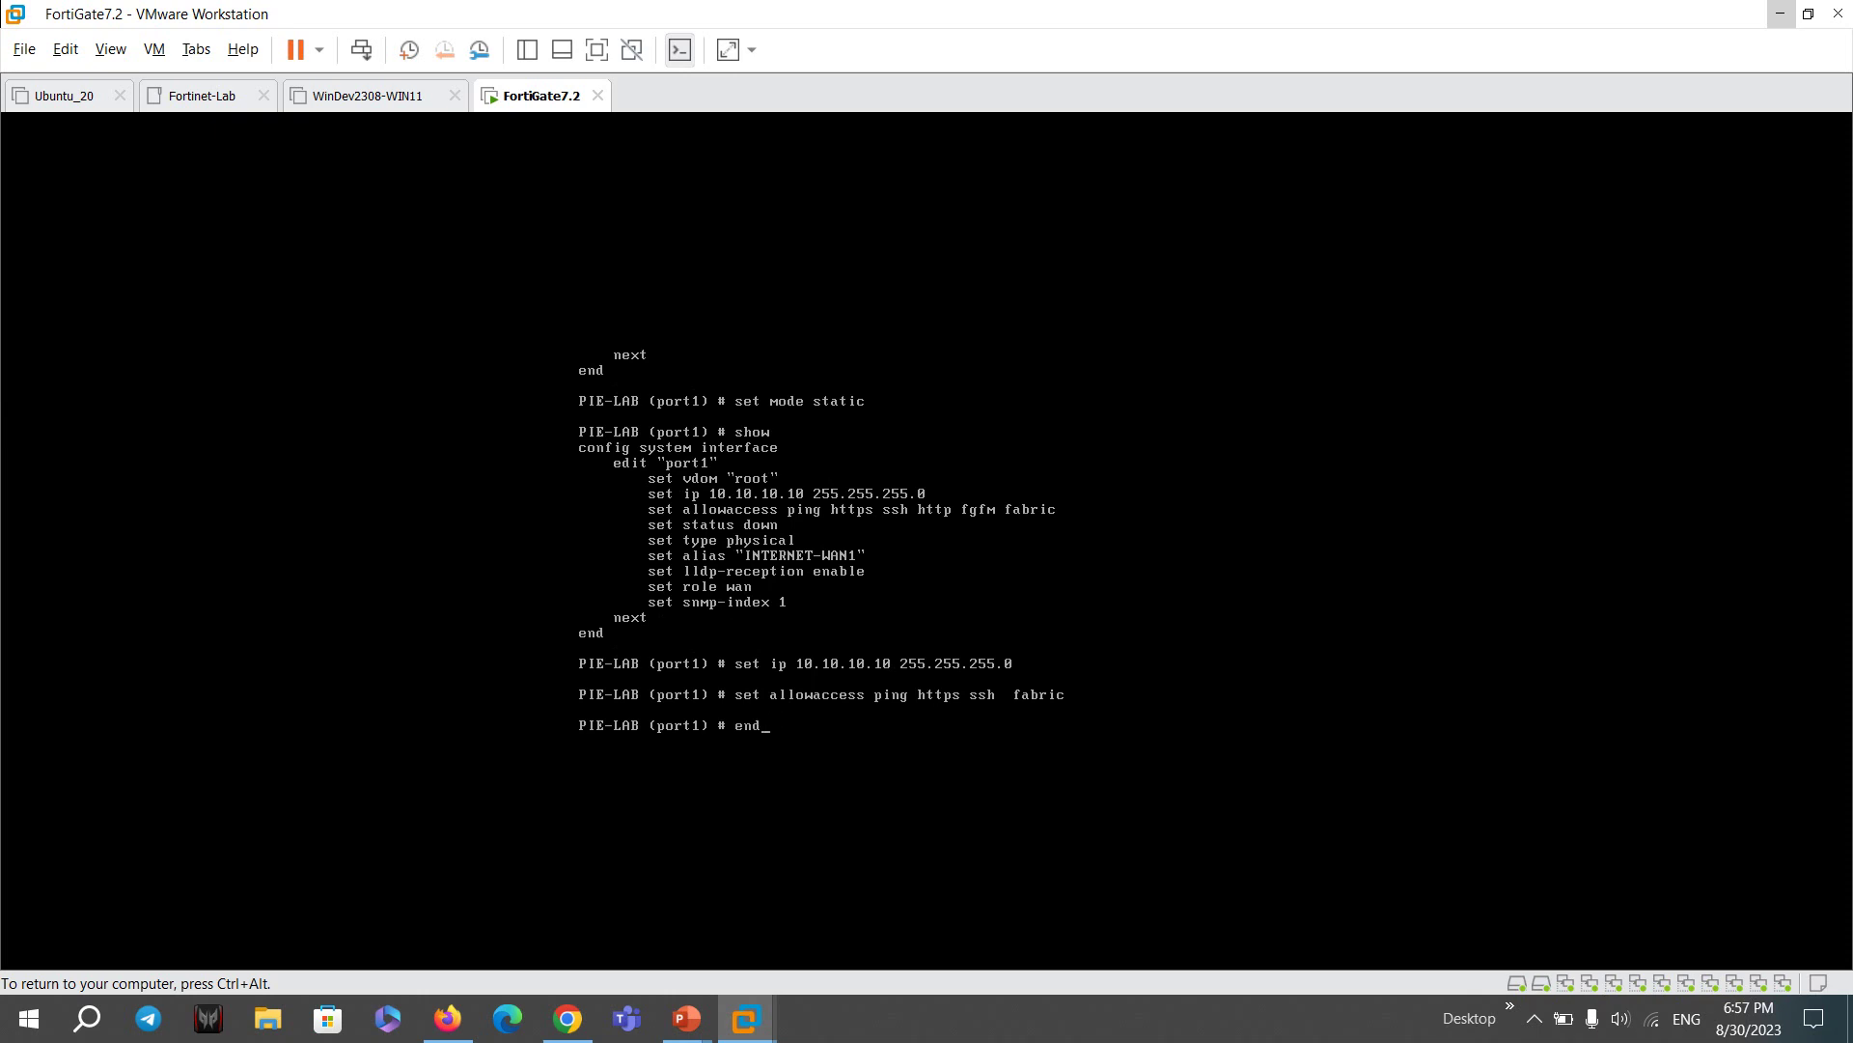
key("Return")
key("Return")
key("Return")
- Run get system interface and show system interface to review port1's saved configuration
type("ge s")
key("BackSpace")
key("BackSpace")
type("t  system interface")
key("Return")
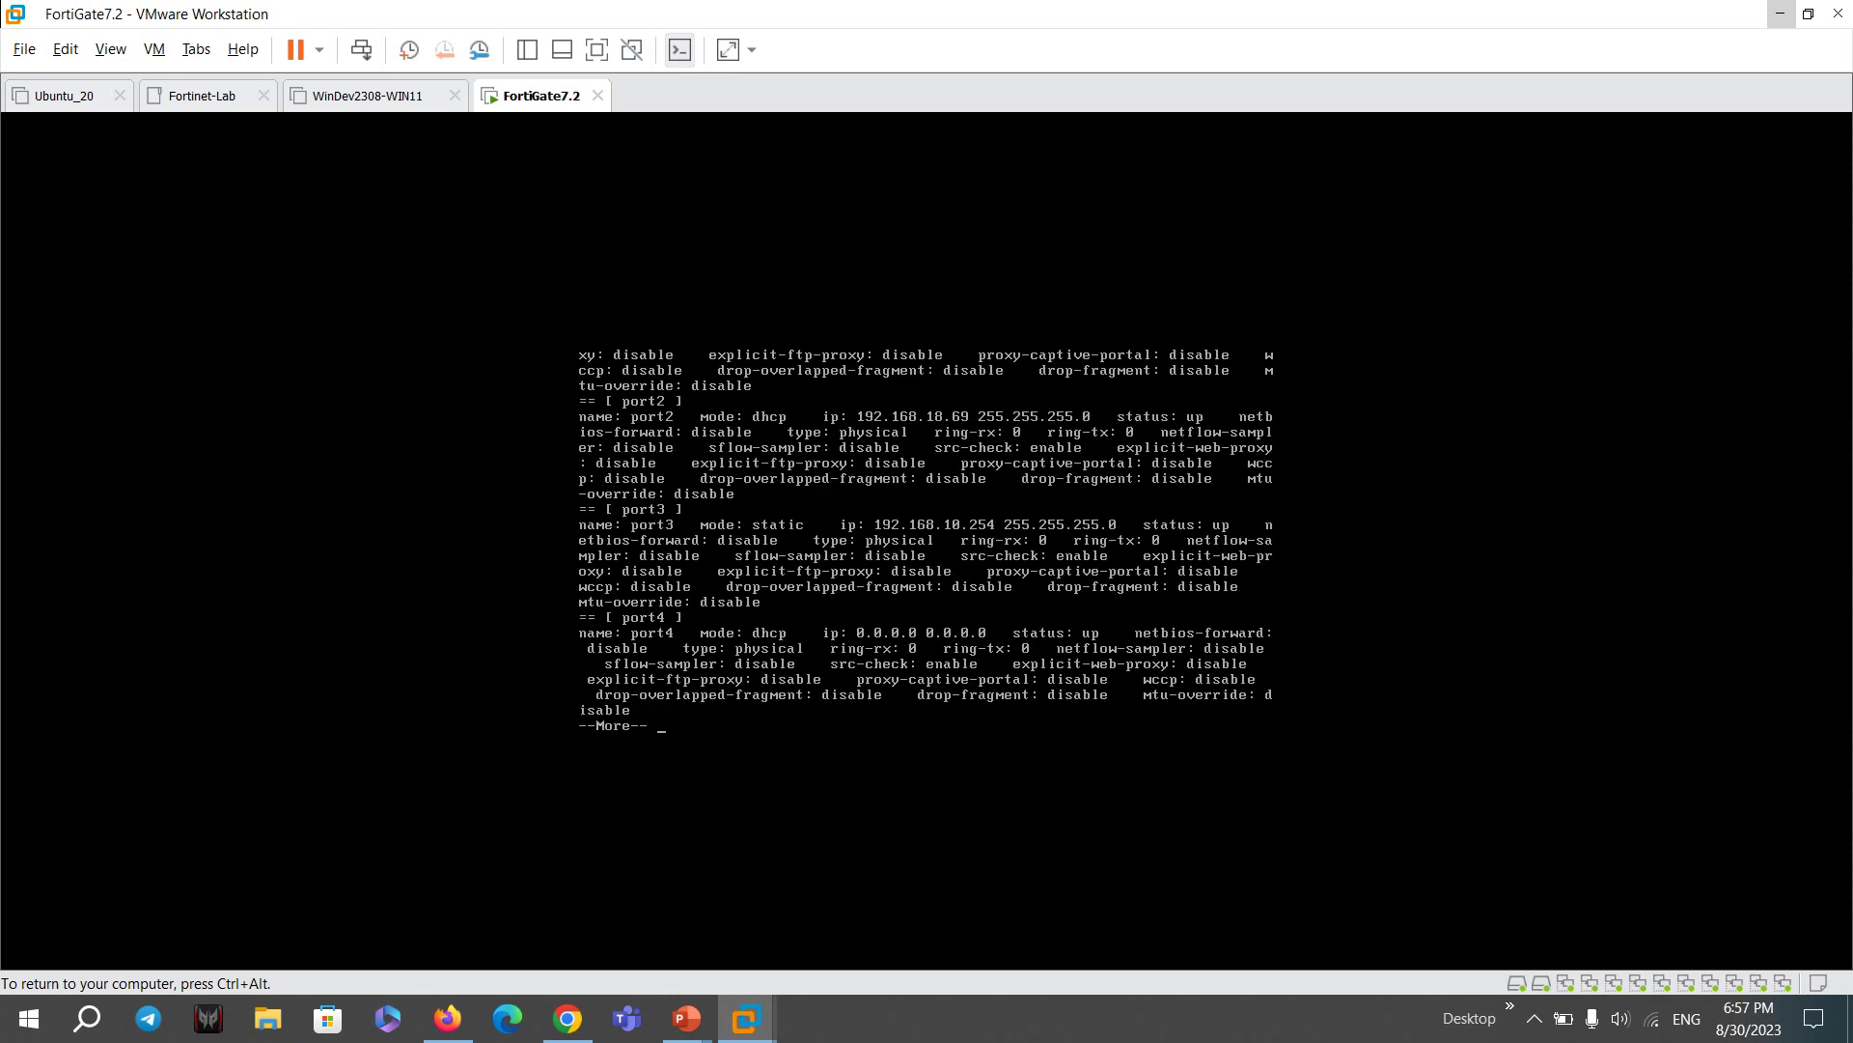
key("q")
key("Up")
key("BackSpace")
key("BackSpace")
key("BackSpace")
key("BackSpace")
key("BackSpace")
key("BackSpace")
key("BackSpace")
key("BackSpace")
key("BackSpace")
key("BackSpace")
key("BackSpace")
key("BackSpace")
key("BackSpace")
key("BackSpace")
key("BackSpace")
key("BackSpace")
key("BackSpace")
key("BackSpace")
key("BackSpace")
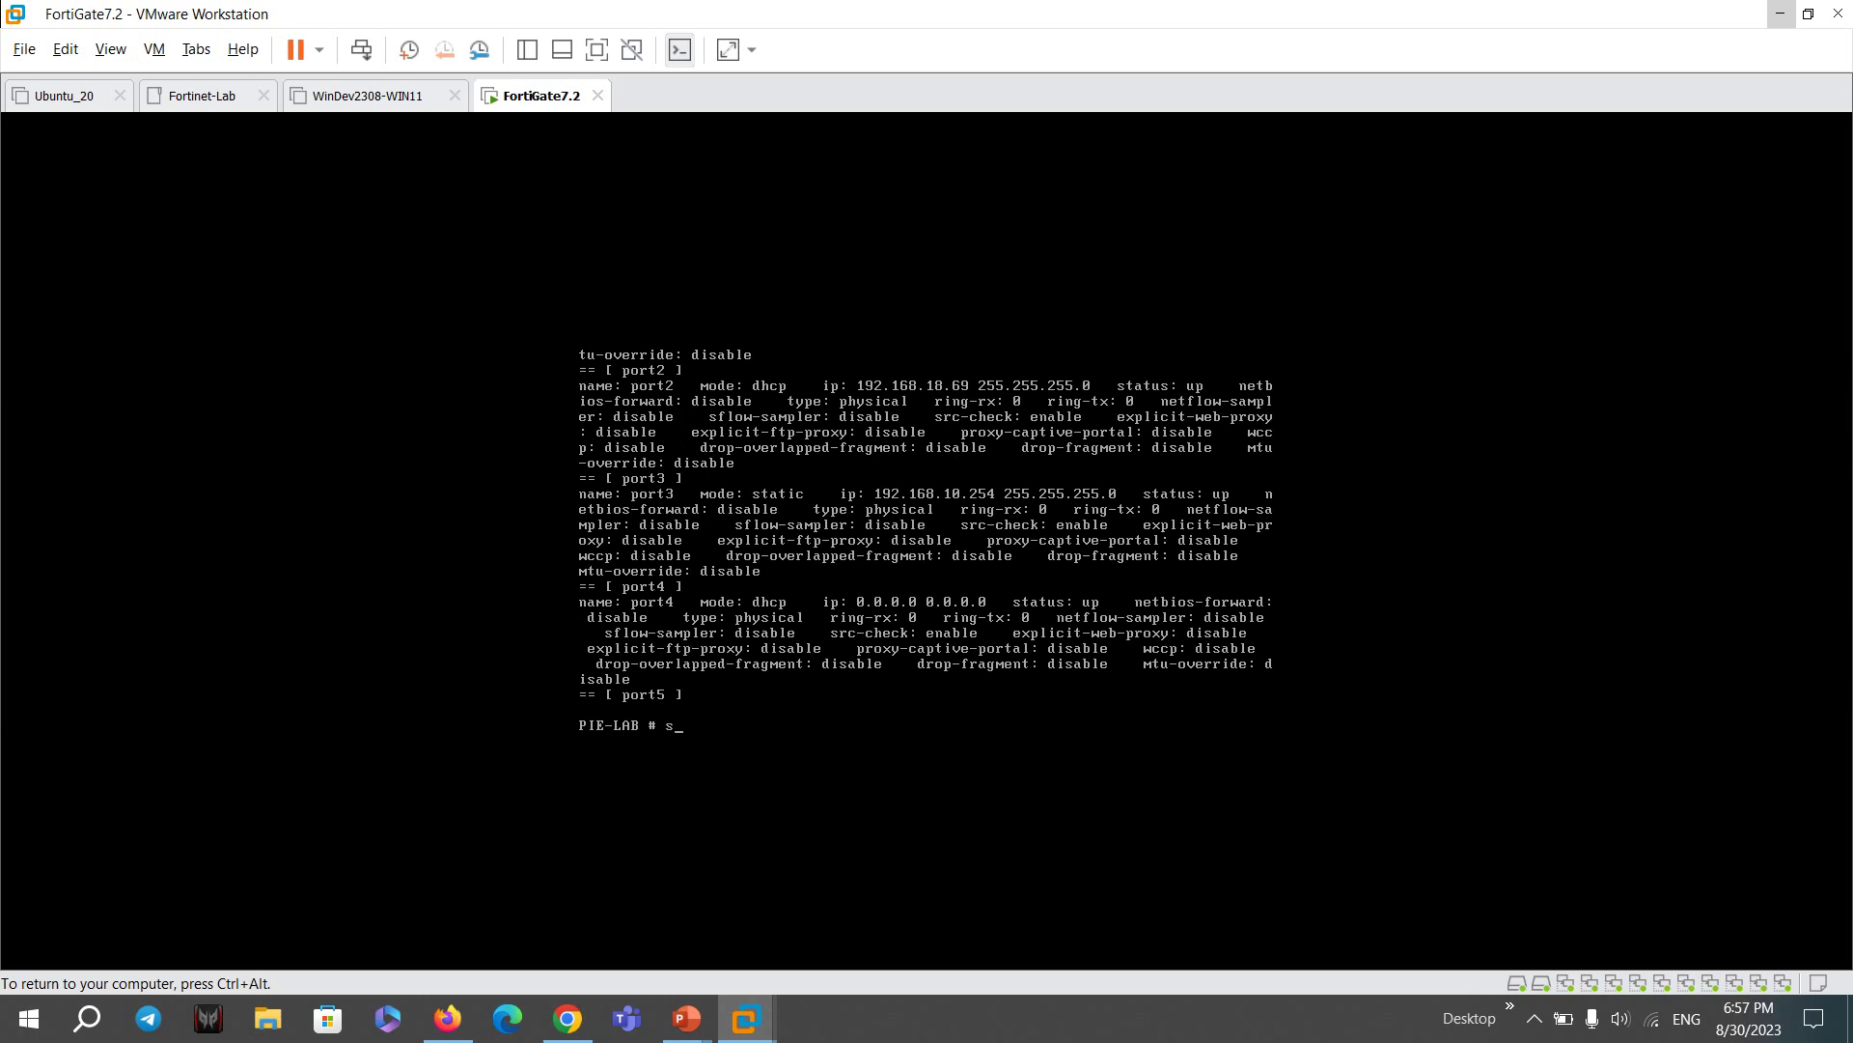
type("show system interface")
key("Return")
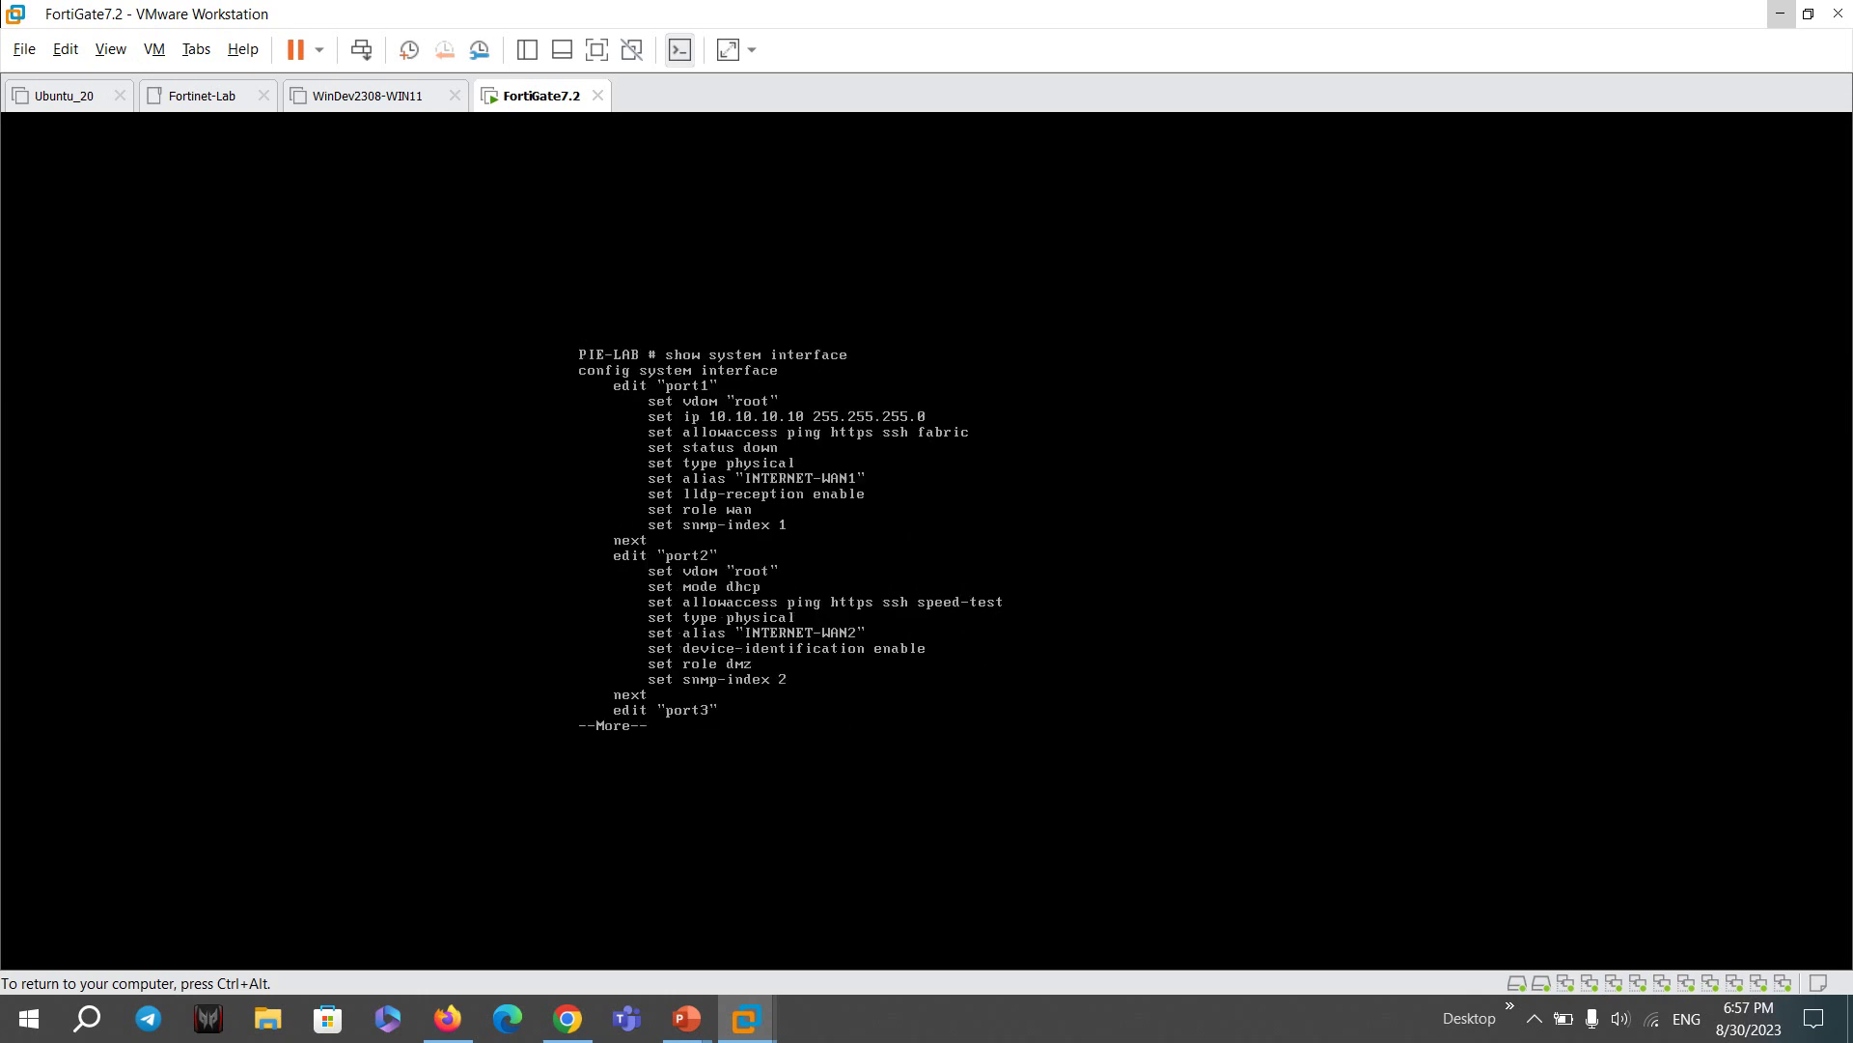
key("q")
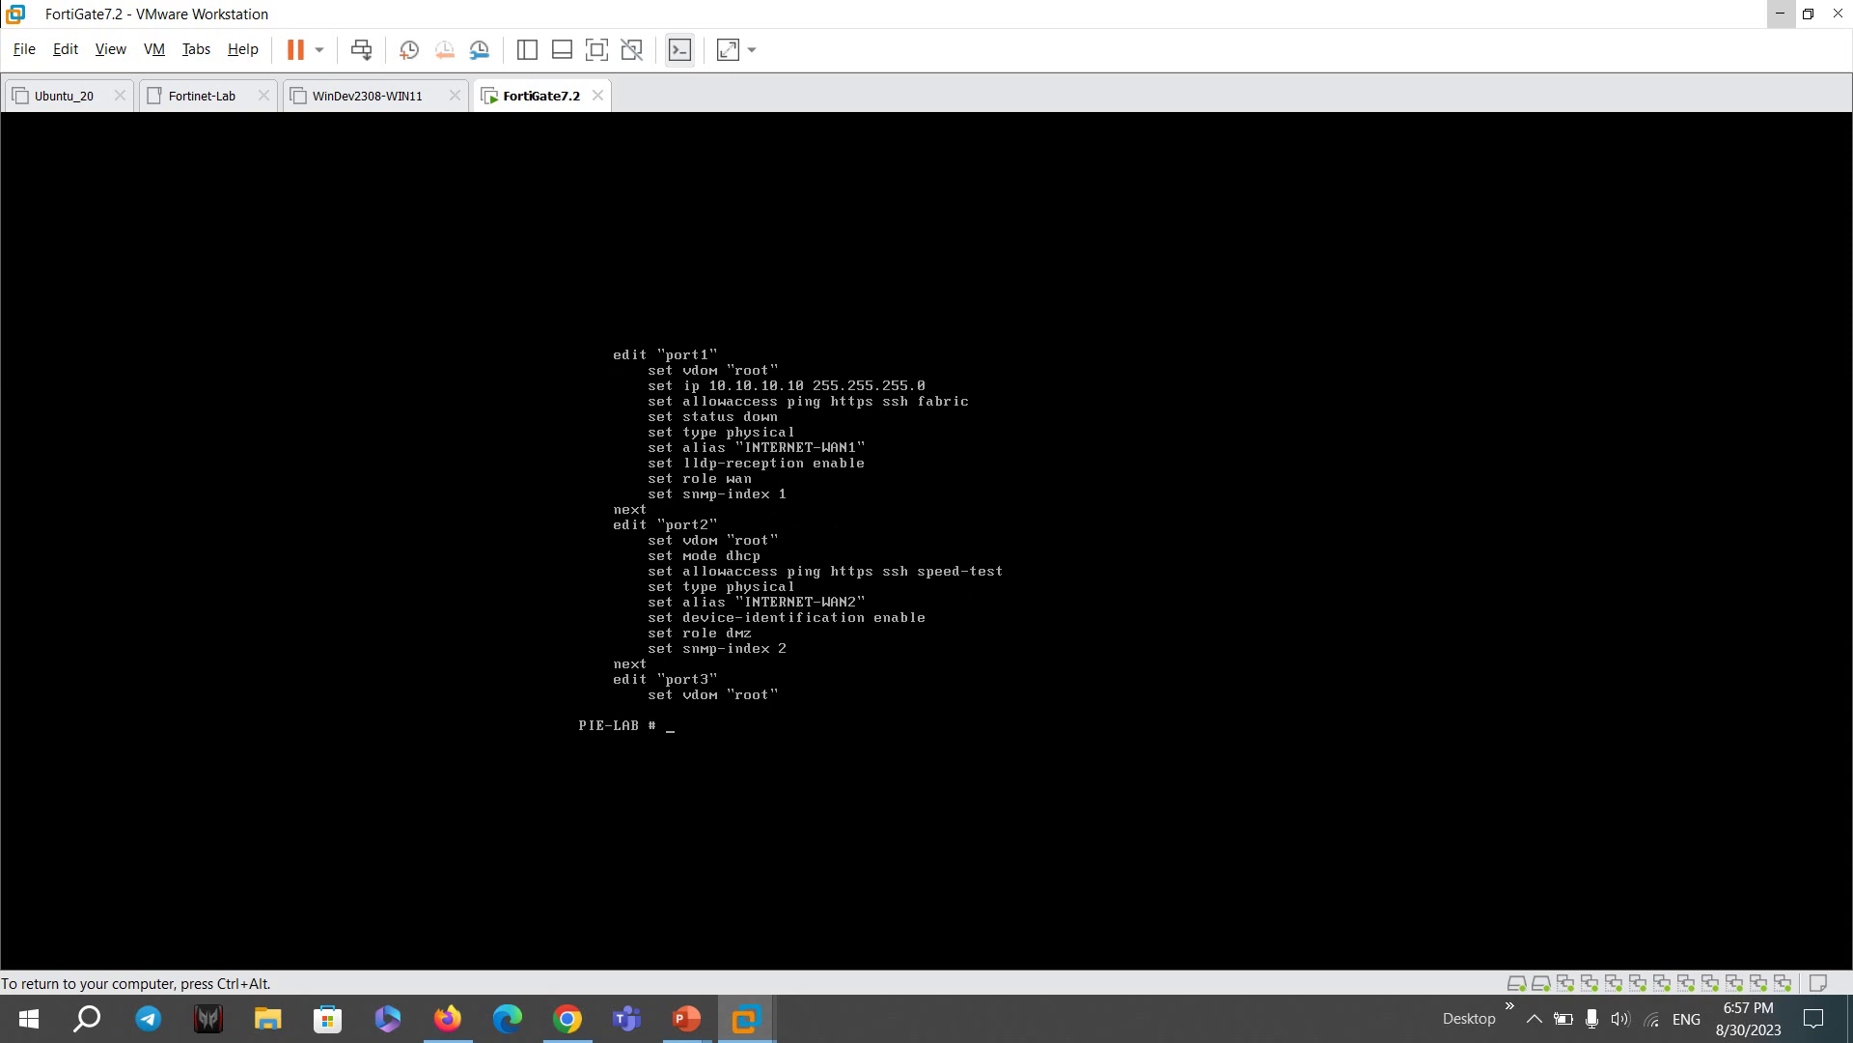
key("ctrl+alt")
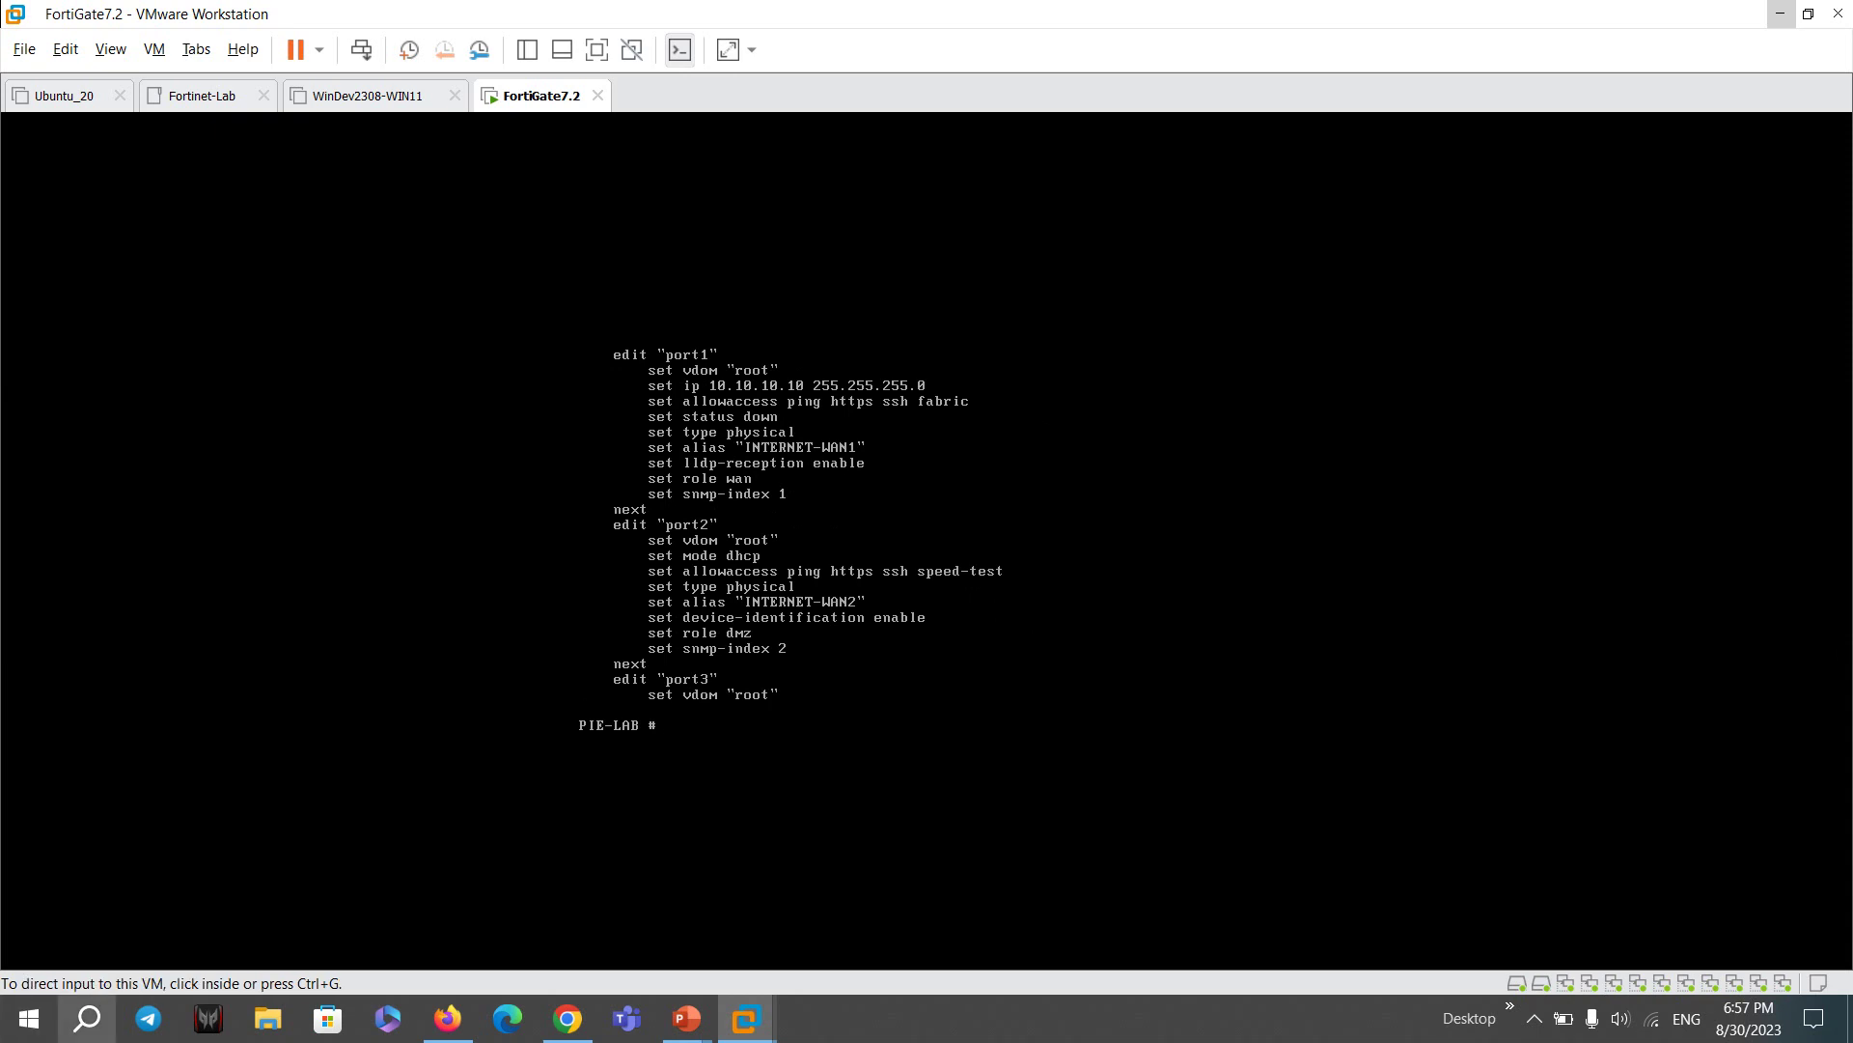
- Launch Command Prompt from a Windows search for 'ping'
left_click(86, 1019)
type("ping")
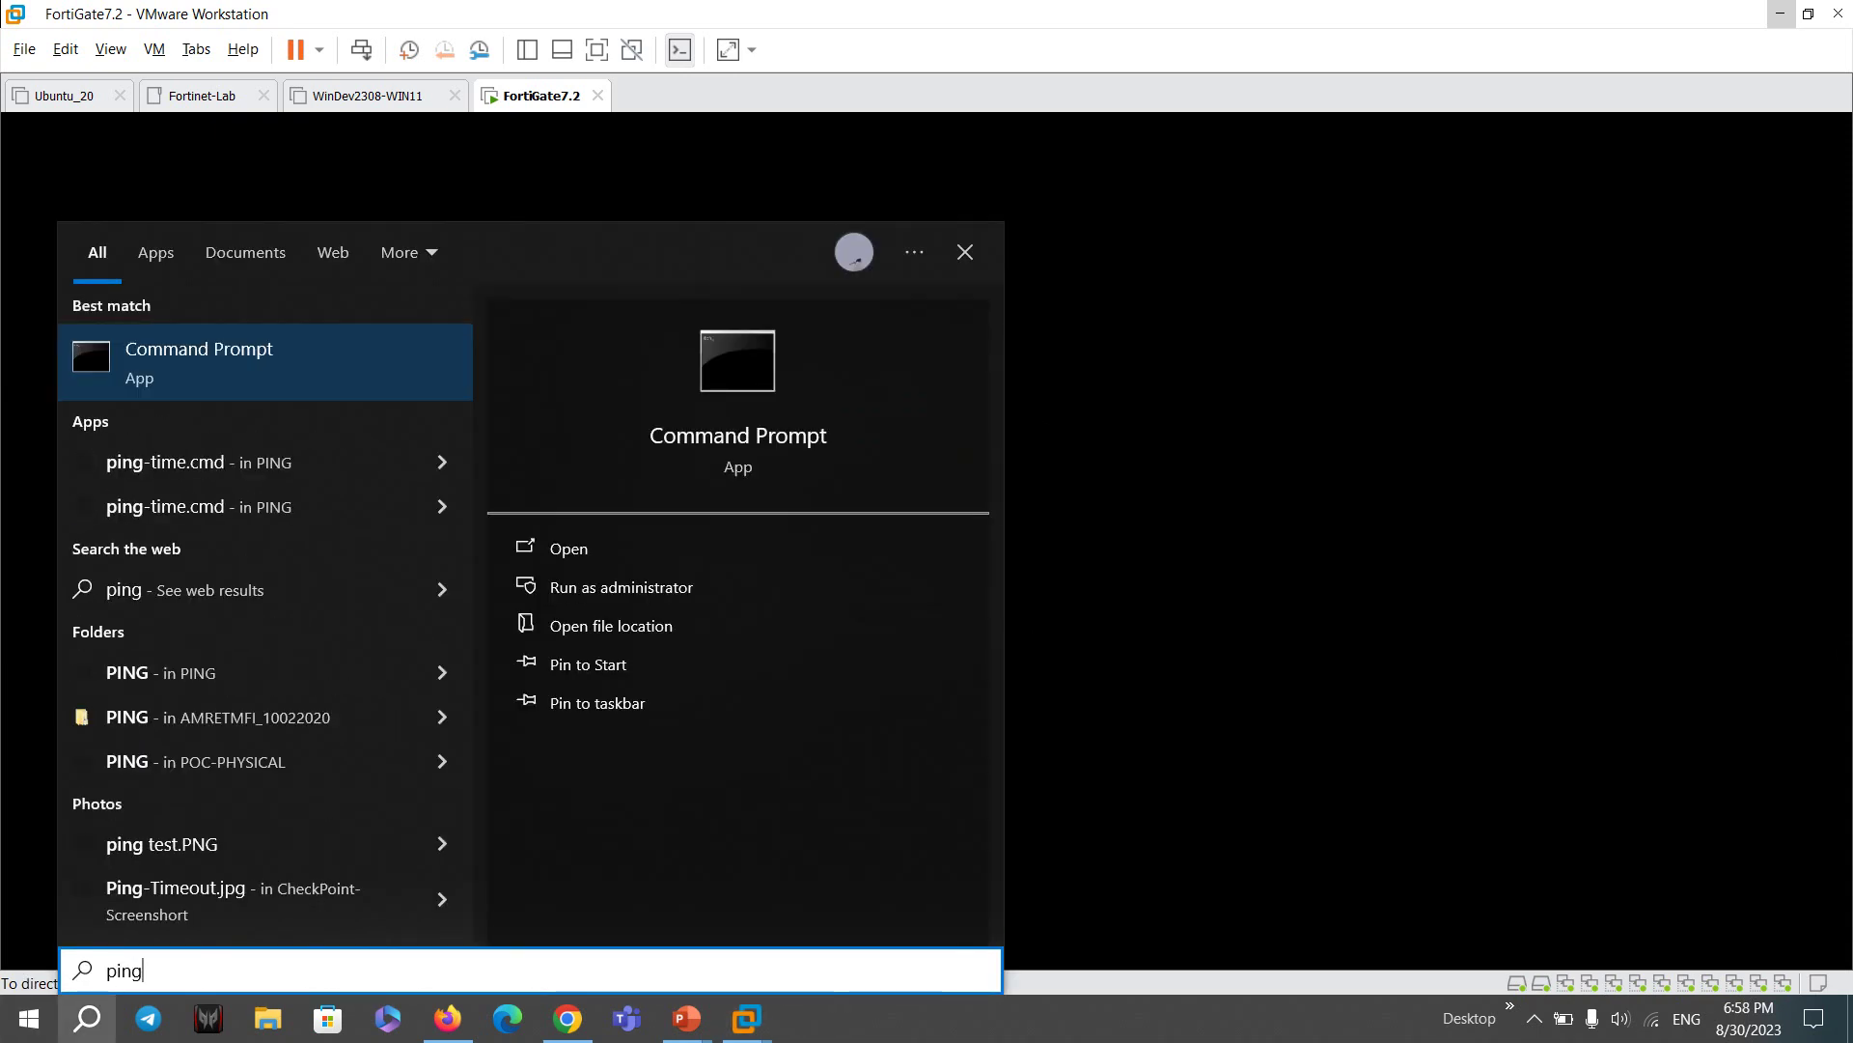
key("Escape")
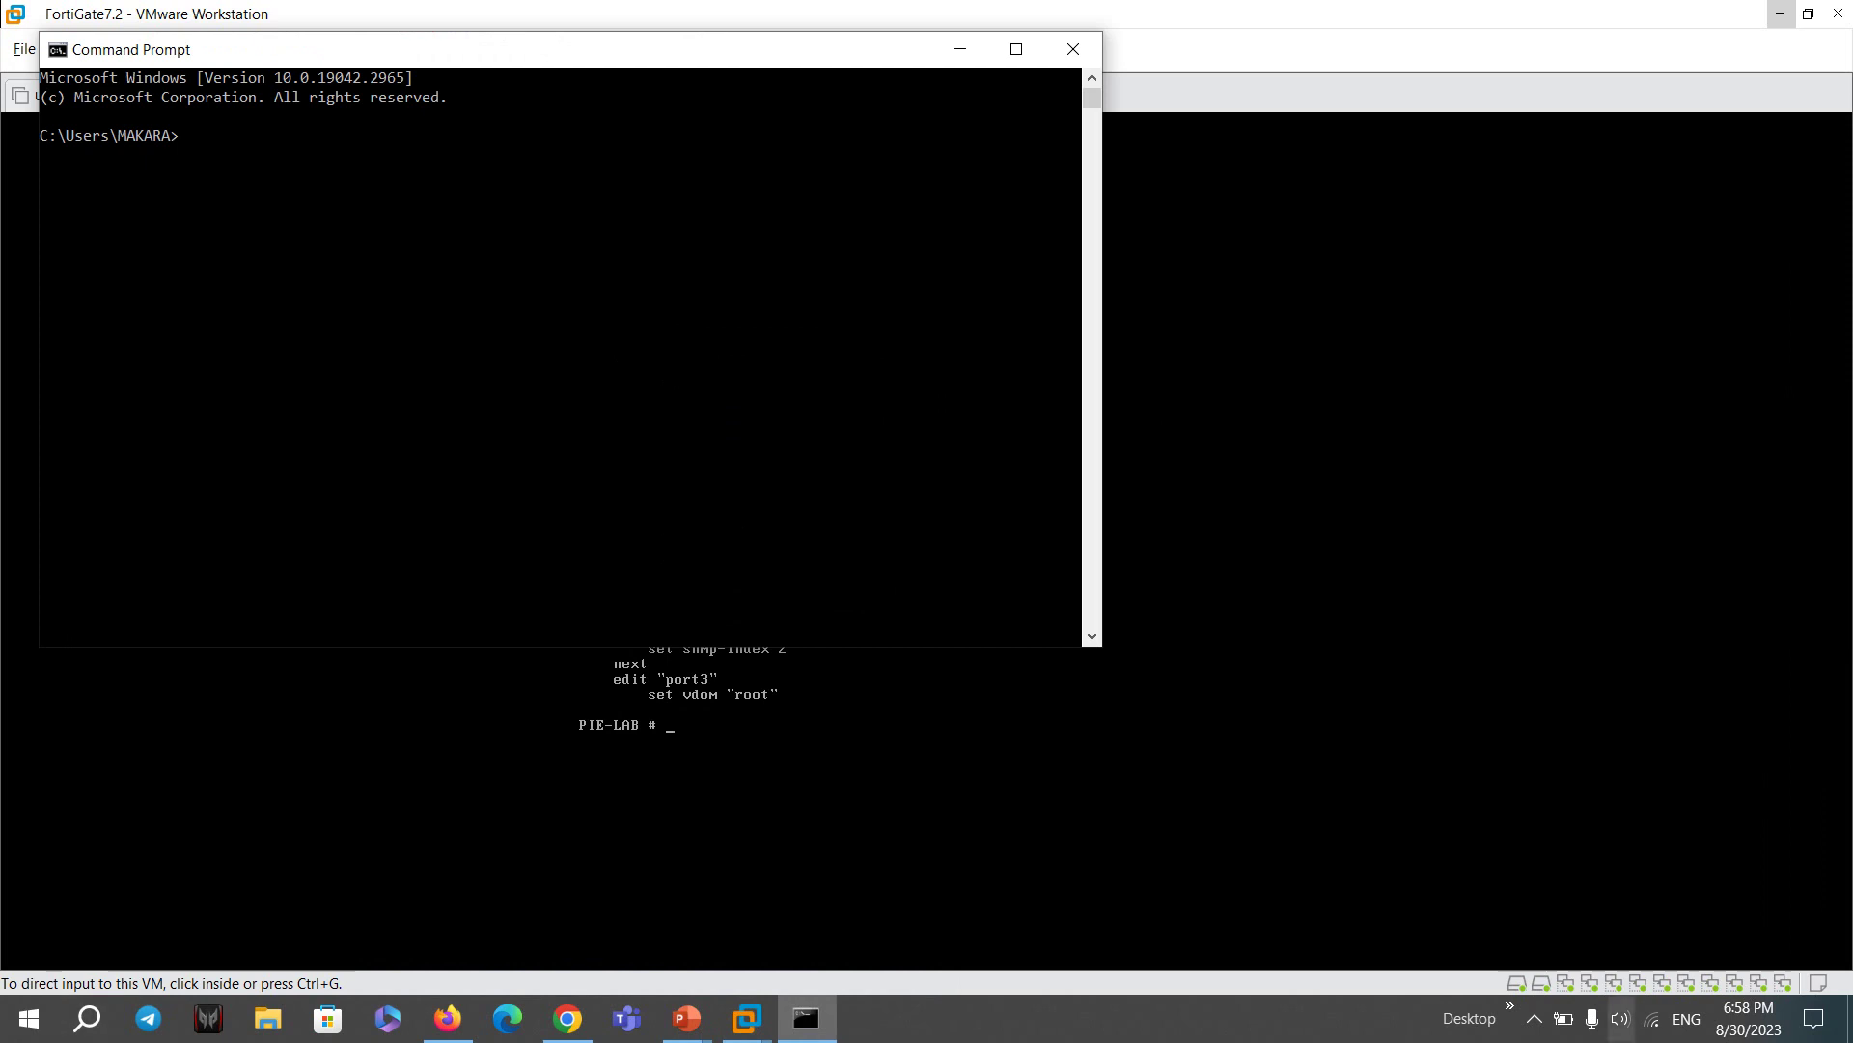
- Review connection hardware properties in Network & Internet settings and reach the adapter list
right_click(1653, 1019)
left_click(1660, 1000)
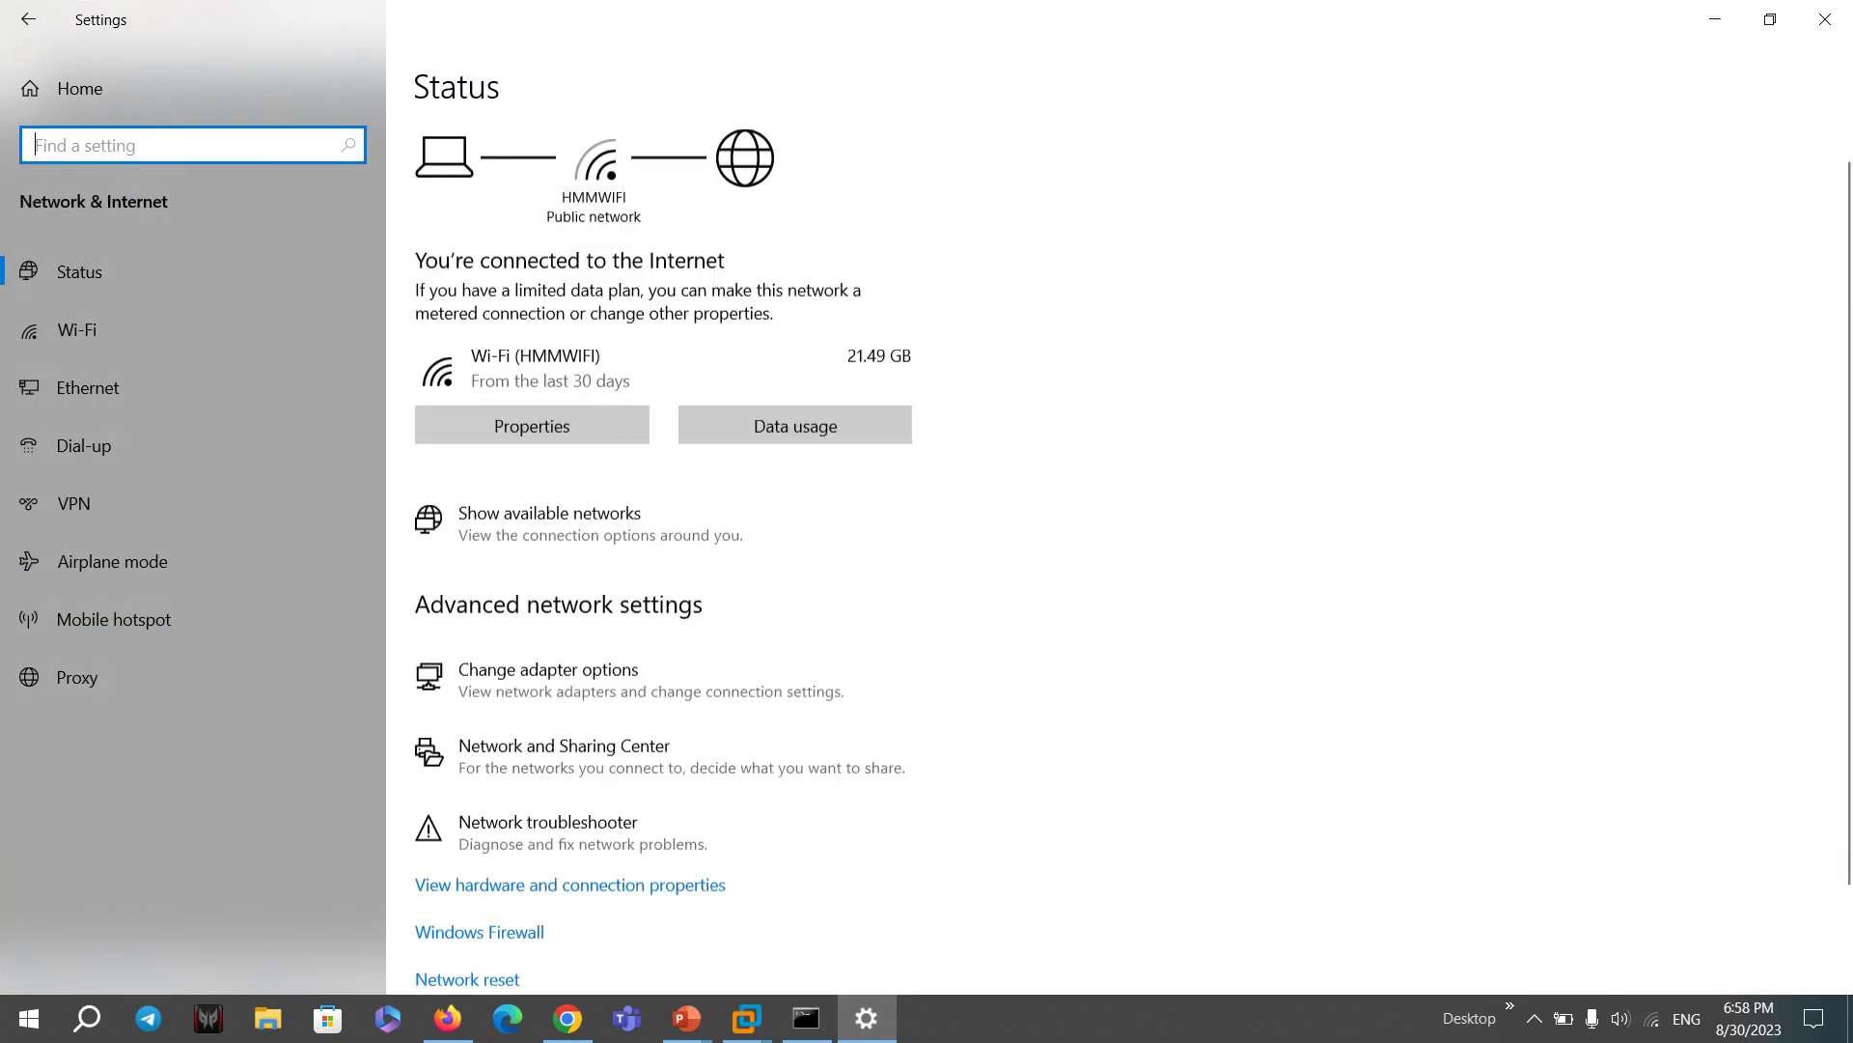
left_click(688, 789)
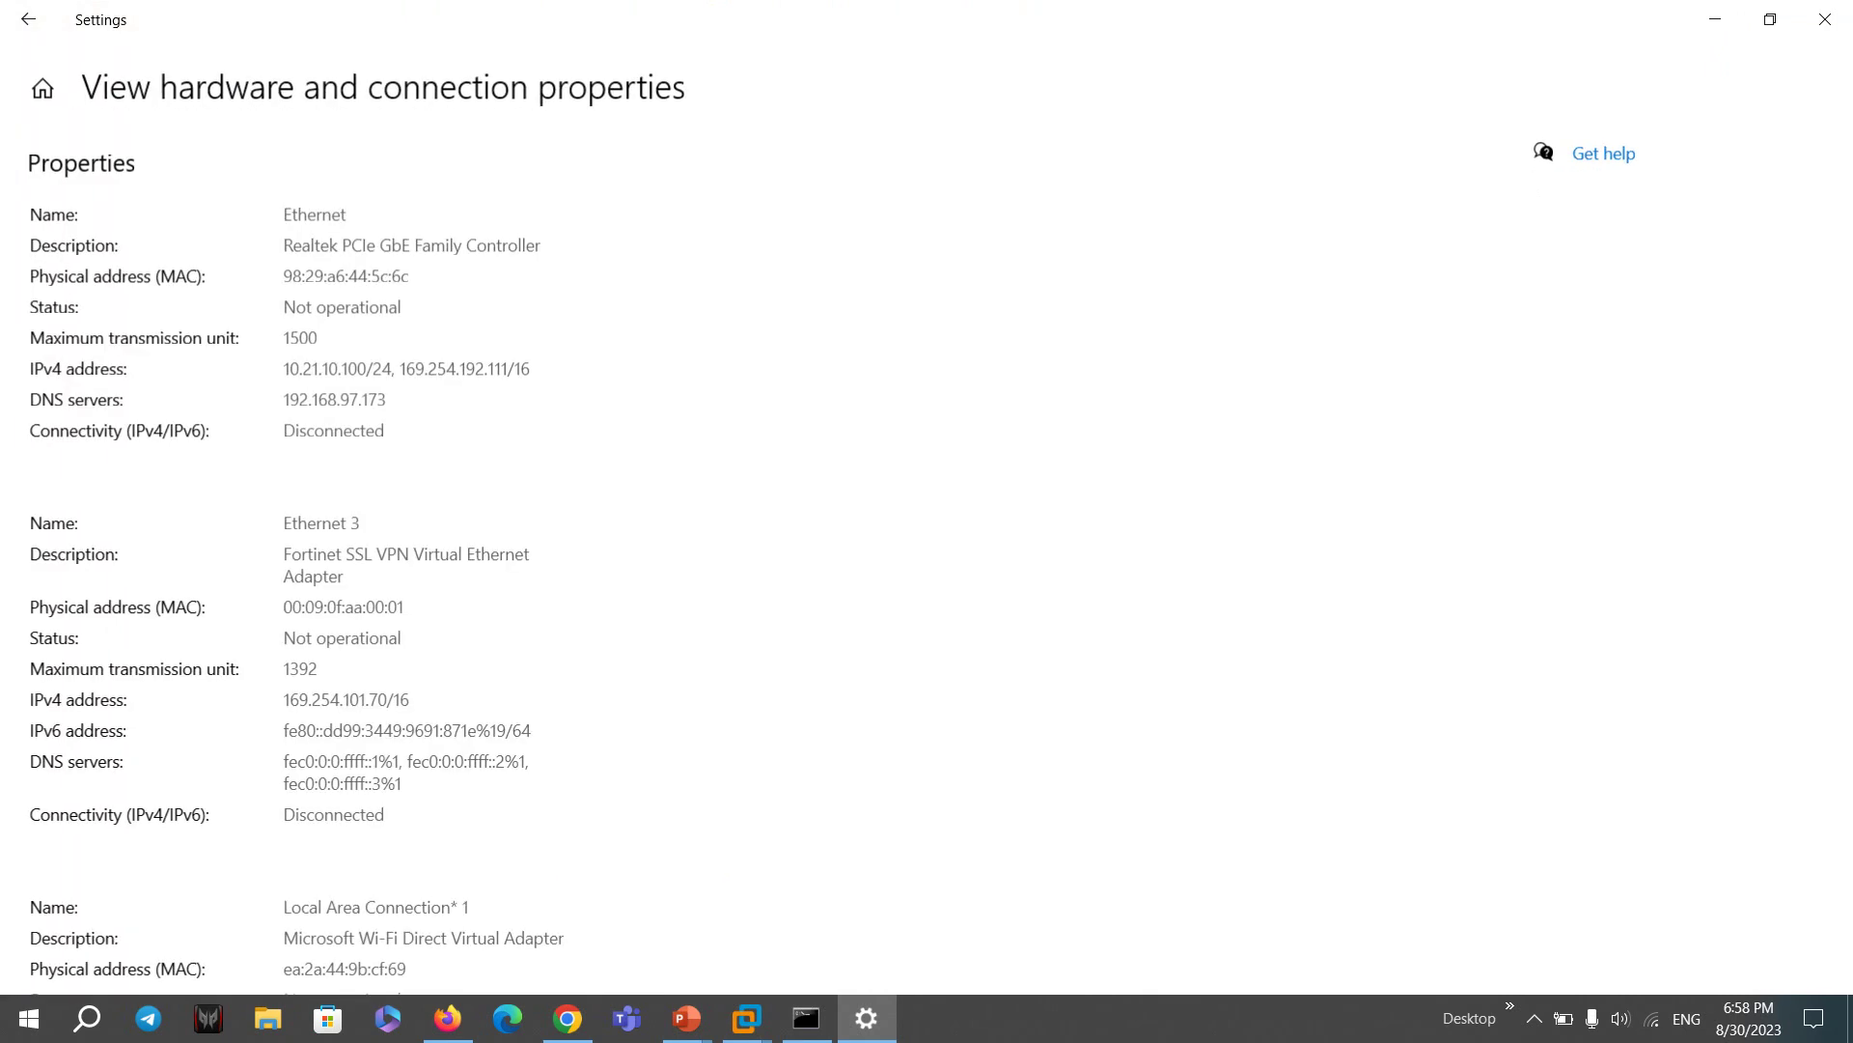
left_click(28, 19)
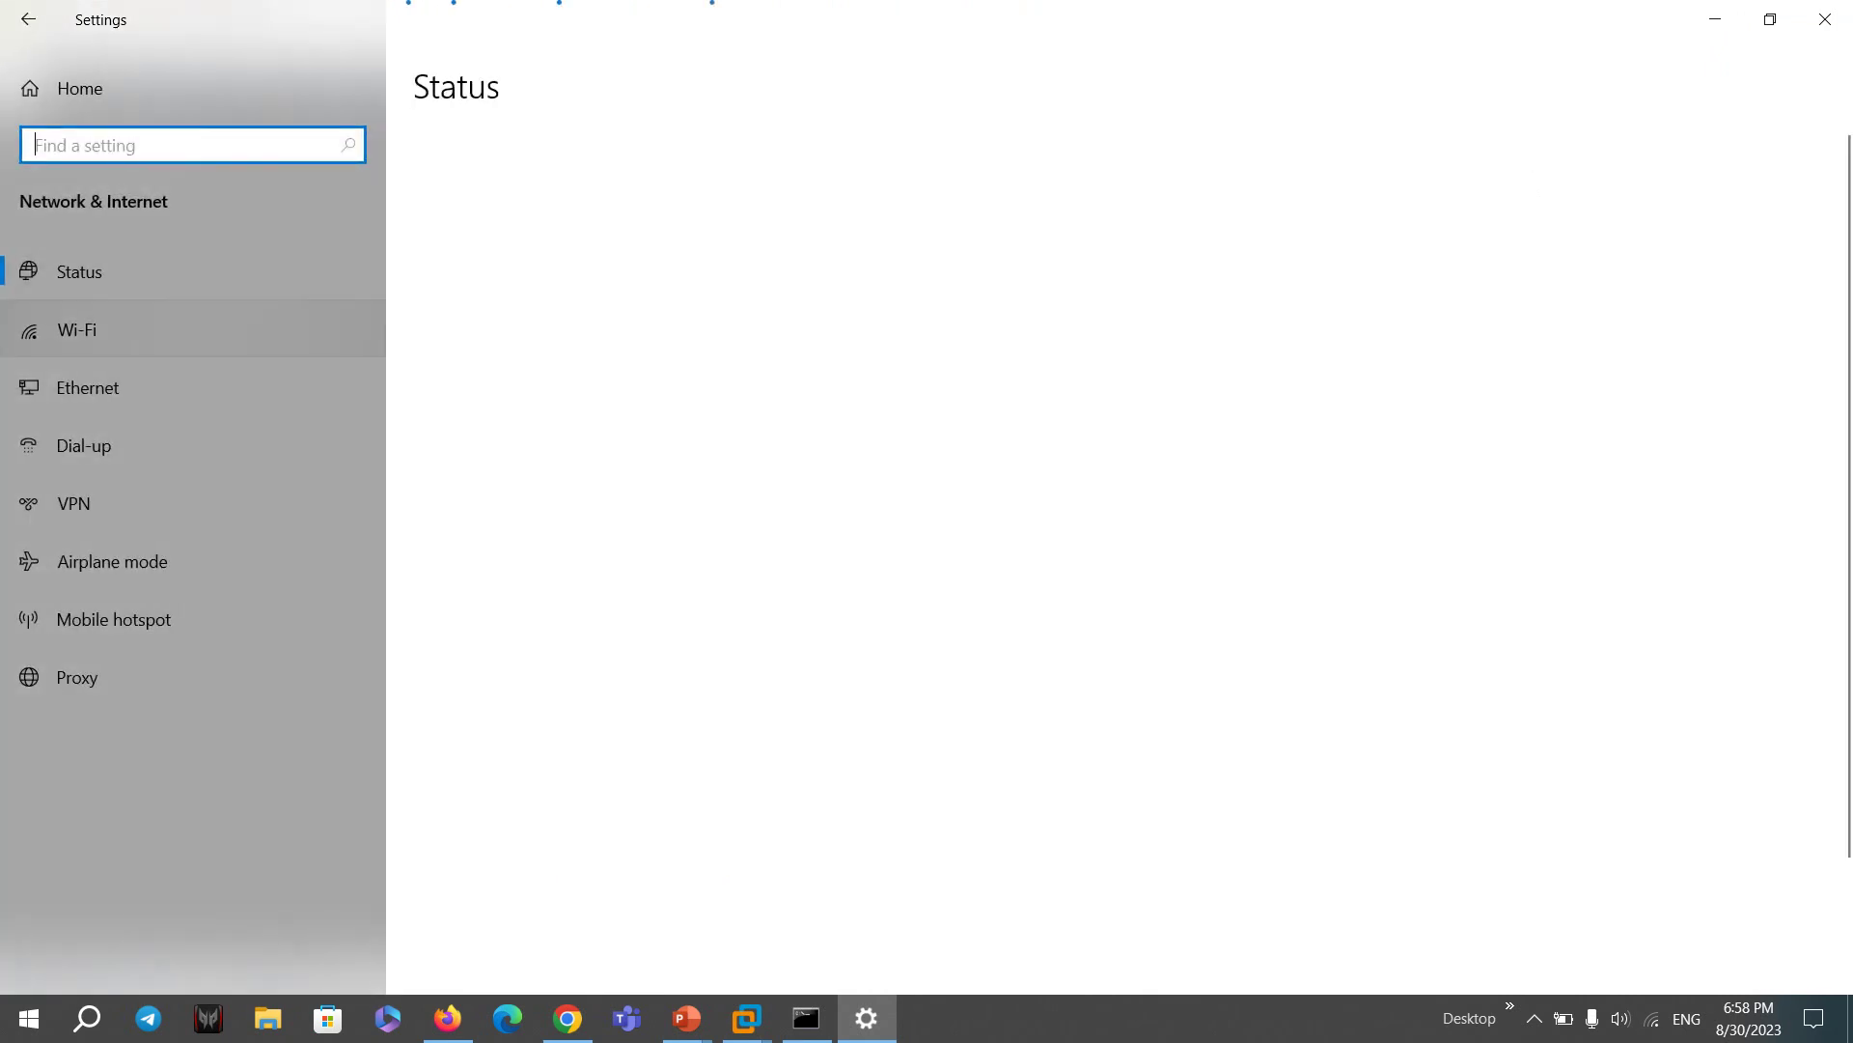
left_click(85, 387)
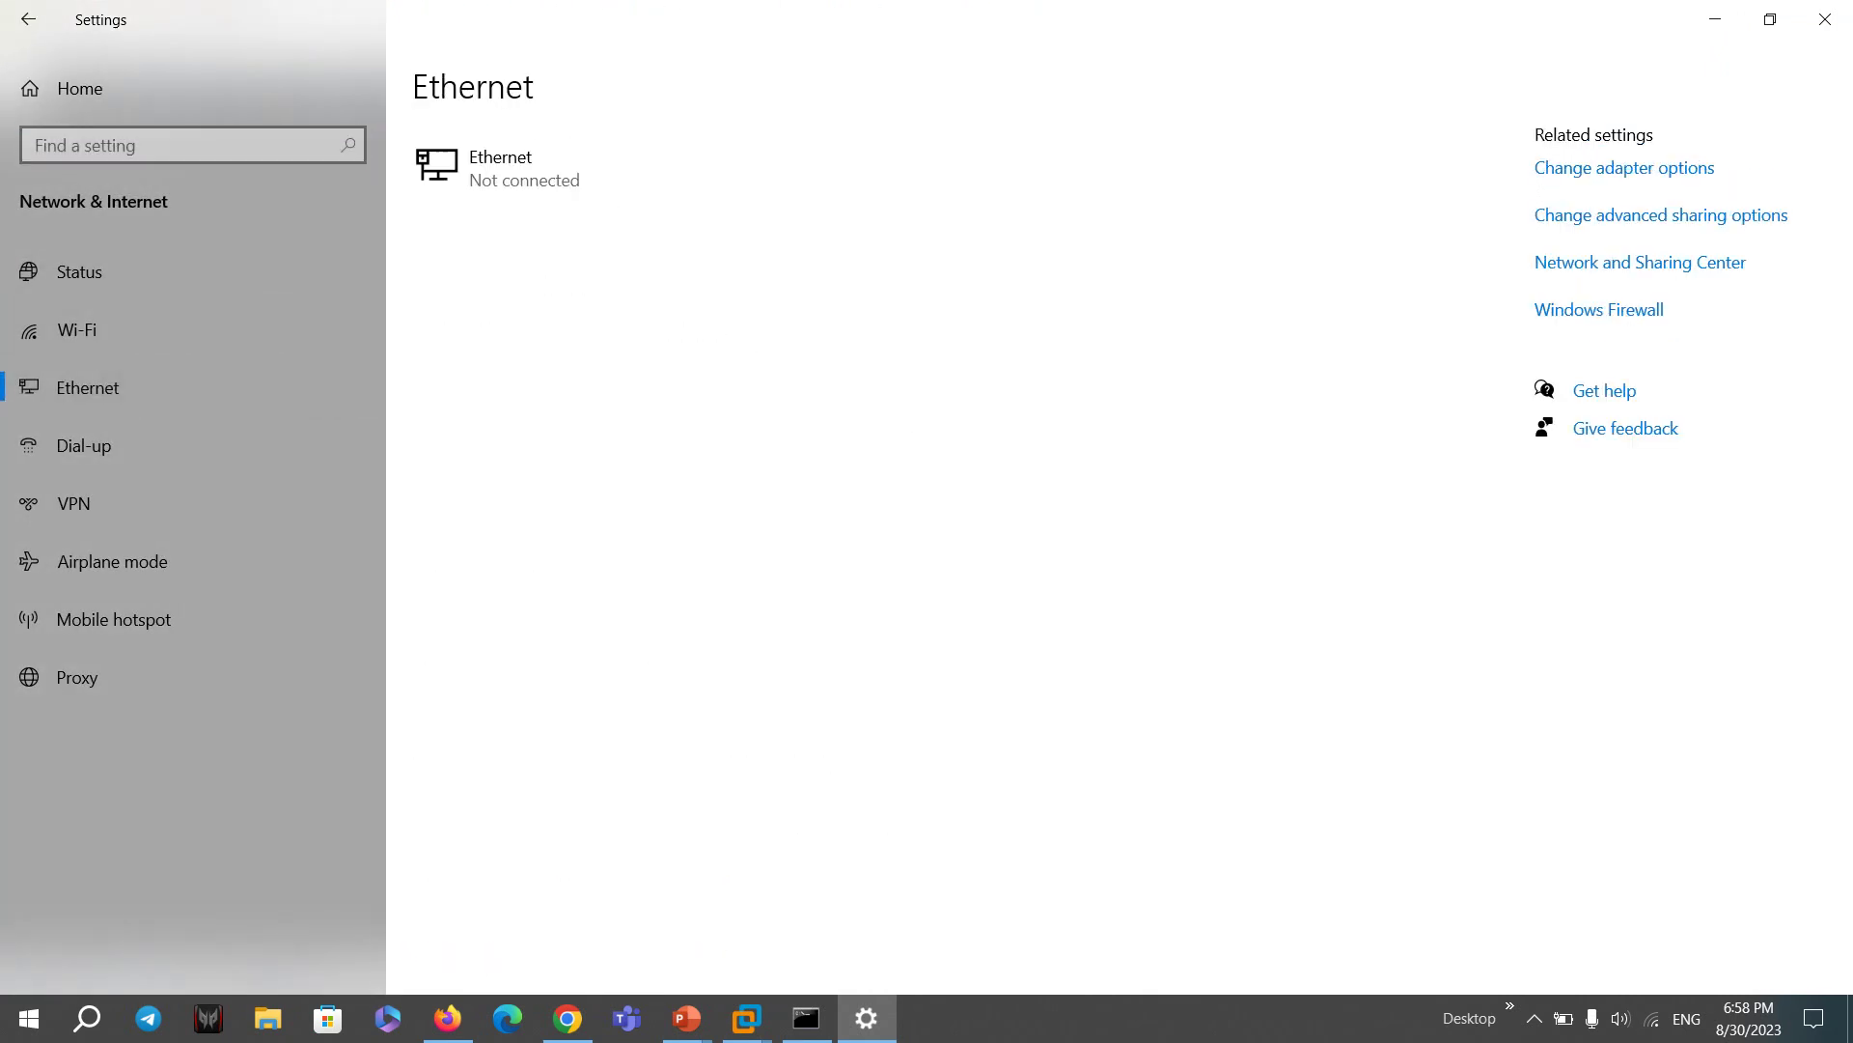
left_click(1624, 167)
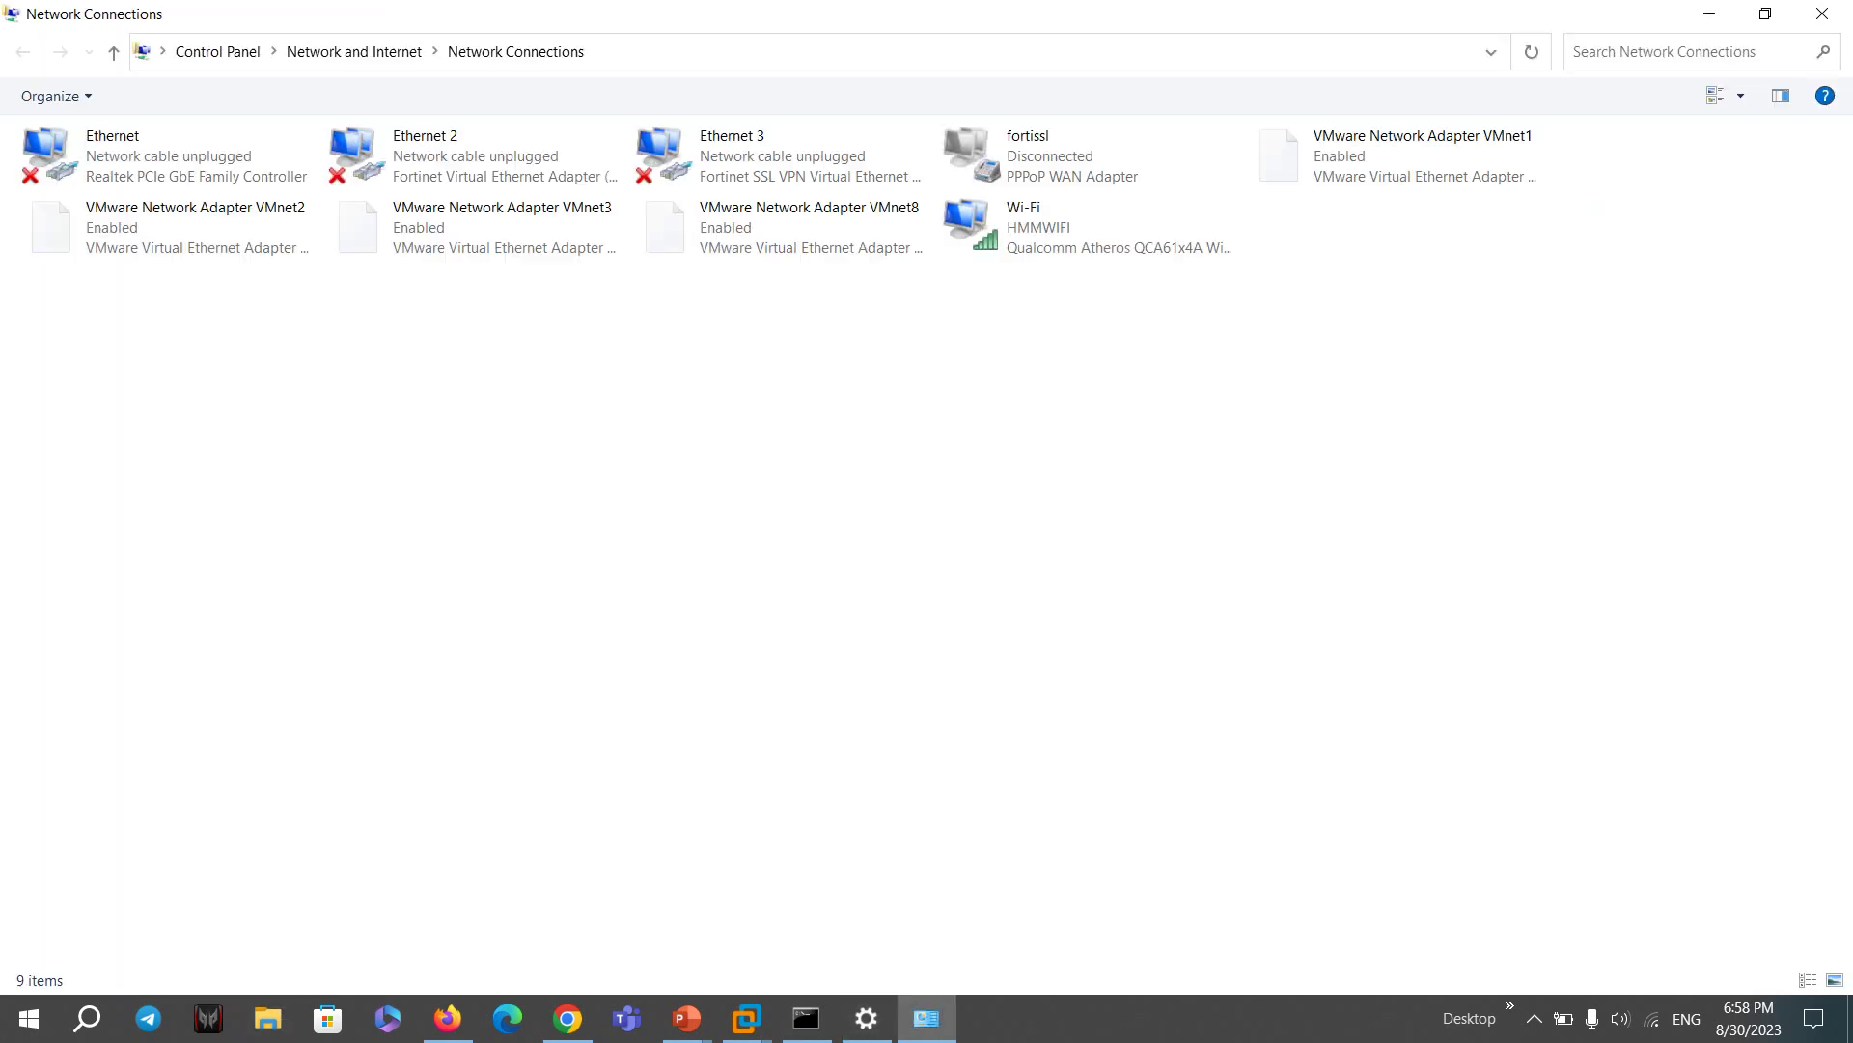
- Confirm VMnet8's IPv4 is 10.10.10.200 with mask 255.255.255.0, then return to Command Prompt
left_click(782, 226)
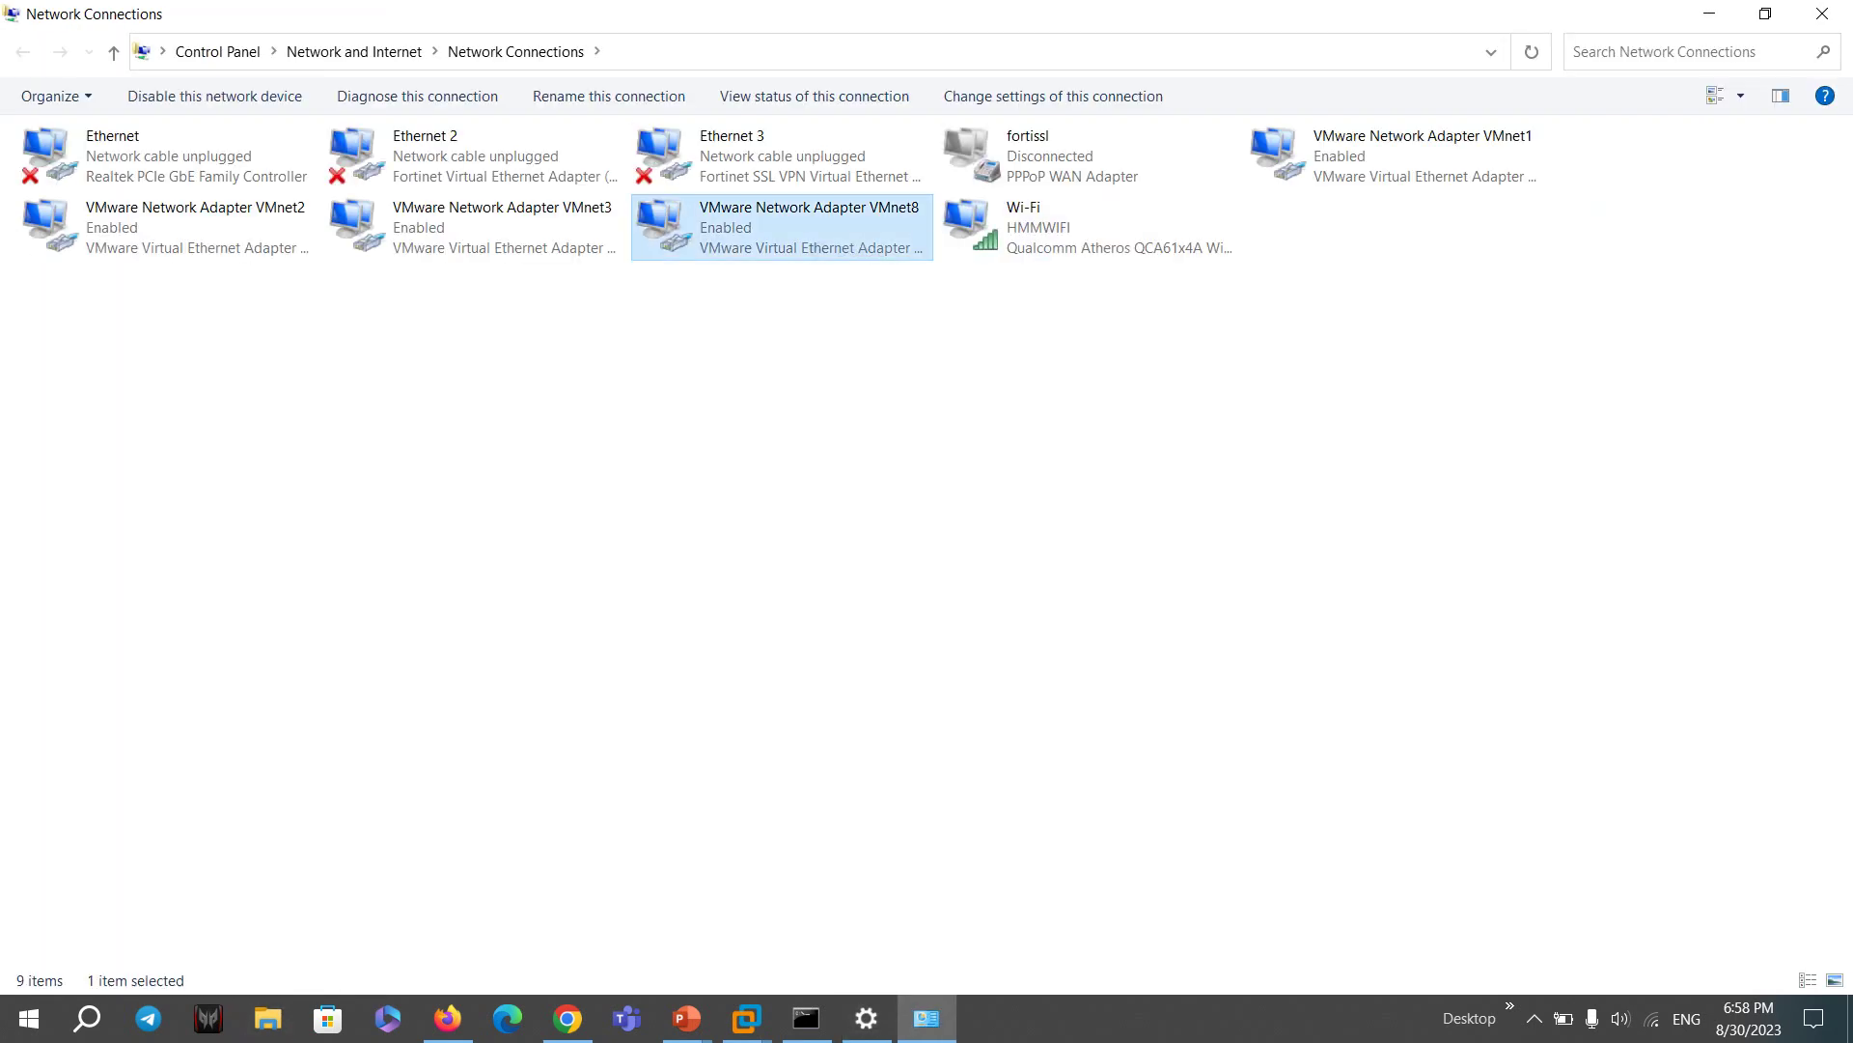
right_click(796, 235)
left_click(850, 467)
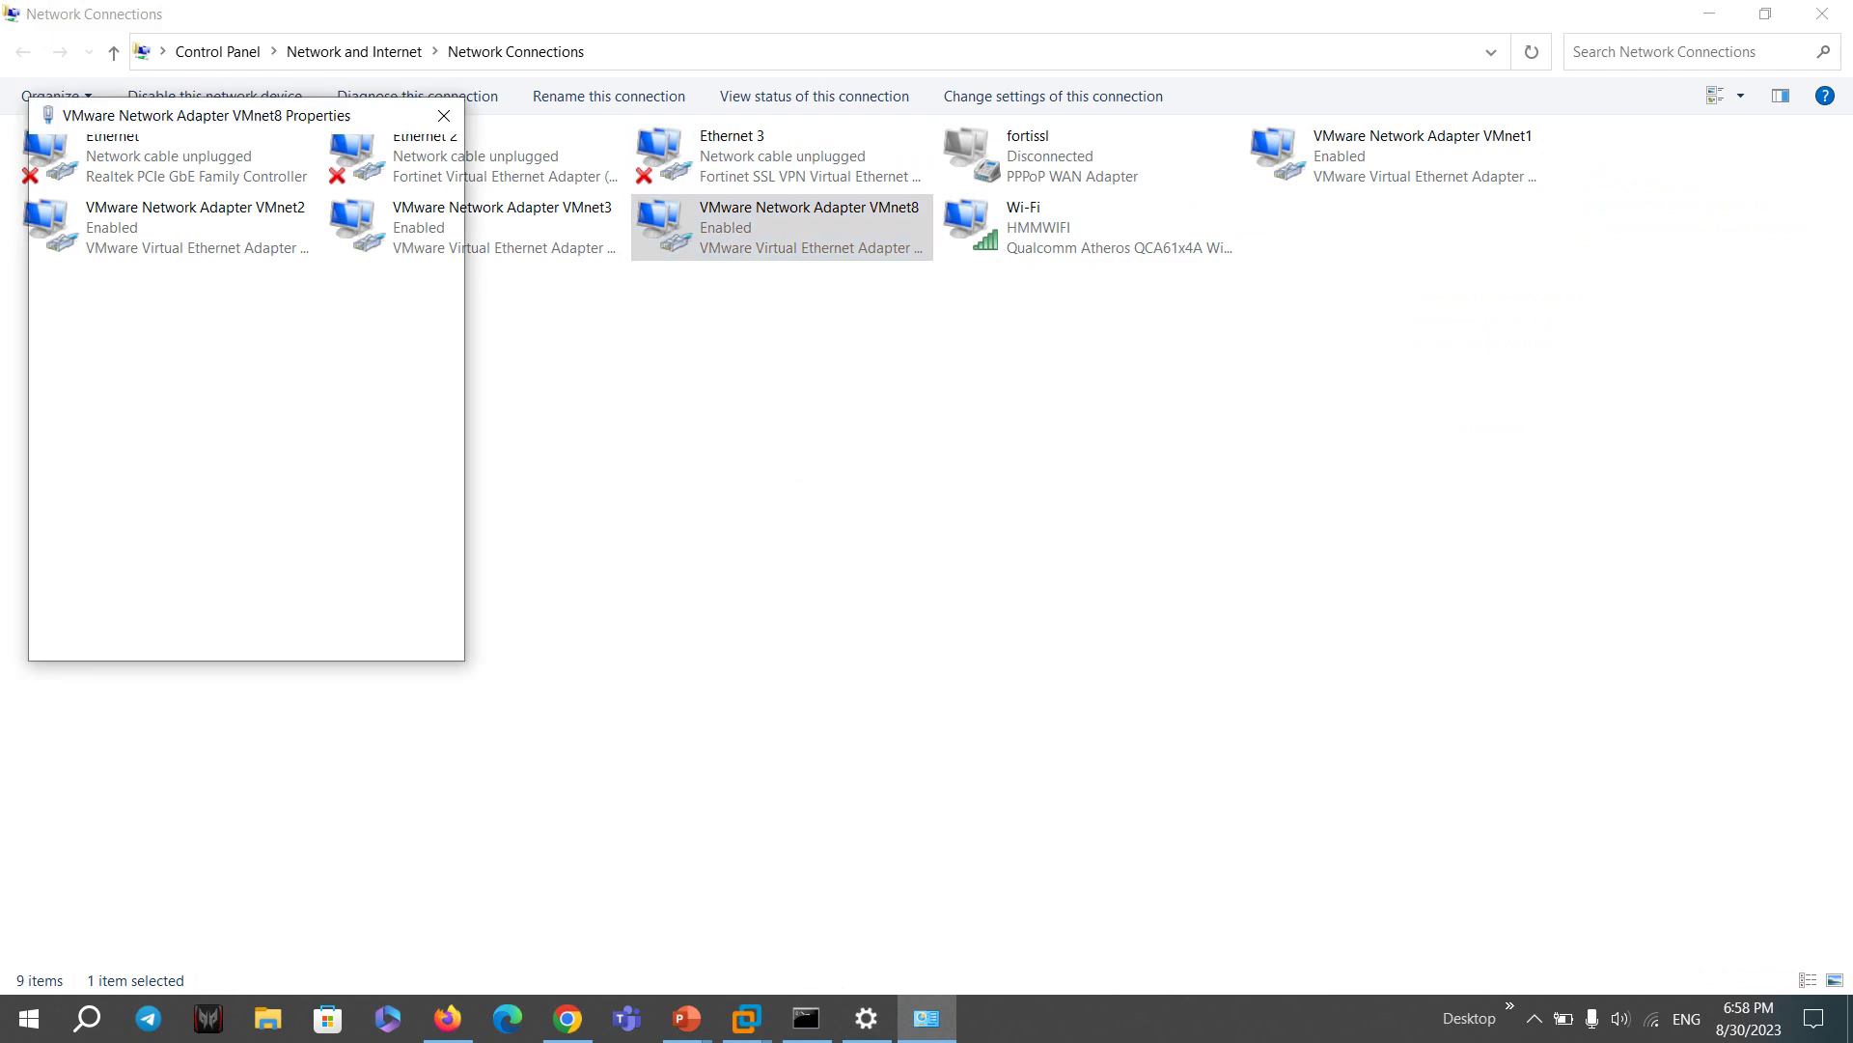
left_click(217, 393)
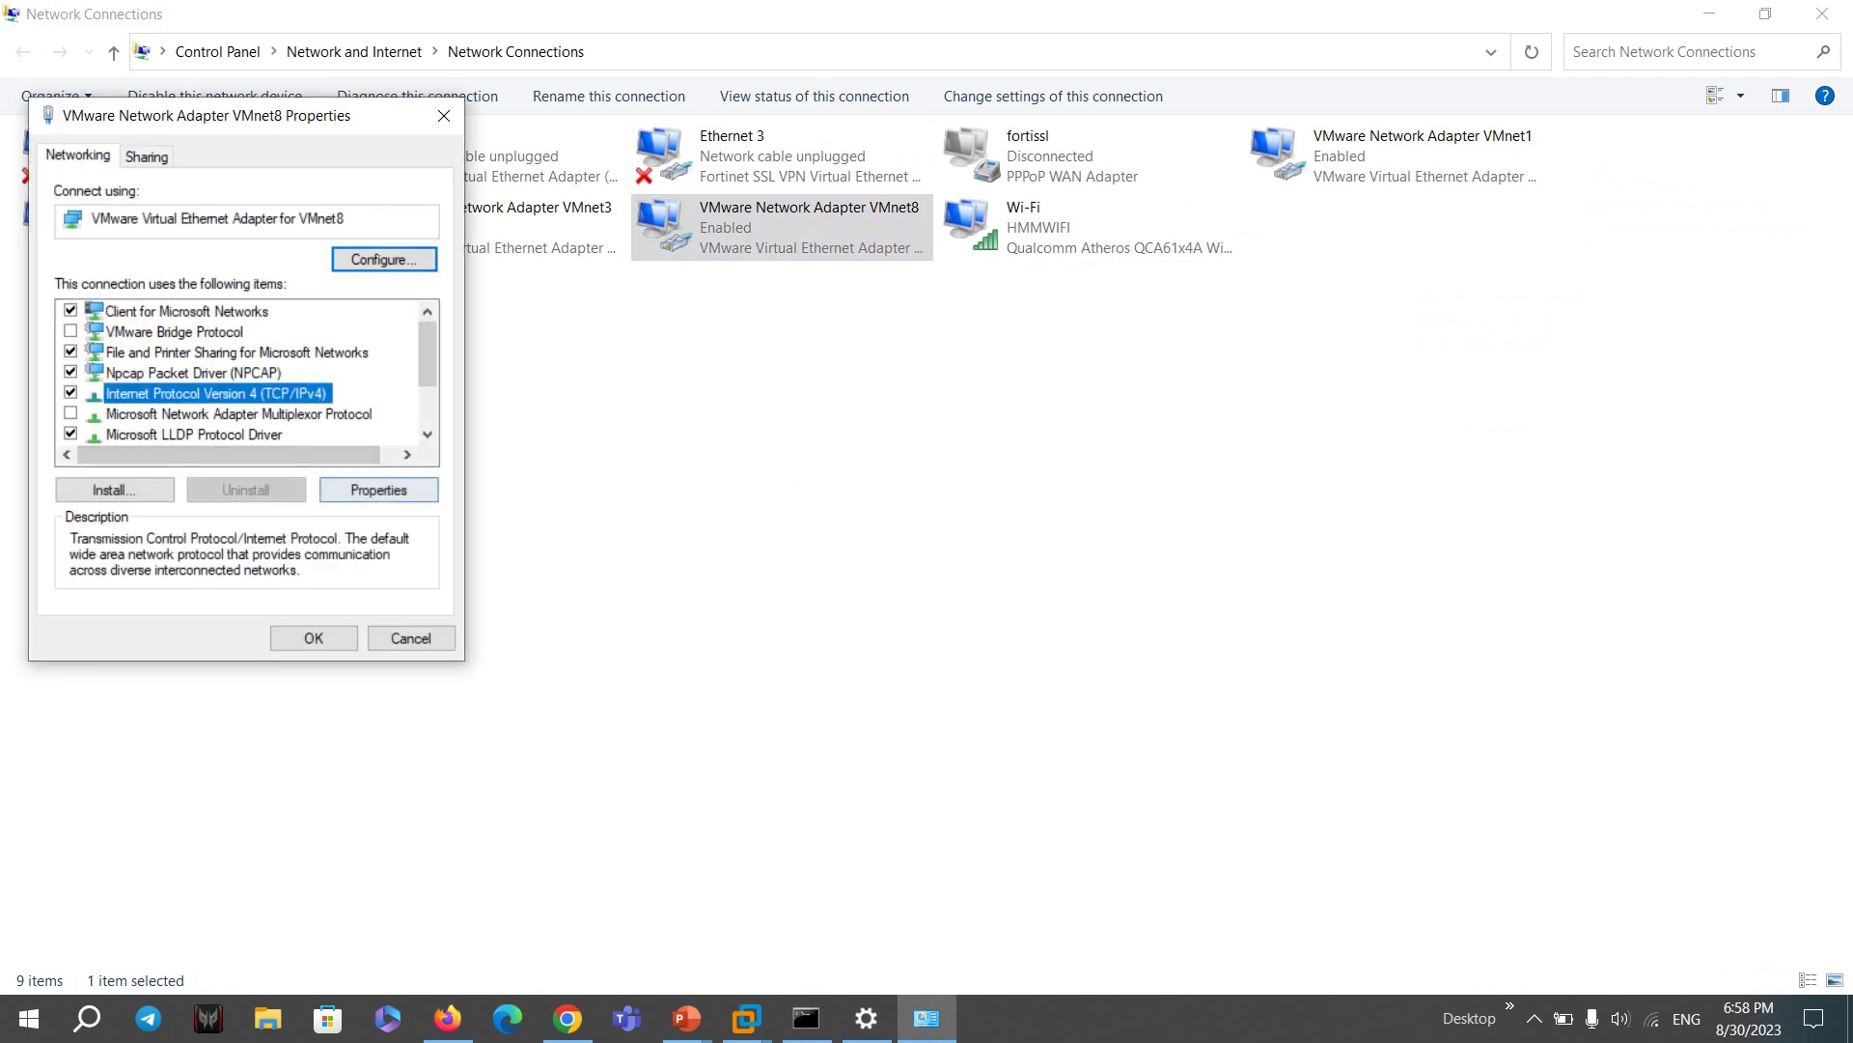
left_click(378, 490)
double_click(452, 410)
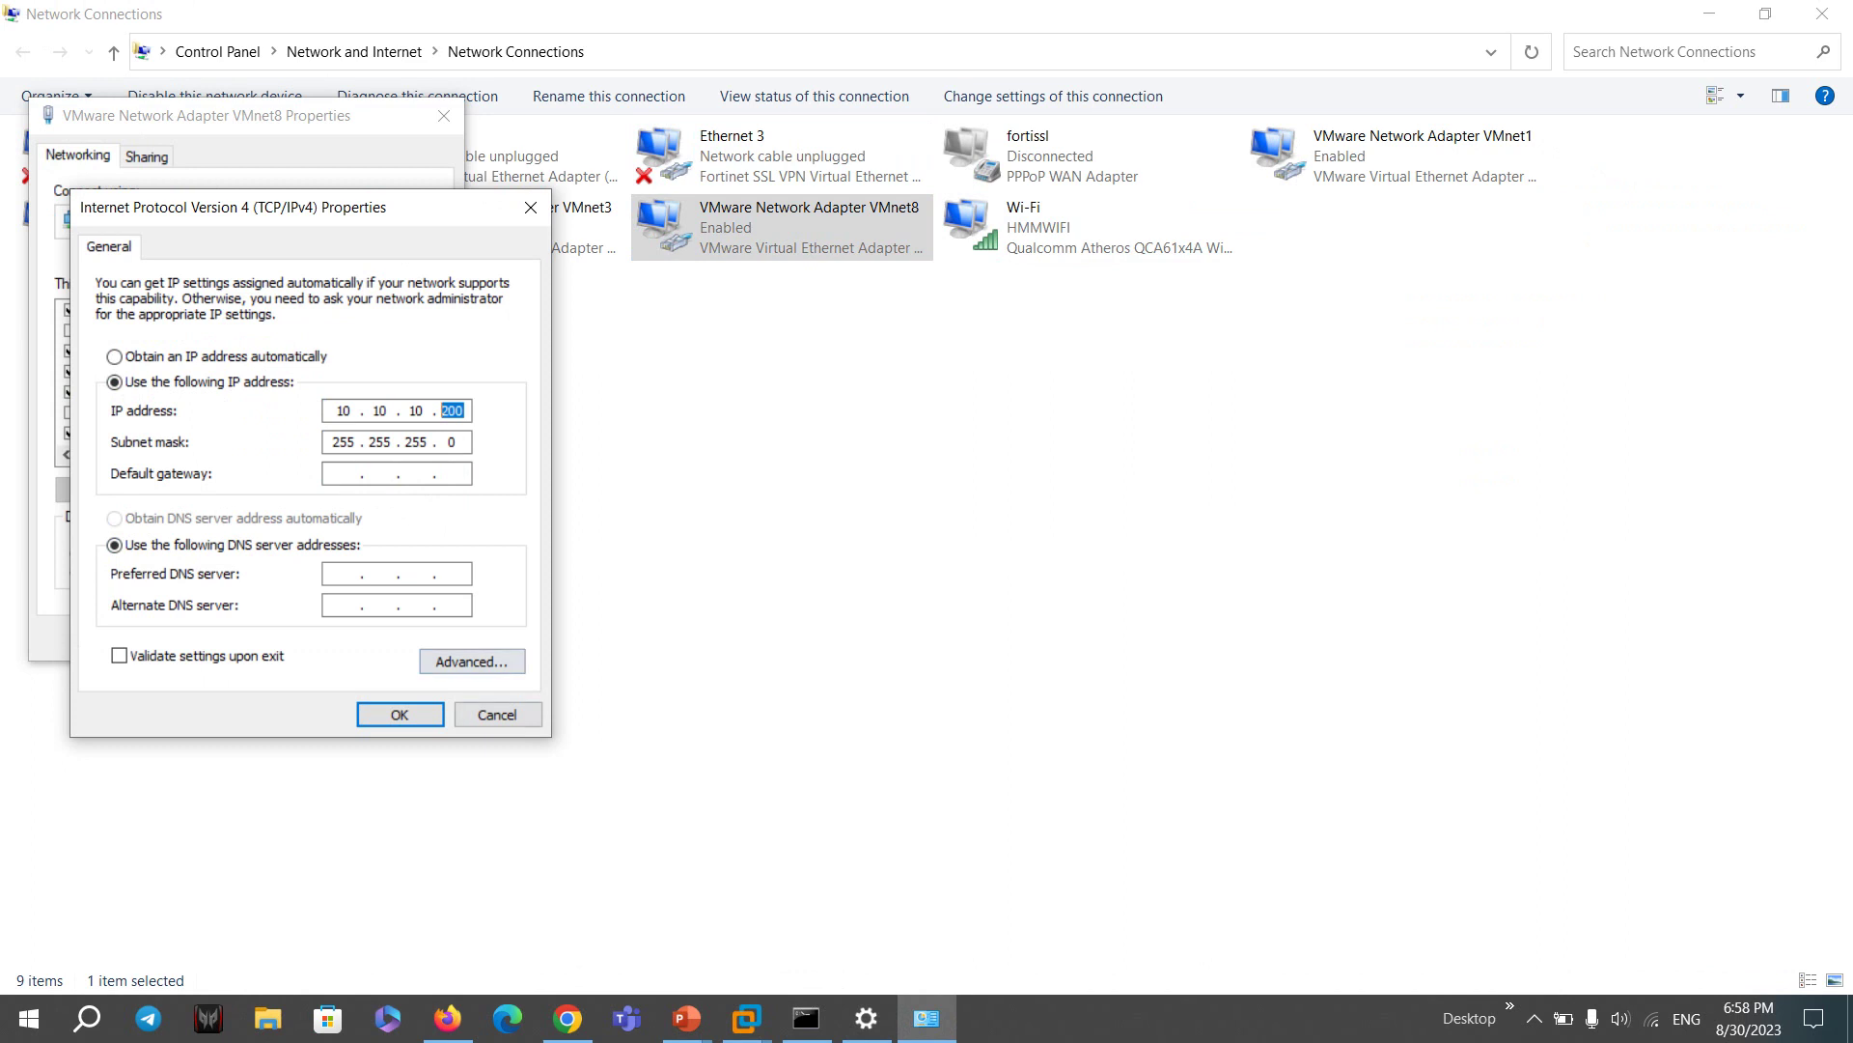
key("Right")
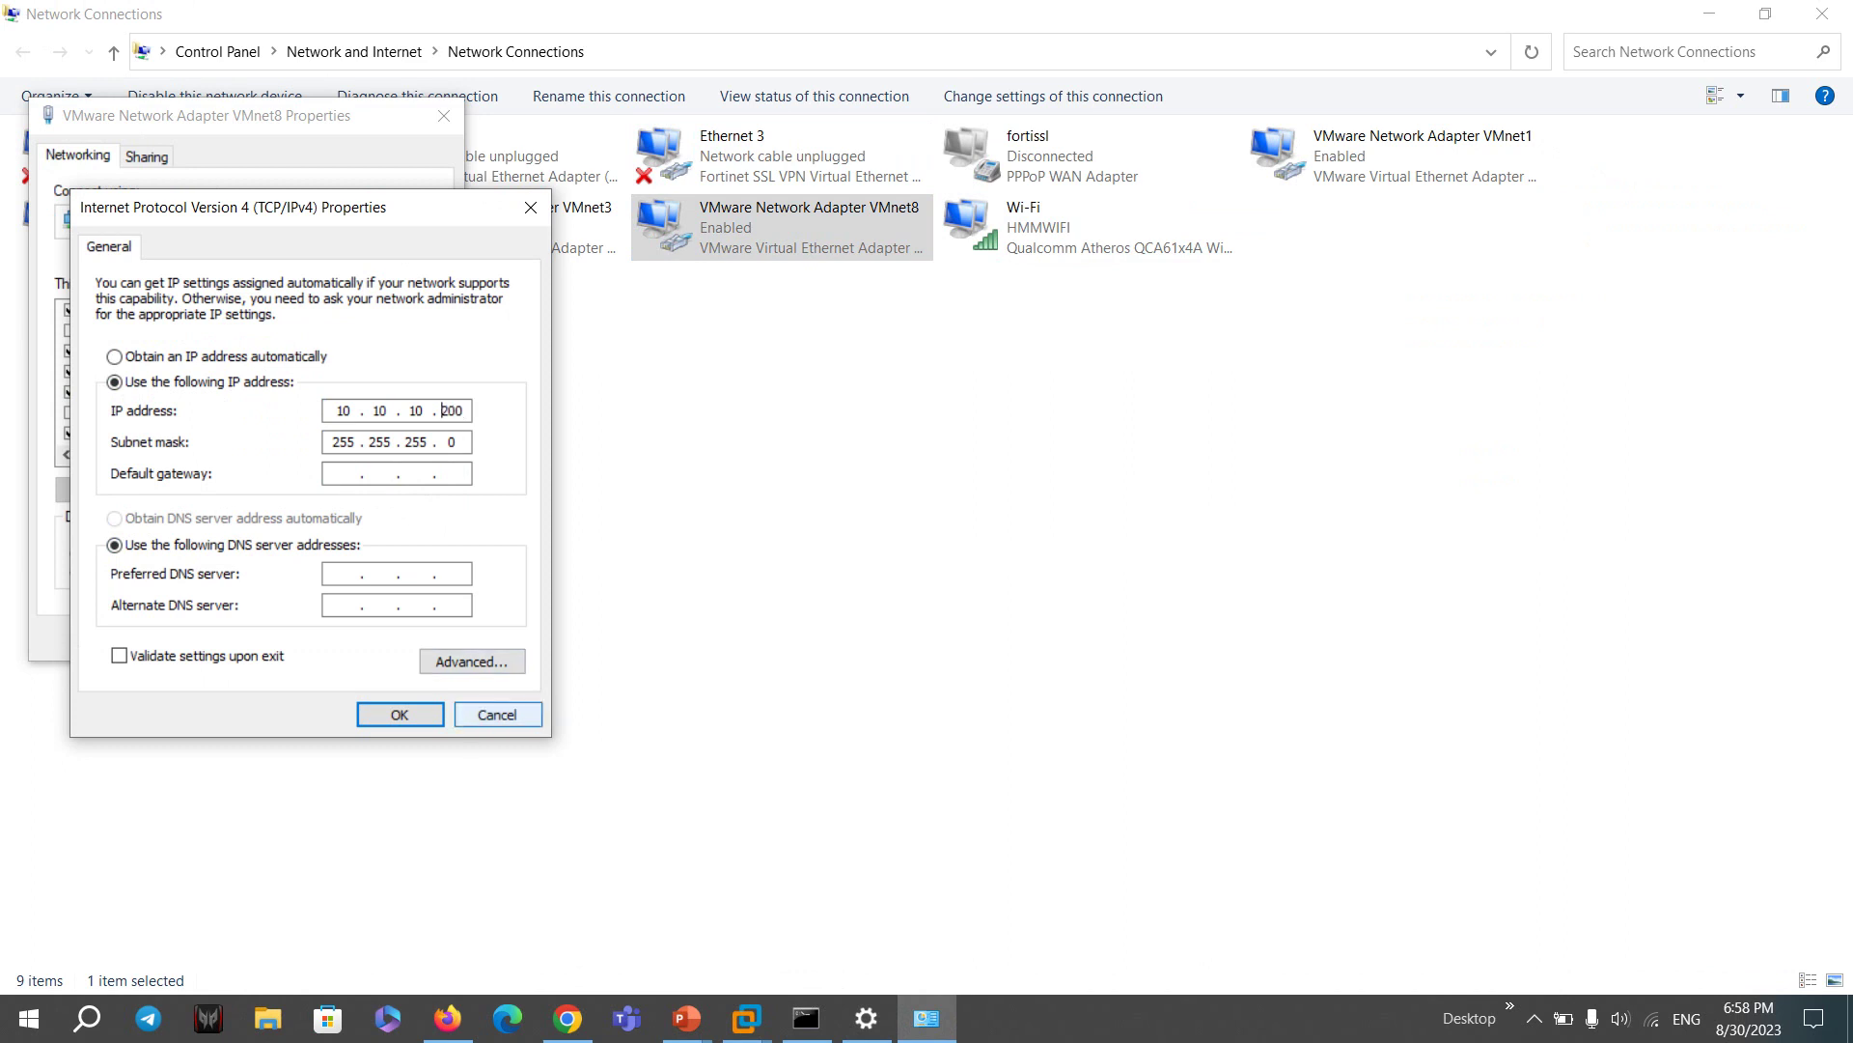
left_click(497, 715)
left_click(806, 1019)
left_click(713, 444)
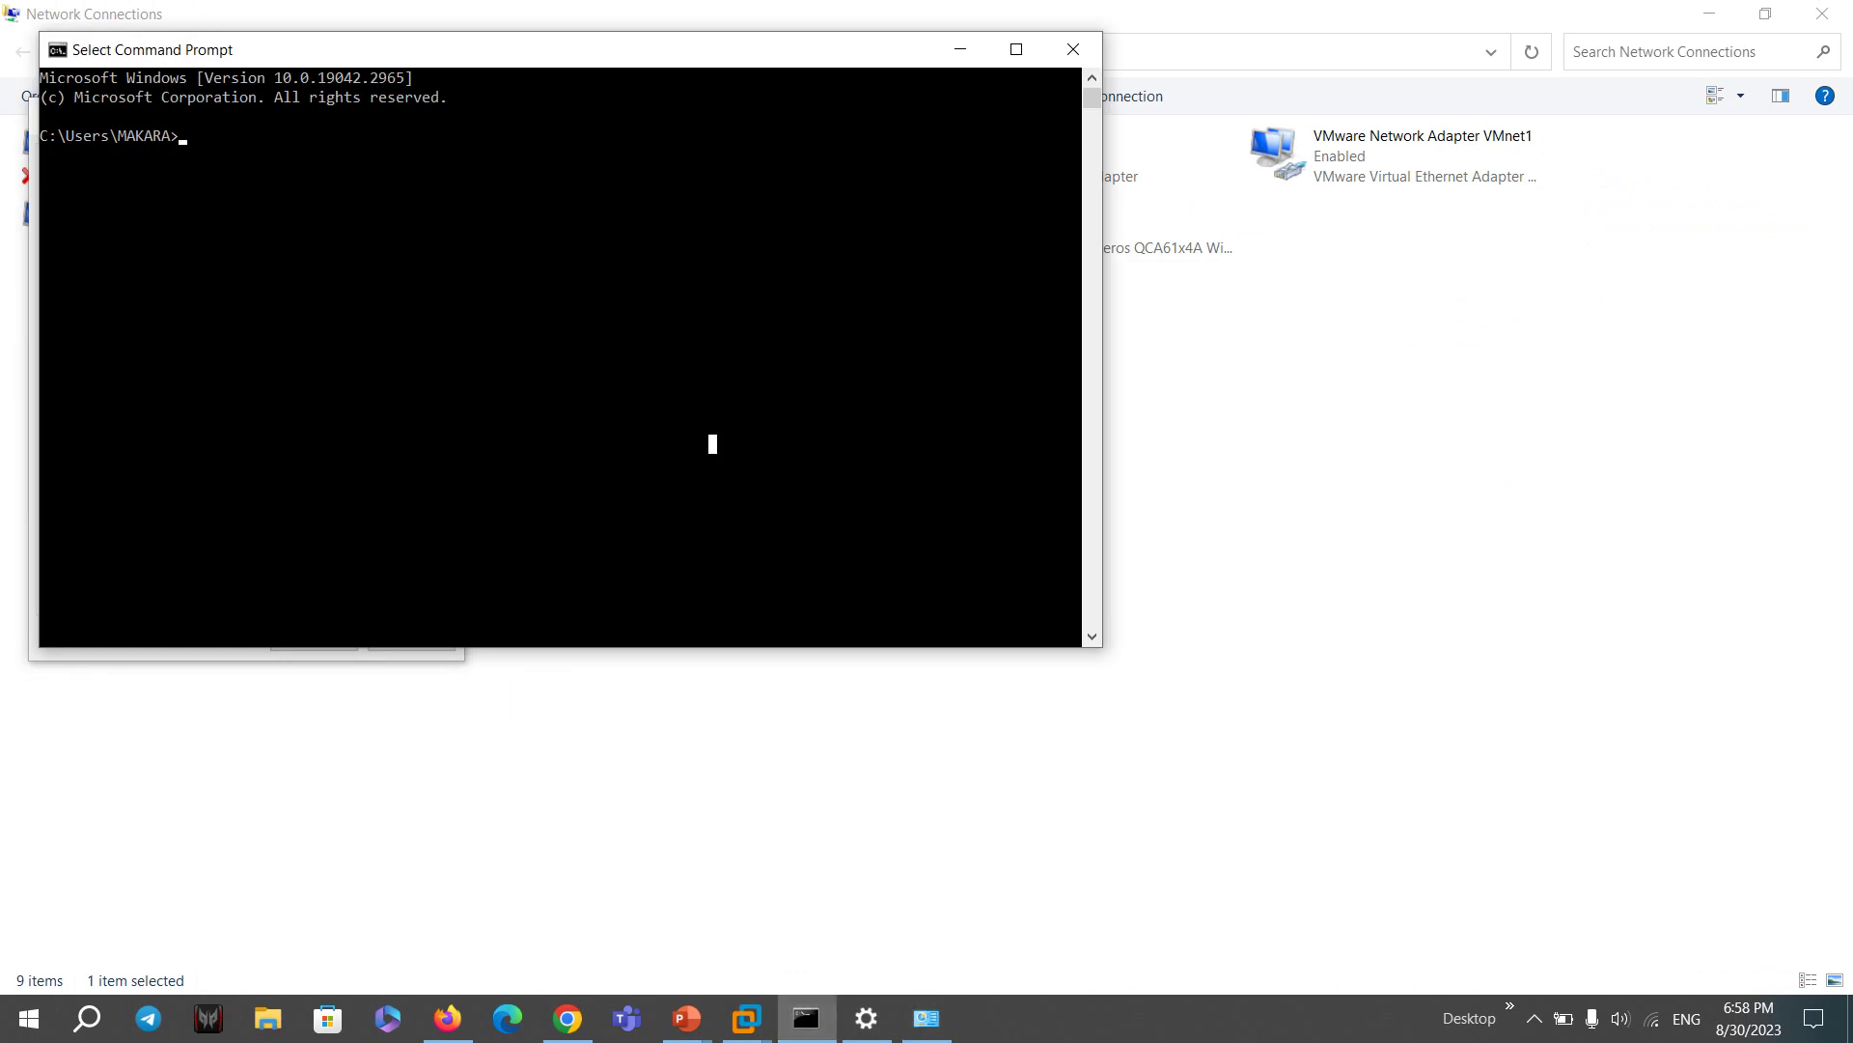
- Run cd.. and ping 10.10.10.10, which loses all 4 packets
type("cd..")
key("Return")
type("ping 10.10.10.10")
key("Return")
left_click(745, 422)
key("Escape")
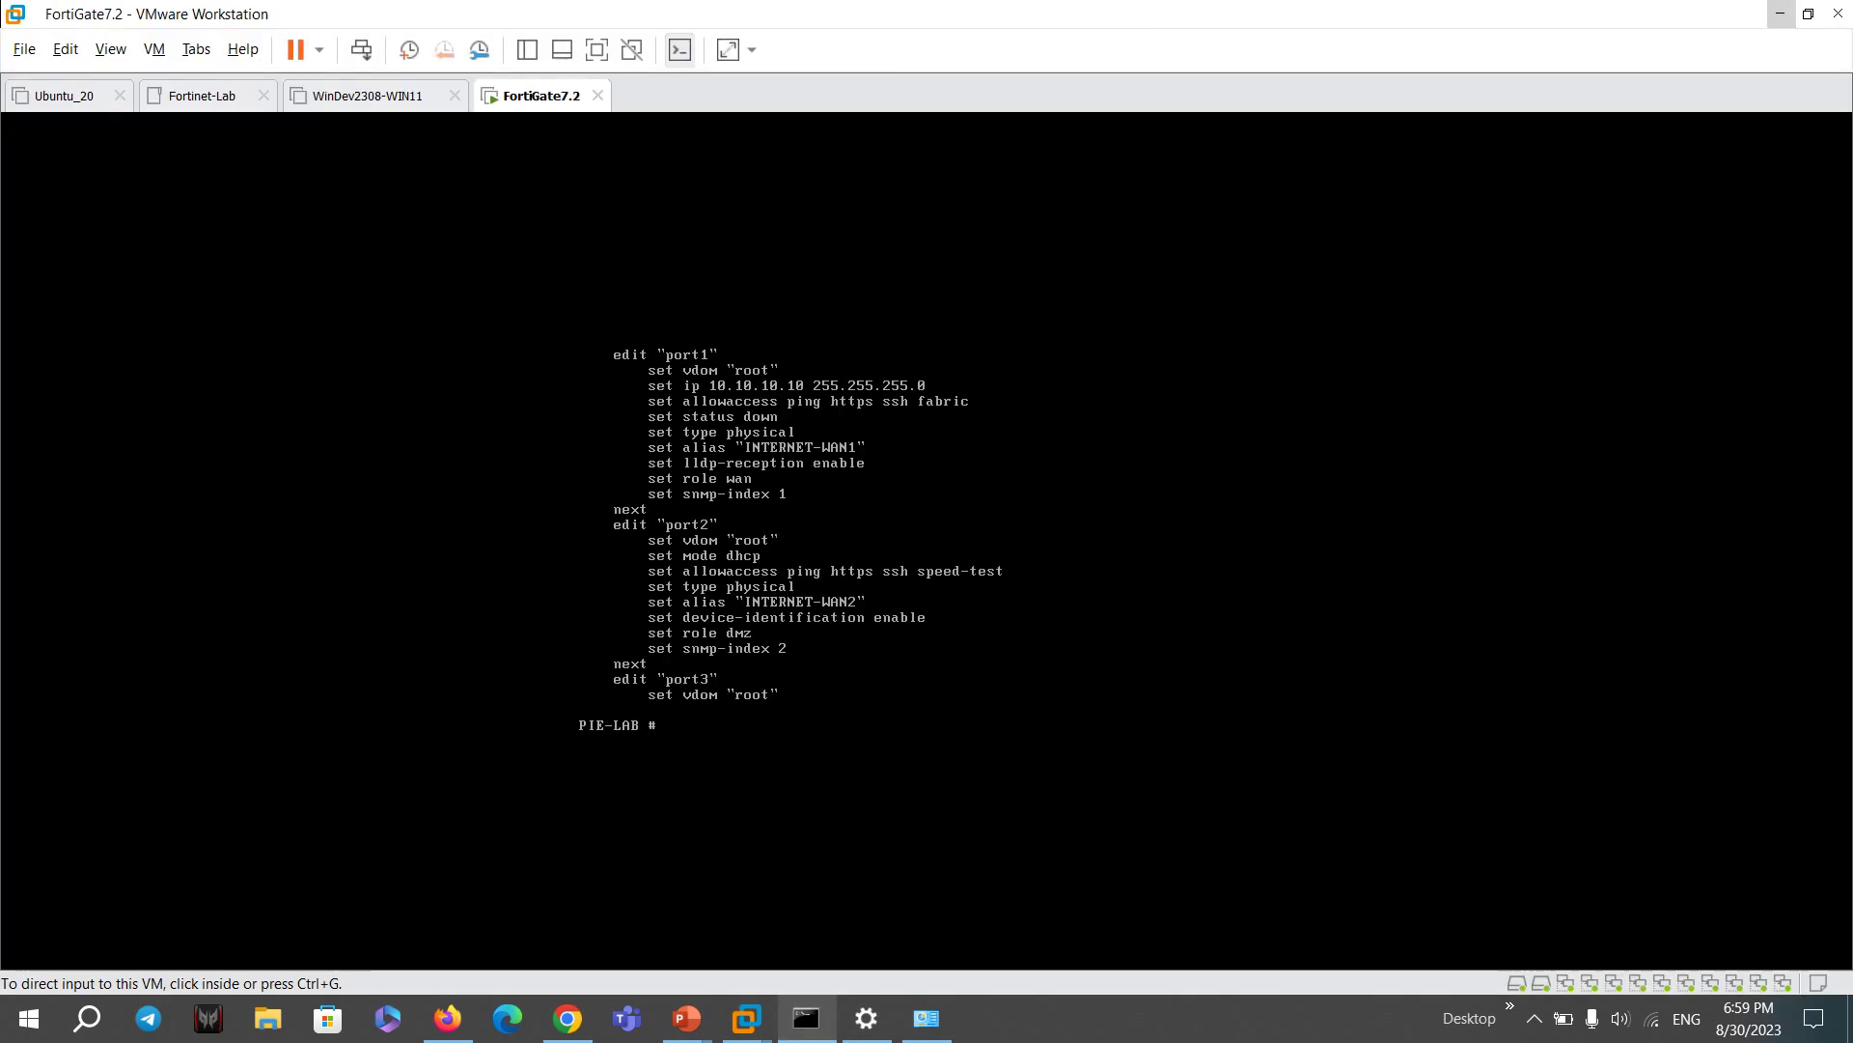
mouse_move(806, 1017)
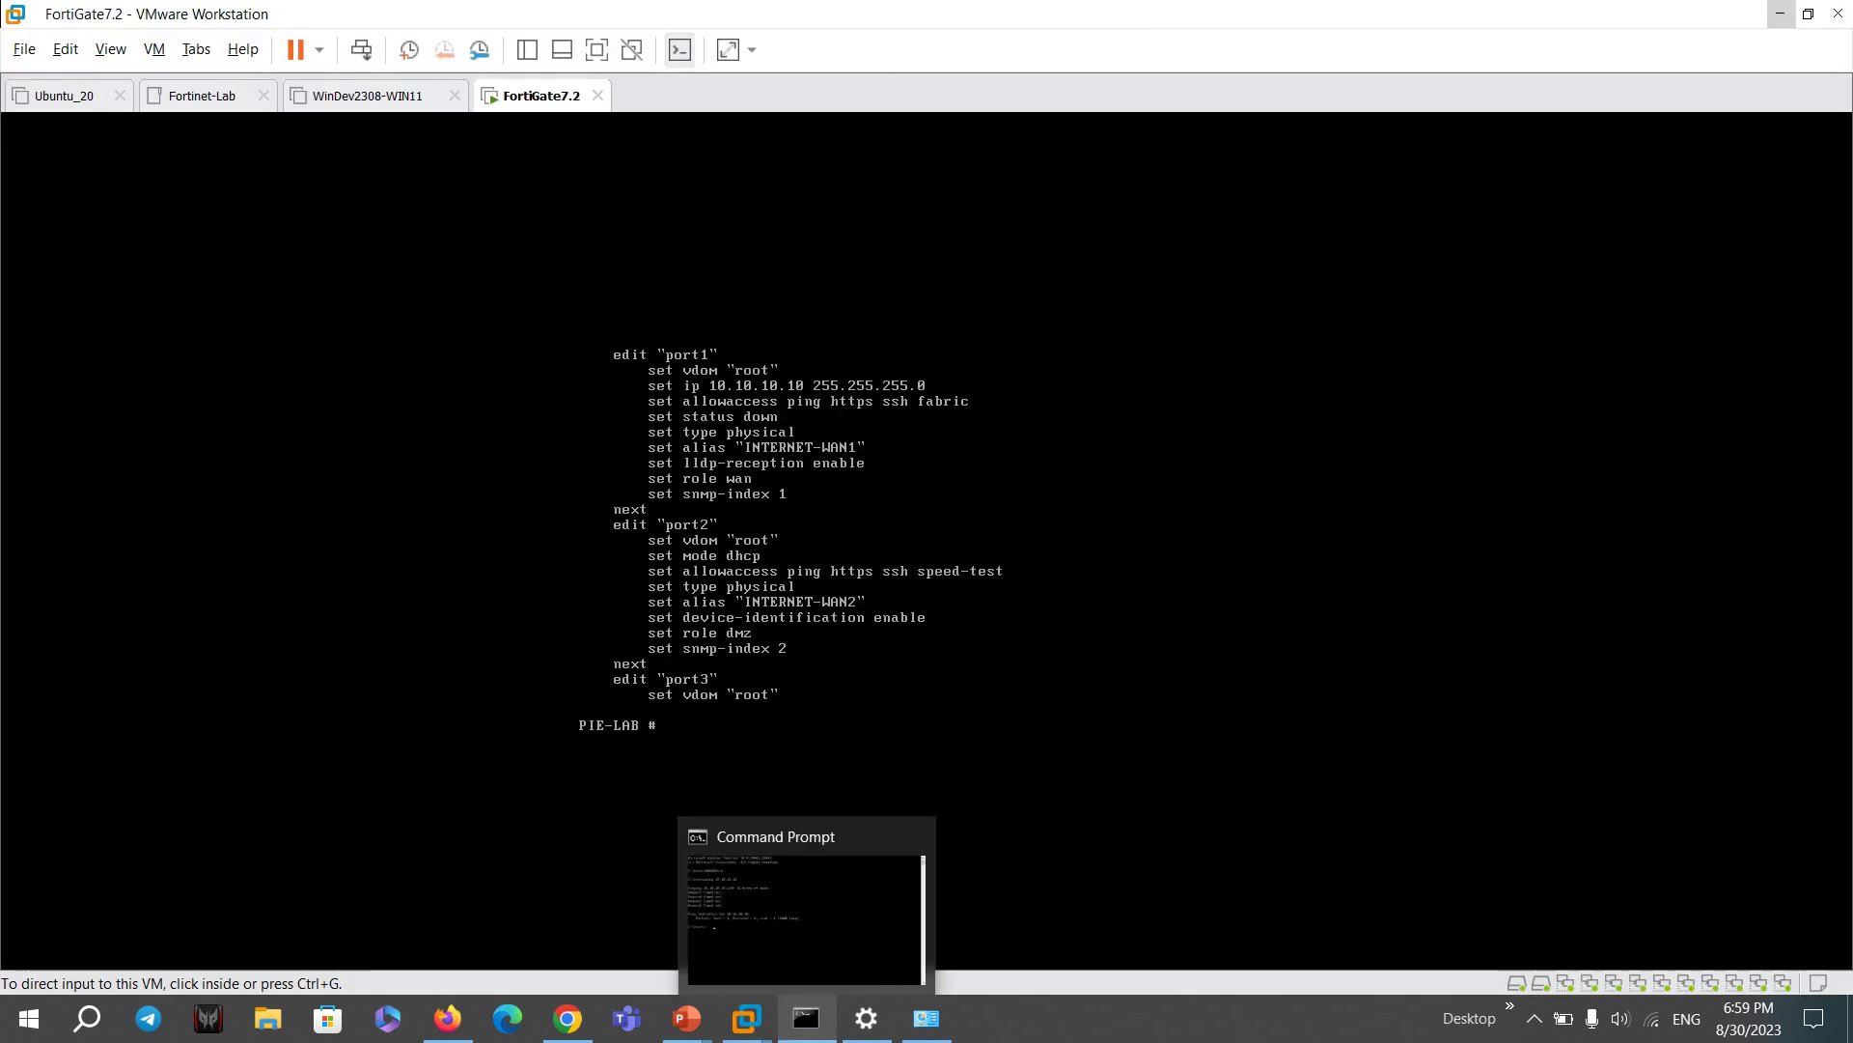
left_click(806, 1017)
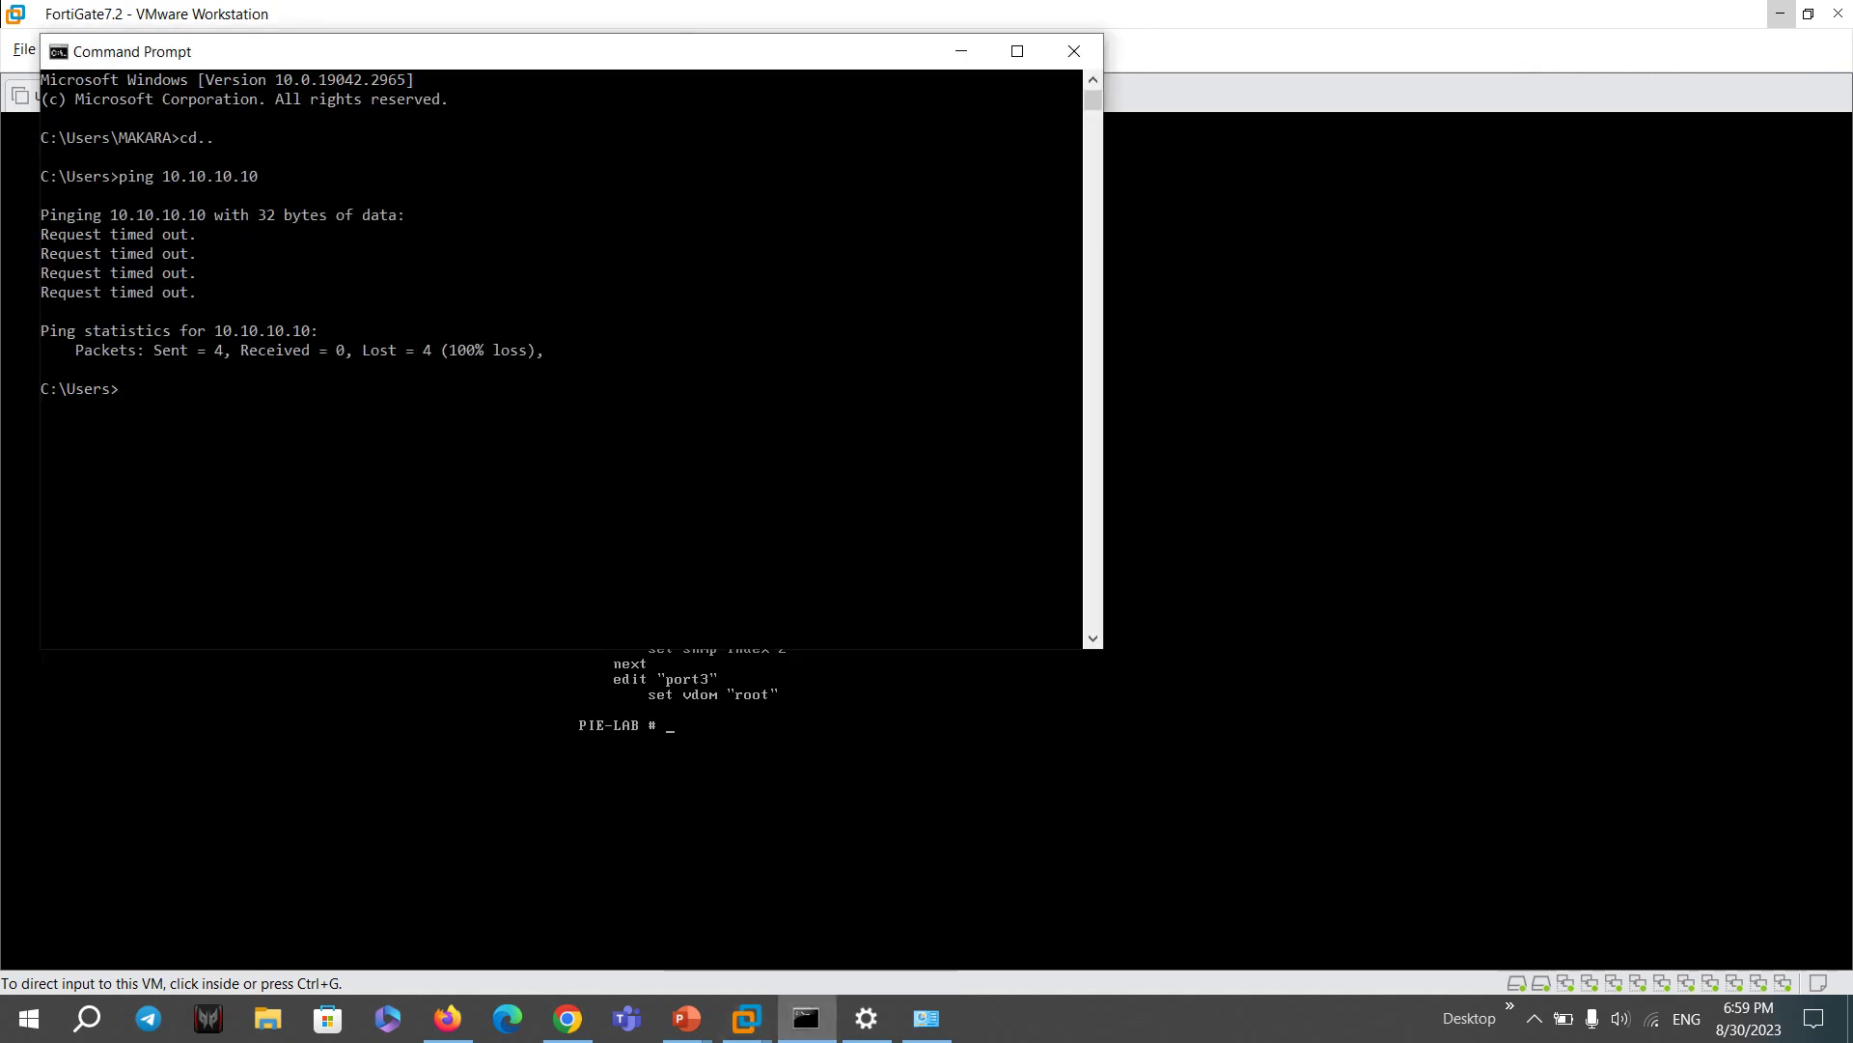
key("alt+Tab")
- Set port1 status to up under config system interface and save with end
type("config  system  interface")
key("Return")
key("Return")
type("edit port1")
key("Return")
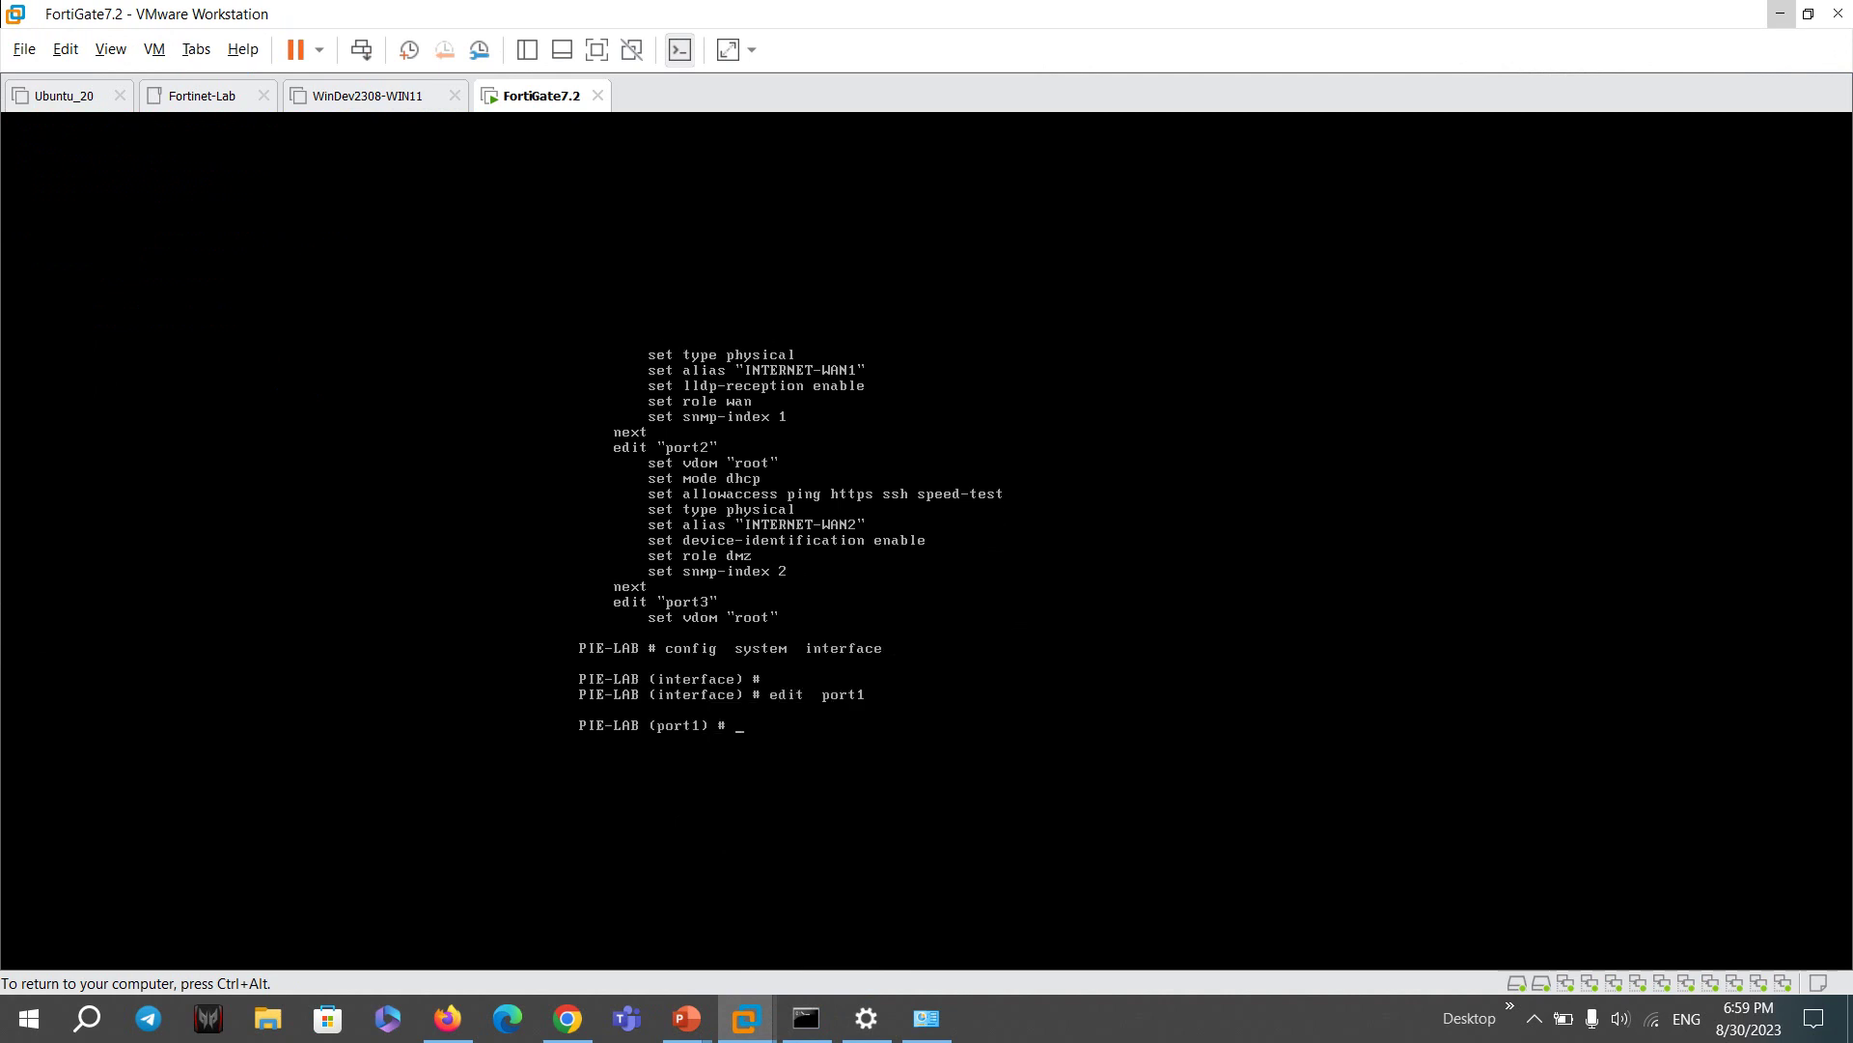
type("set stpforward")
key("BackSpace")
key("BackSpace")
key("BackSpace")
key("BackSpace")
key("BackSpace")
key("BackSpace")
key("BackSpace")
key("BackSpace")
key("BackSpace")
key("BackSpace")
type("st")
key("Tab")
key("Tab")
key("BackSpace")
type("p")
key("BackSpace")
key("BackSpace")
type("u")
key("Return")
type("end")
key("Return")
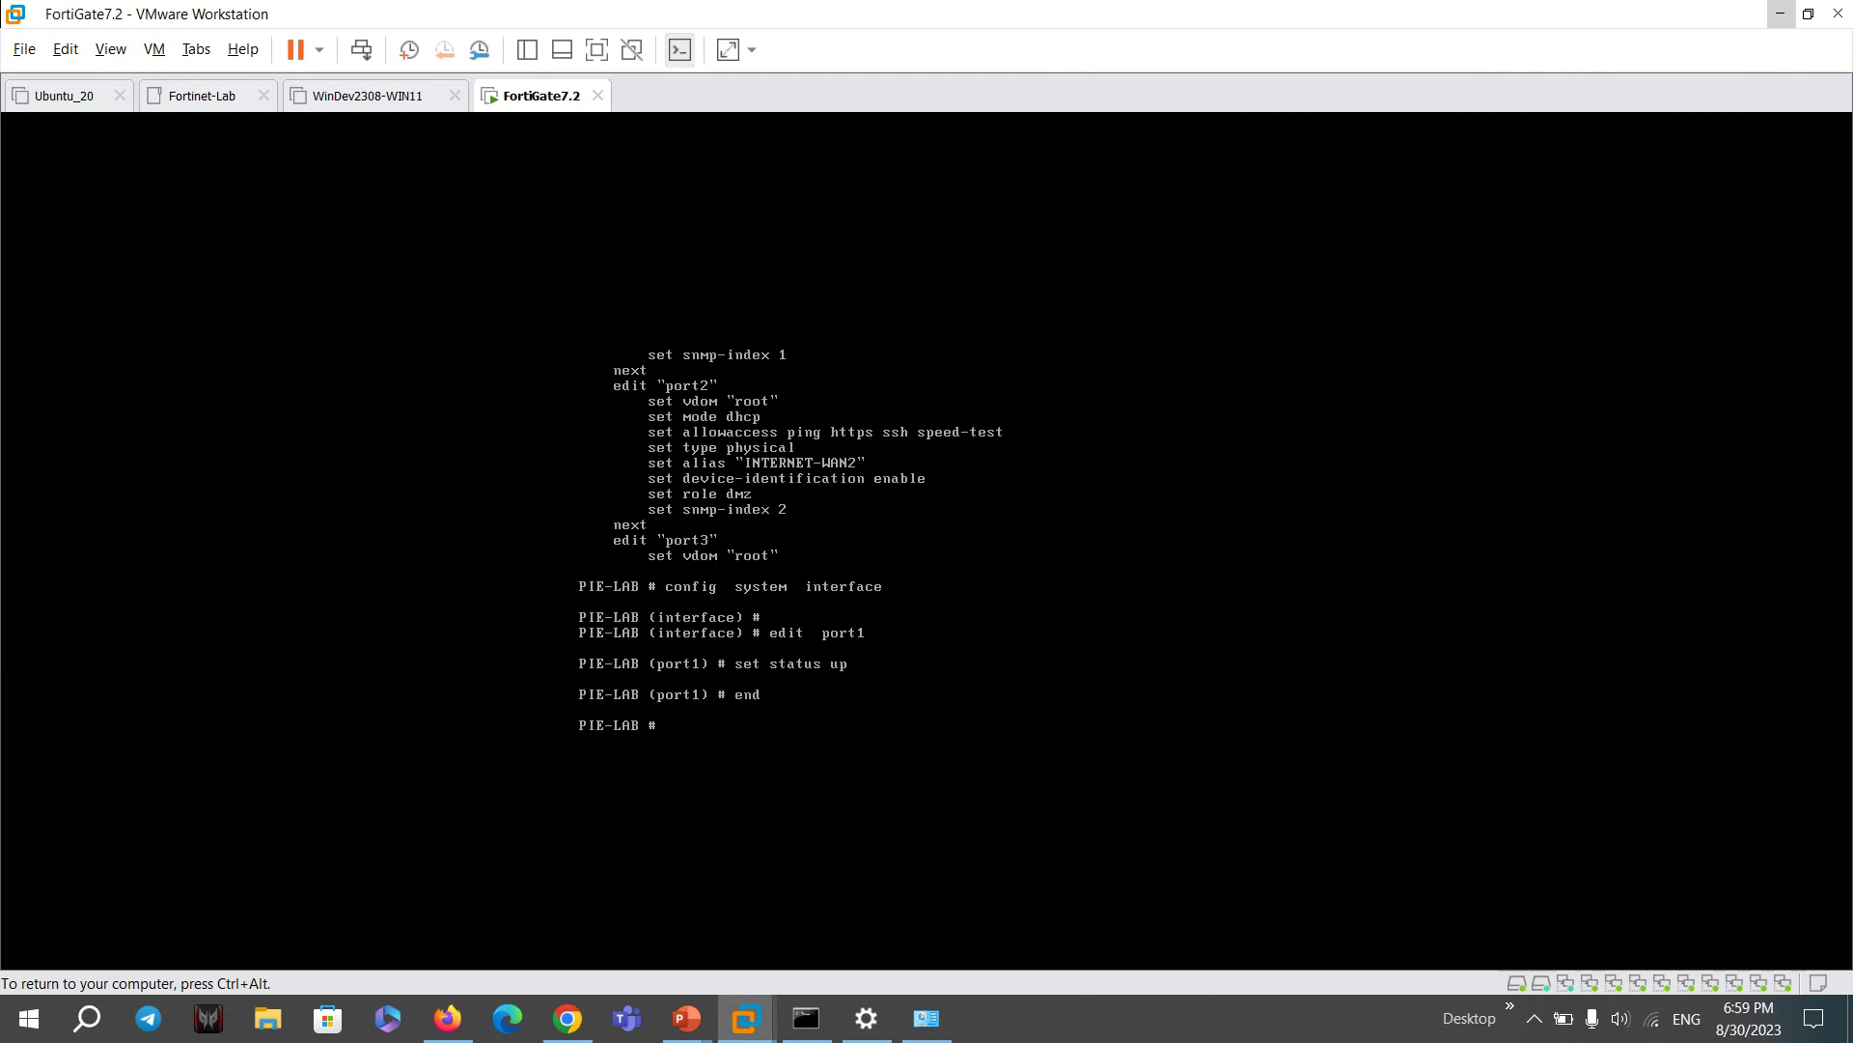
key("Return")
key("Return")
- Release input from the VM and bring the Command Prompt back into focus
key("ctrl+alt")
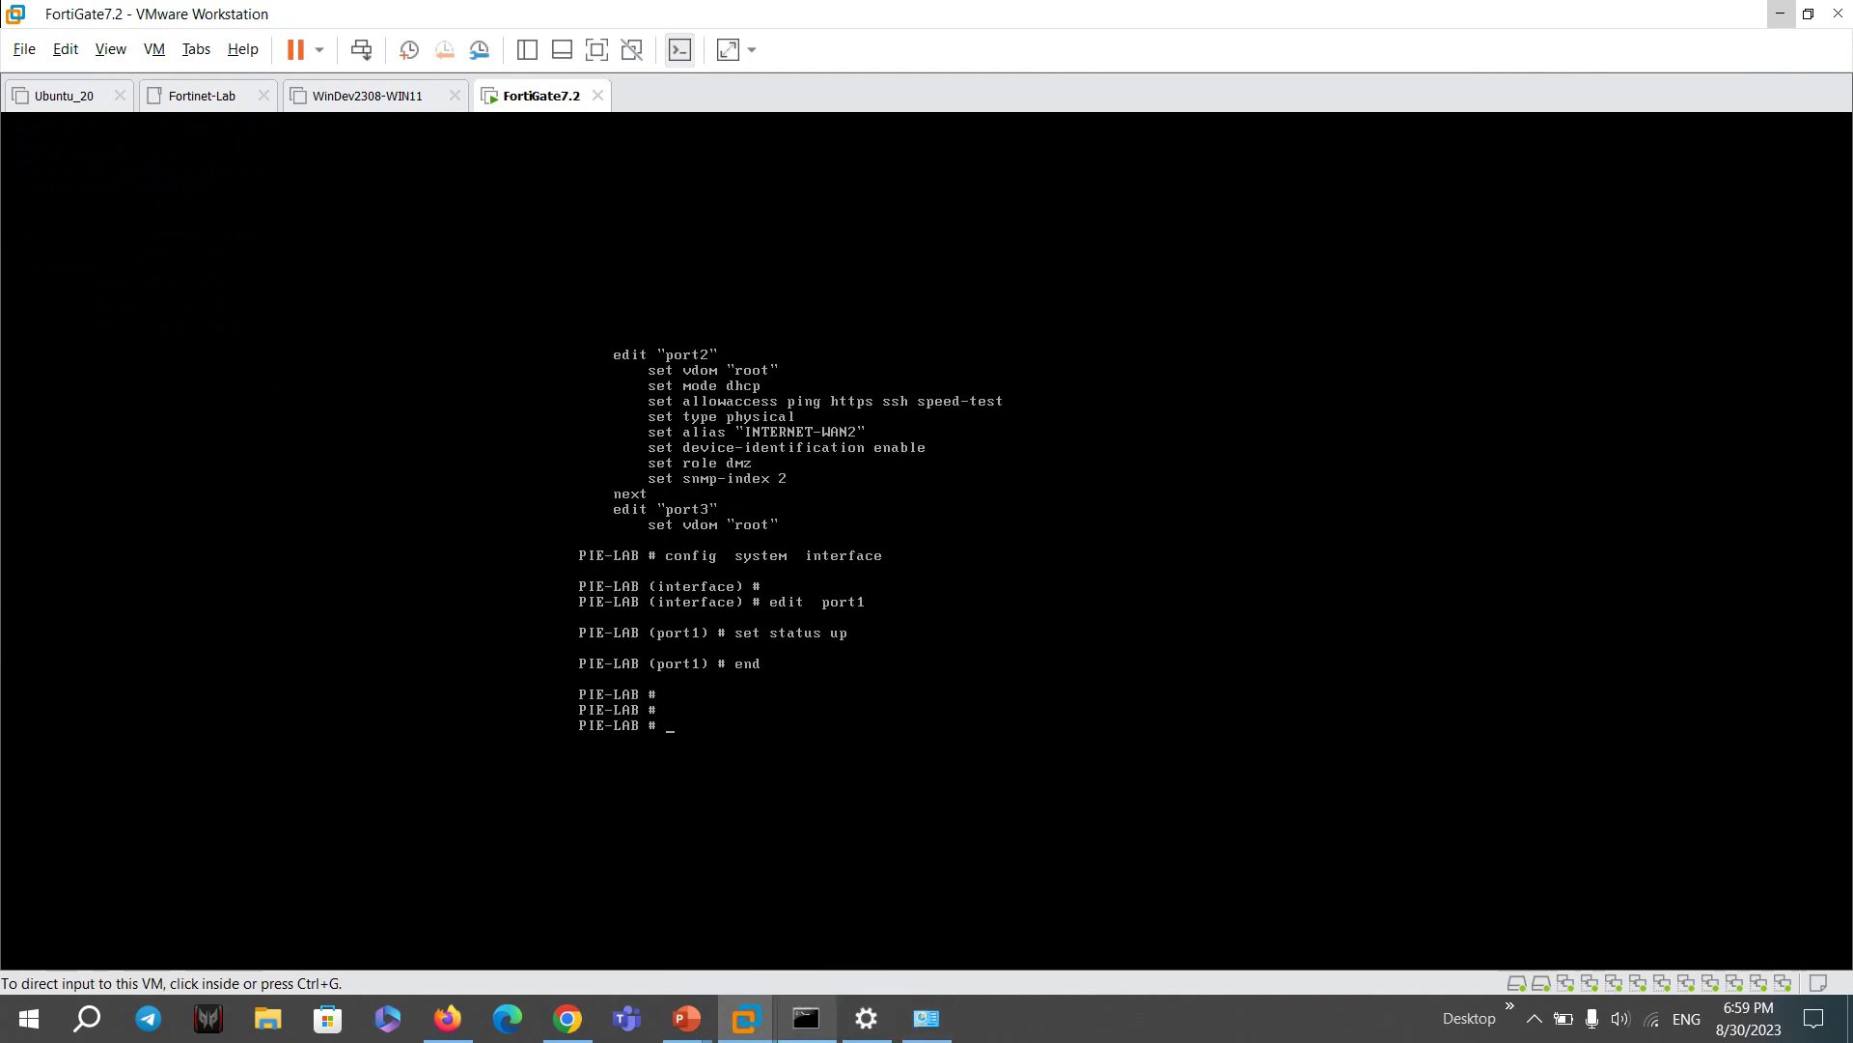
left_click(806, 1017)
left_click(587, 328)
- Rerun ping 10.10.10.10 and scroll through the results
key("Up")
key("Return")
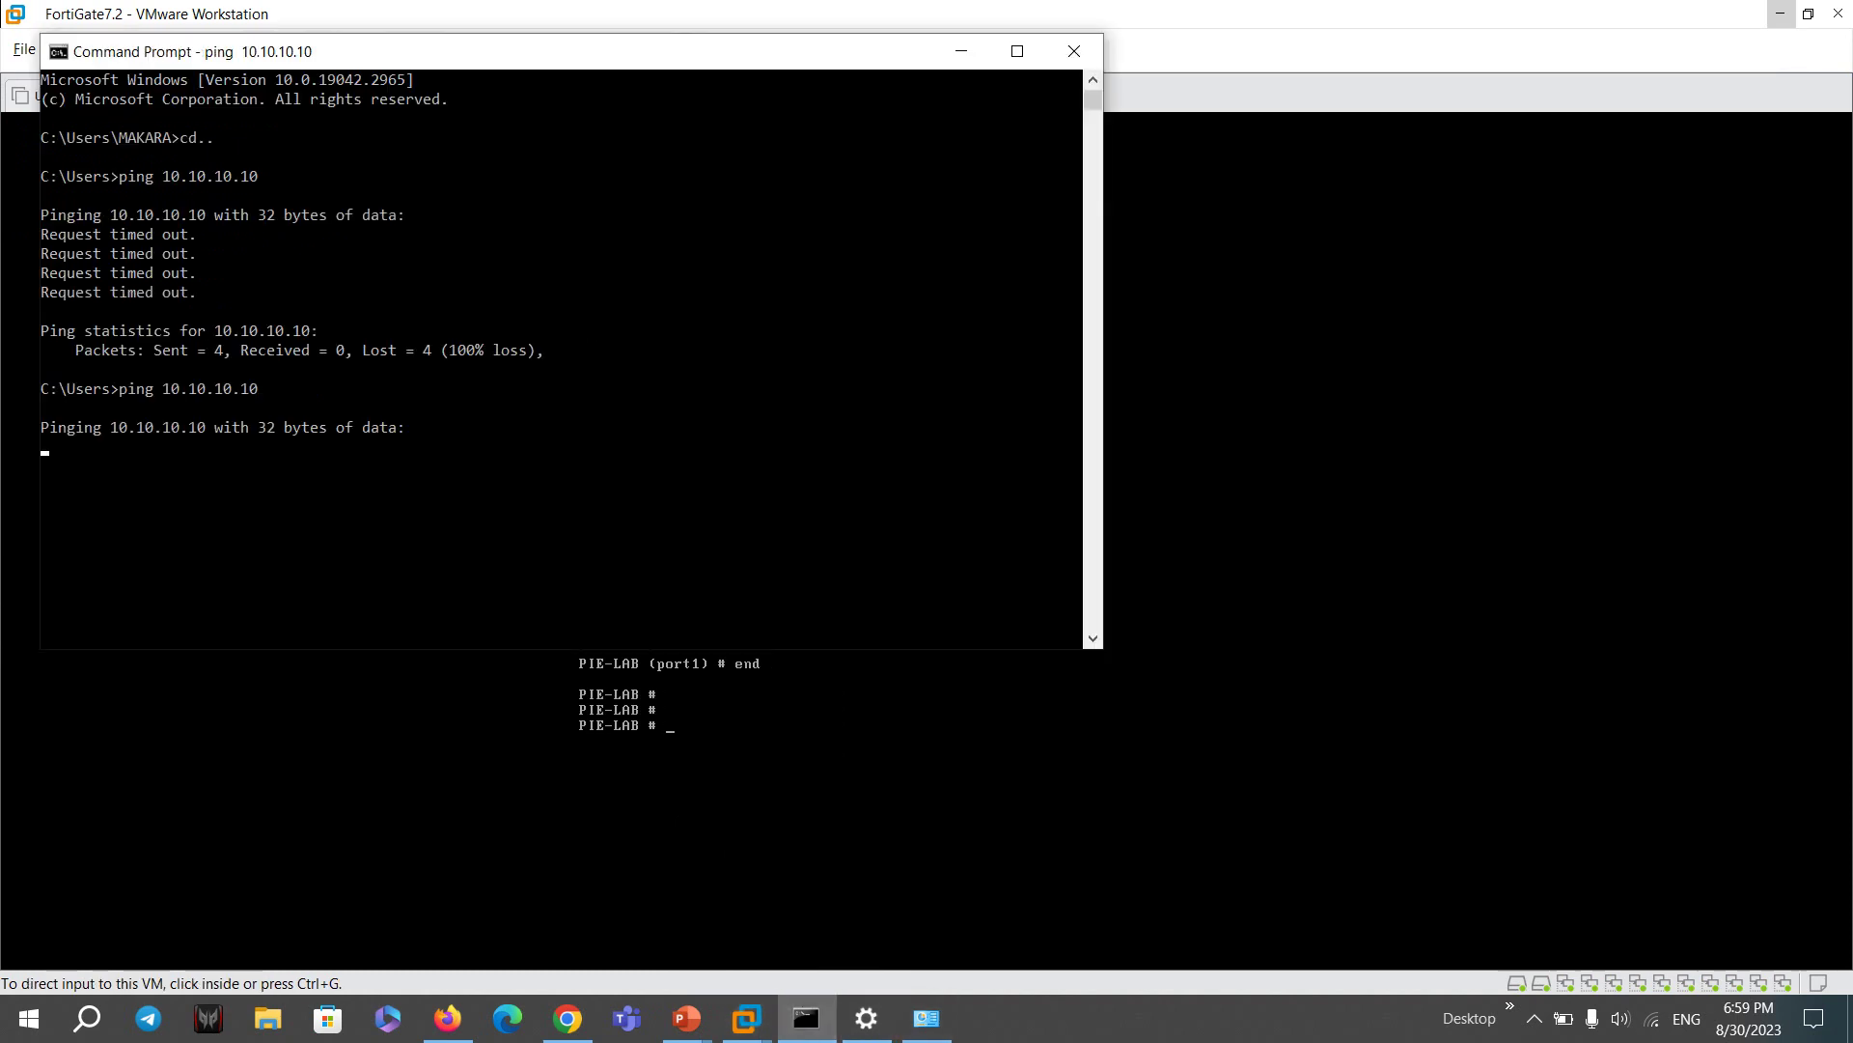
scroll(560, 357, "down", 1)
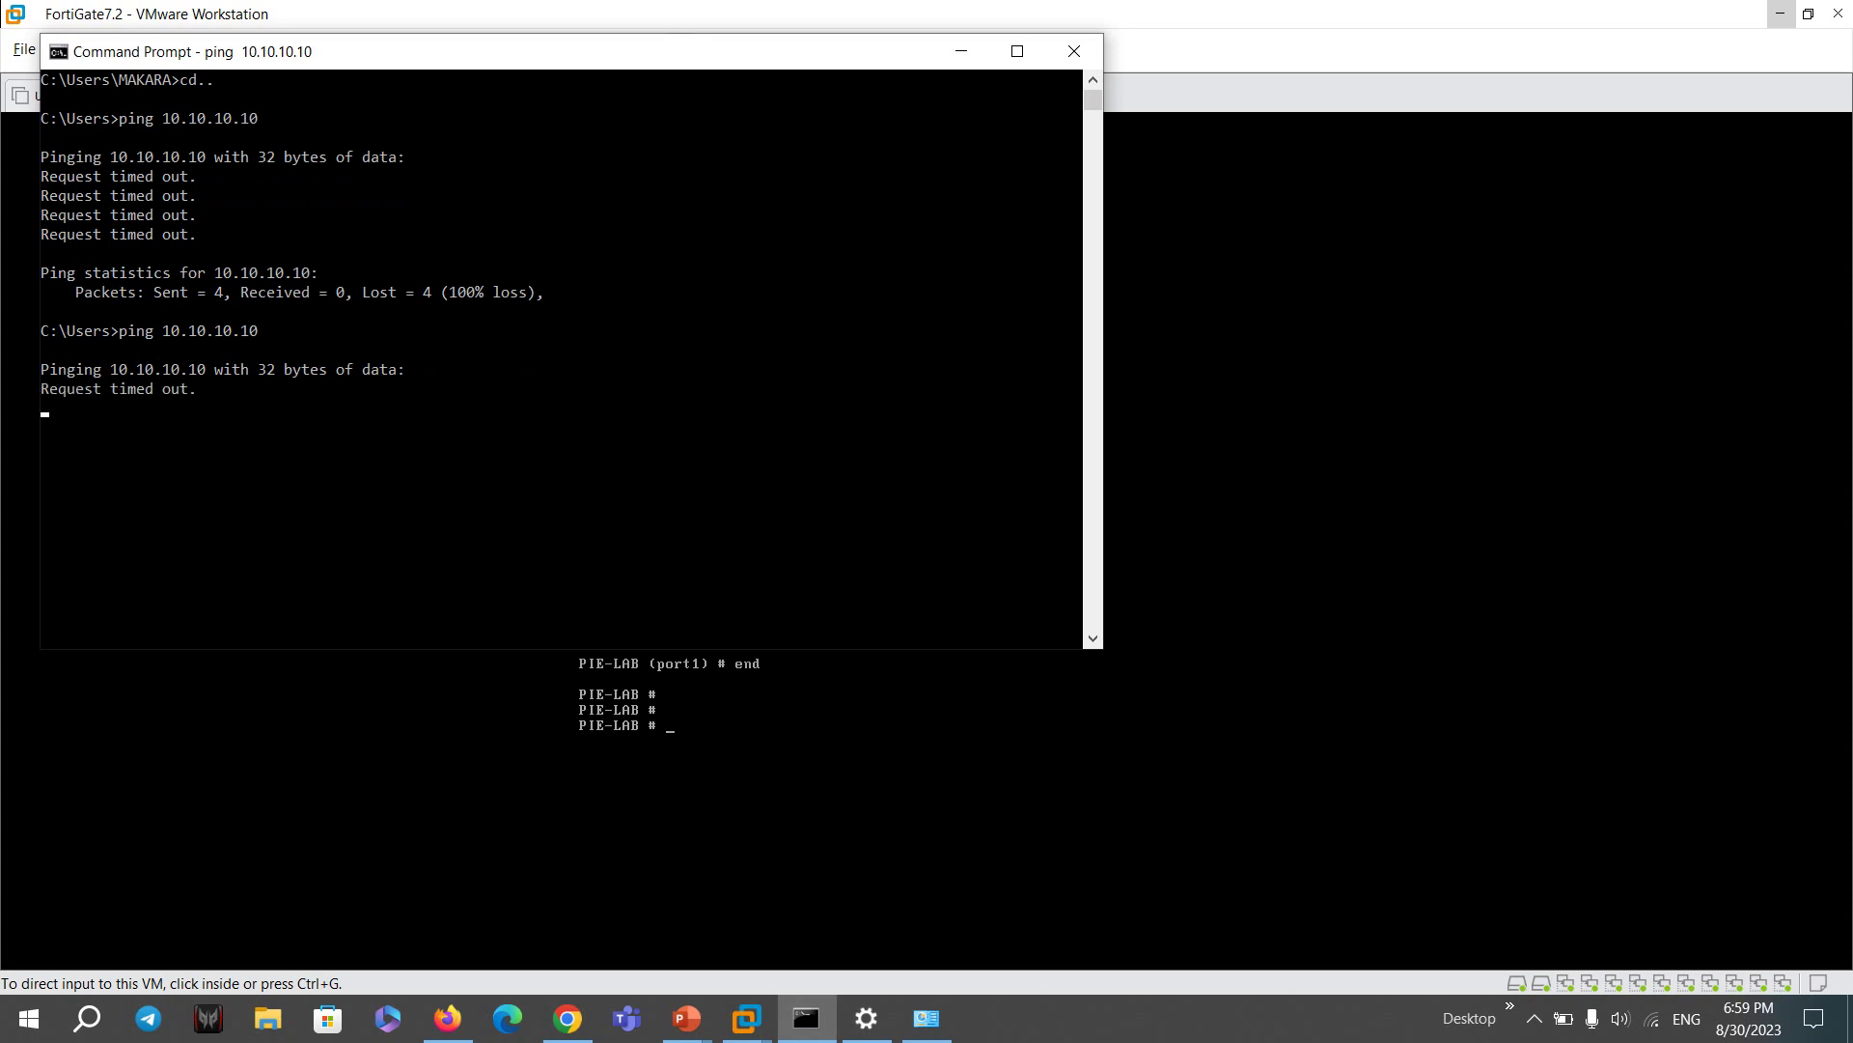
scroll(670, 426, "down", 1)
left_click(671, 426)
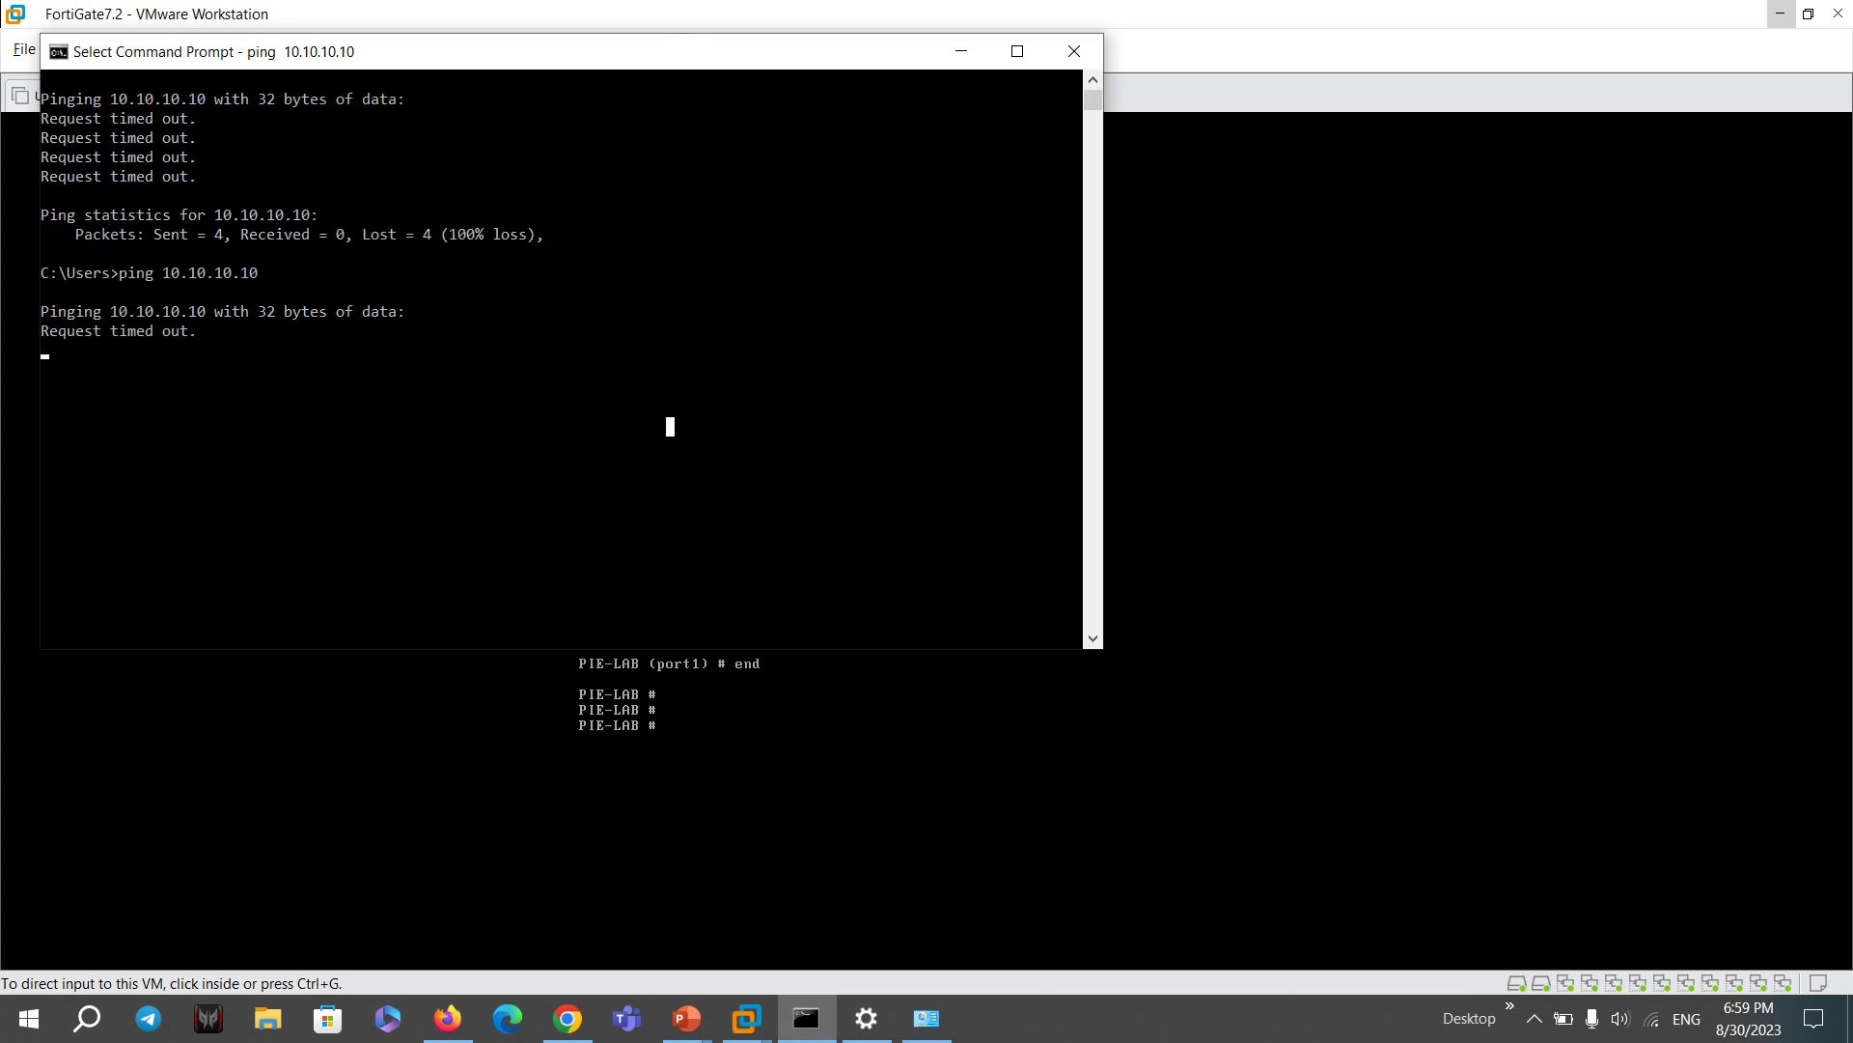
key("Escape")
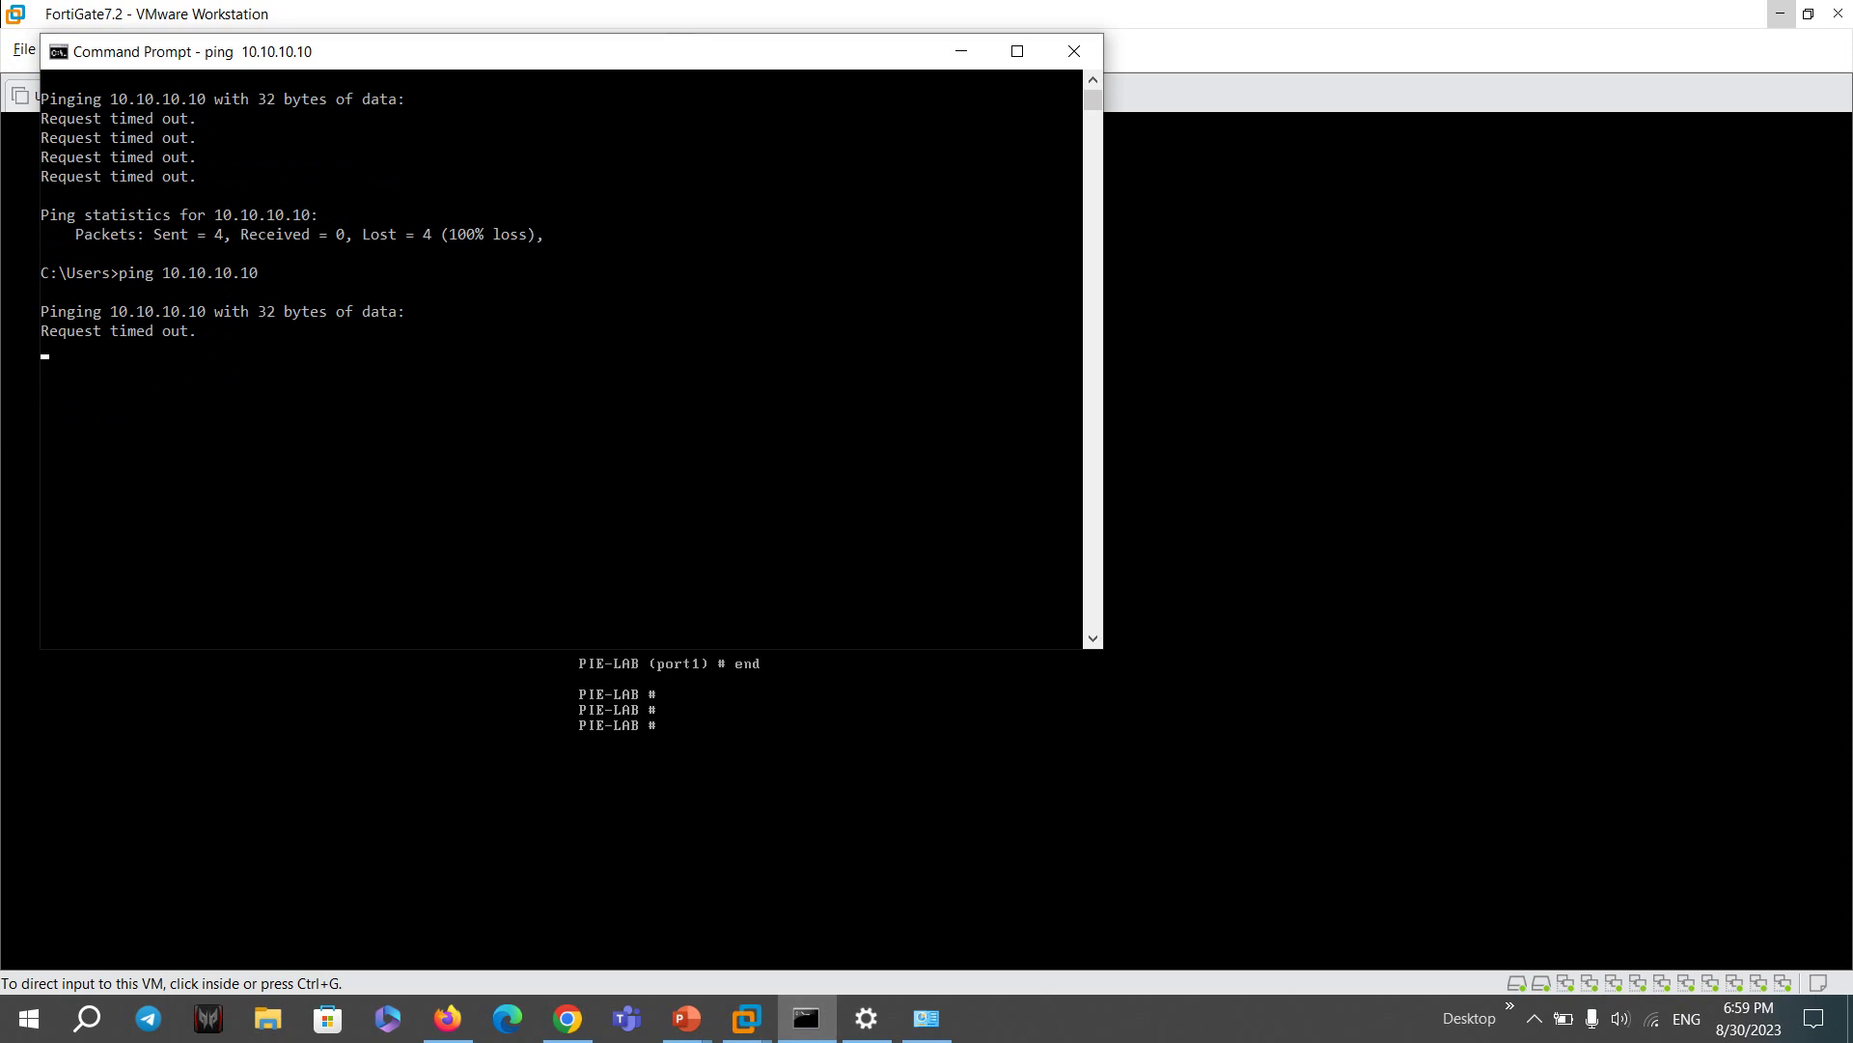
- Move the console aside, ping 10.10.10.10 again, and open a new Chrome window
left_click_drag(483, 51, 1352, 146)
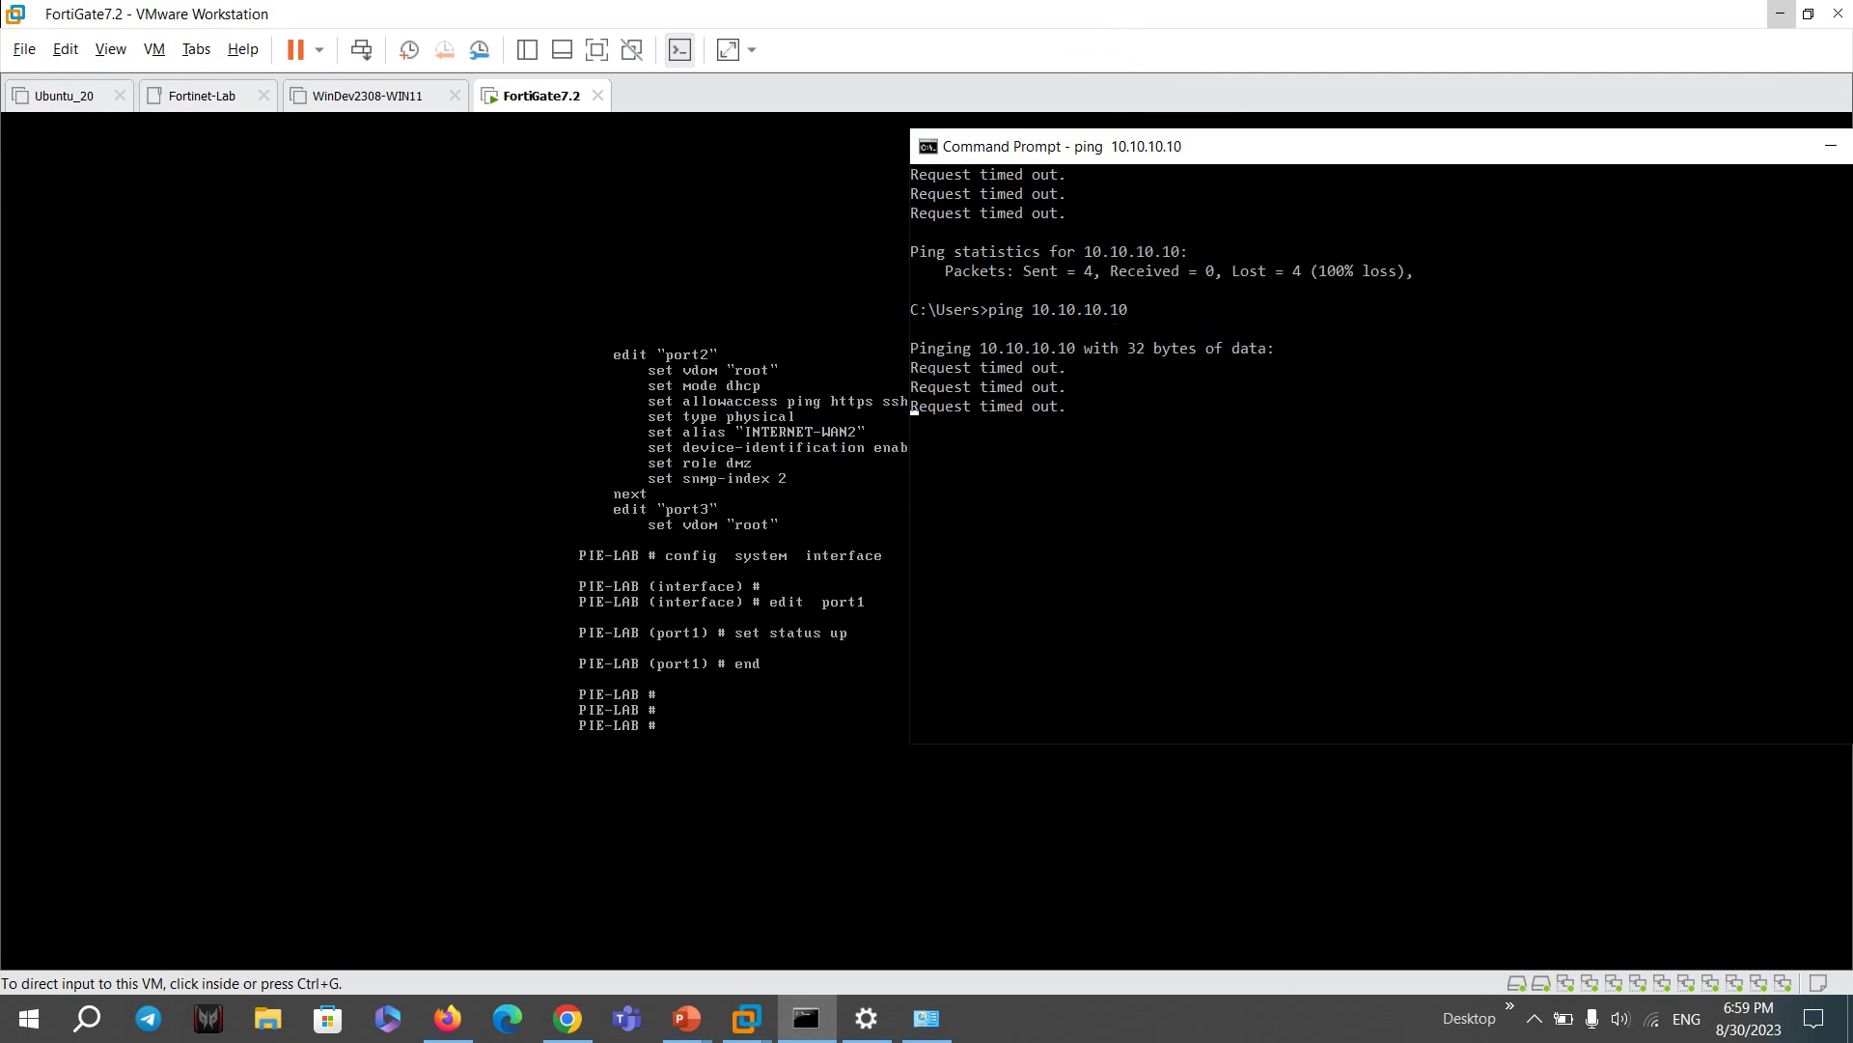
key("Up")
key("Return")
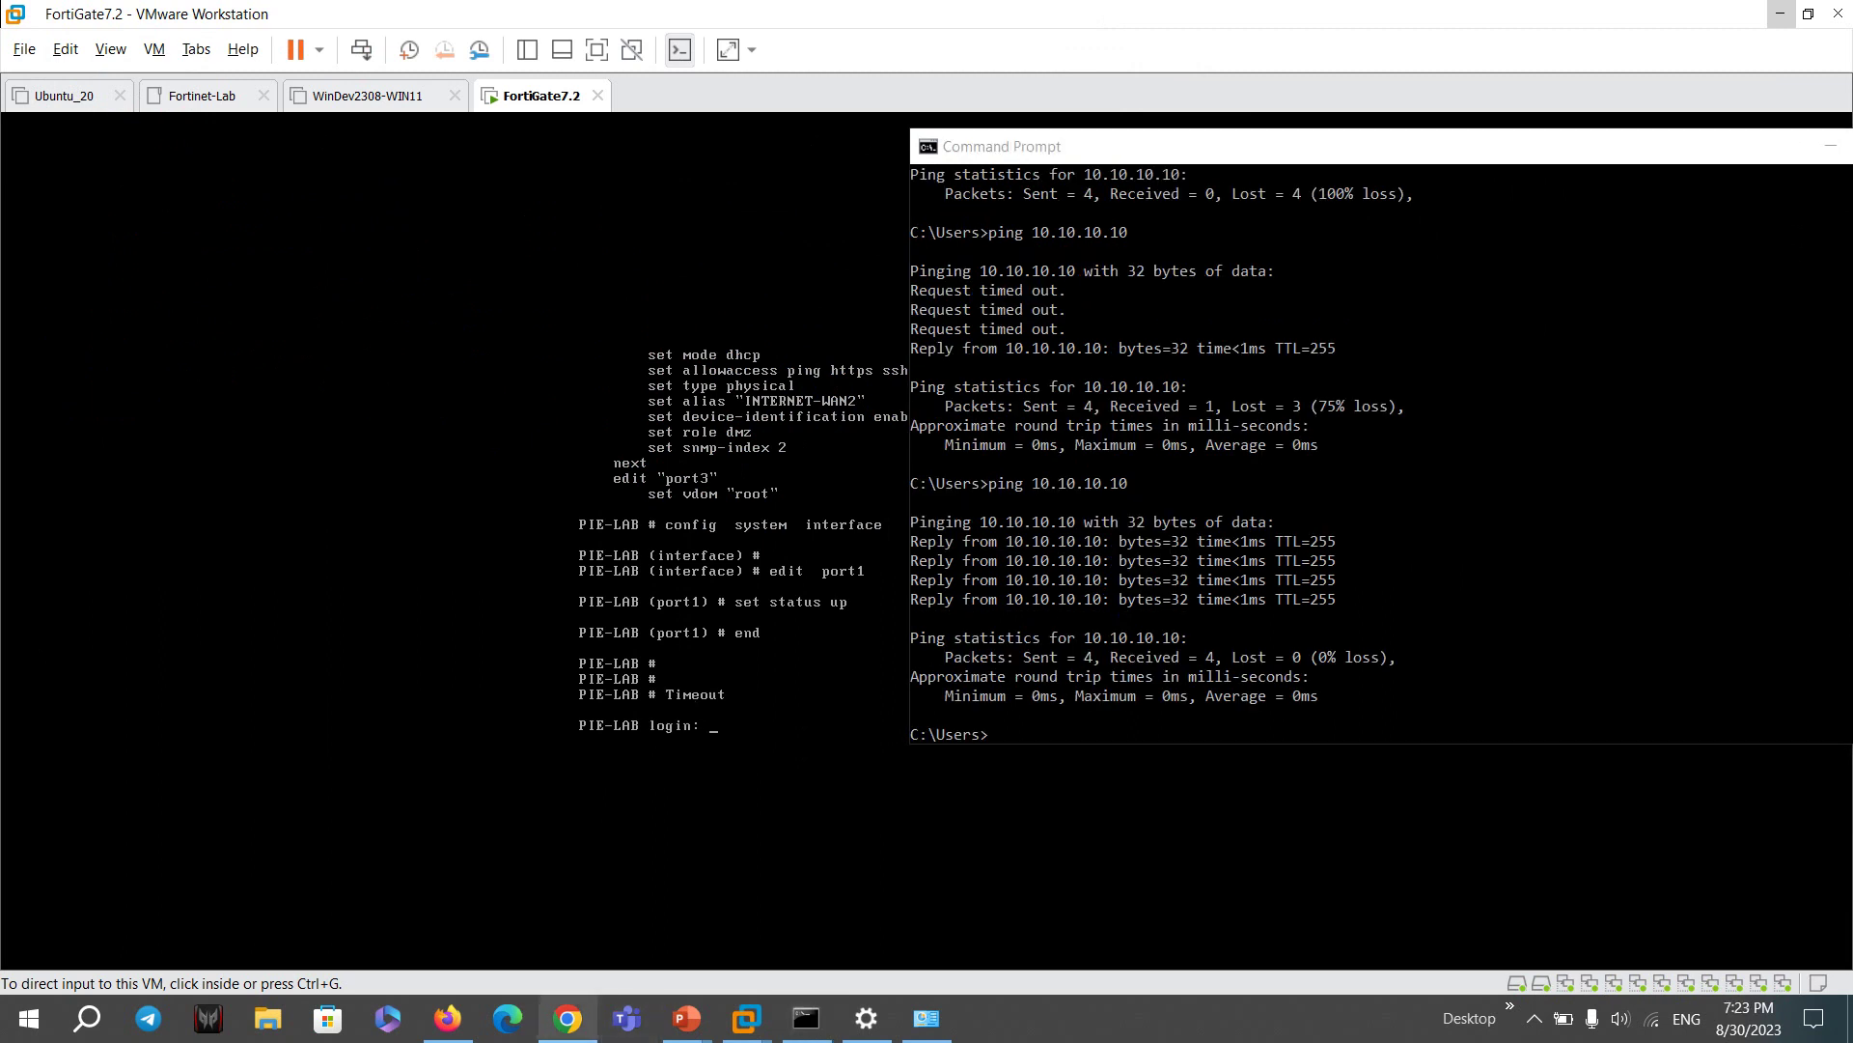
left_click(567, 1017)
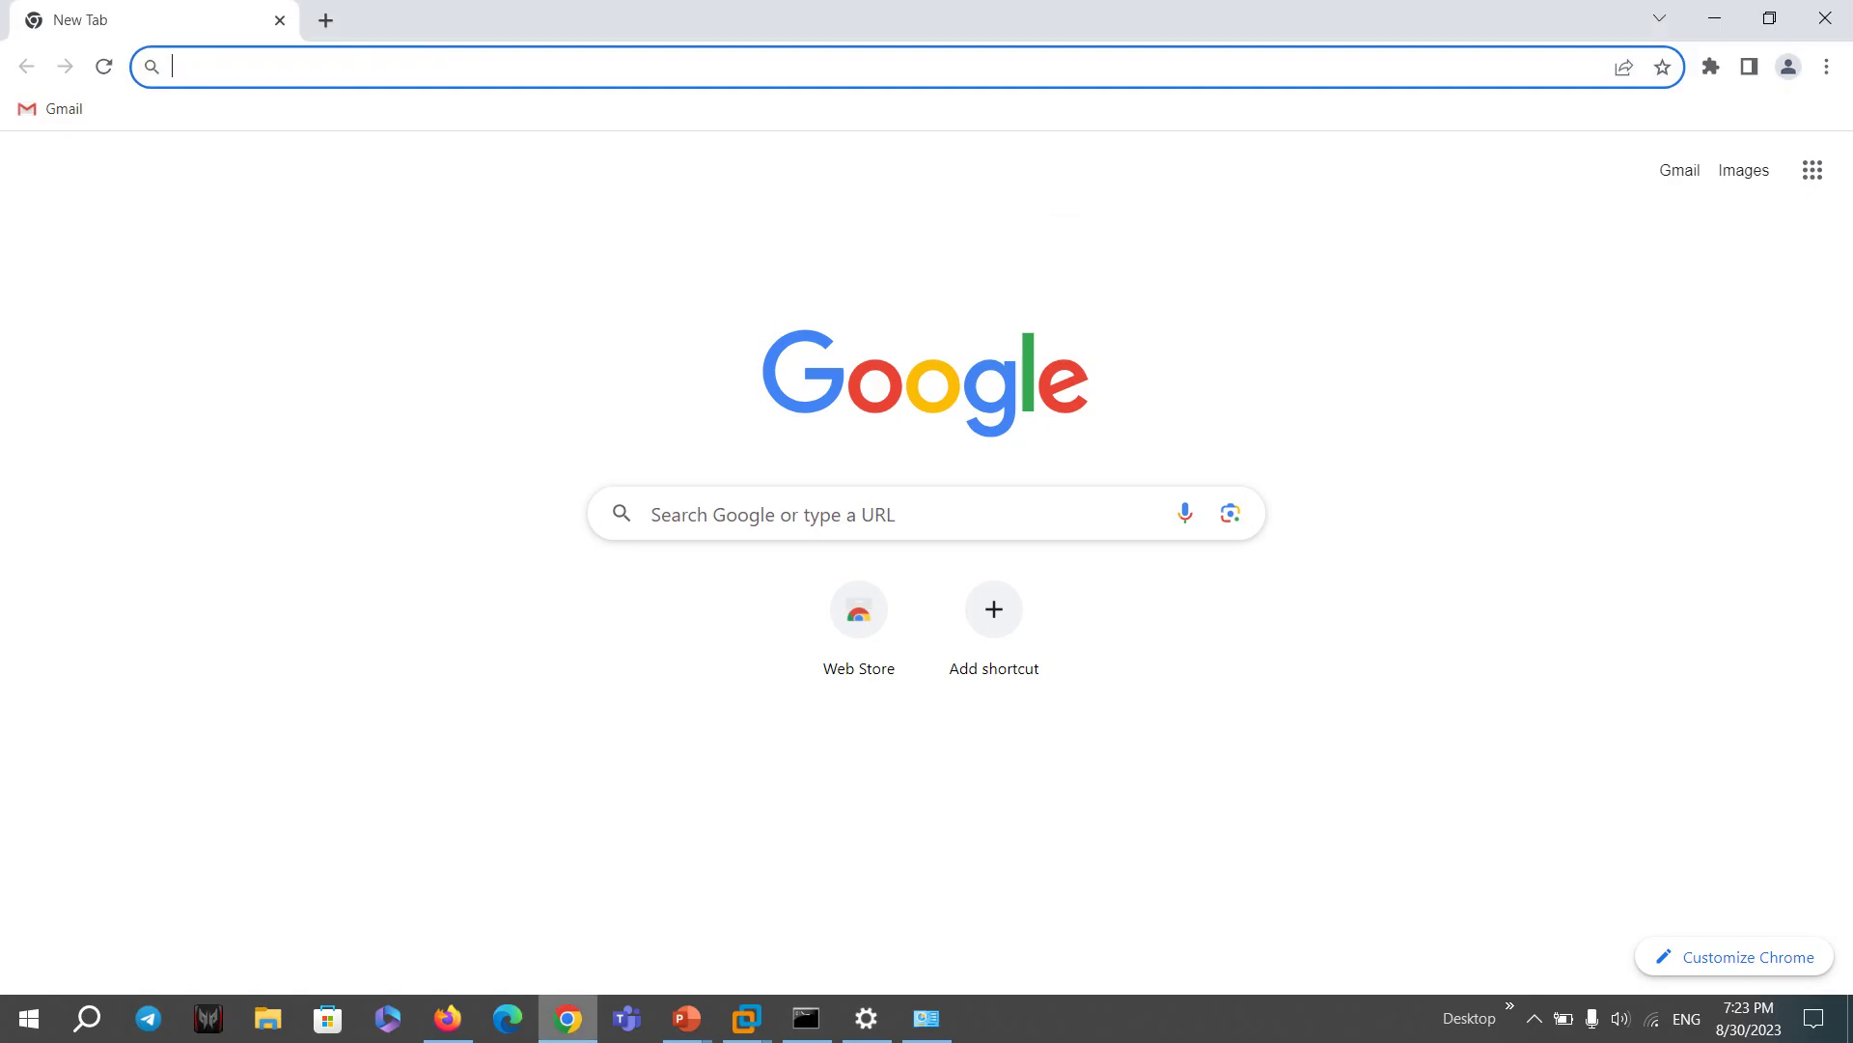
type("htt")
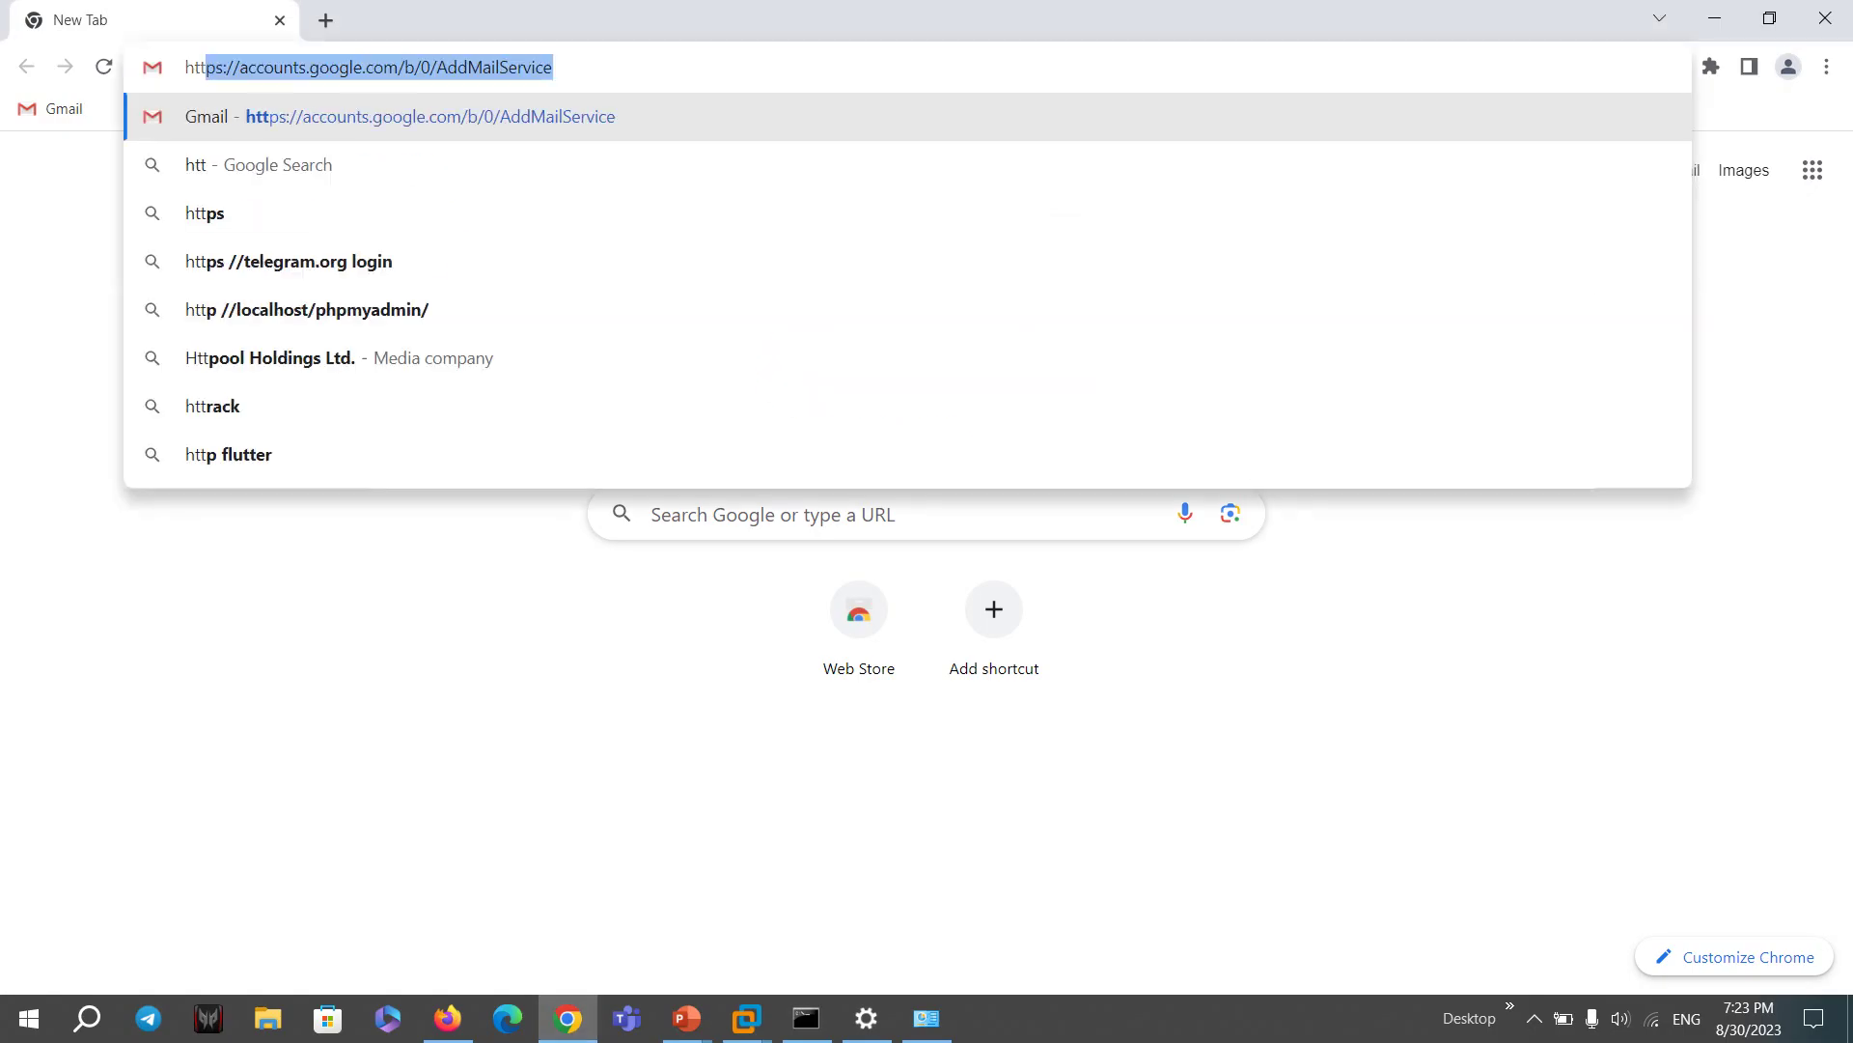
type("ps://")
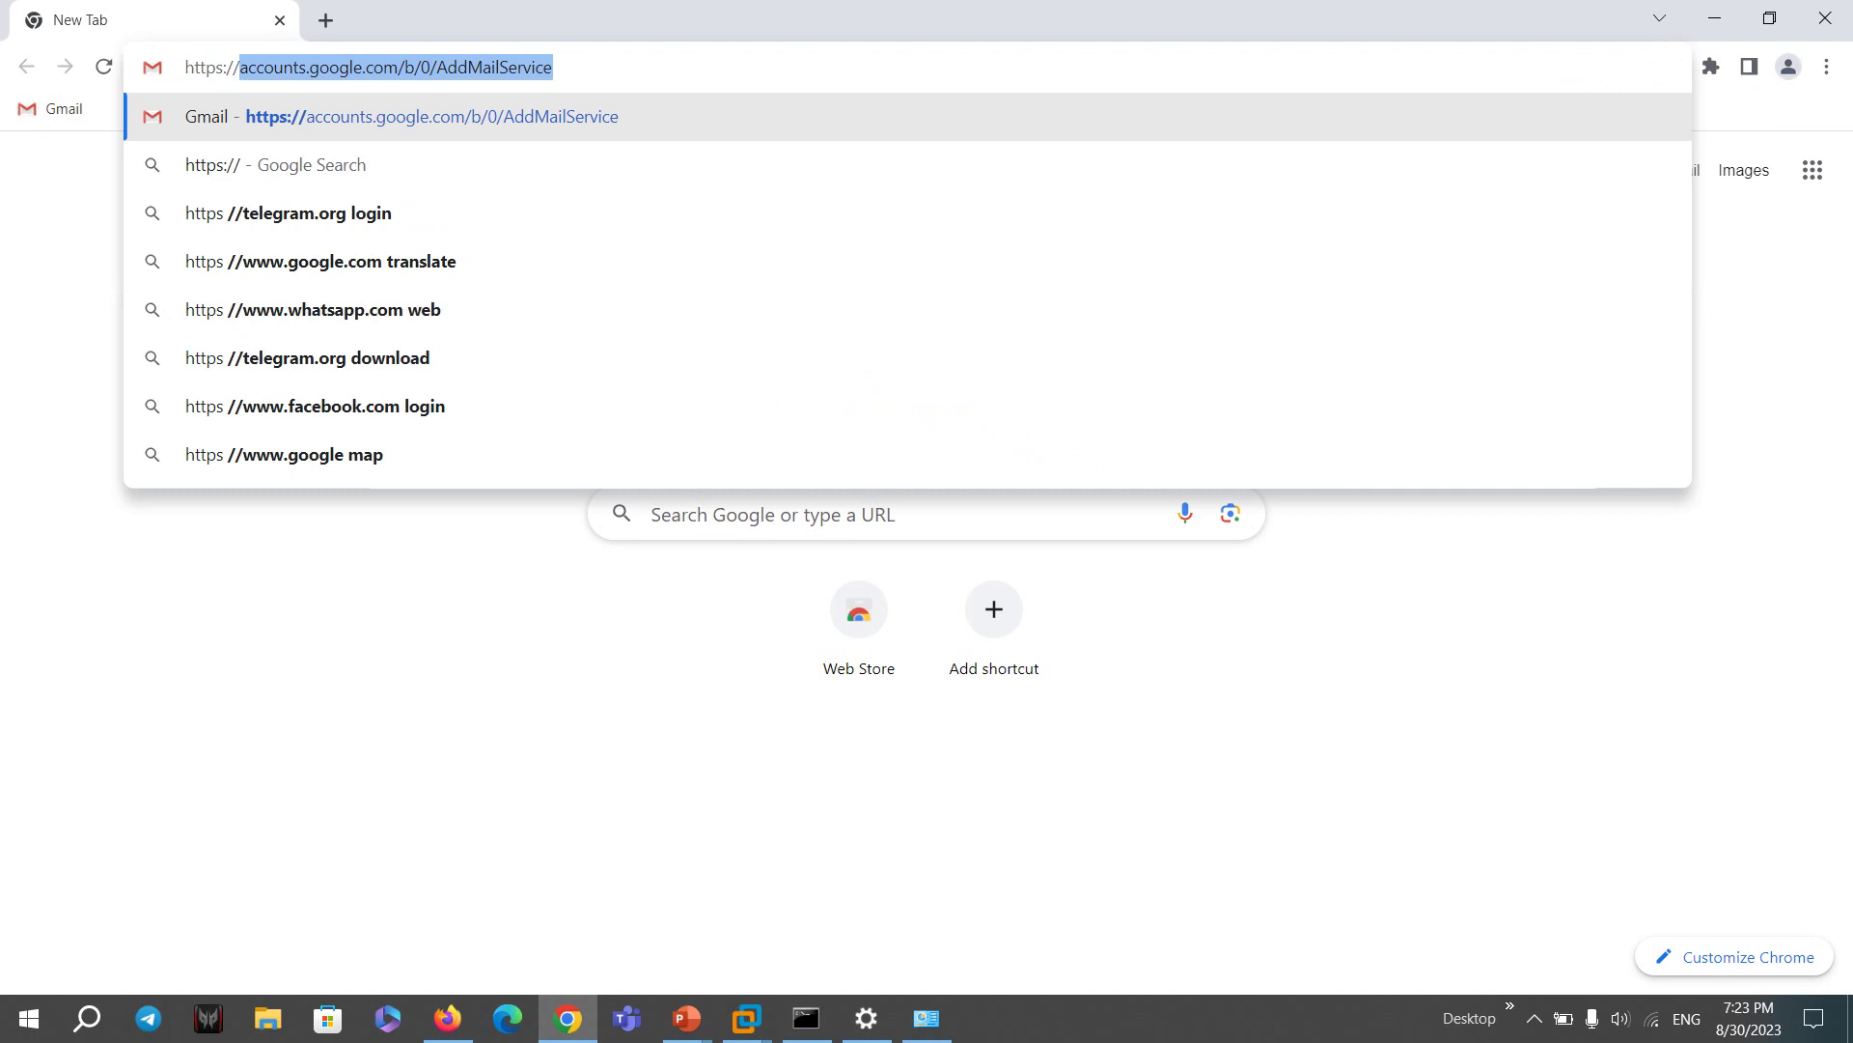
type("10.10.10.10")
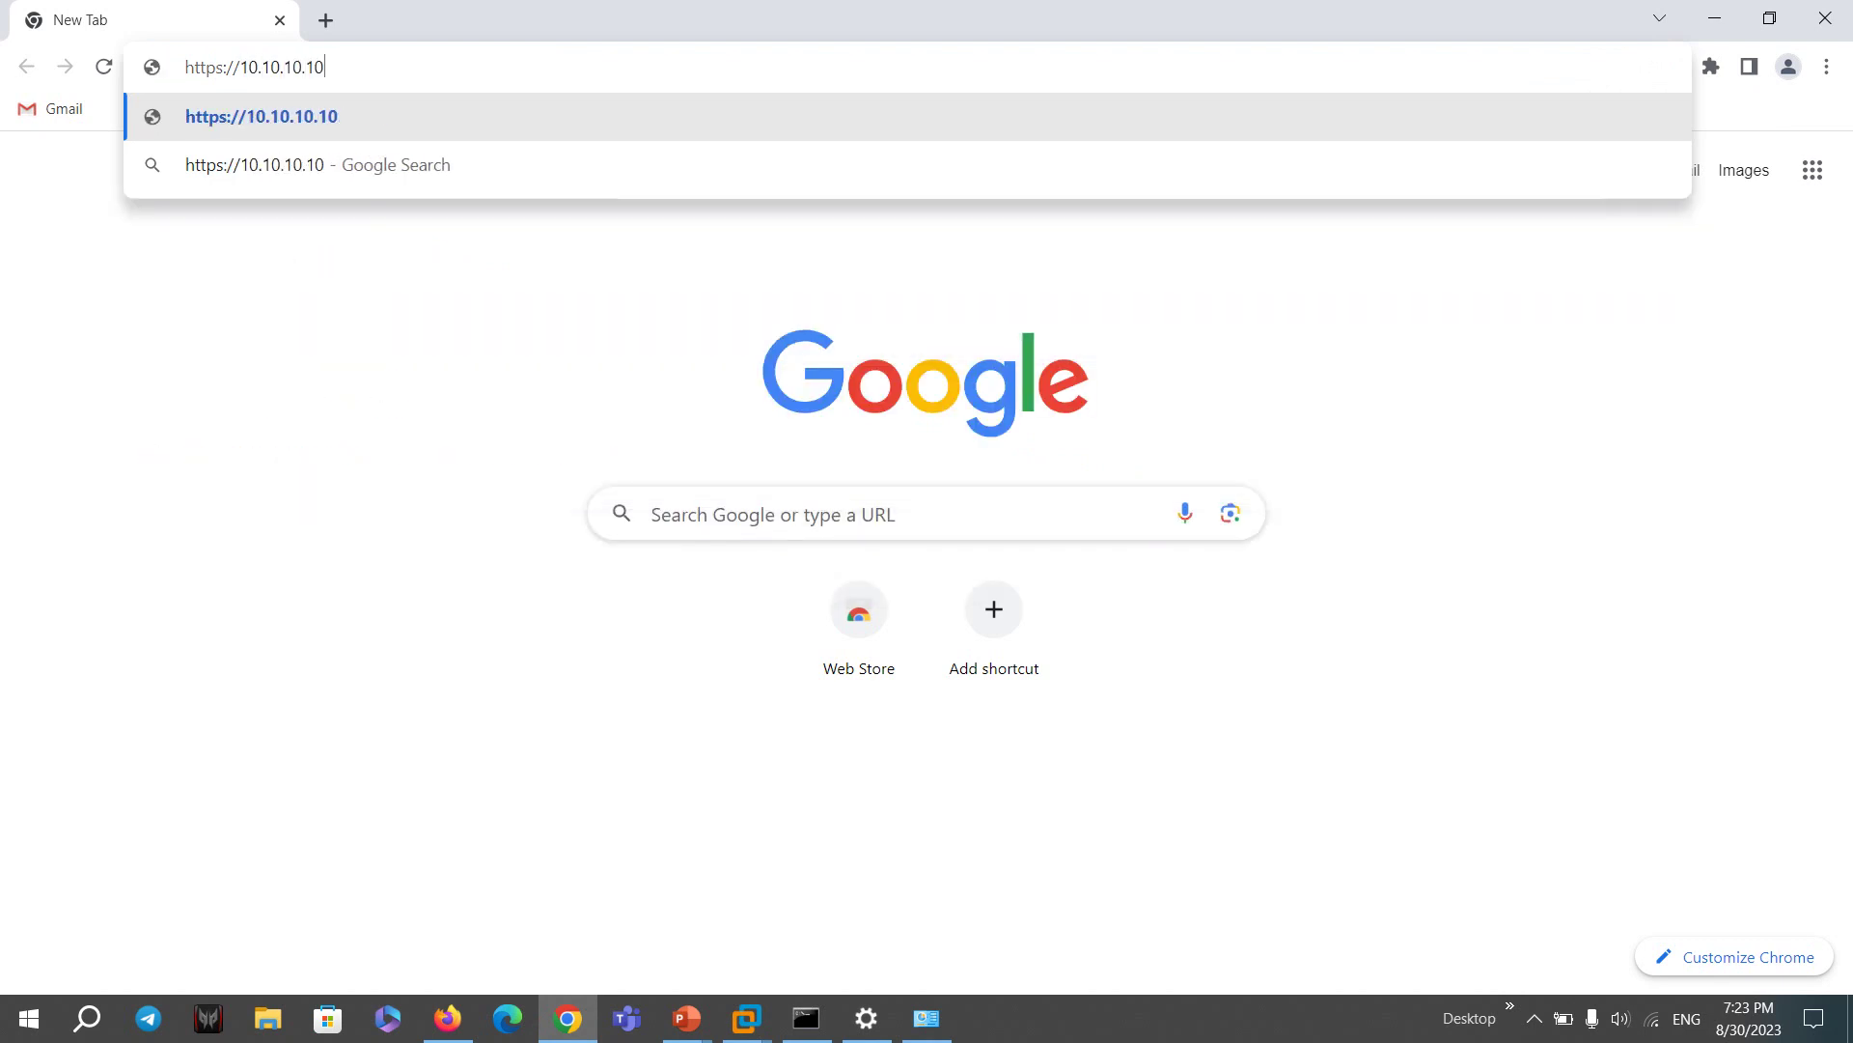
key("Return")
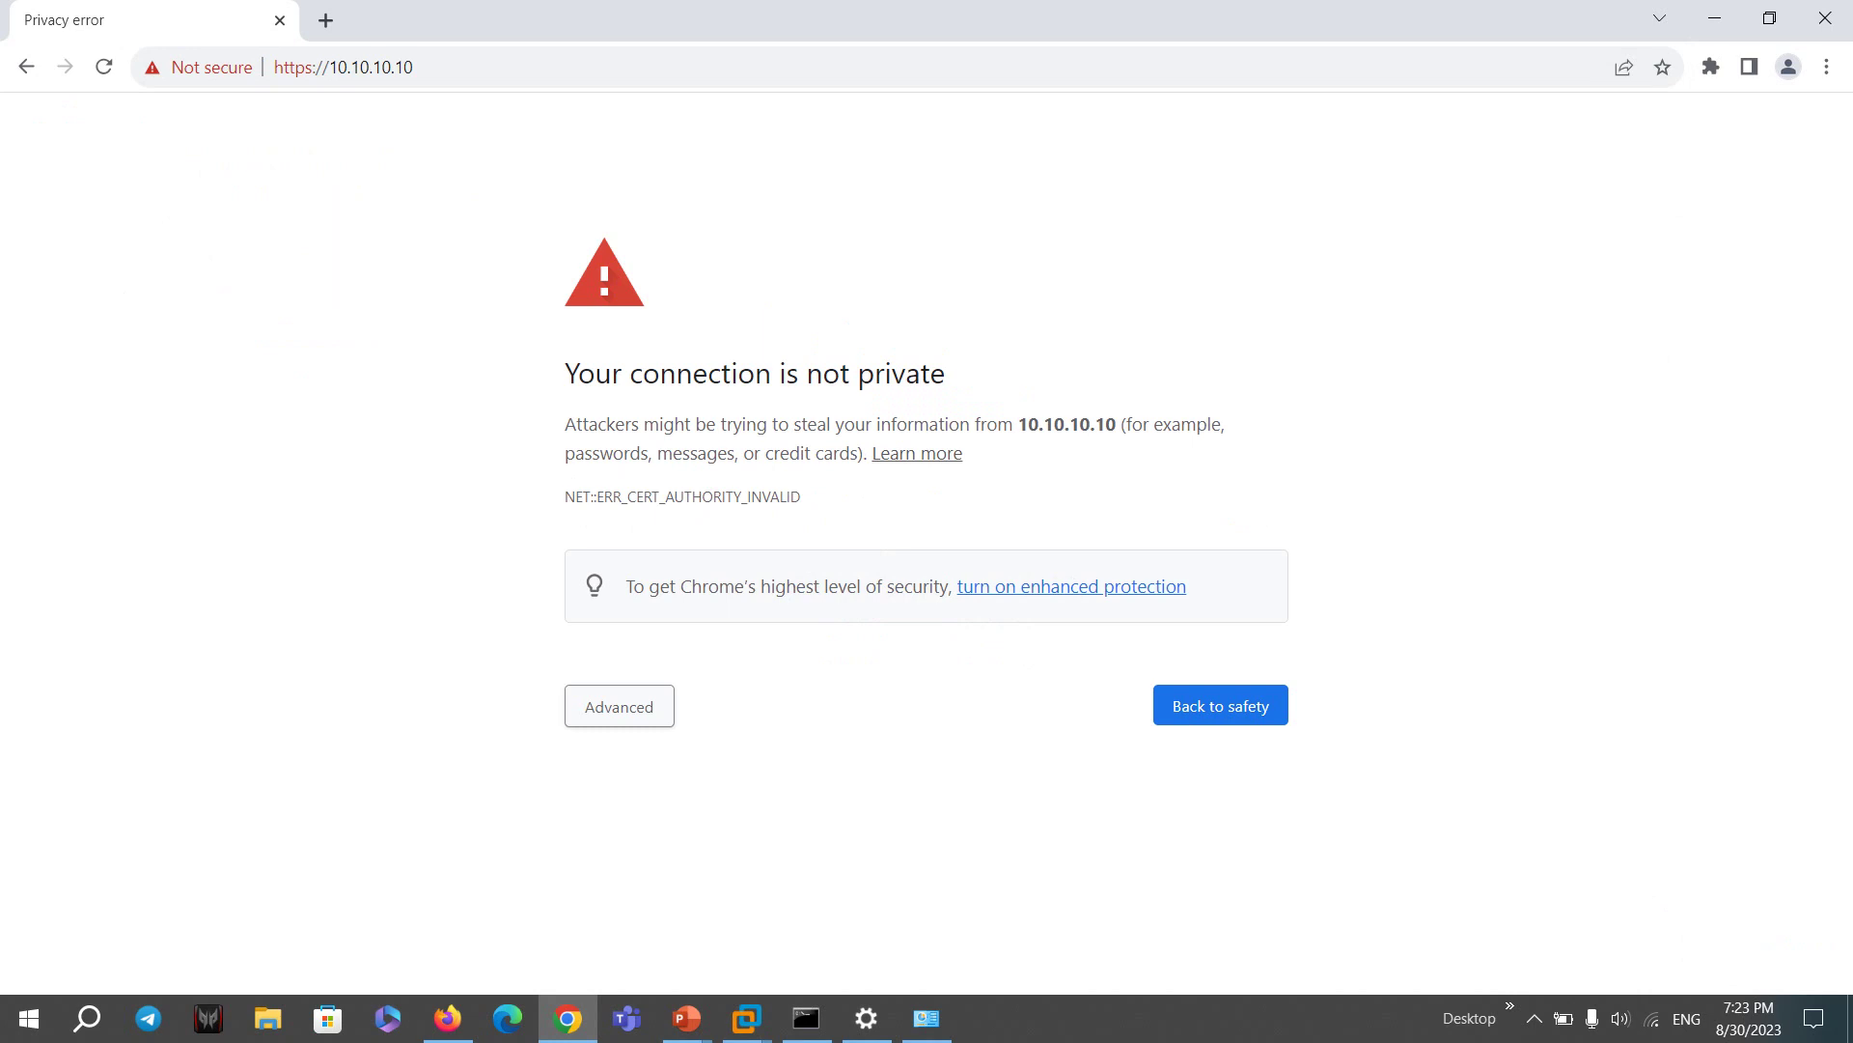
left_click(619, 706)
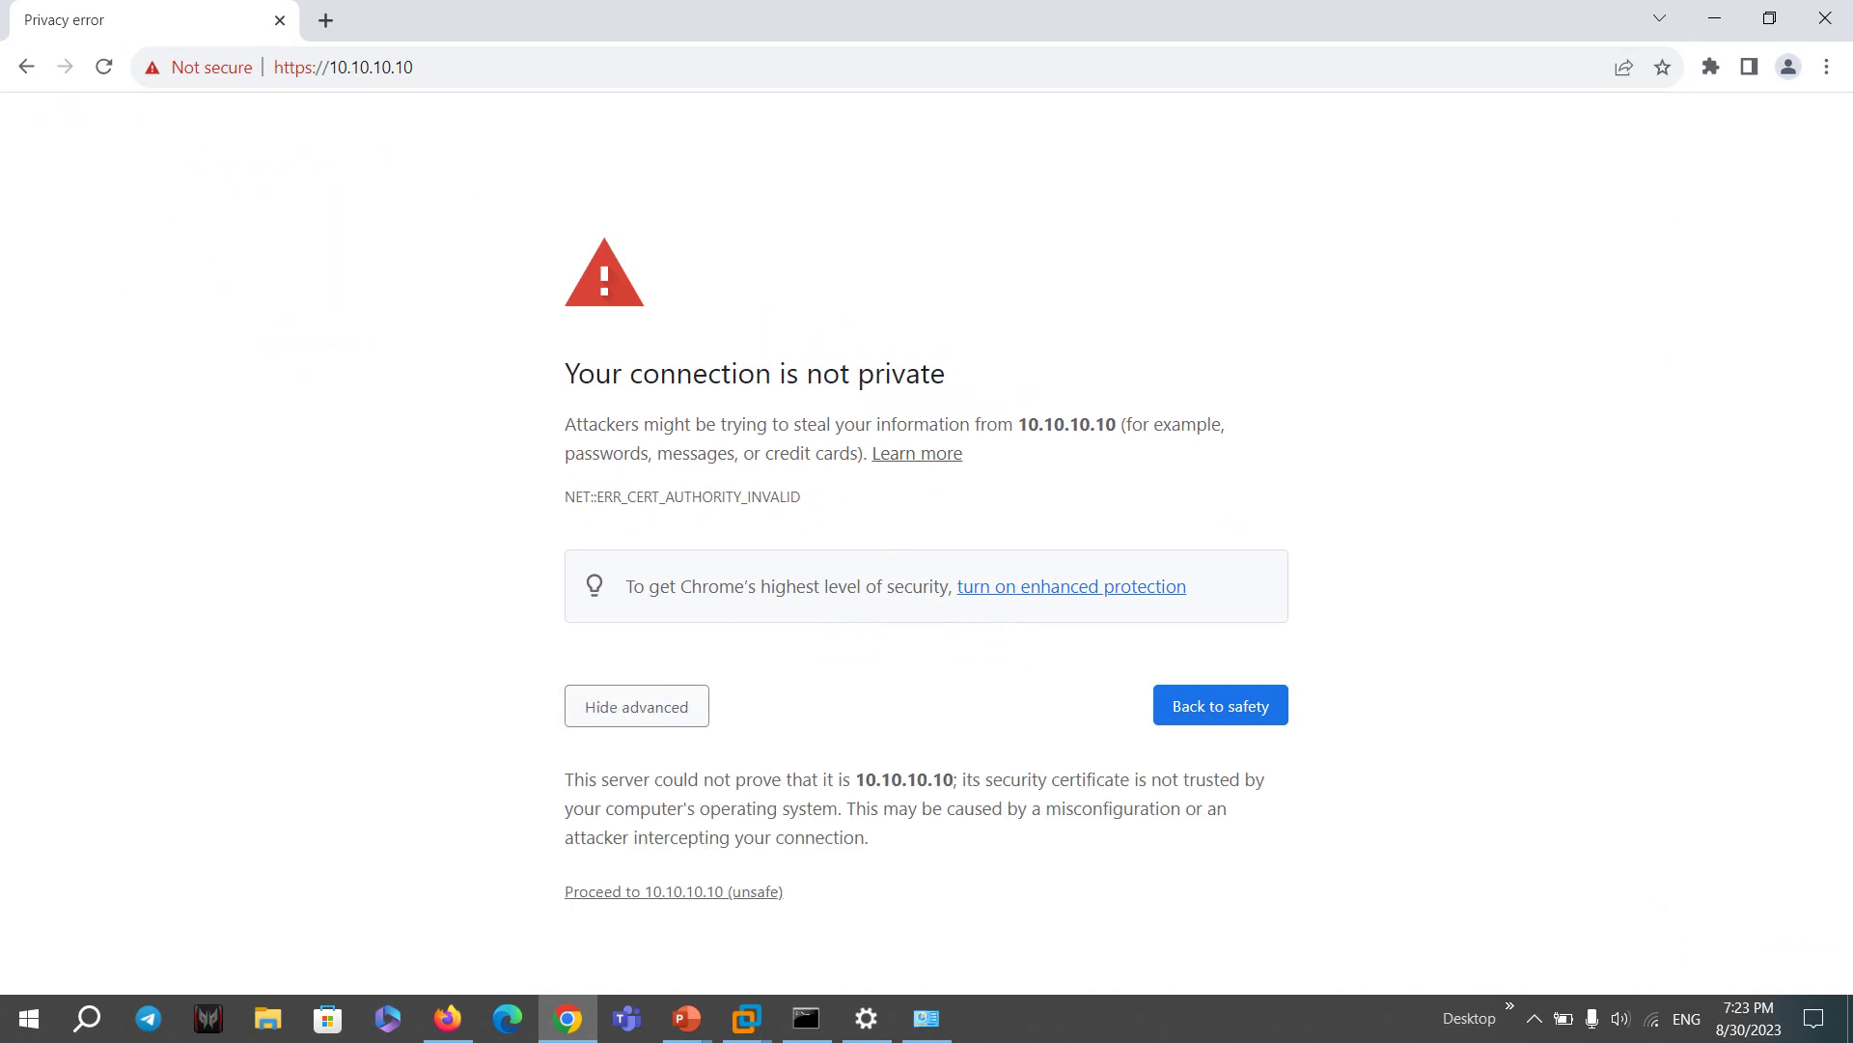
left_click(674, 891)
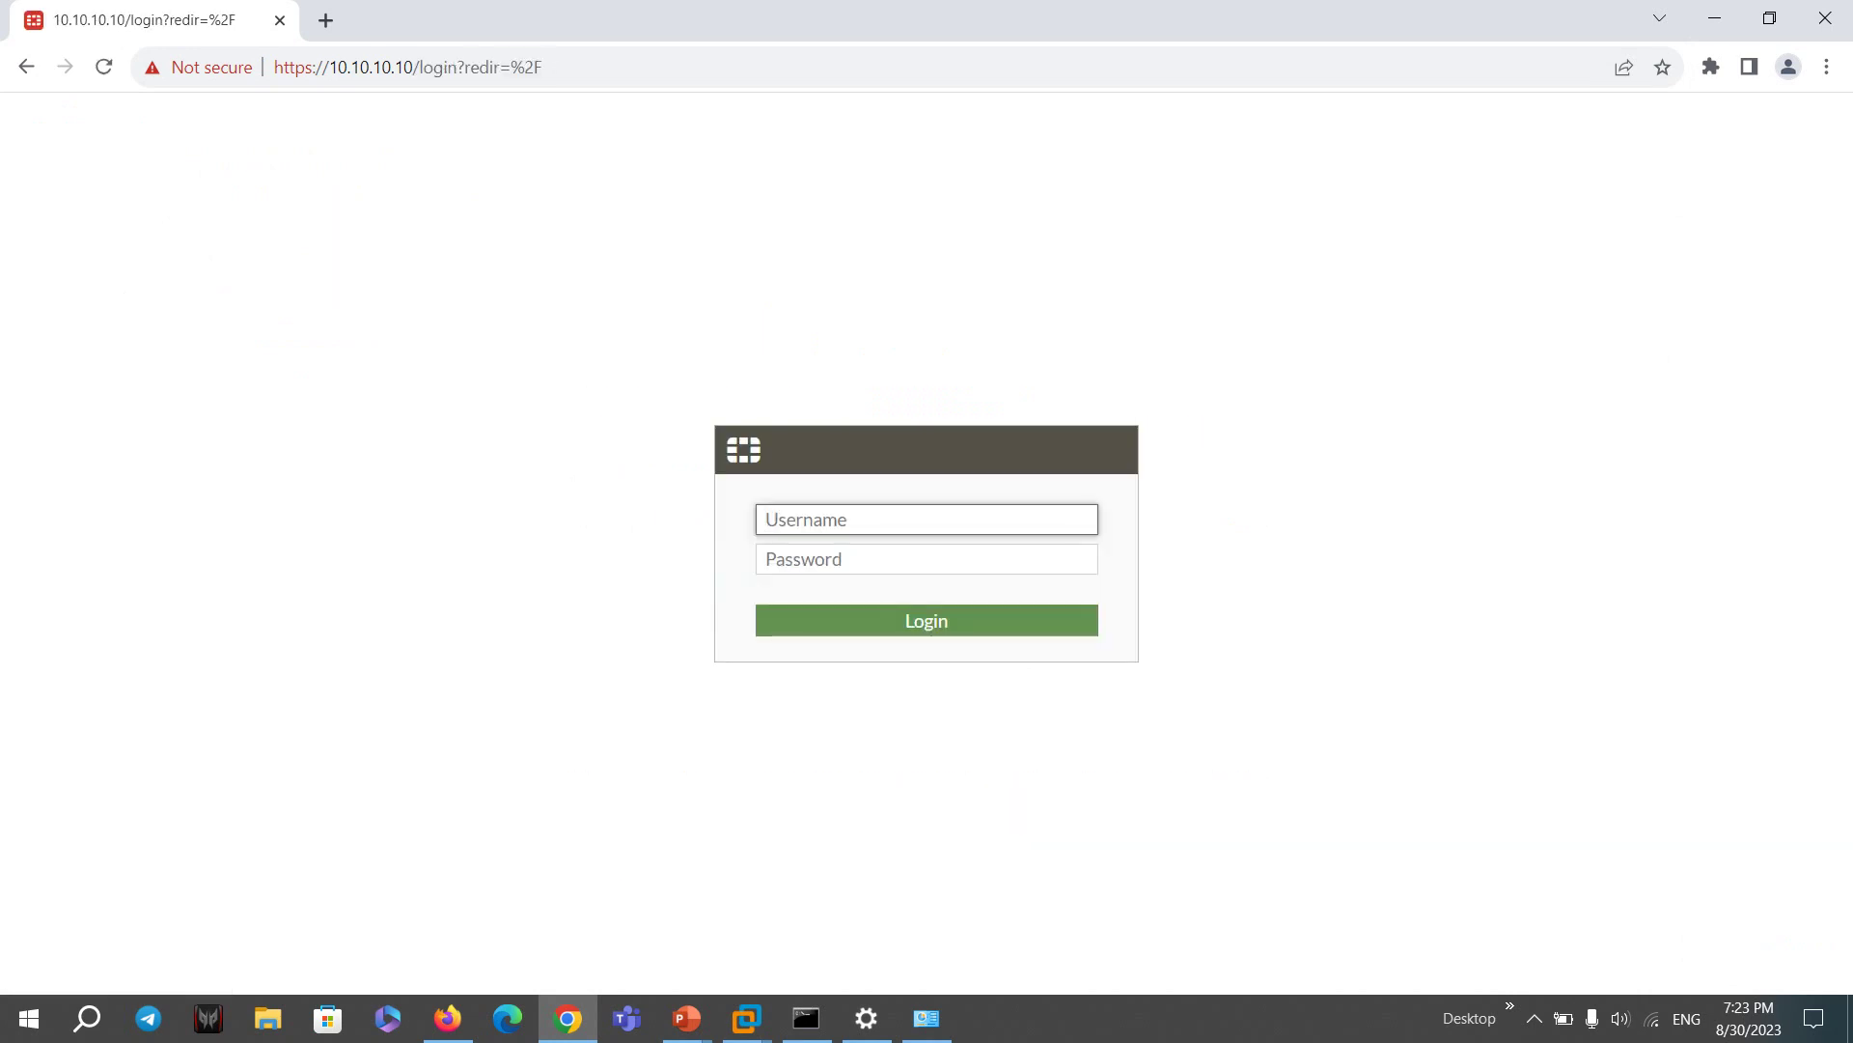
- Sign in as admin with the administrator password
type("admin")
key("Tab")
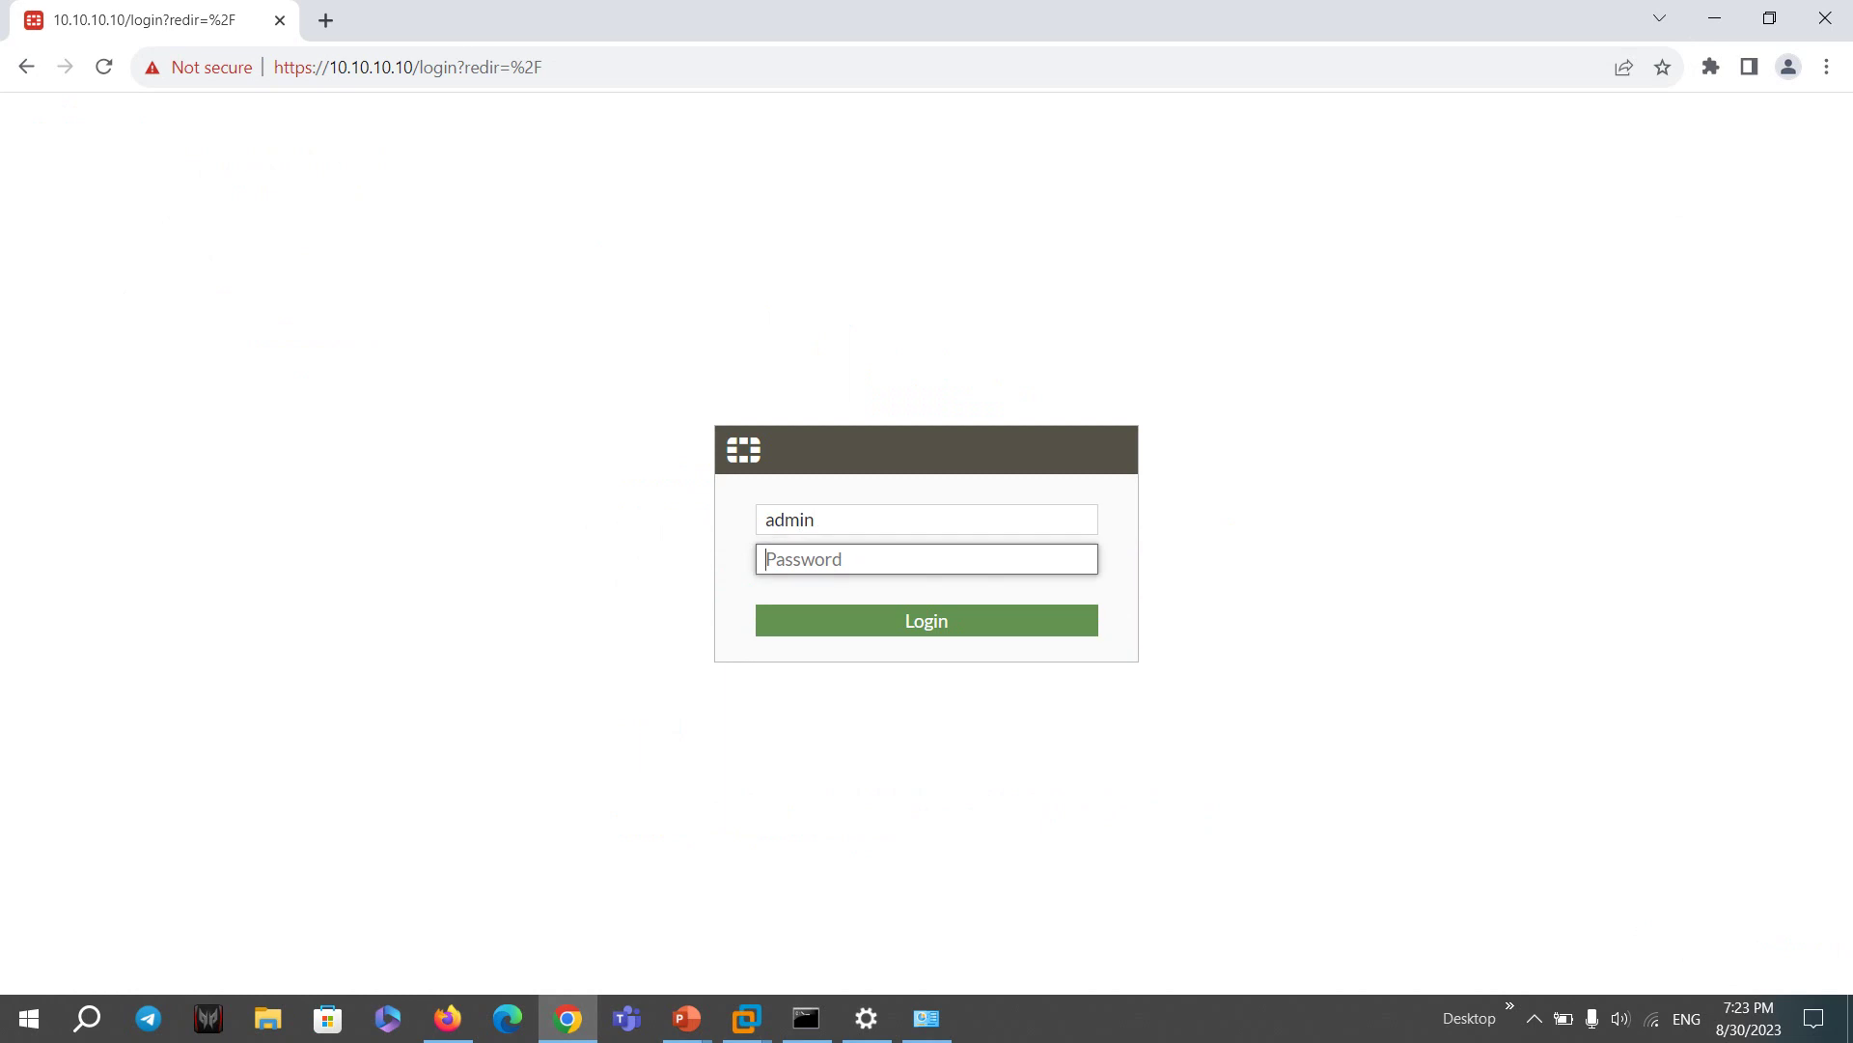
type("••••")
key("BackSpace")
key("BackSpace")
key("BackSpace")
key("BackSpace")
type("•")
key("BackSpace")
type("•••••••")
key("Return")
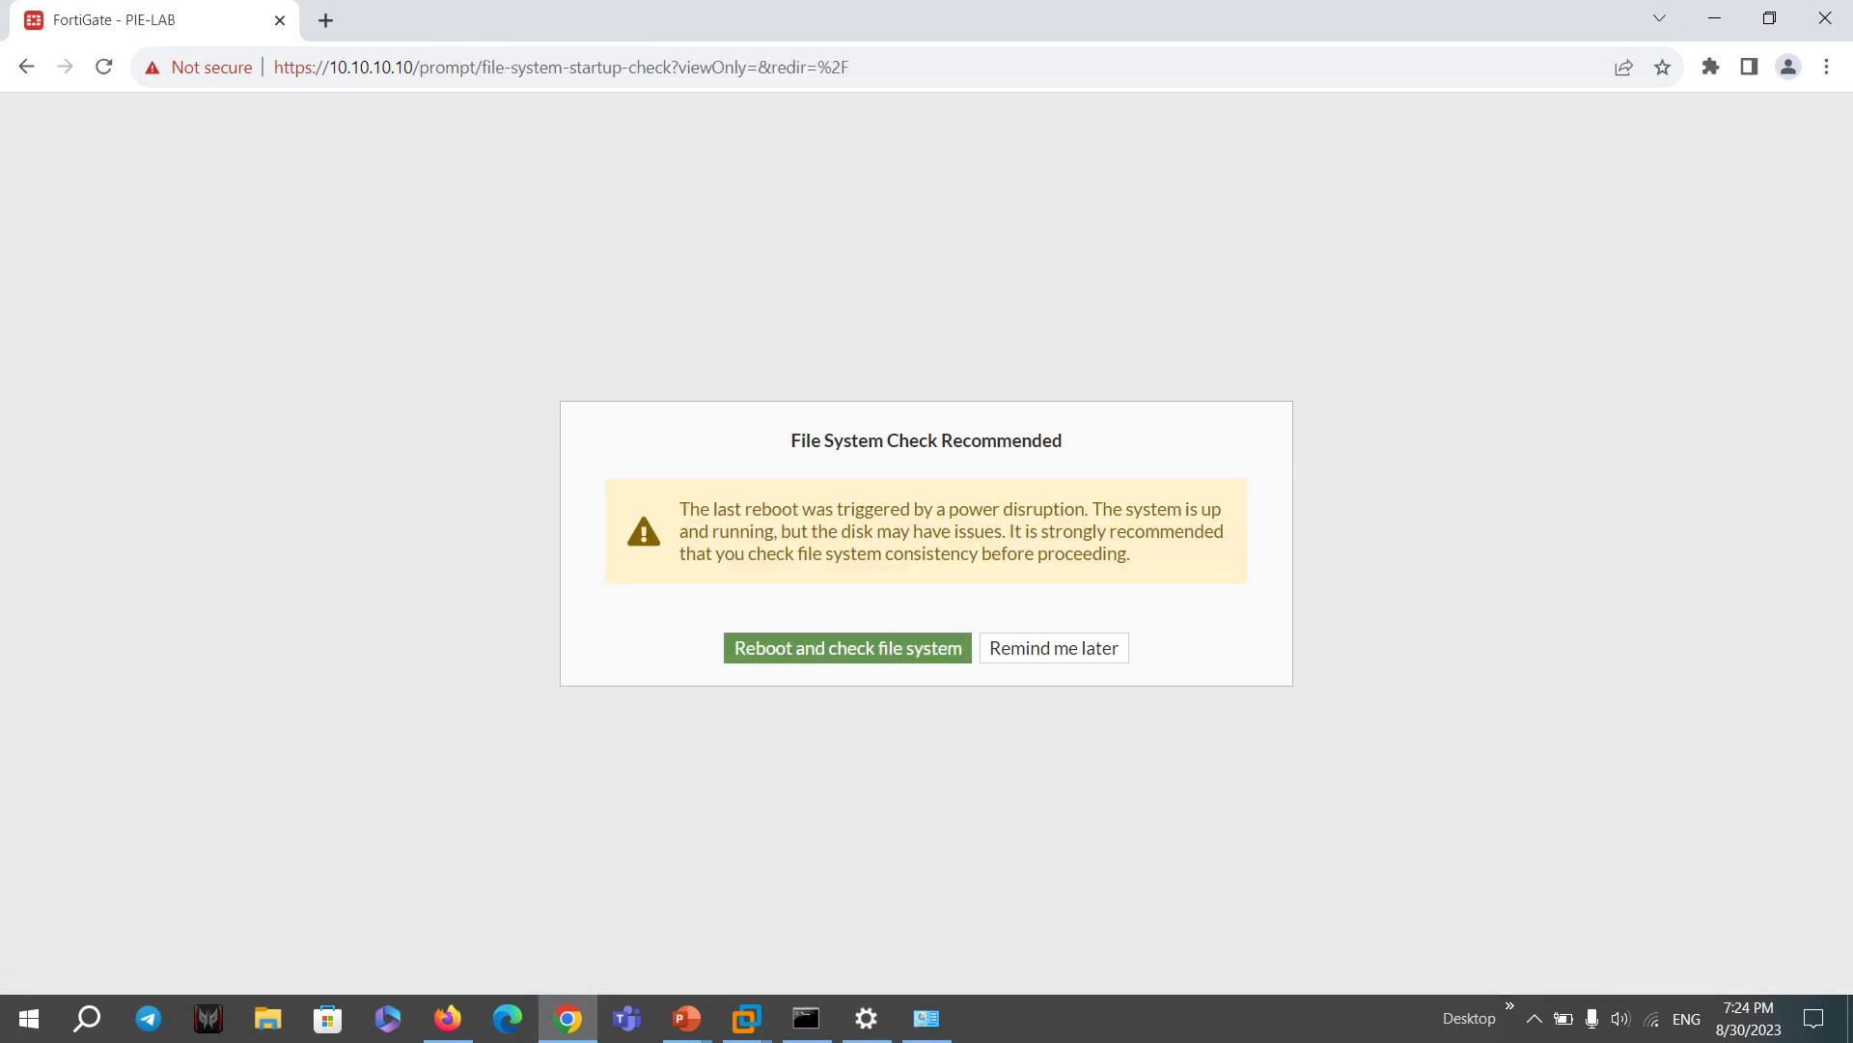
- Postpone the file system check and browse the navigation sidebar sections
left_click(1055, 648)
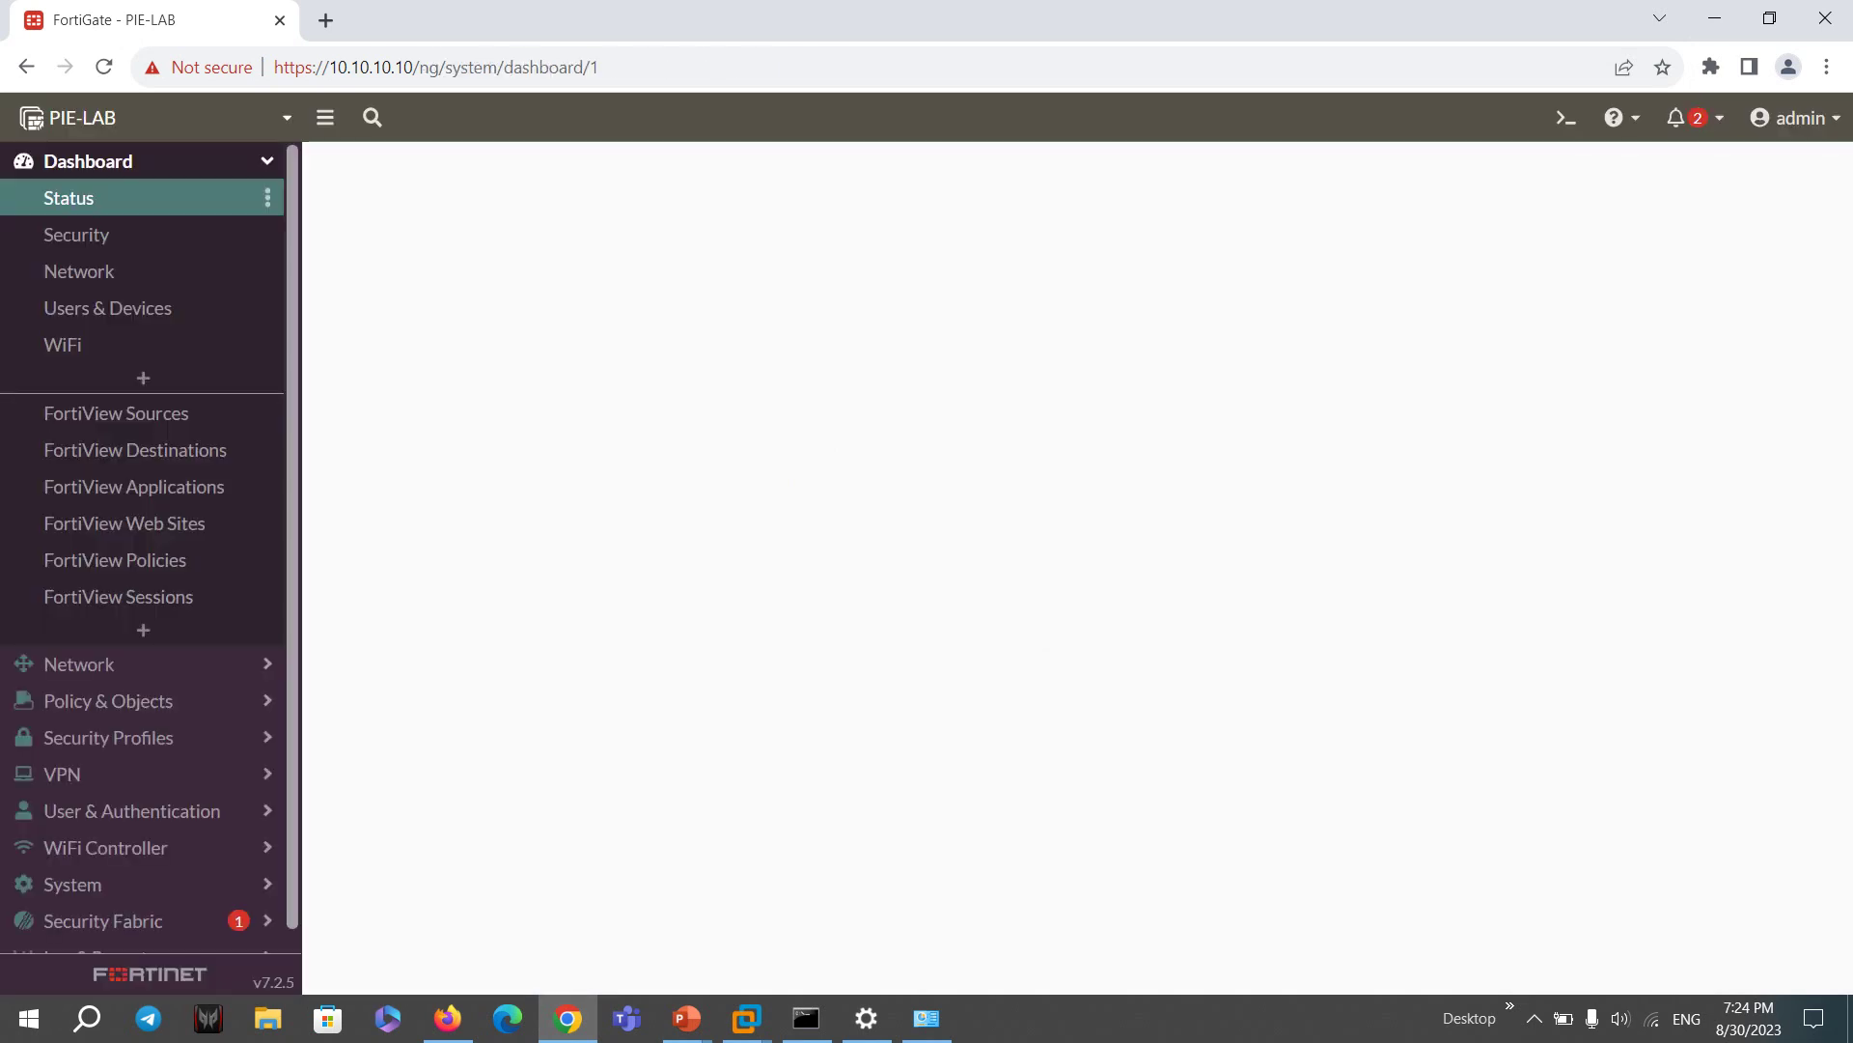
scroll(497, 579, "down", 2)
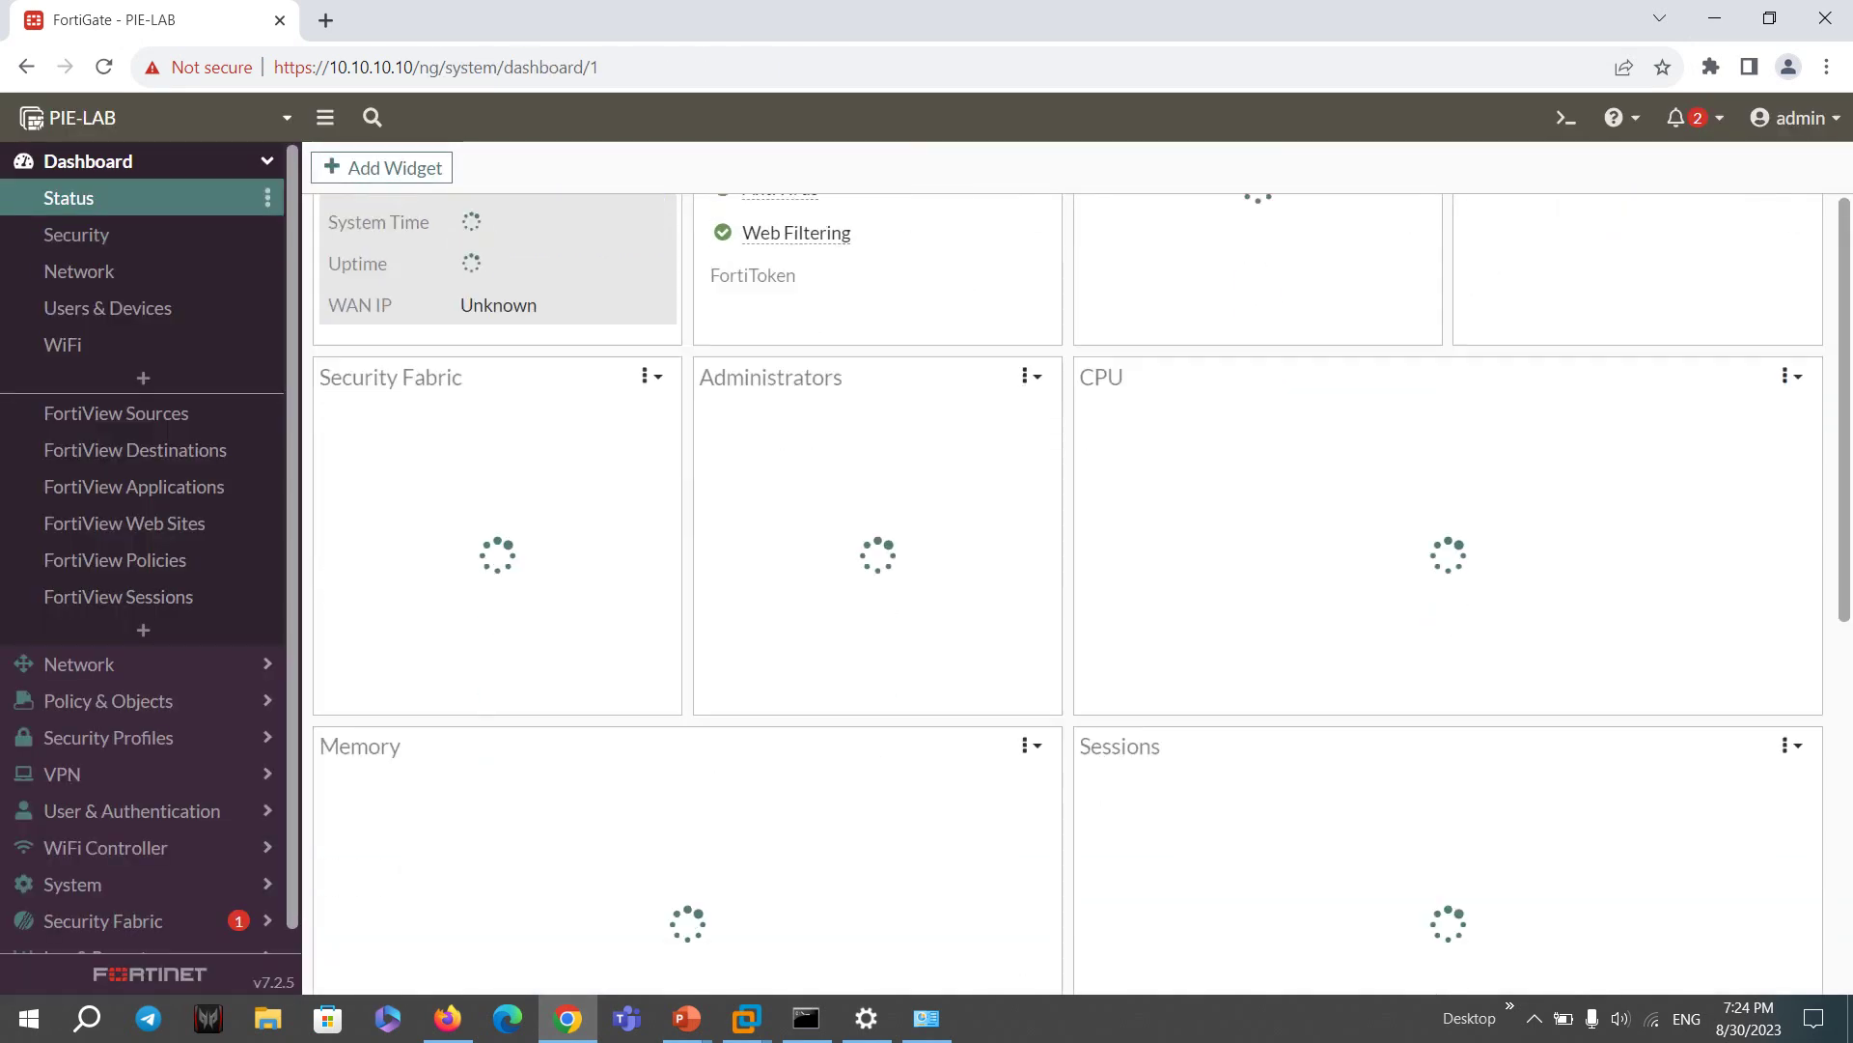
scroll(1081, 595, "down", 1)
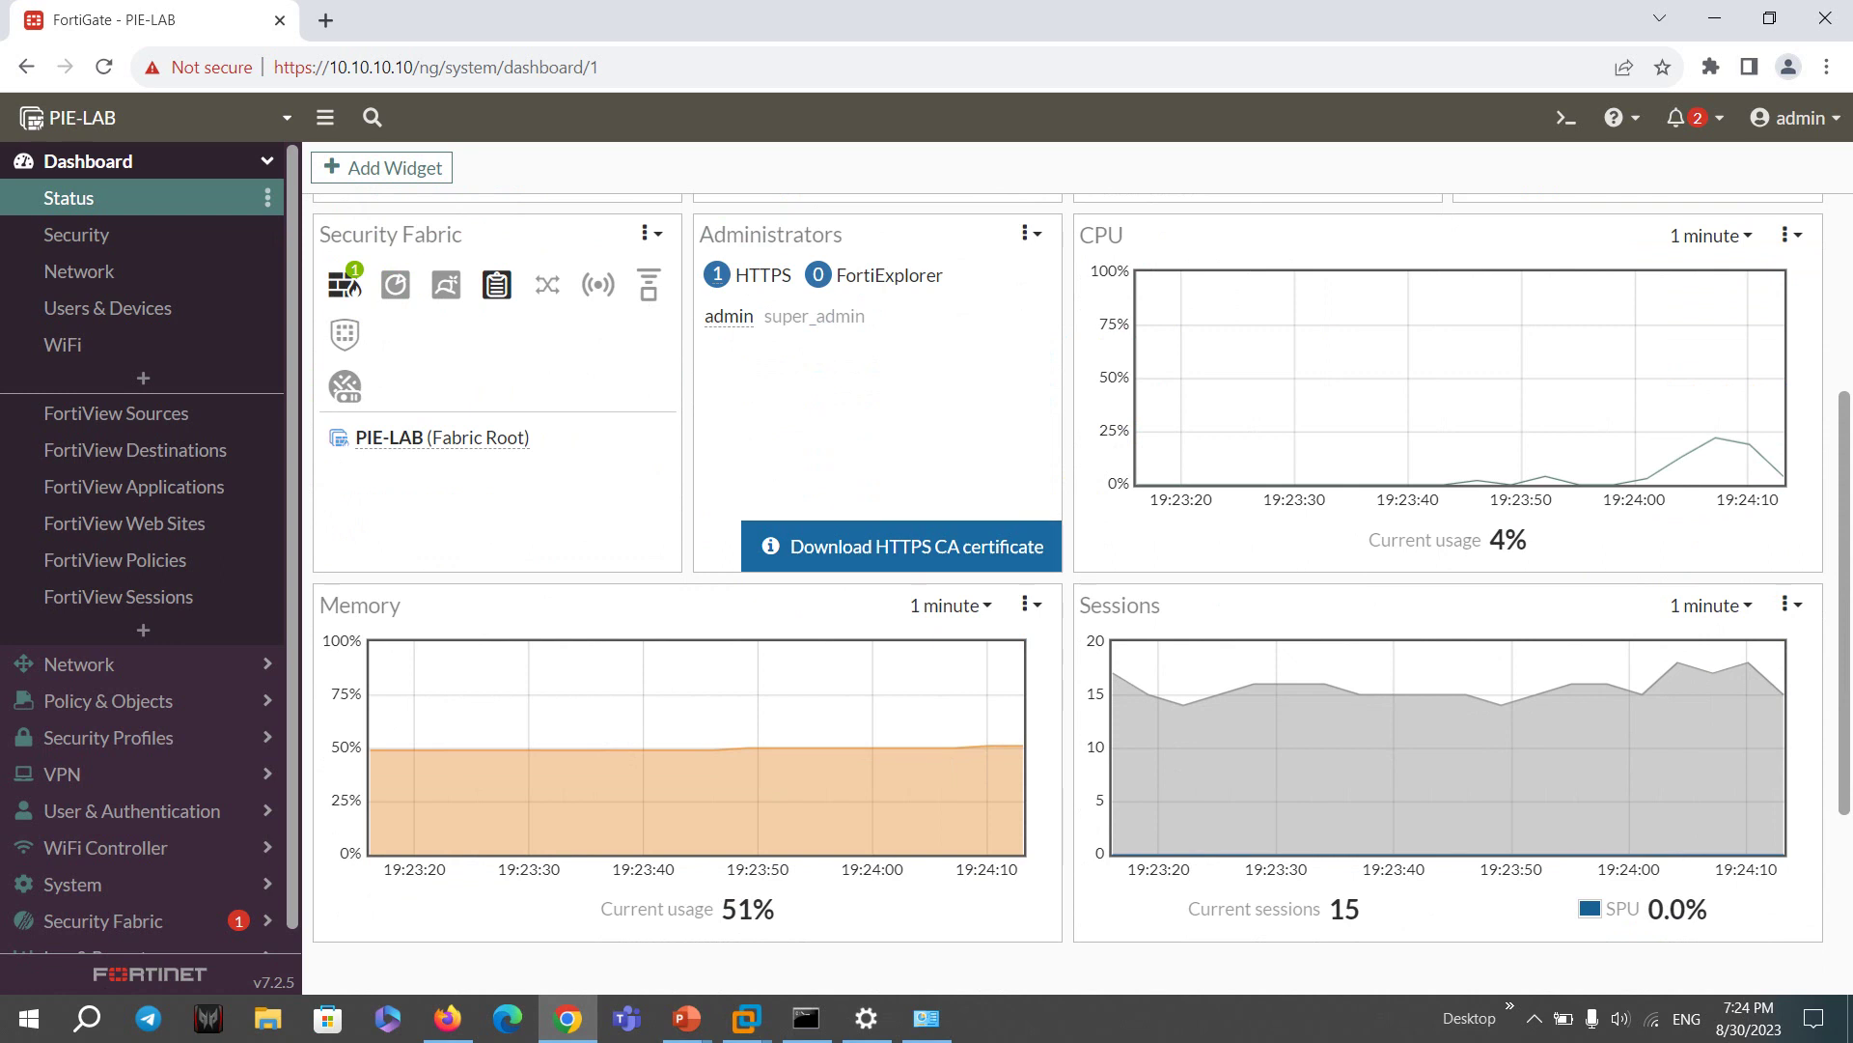
scroll(1071, 579, "down", 3)
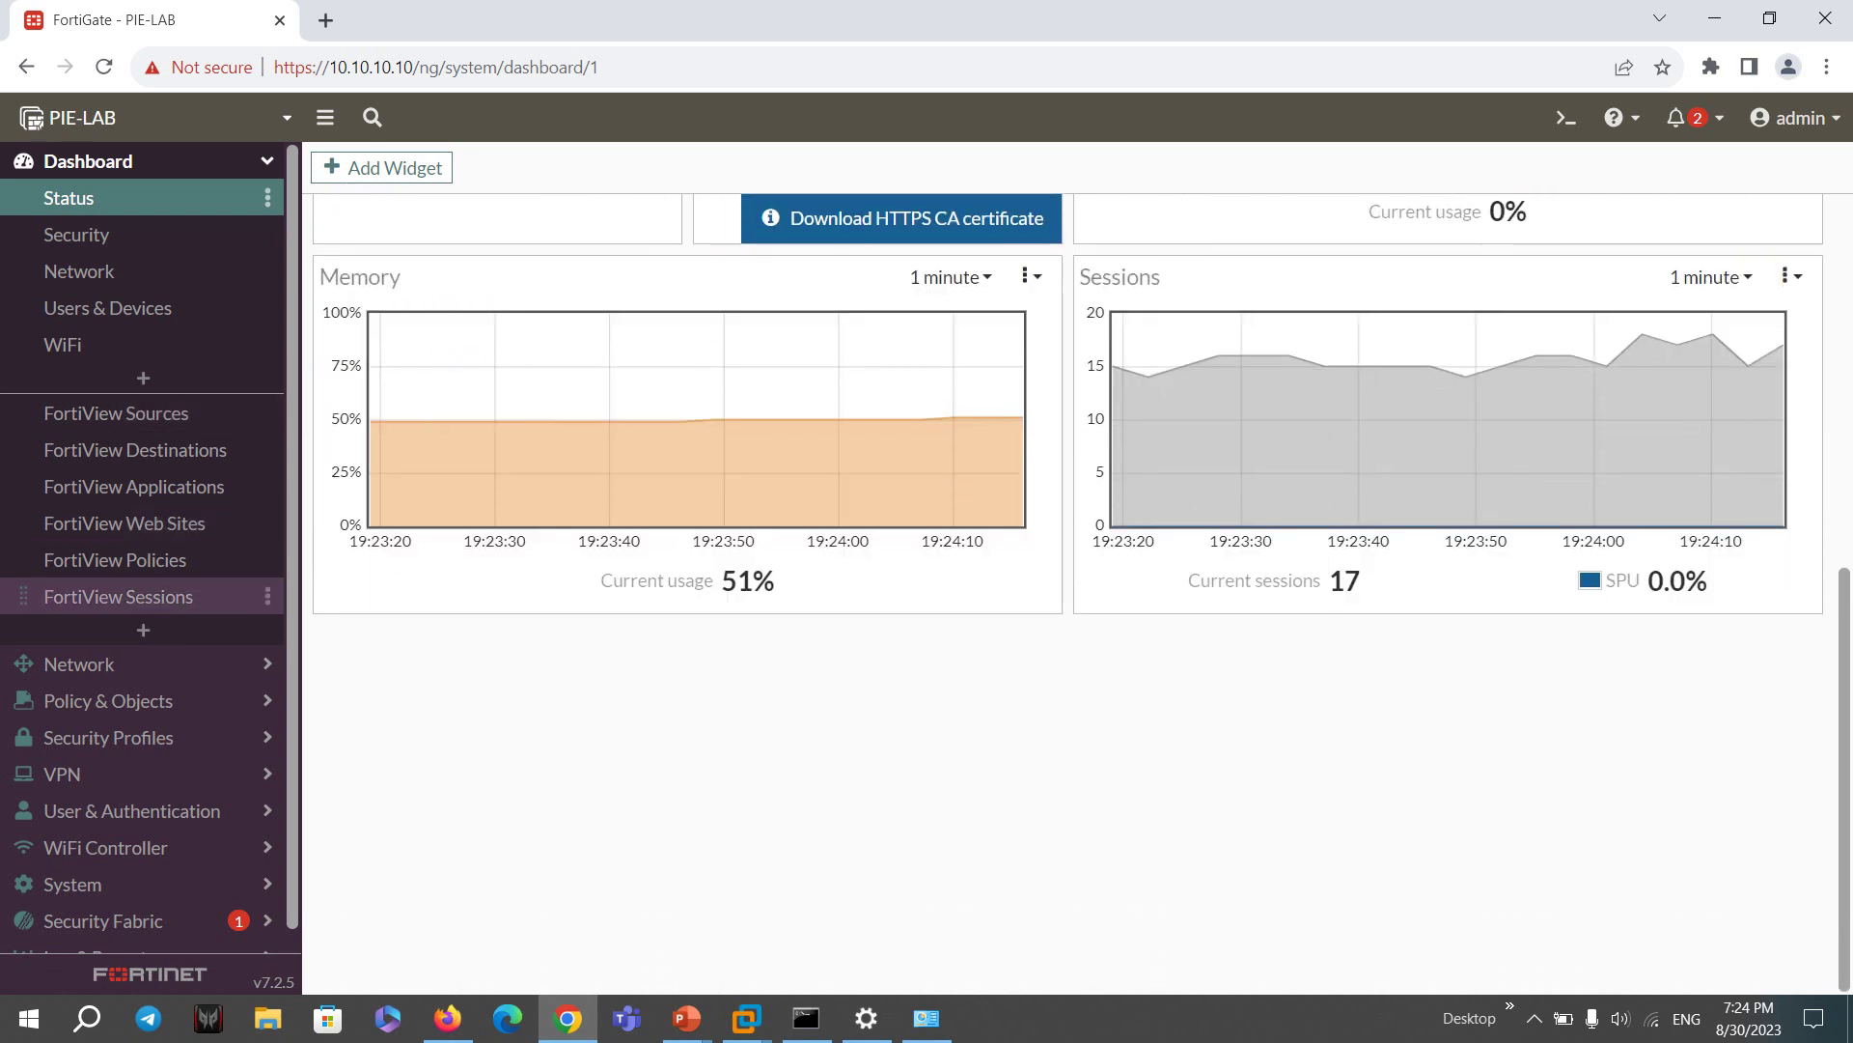
left_click(145, 161)
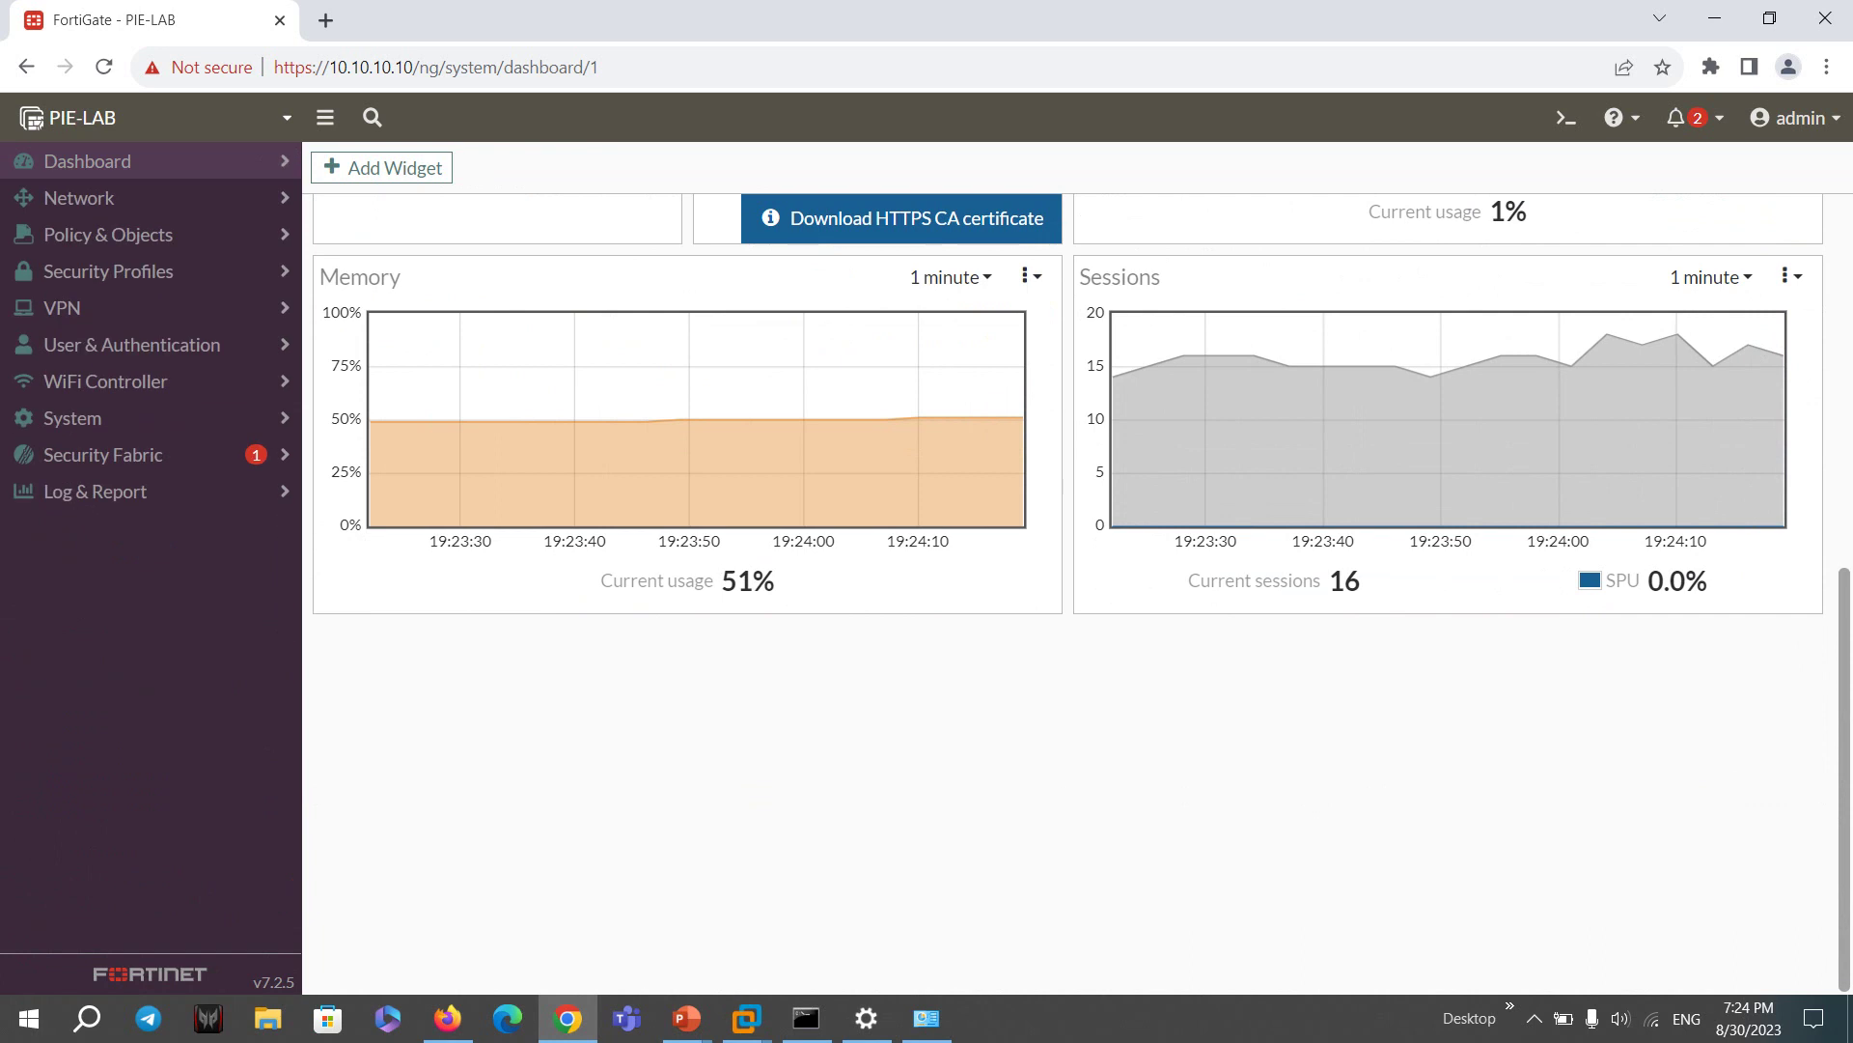
left_click(79, 198)
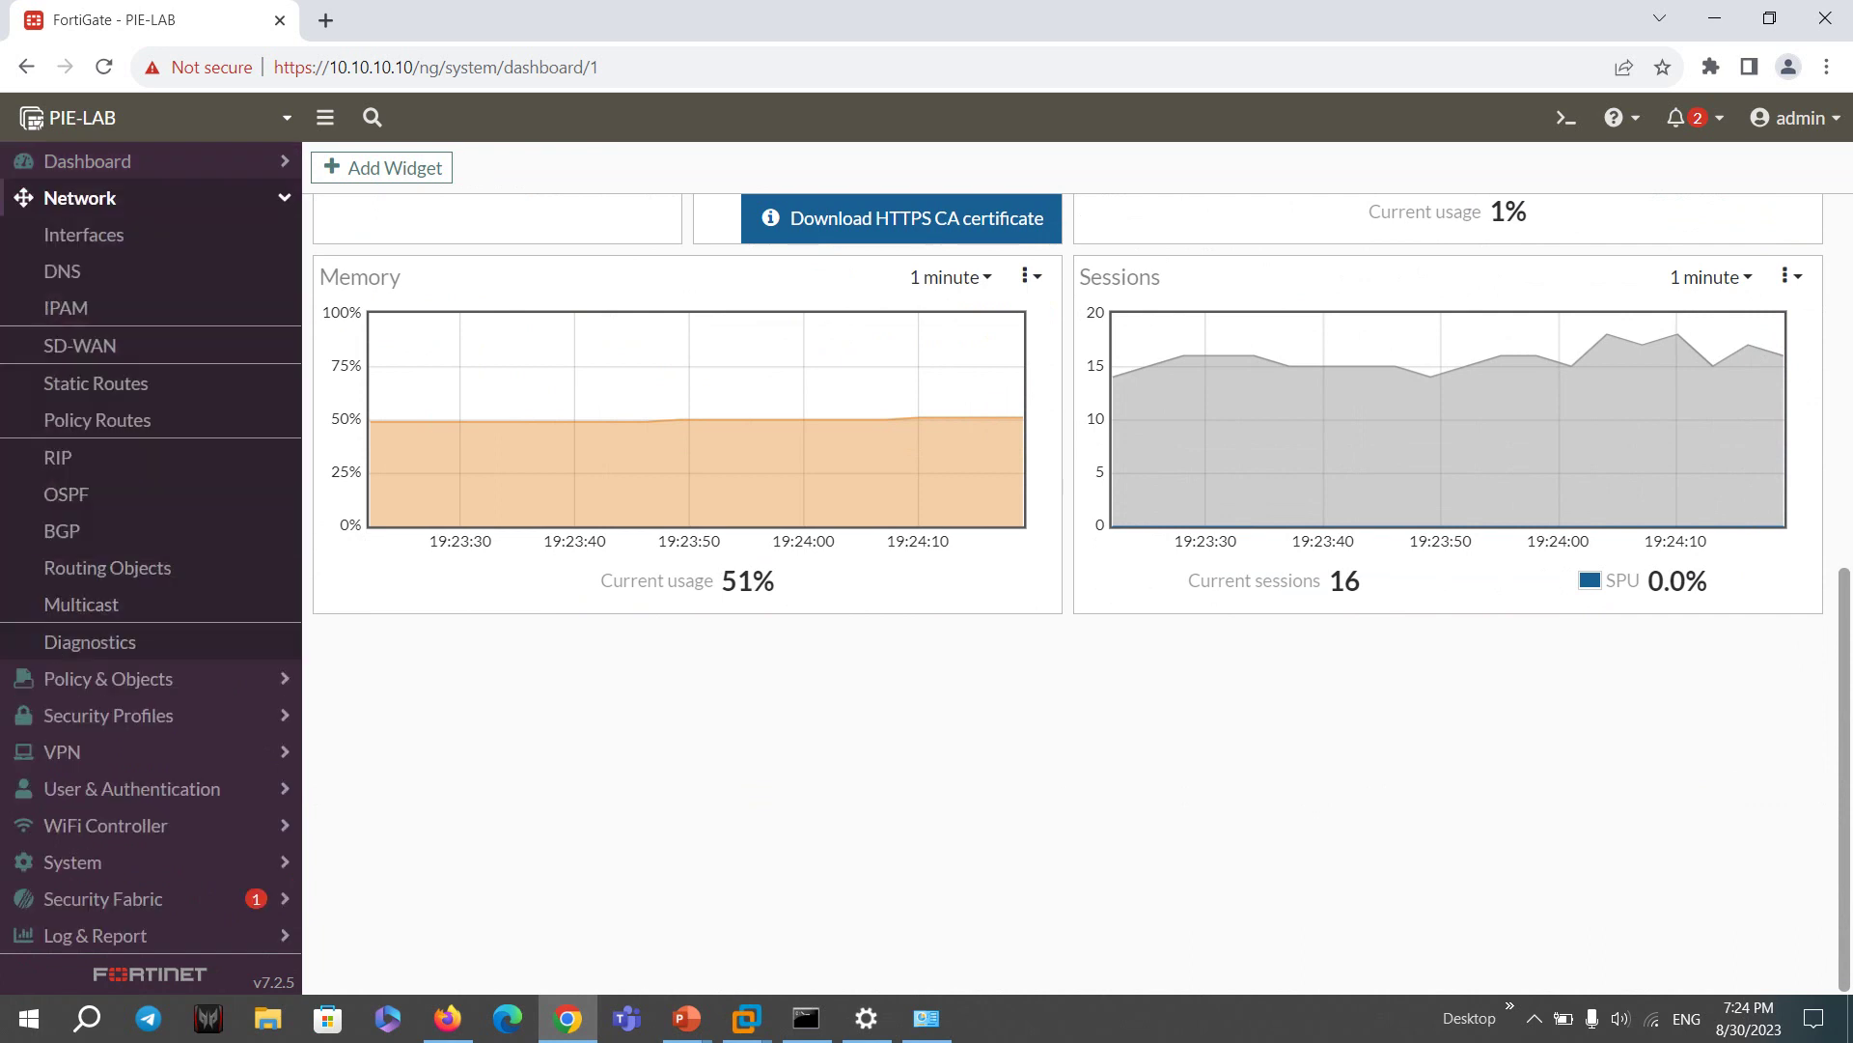
left_click(79, 197)
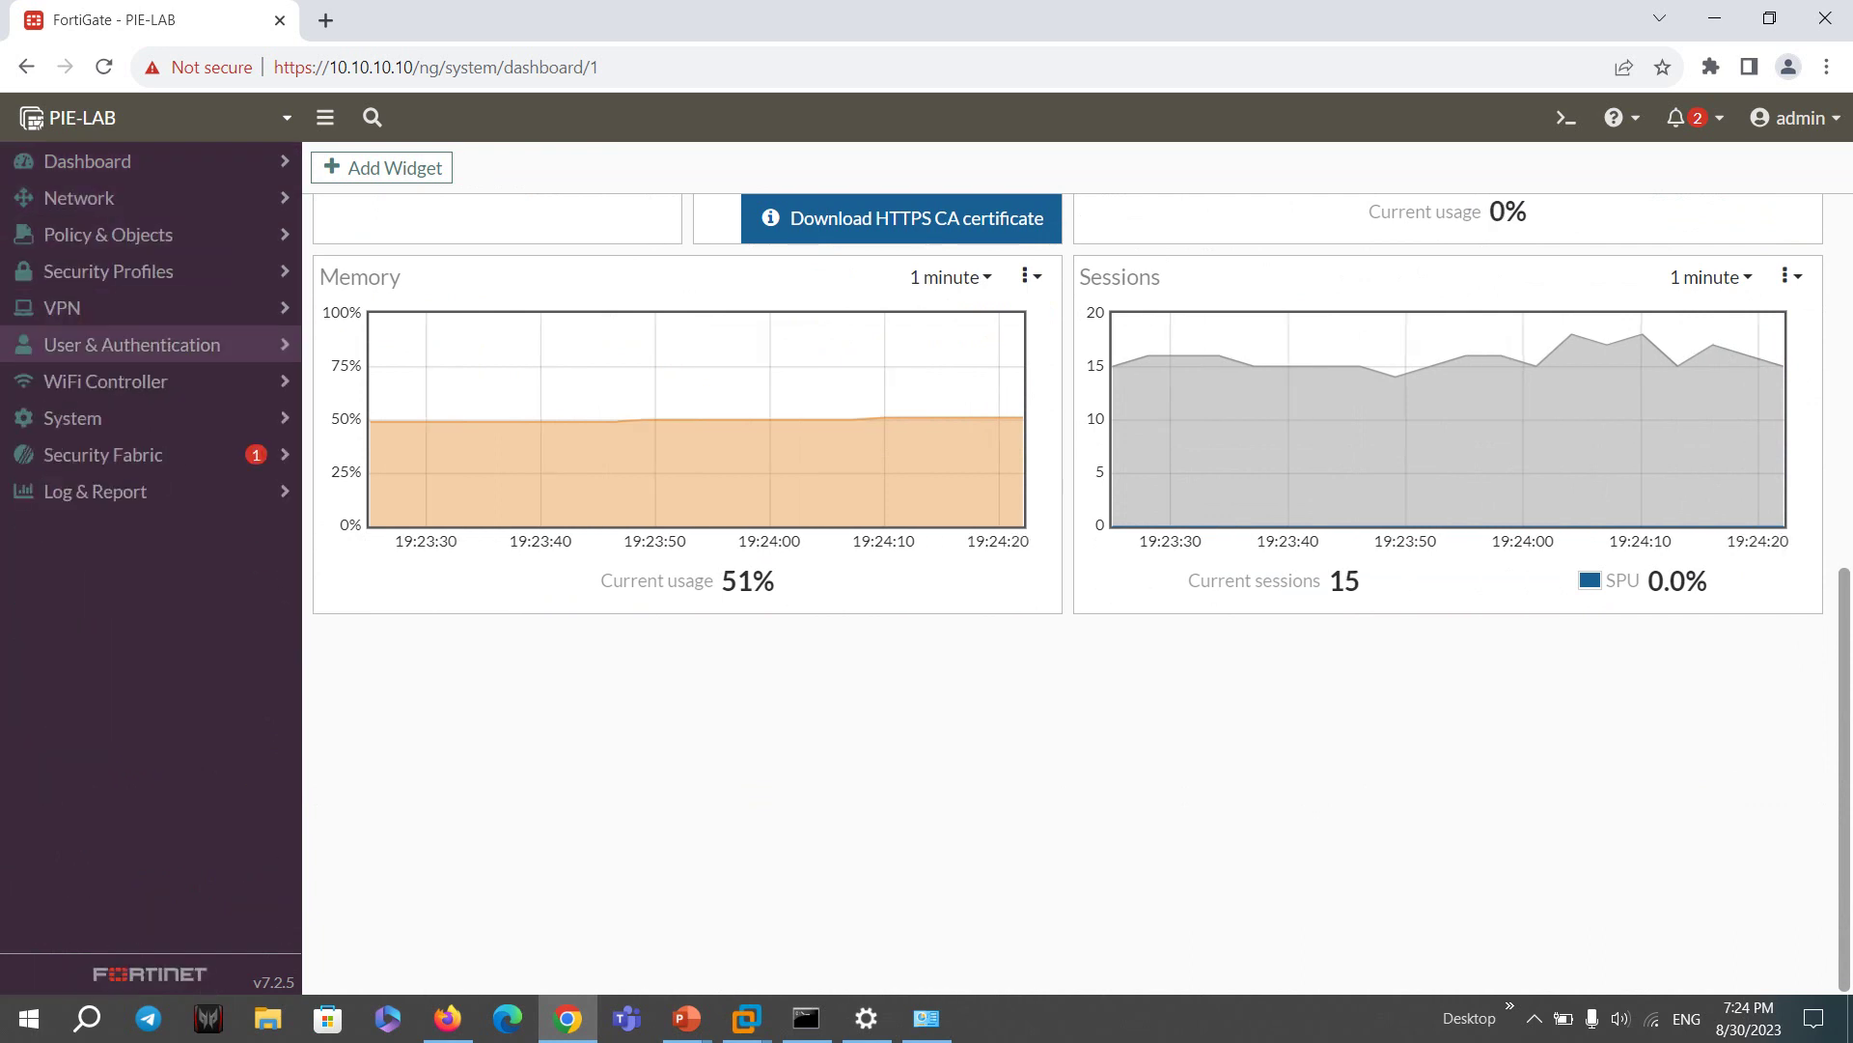
left_click(62, 308)
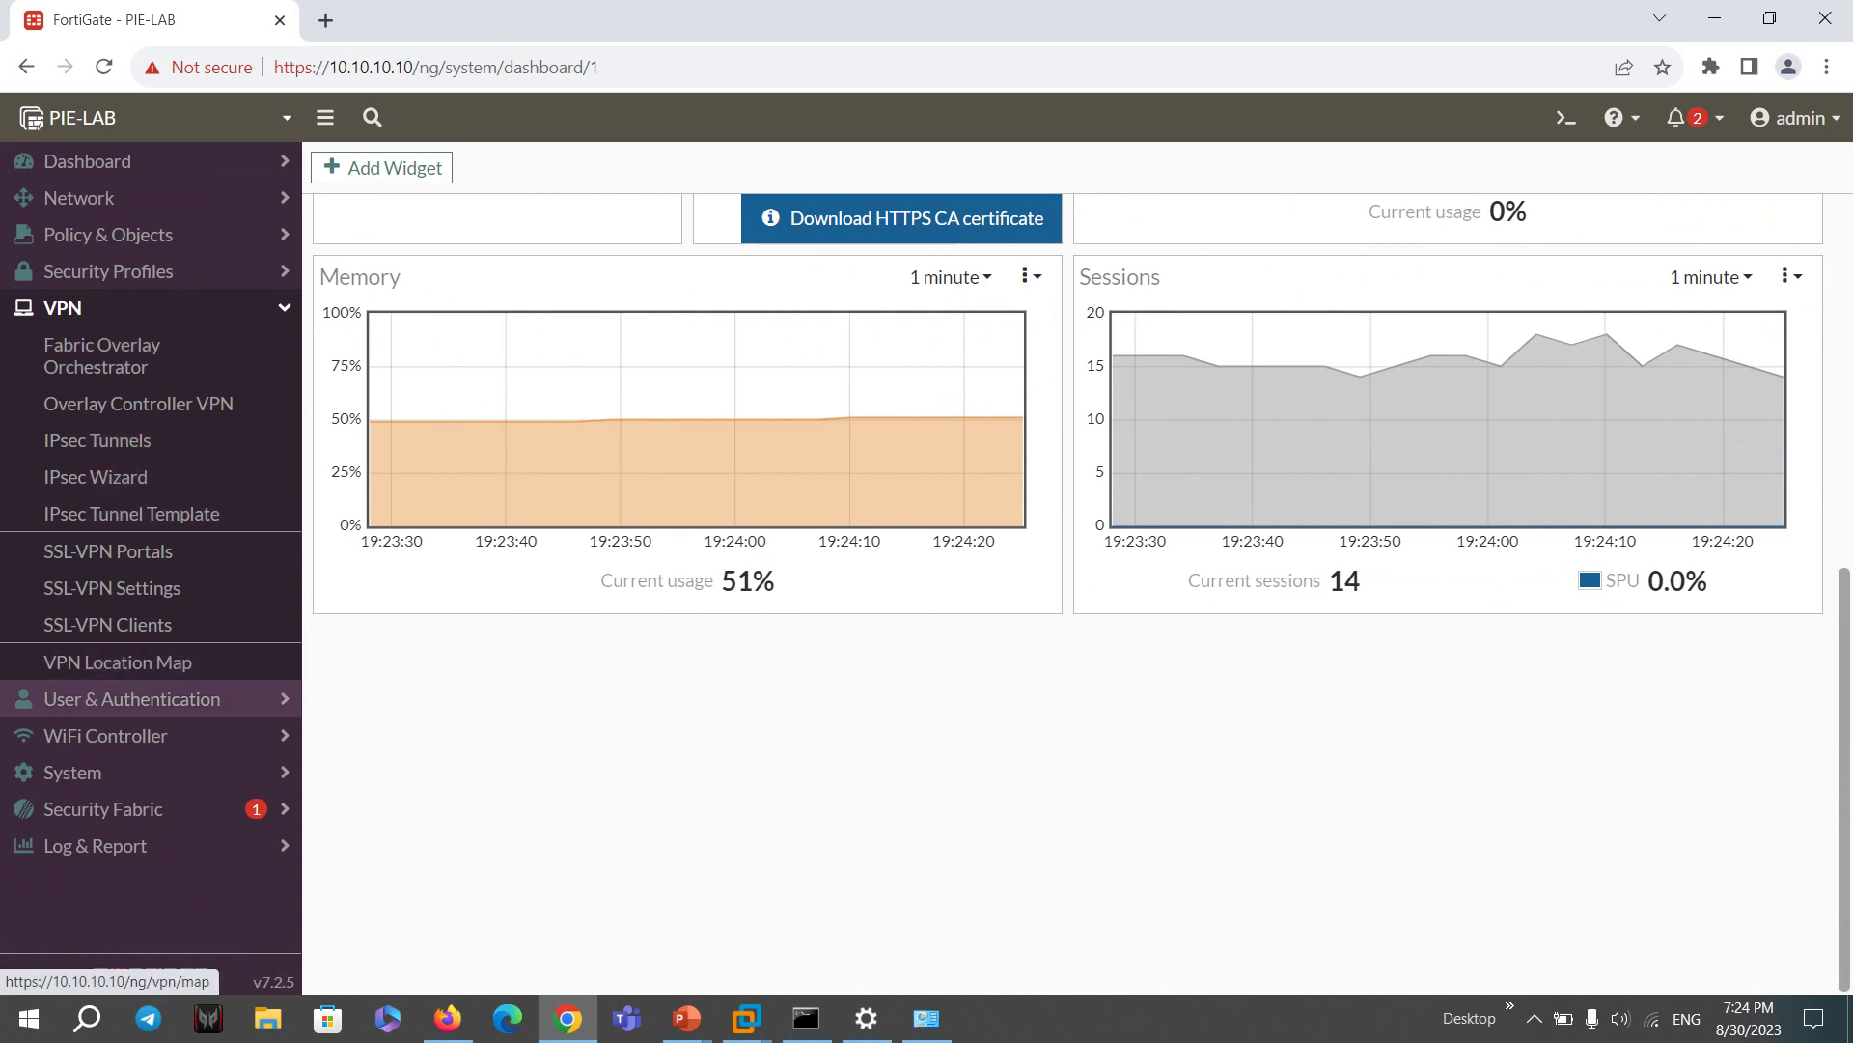
- Go to System > Admin Profiles and start a new admin profile
left_click(132, 698)
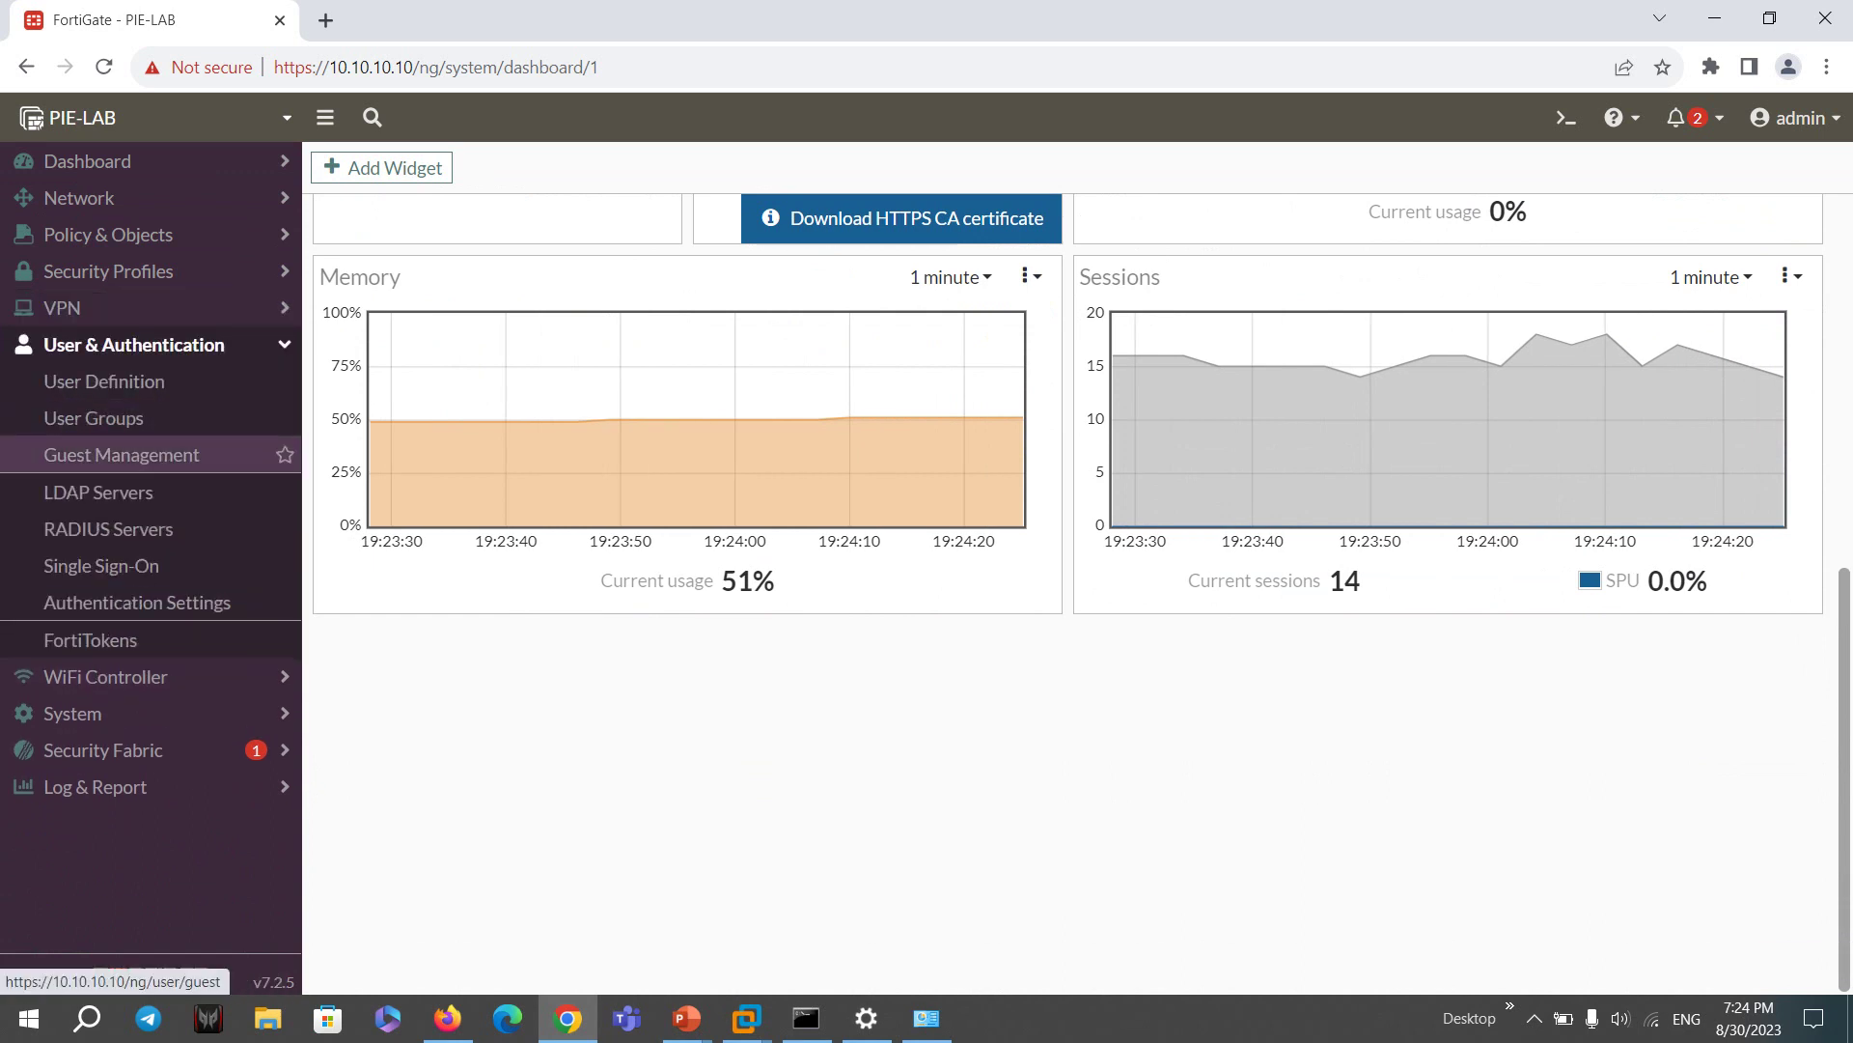
left_click(93, 418)
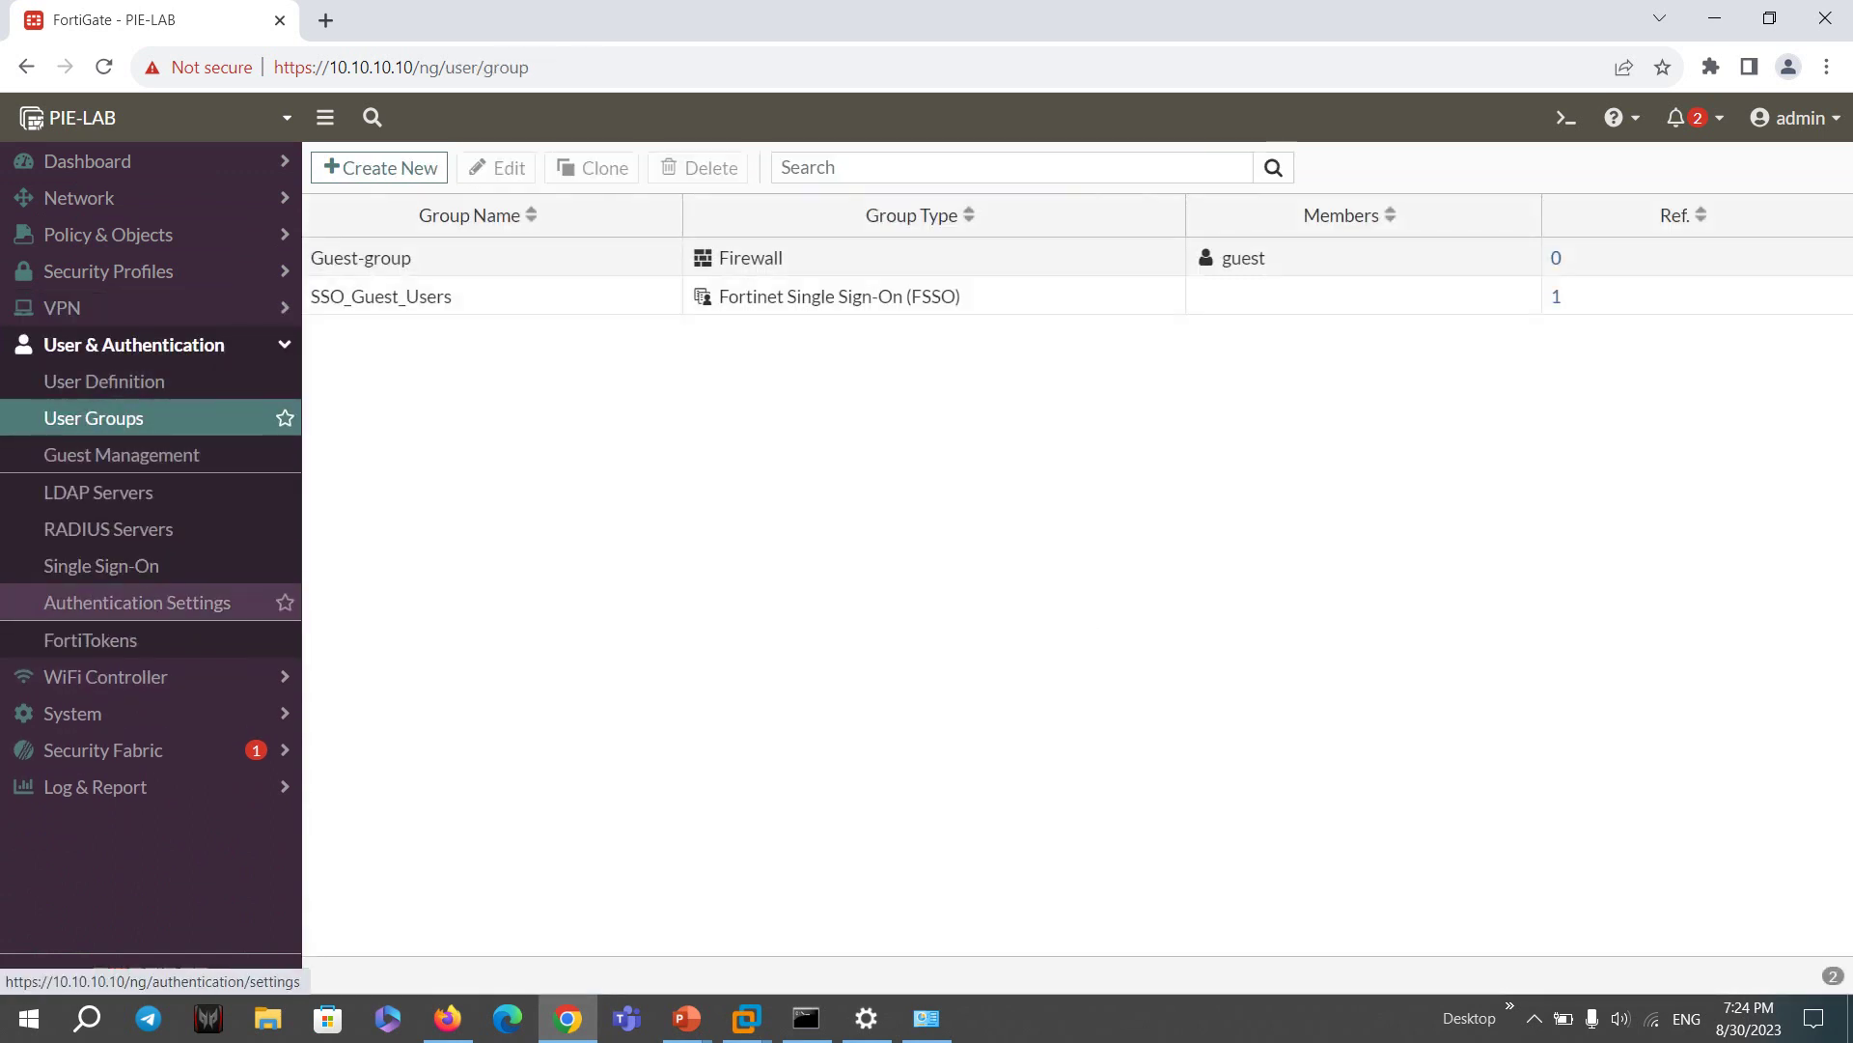
left_click(72, 714)
left_click(102, 492)
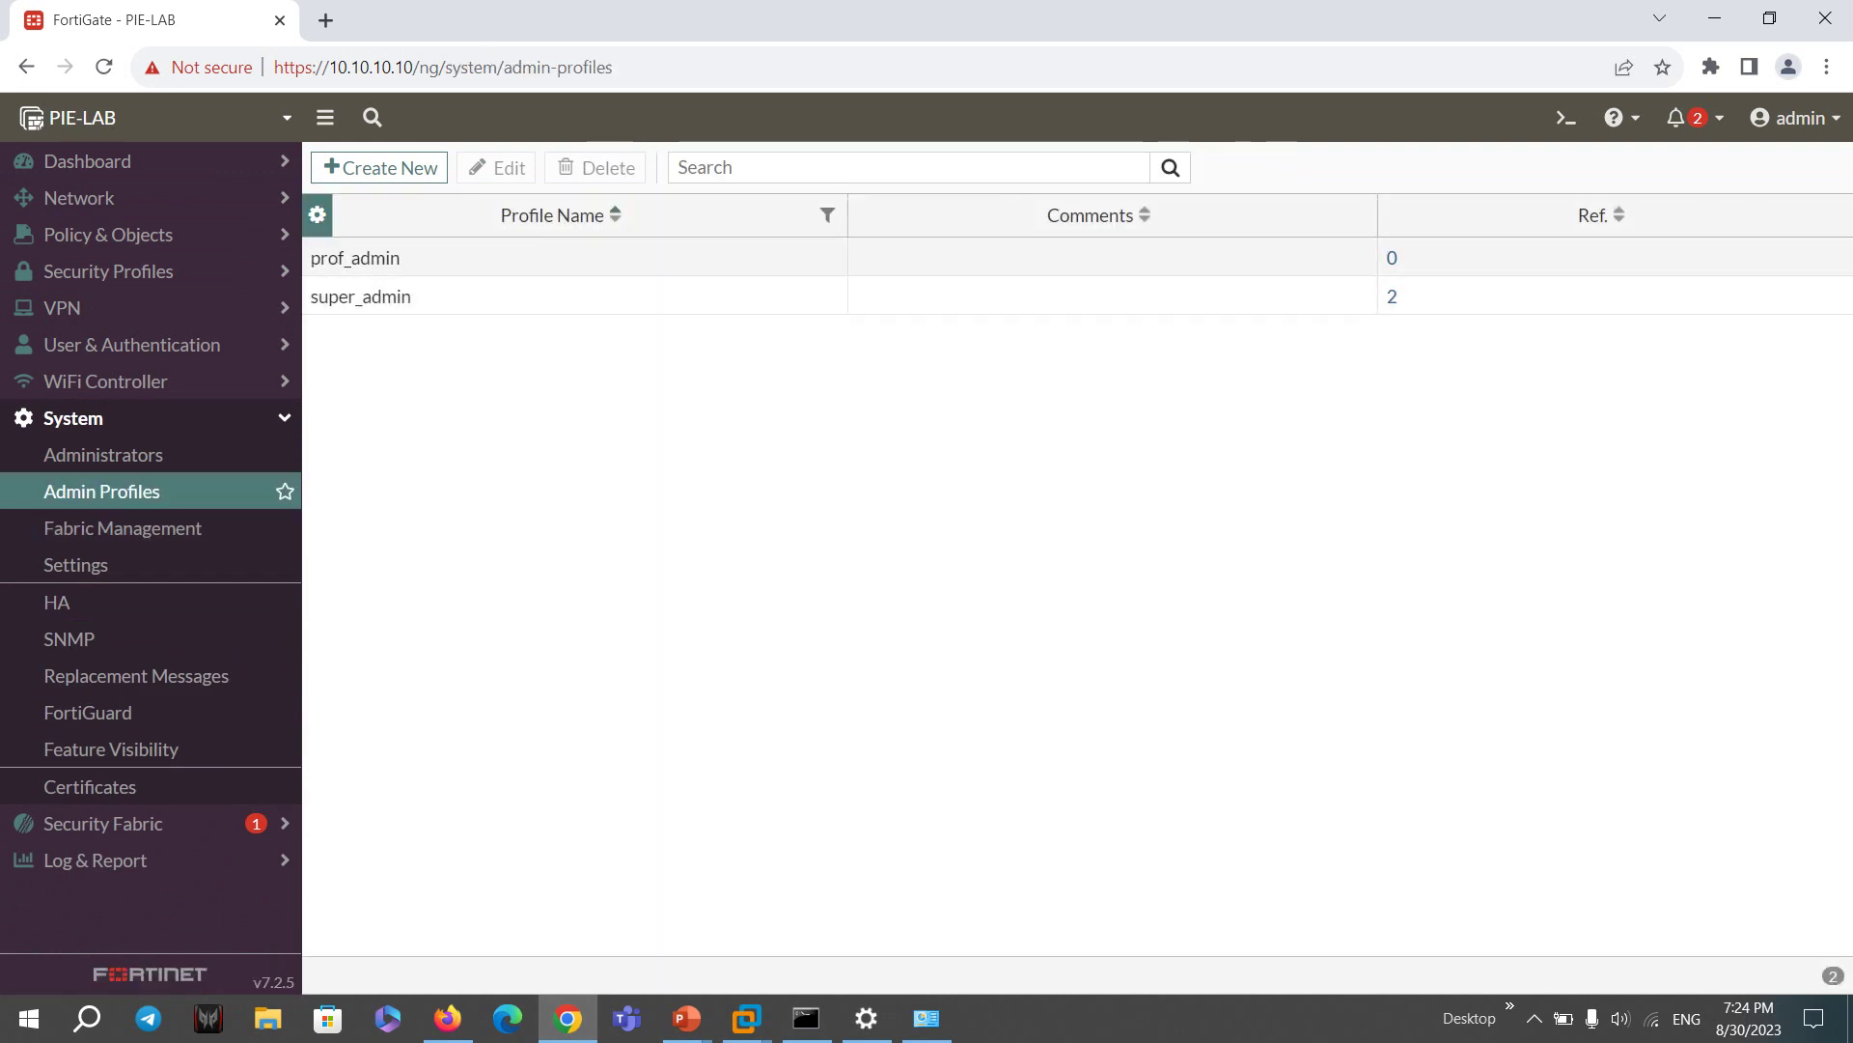
left_click(380, 168)
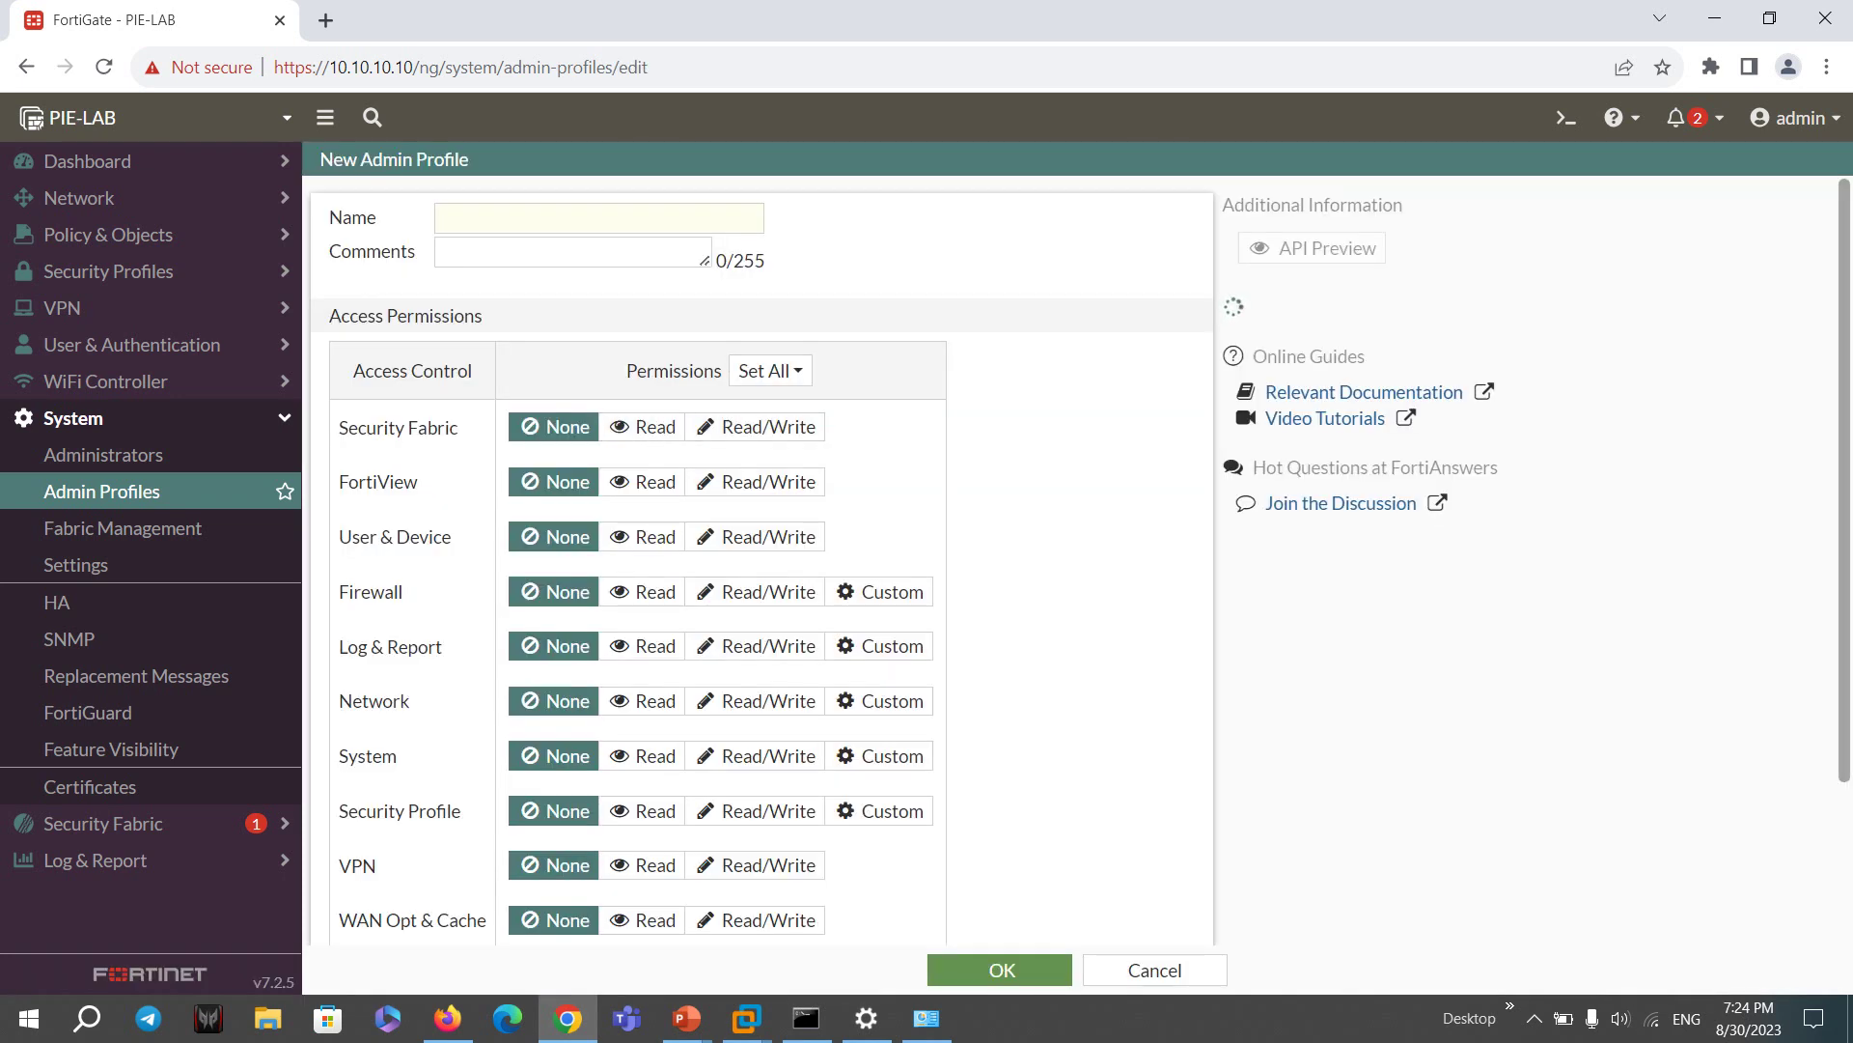
- Name the profile HelpDesk and give FortiView, User & Device, Firewall, Log & Report, Network and System read access
scroll(763, 560, "down", 2)
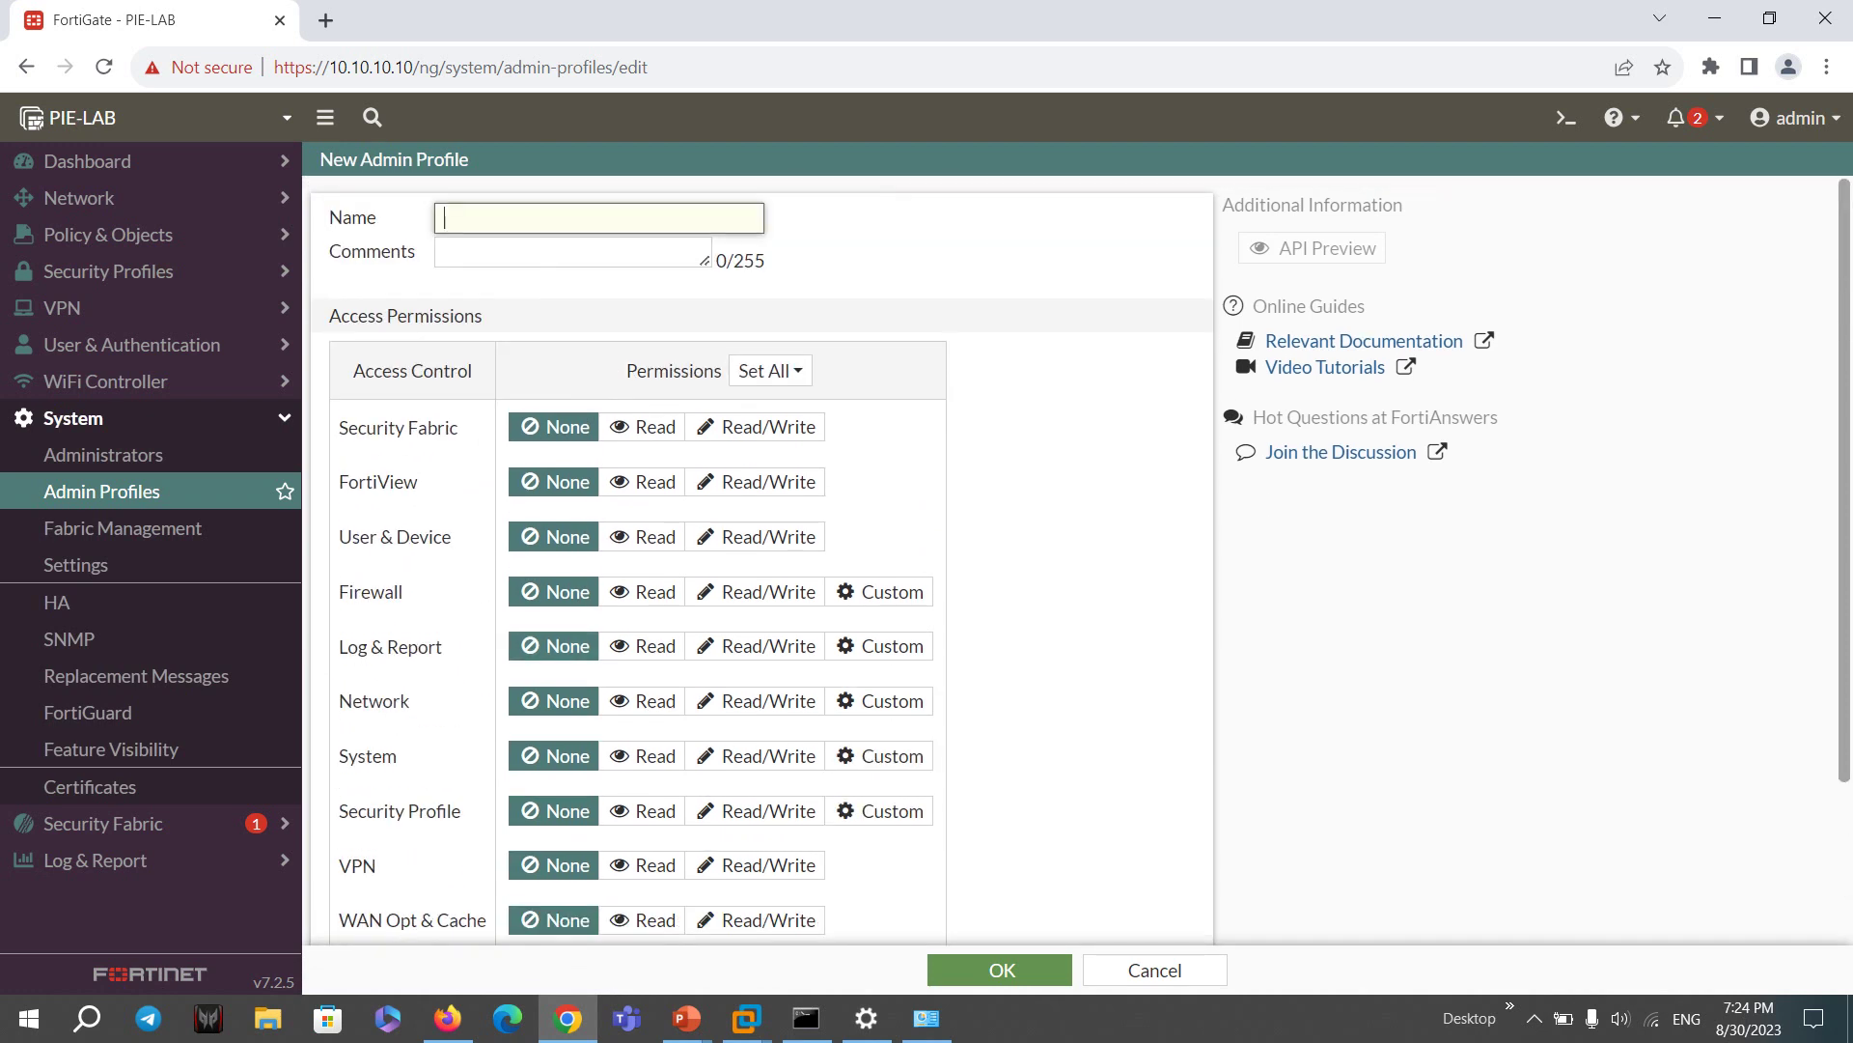
type("HelpDesk")
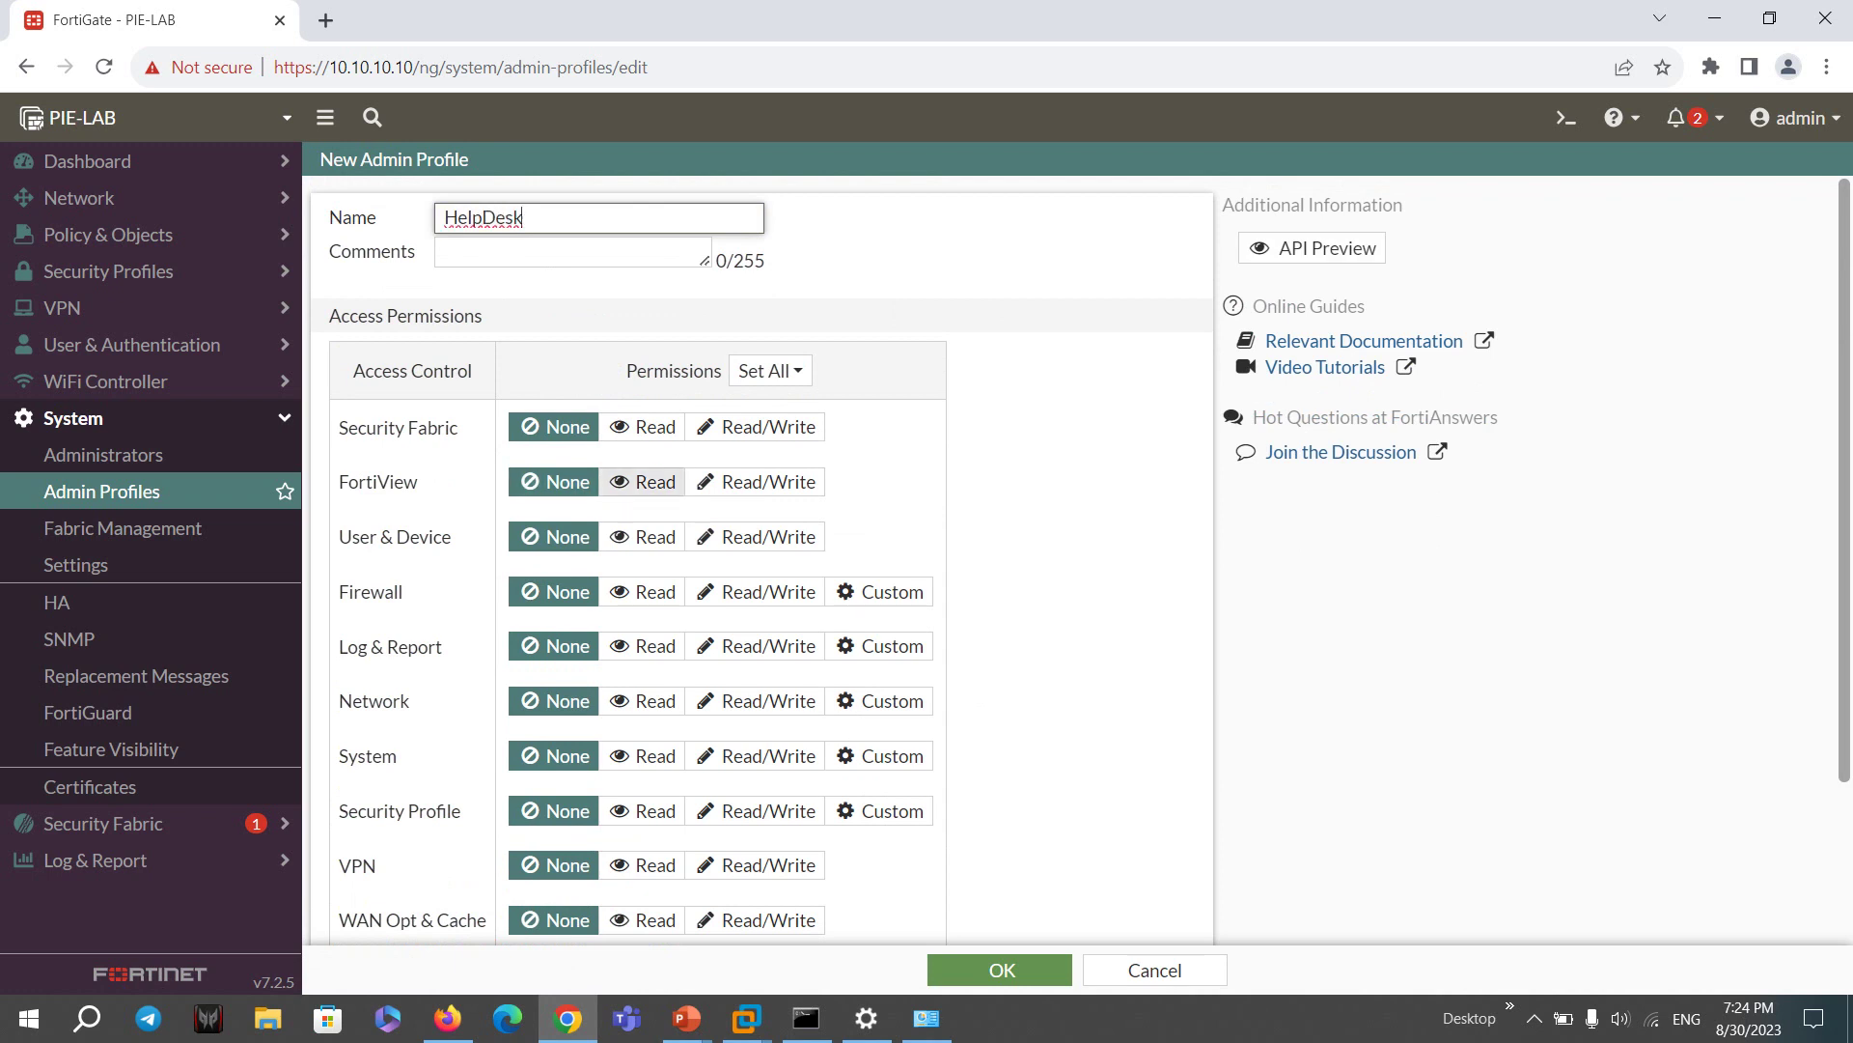
left_click(641, 482)
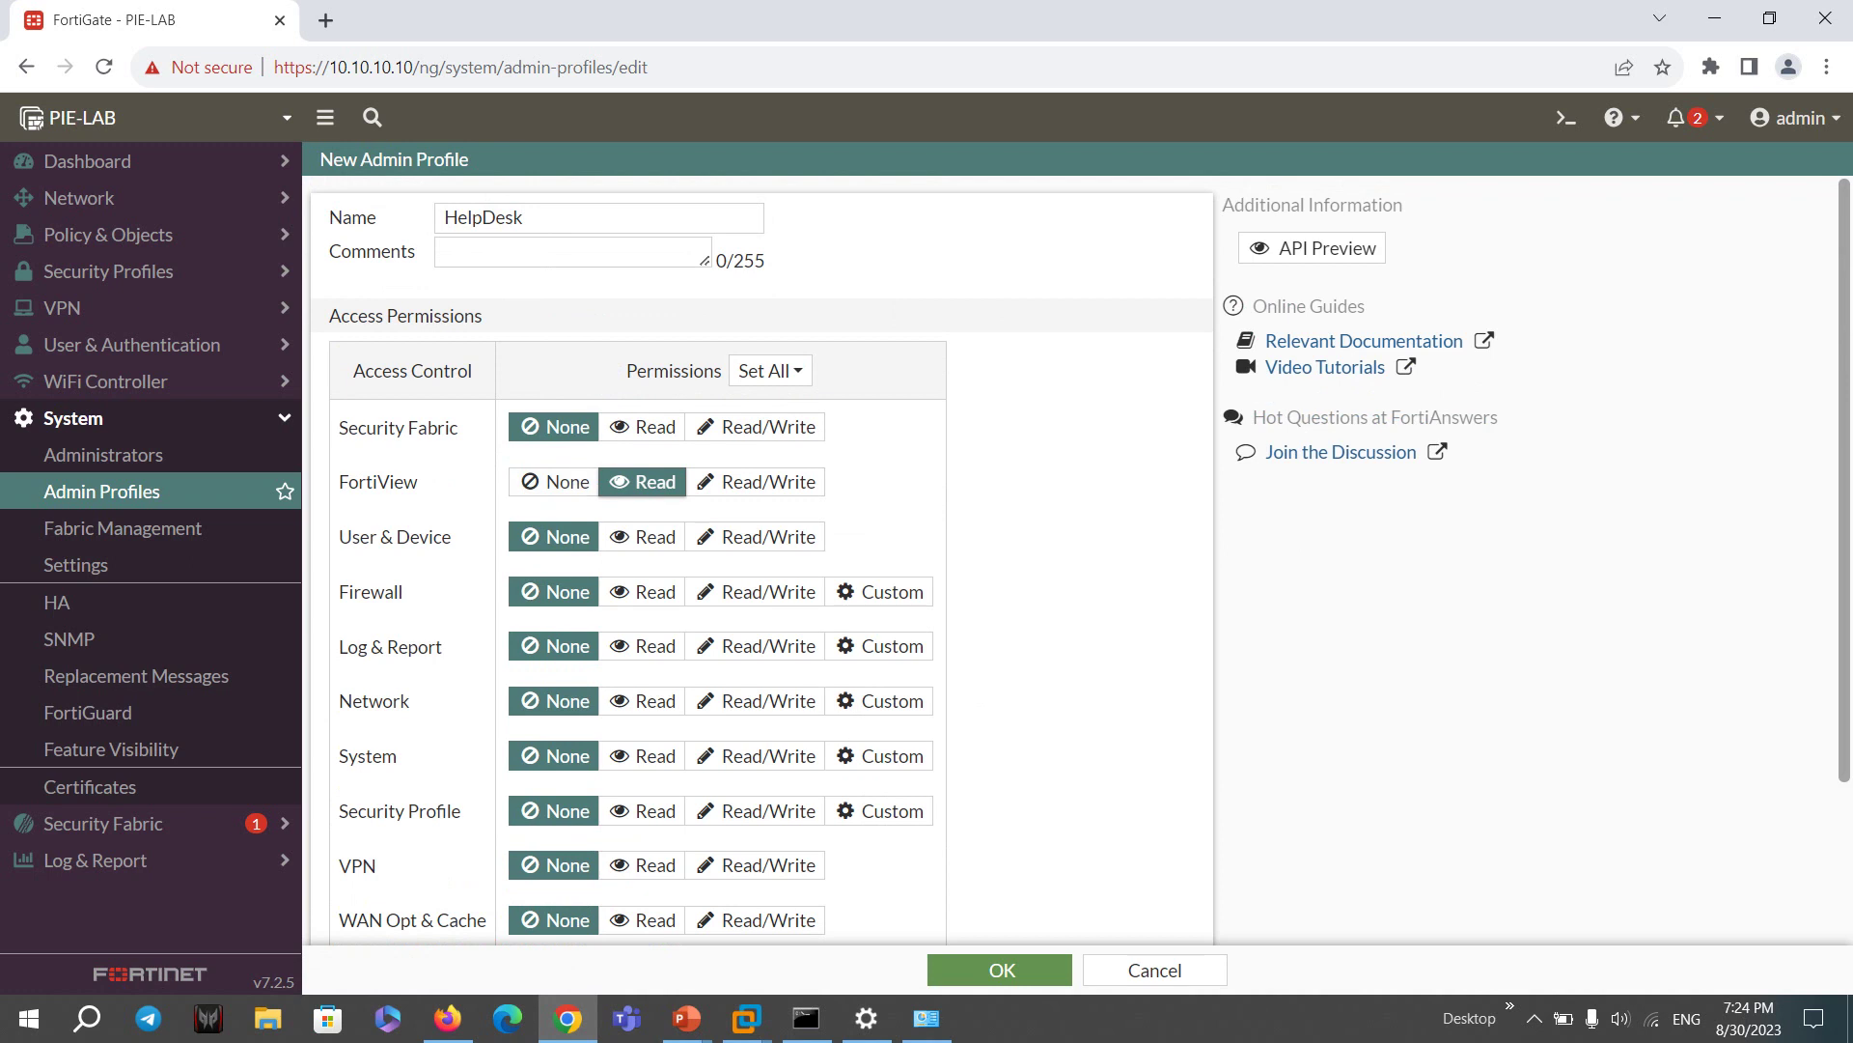
left_click(642, 536)
left_click(642, 592)
left_click(642, 645)
scroll(642, 584, "down", 1)
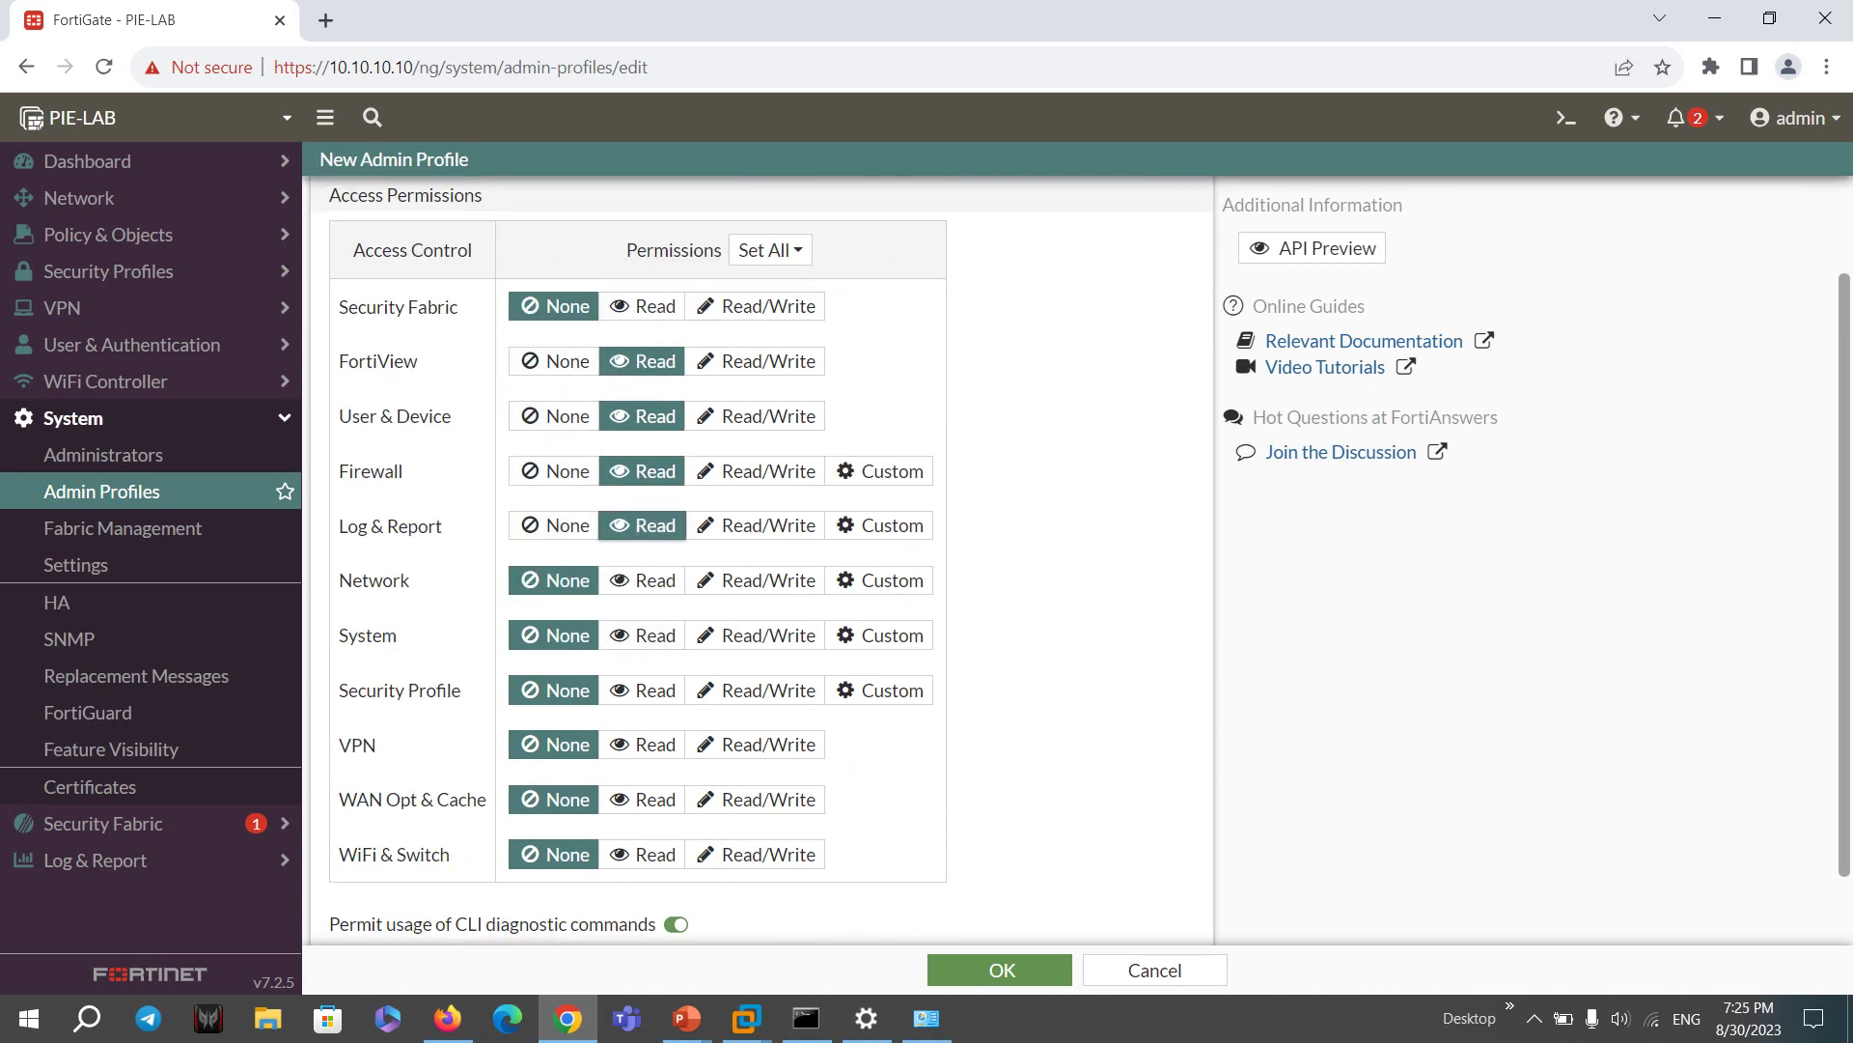
left_click(642, 580)
scroll(642, 618, "down", 1)
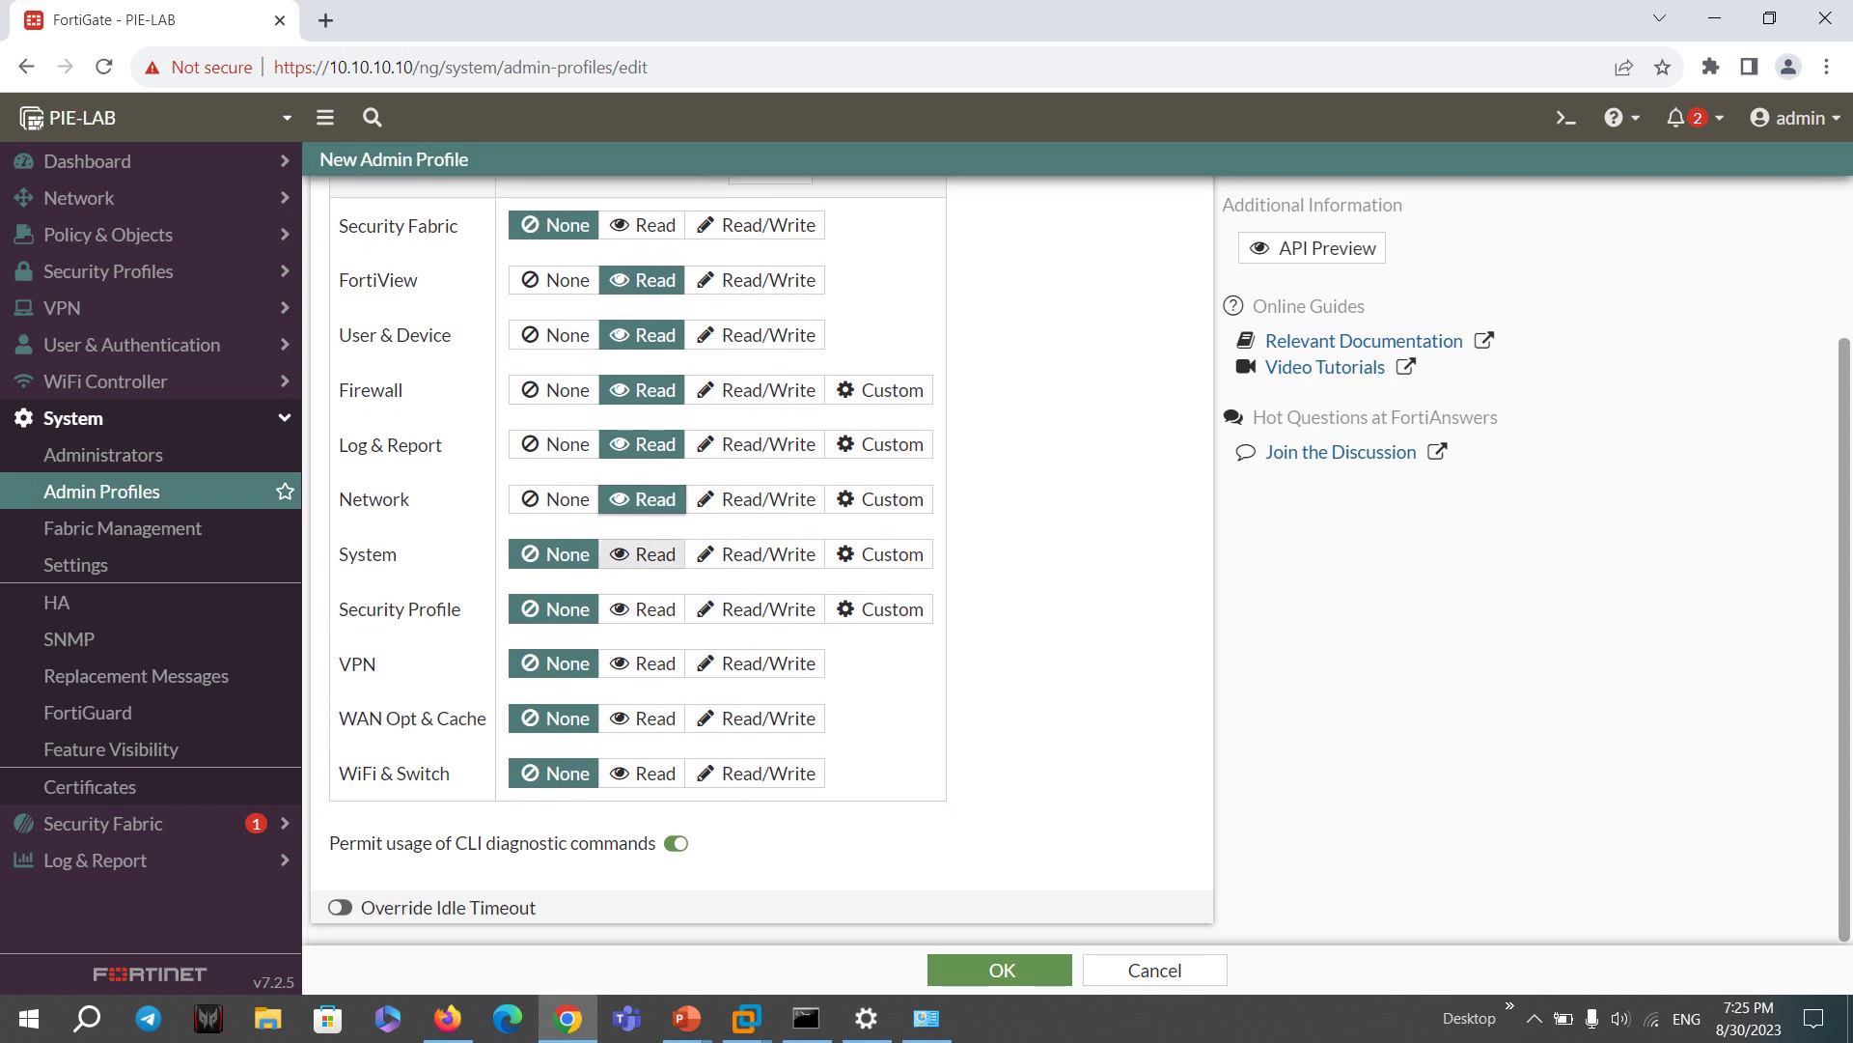
left_click(642, 554)
- Change the idle timeout to 1 and review the profile name and permission rows
scroll(642, 579, "up", 1)
scroll(641, 675, "down", 1)
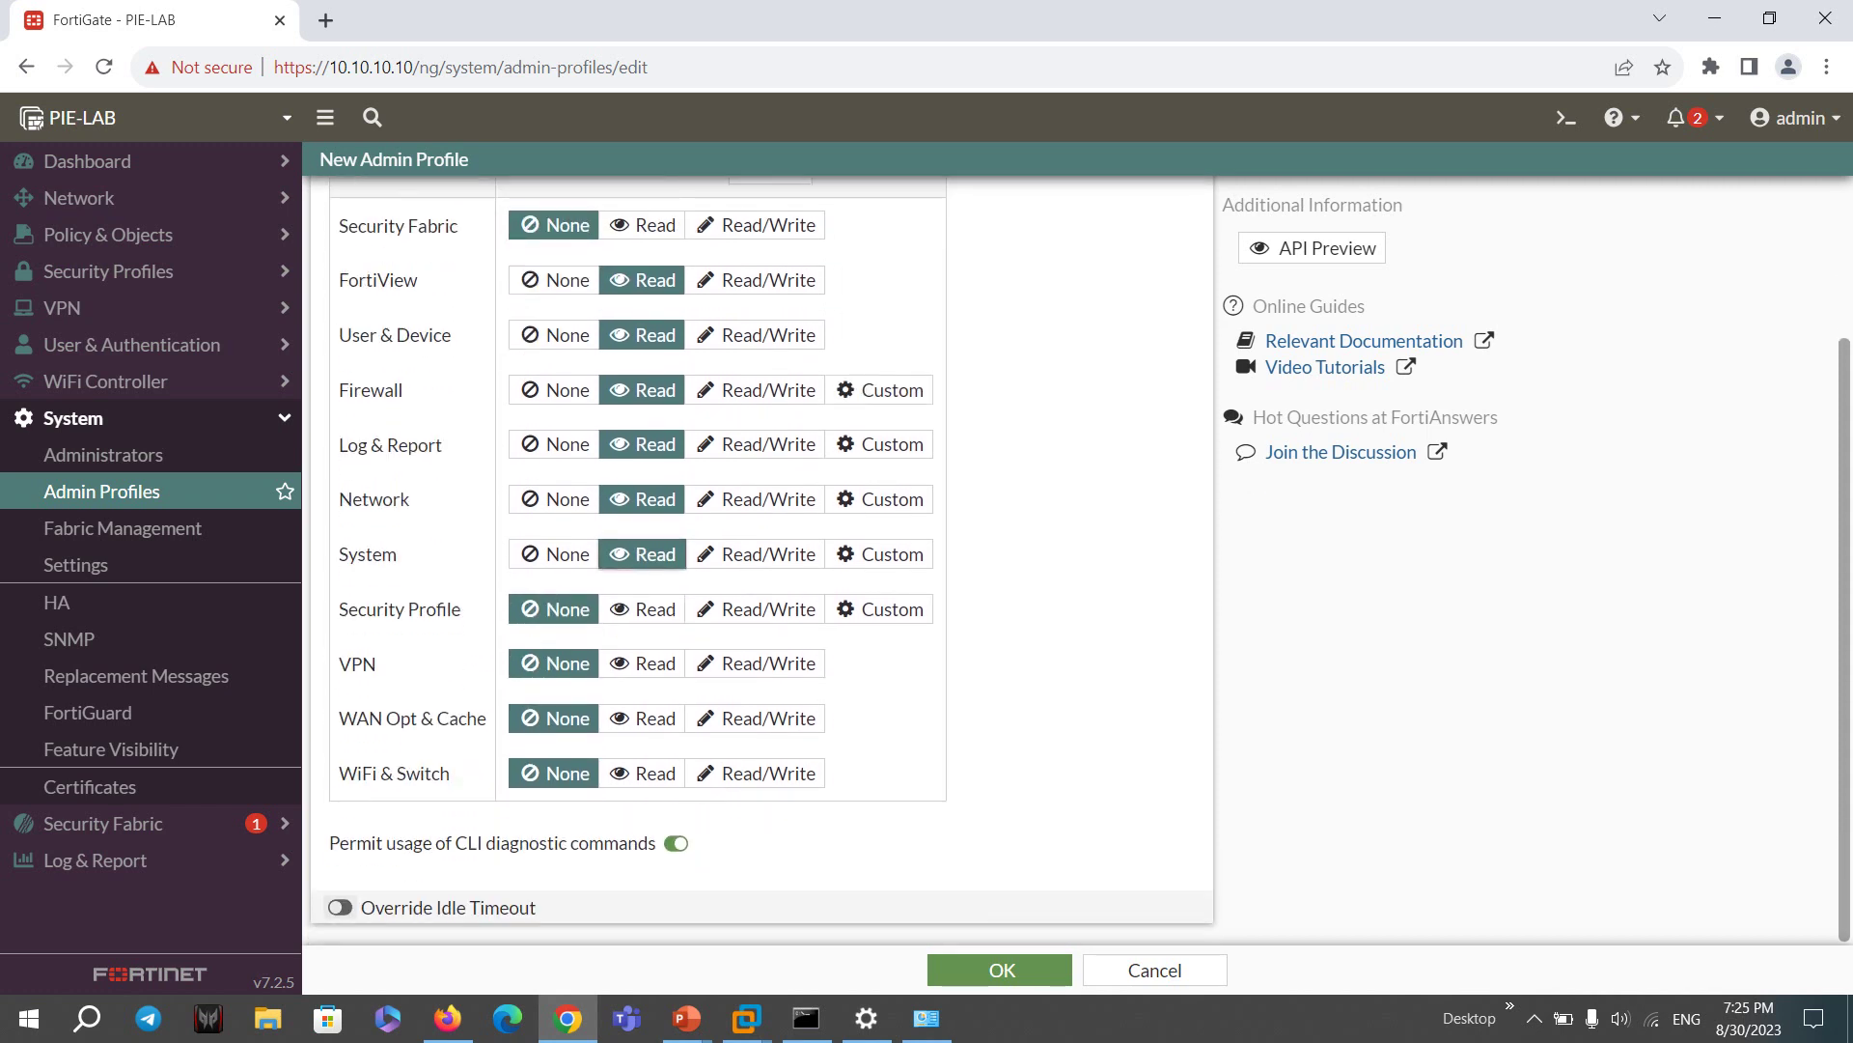
scroll(642, 675, "down", 1)
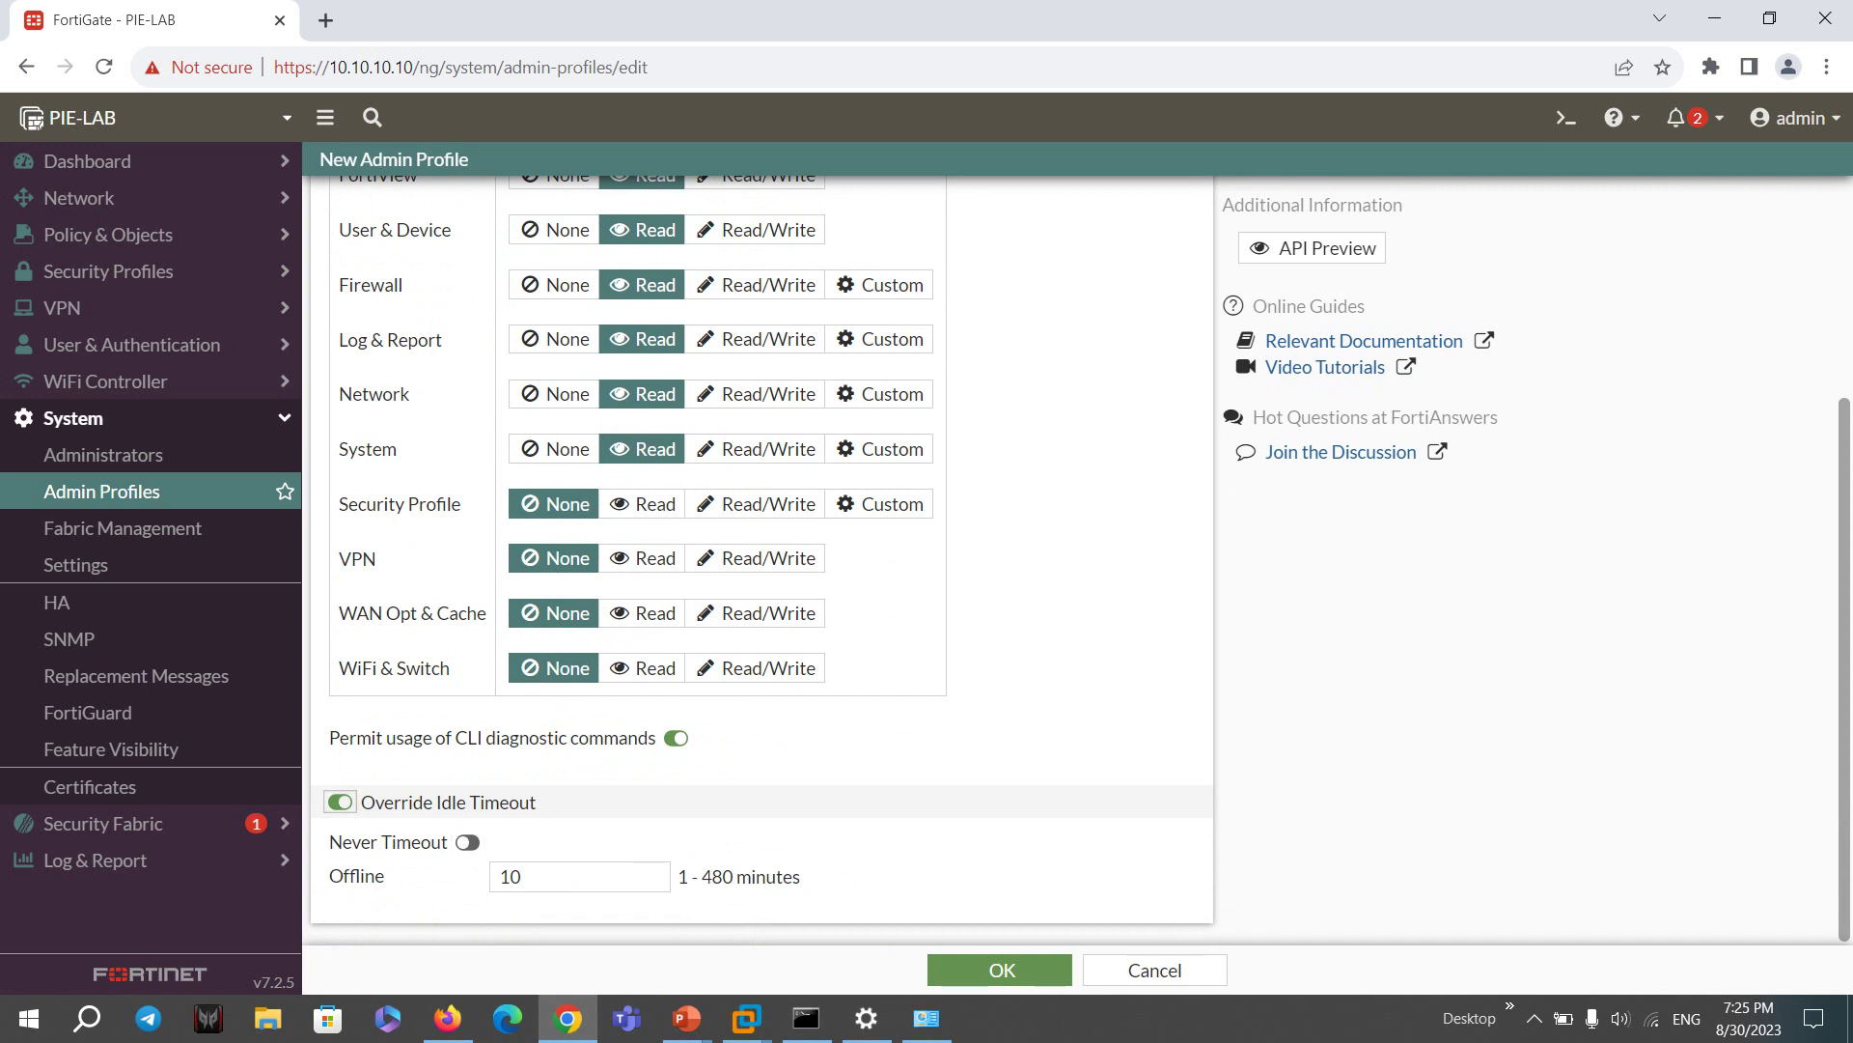
double_click(509, 877)
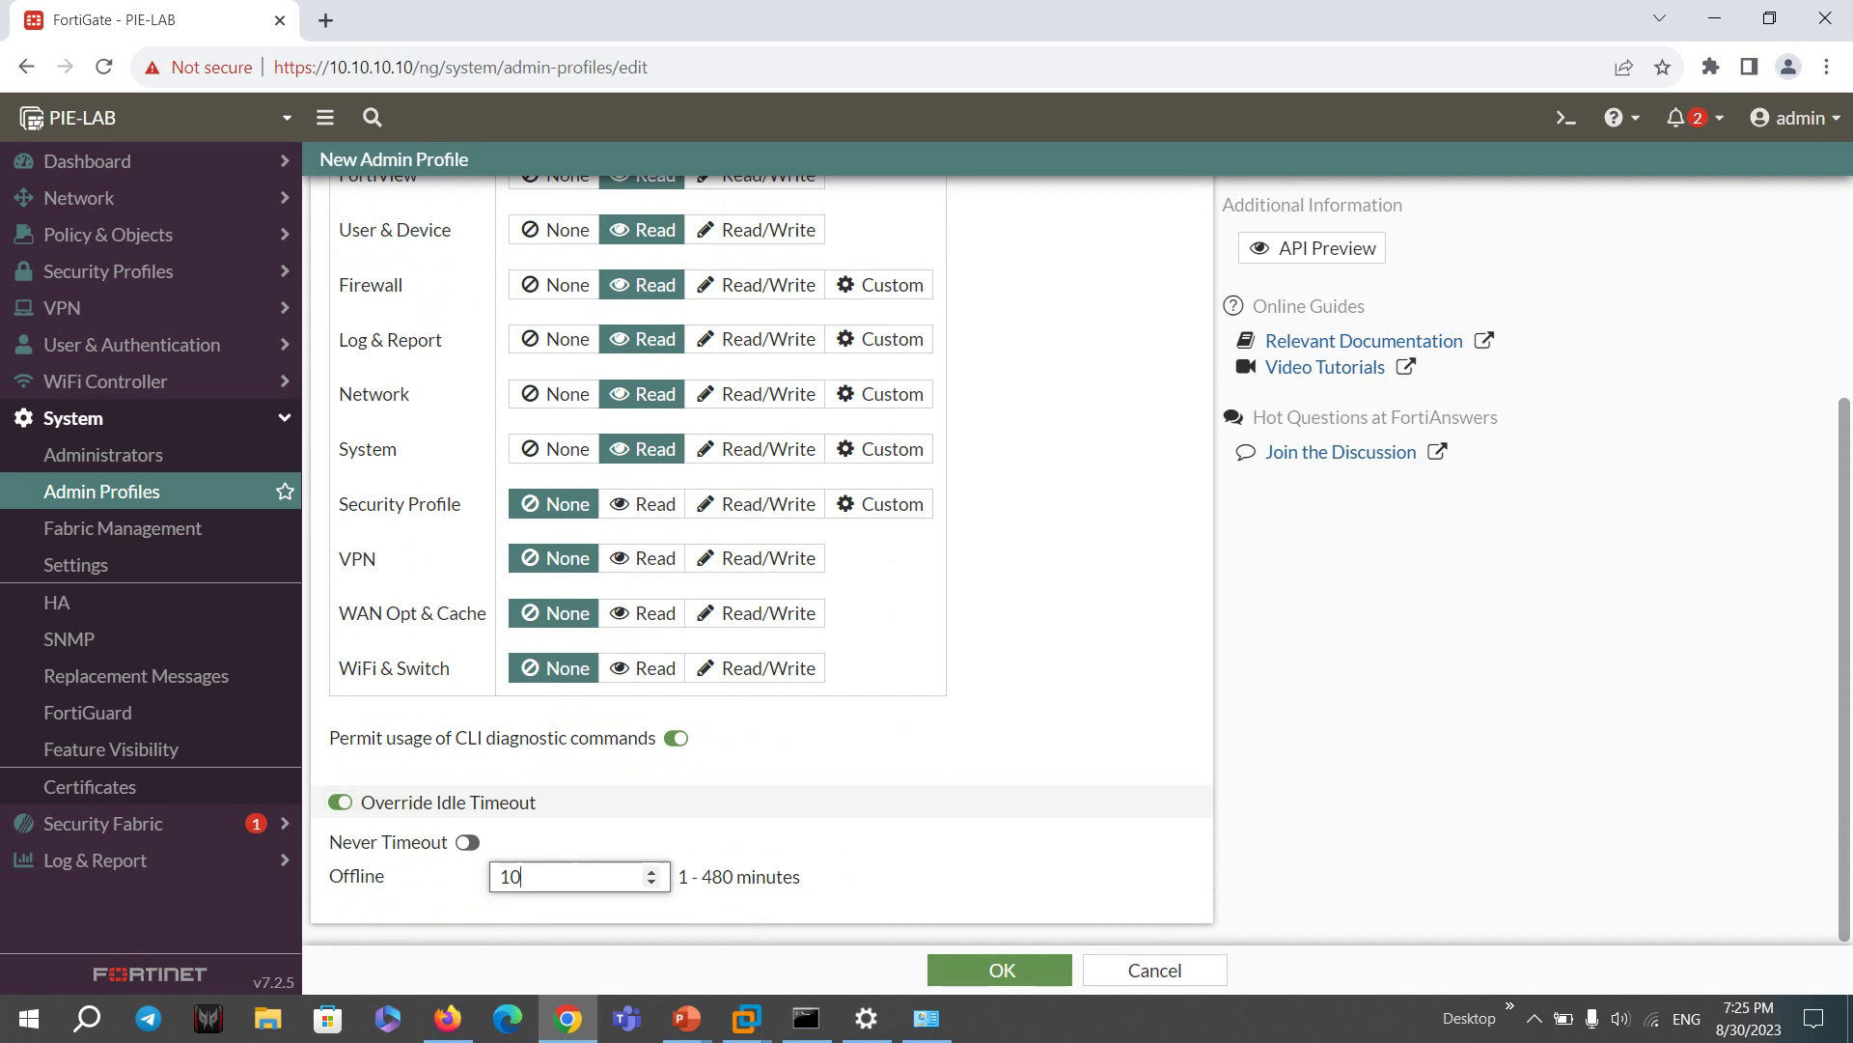
type("1")
scroll(627, 560, "up", 3)
left_click(599, 218)
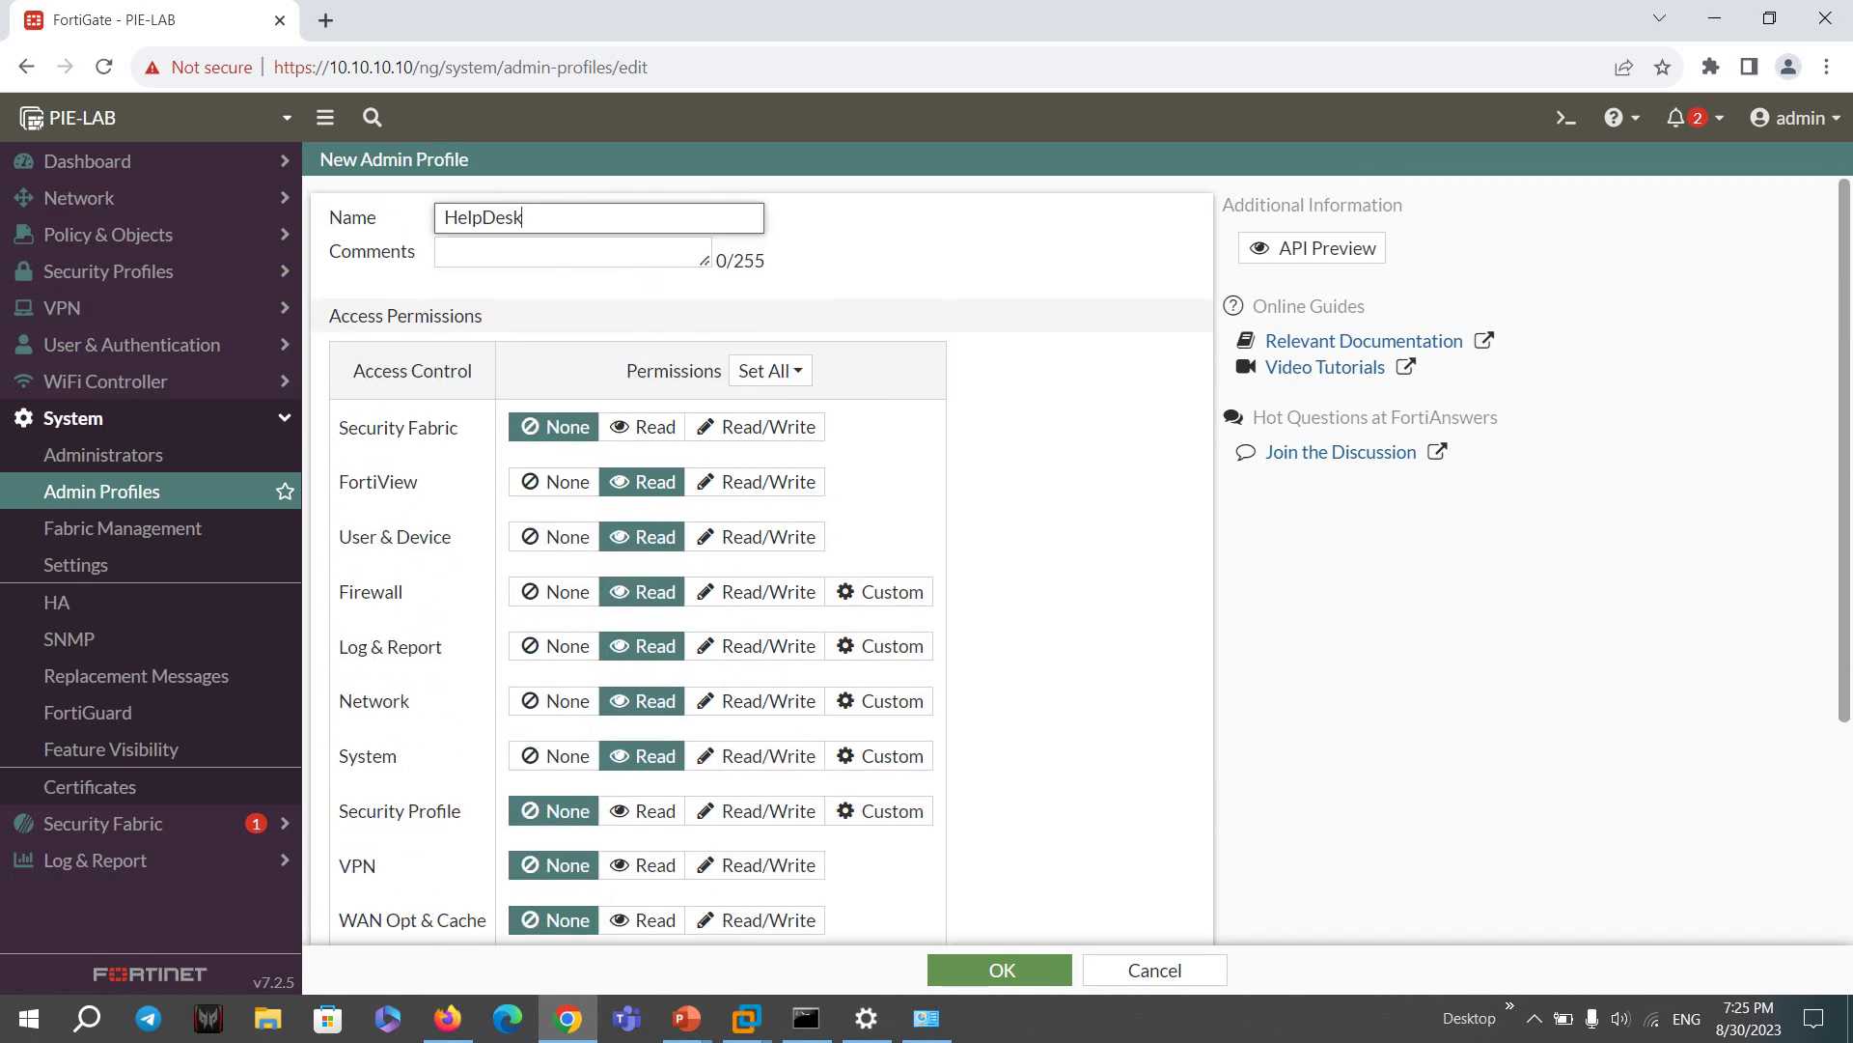
scroll(762, 579, "down", 3)
scroll(763, 579, "up", 3)
left_click_drag(418, 481, 290, 527)
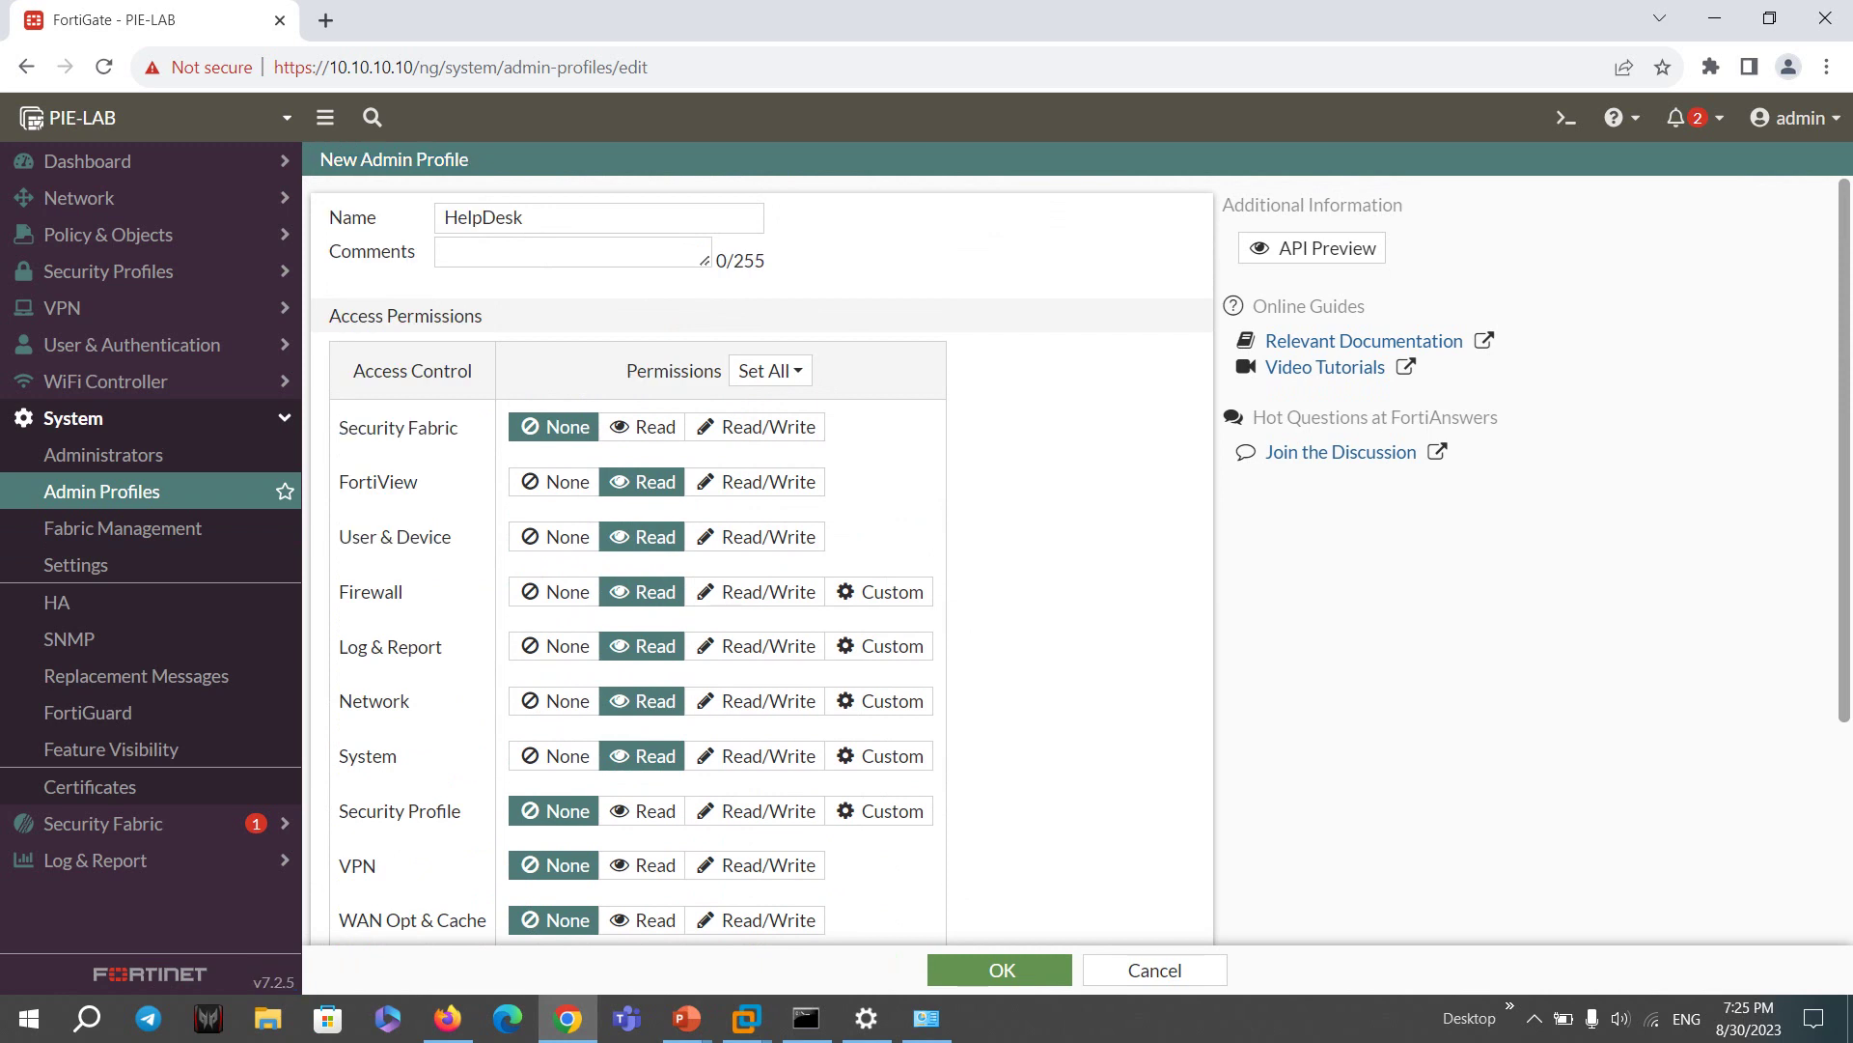
- Save the HelpDesk profile and start a new local administrator under System > Administrators
left_click(999, 969)
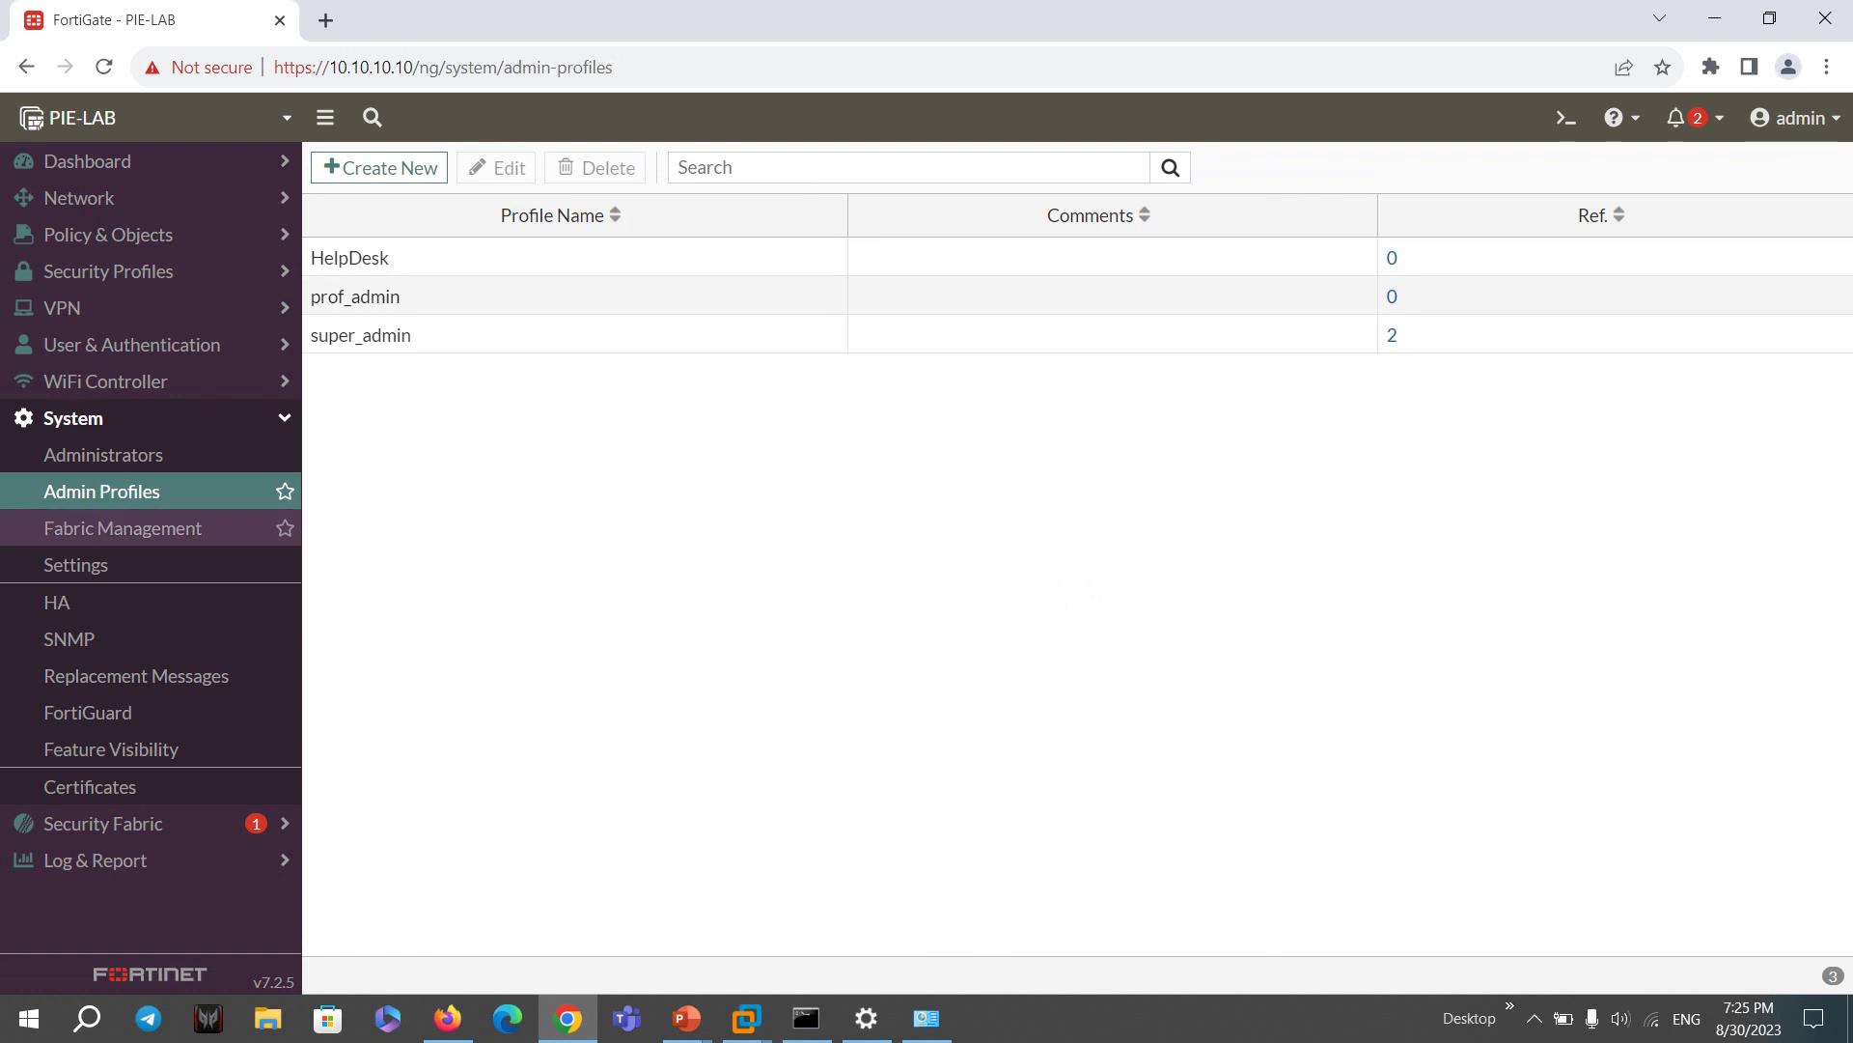
left_click(103, 454)
left_click(386, 168)
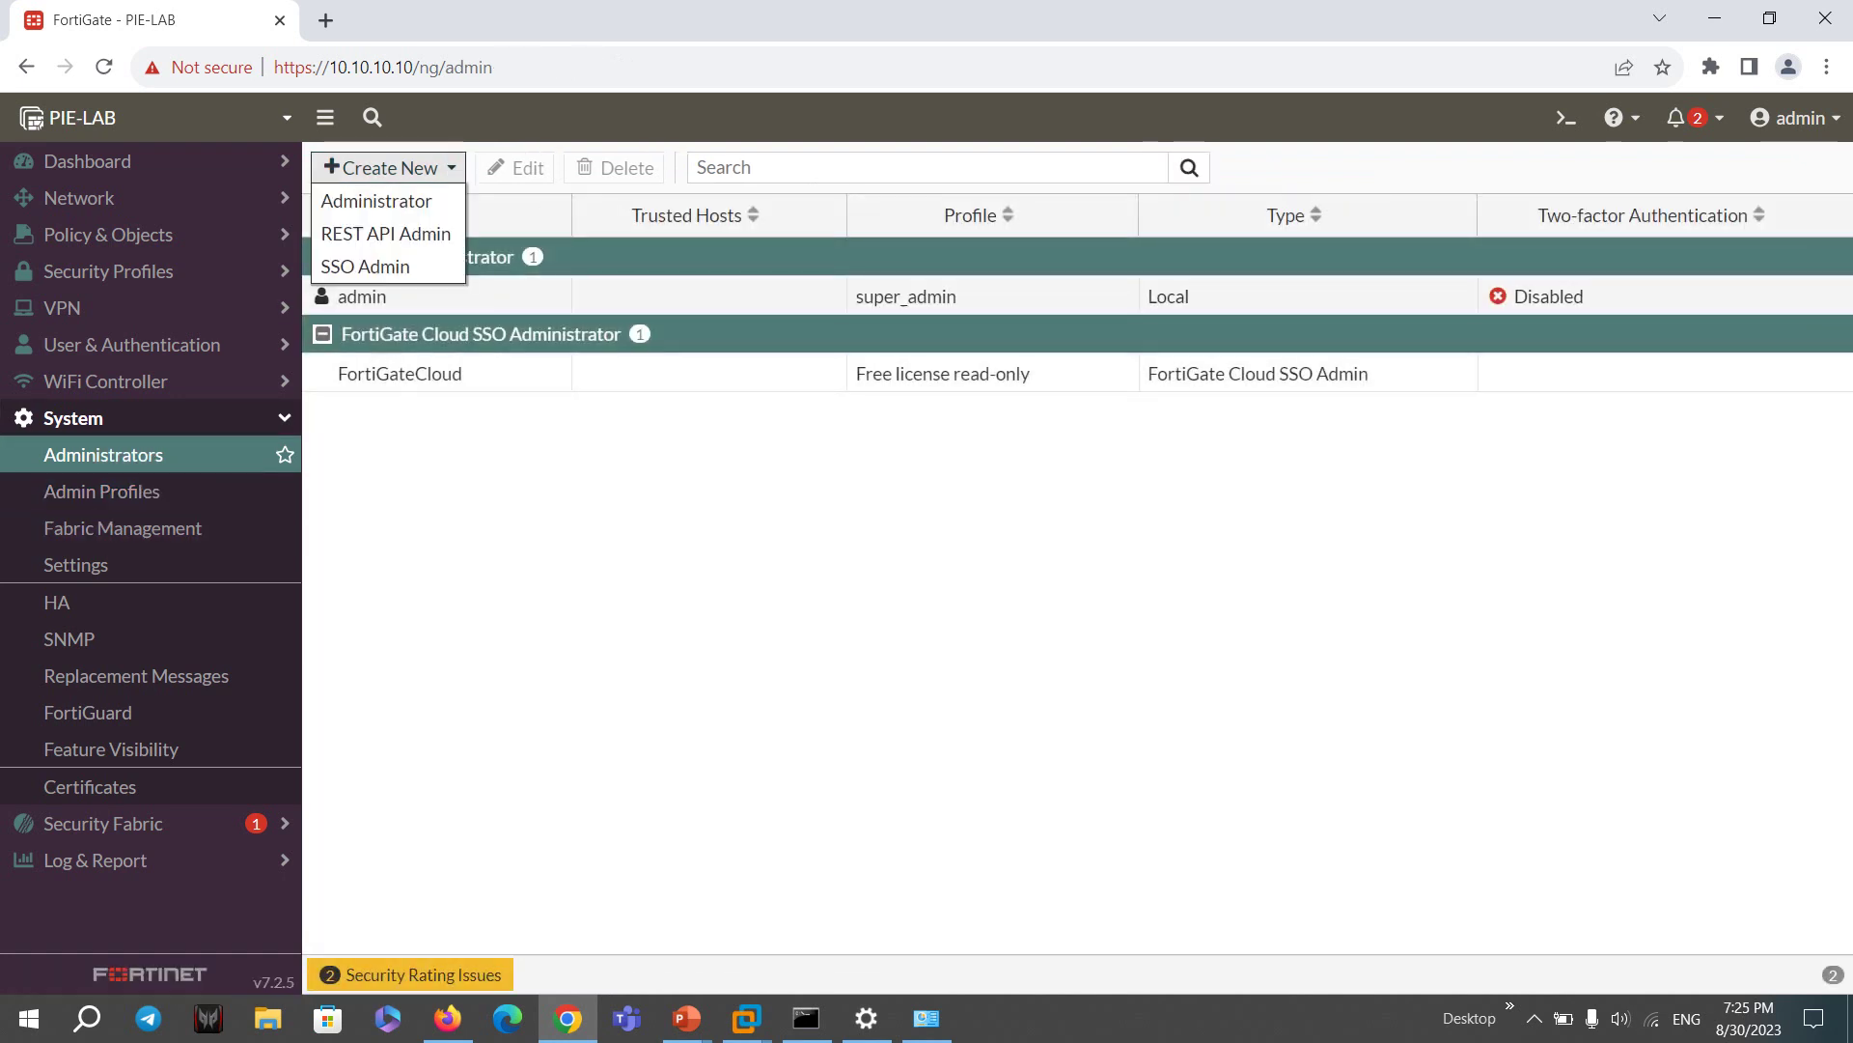
left_click(377, 201)
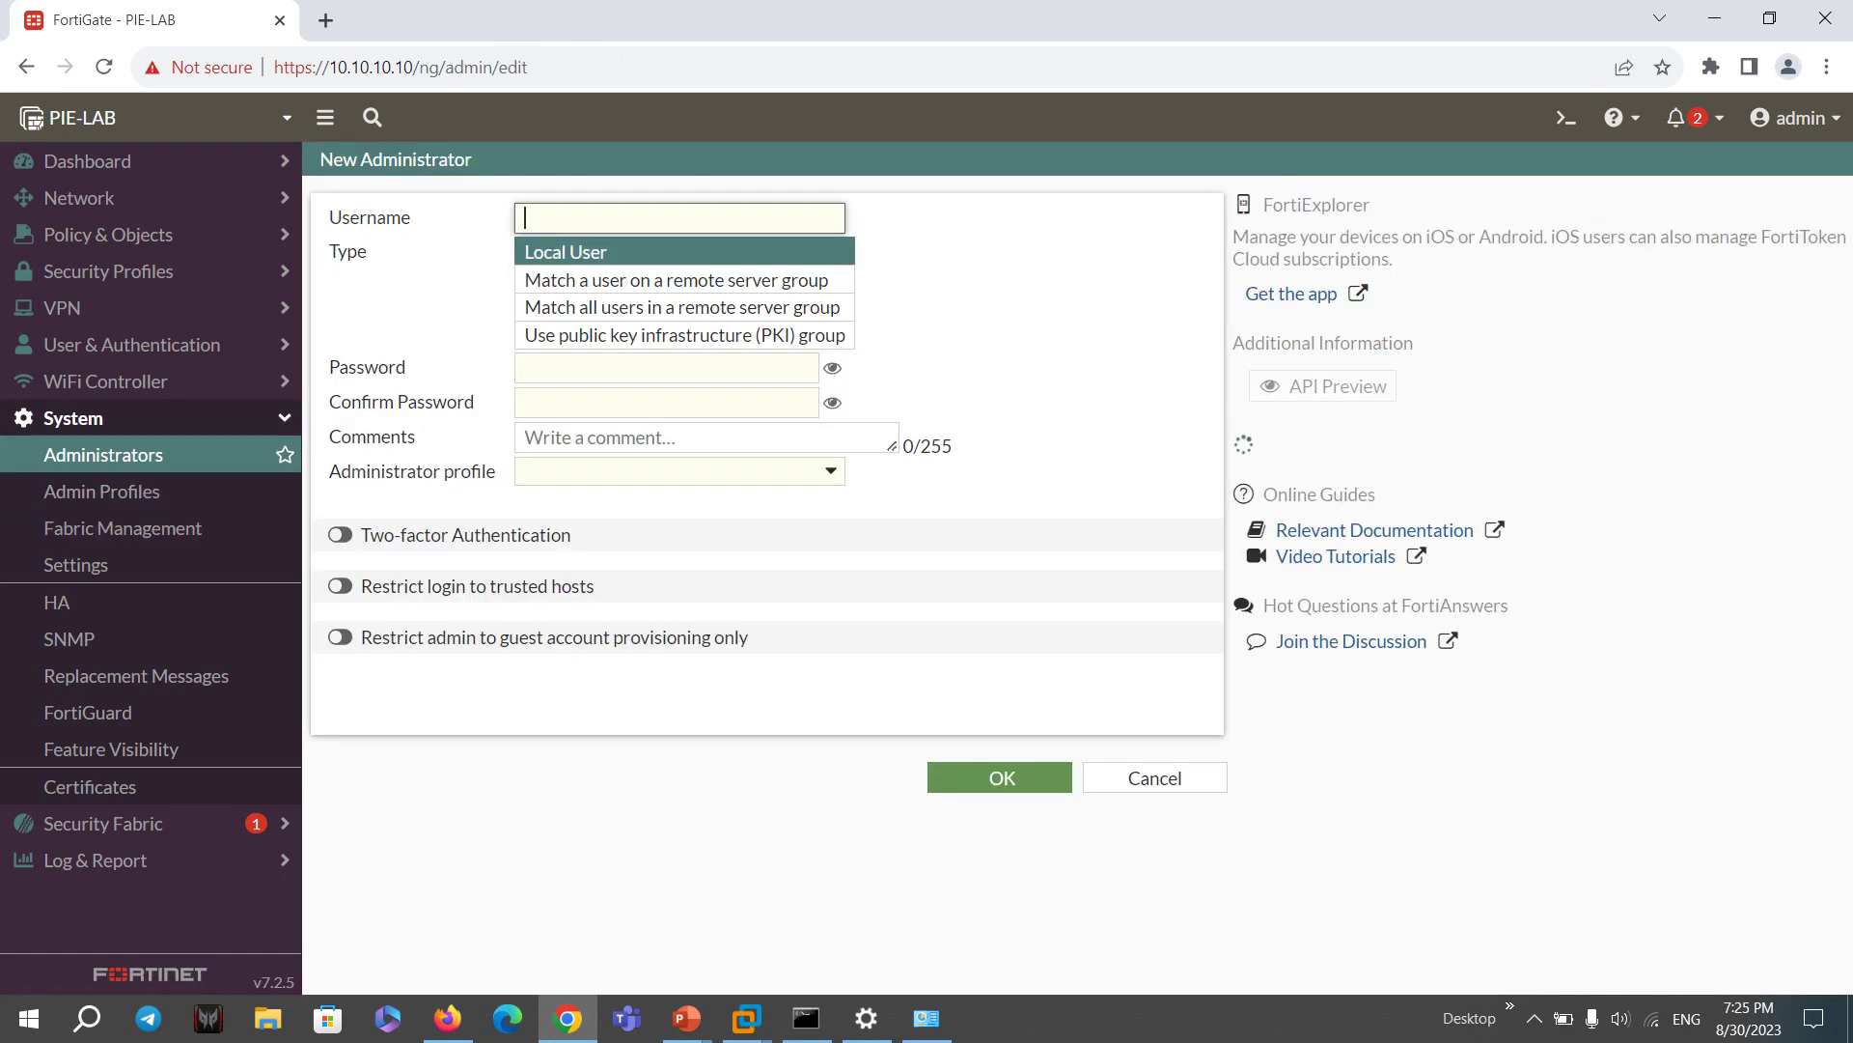
- Enter username helpdesk, then type and confirm the account password
type("helpdesk")
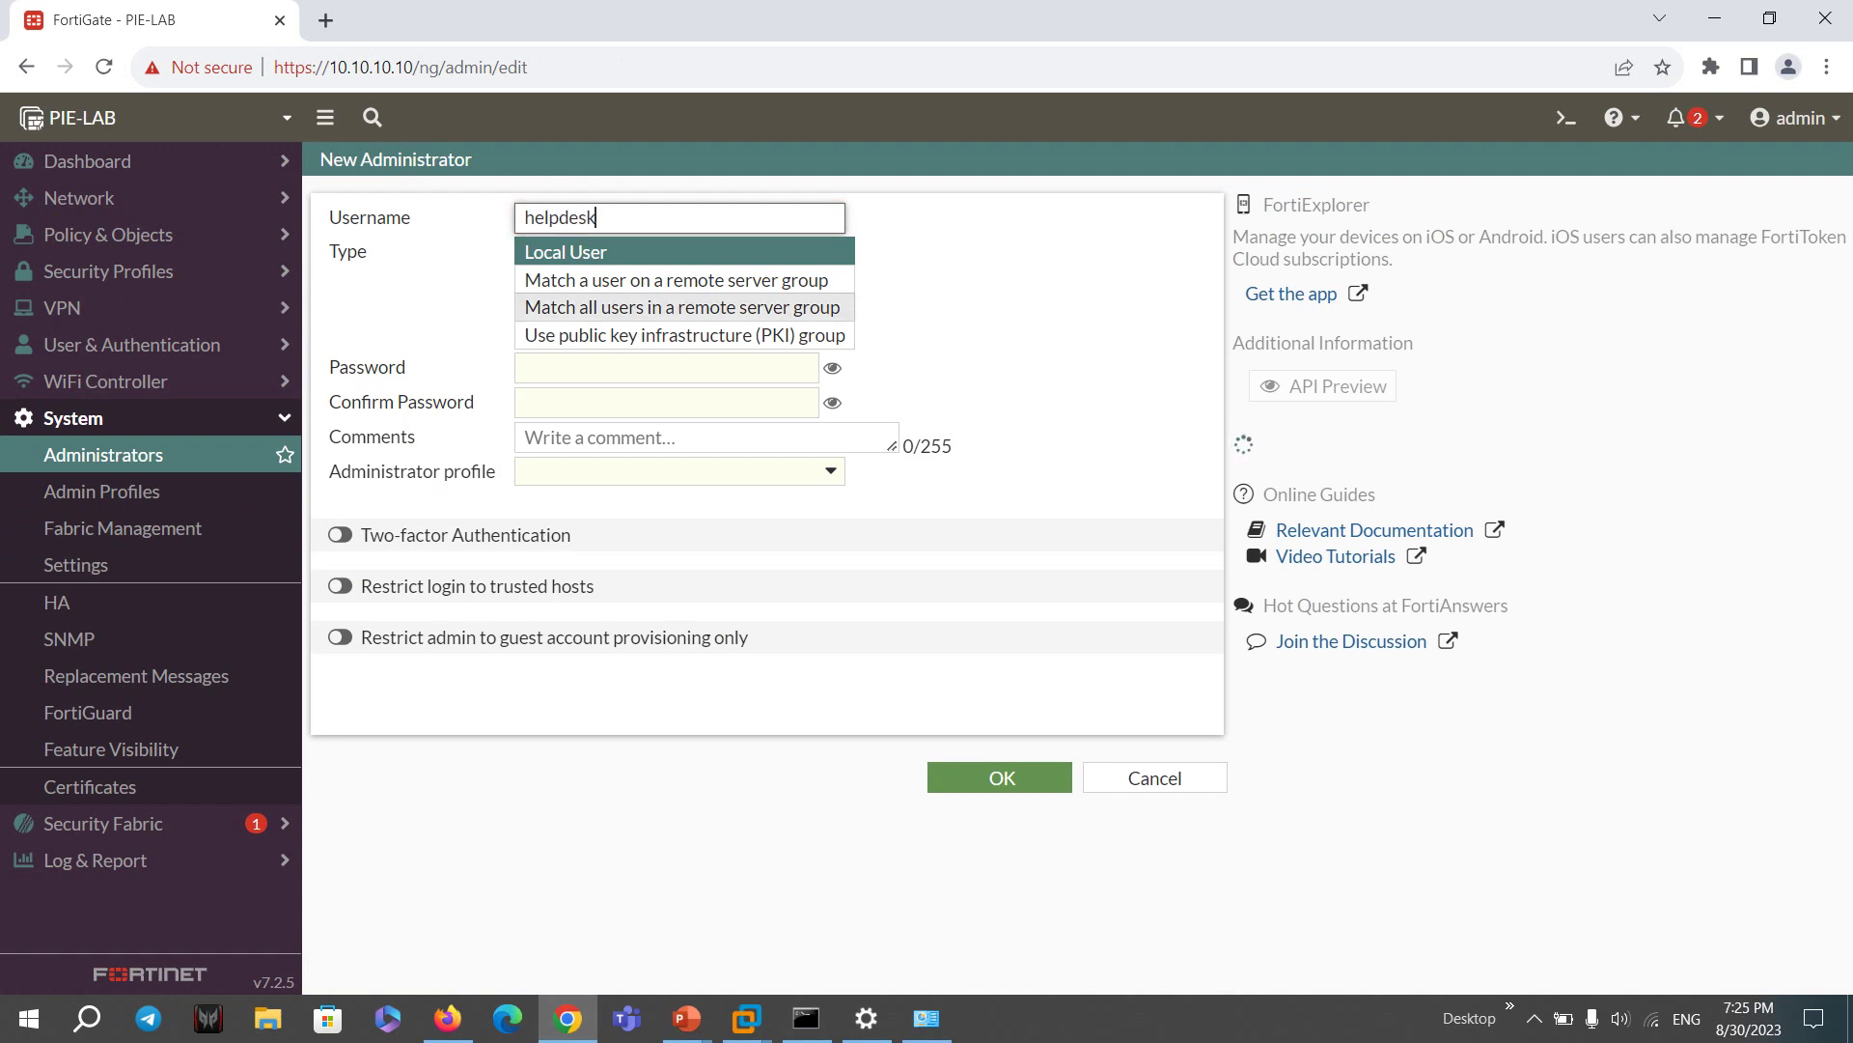
left_click(666, 368)
type("abc")
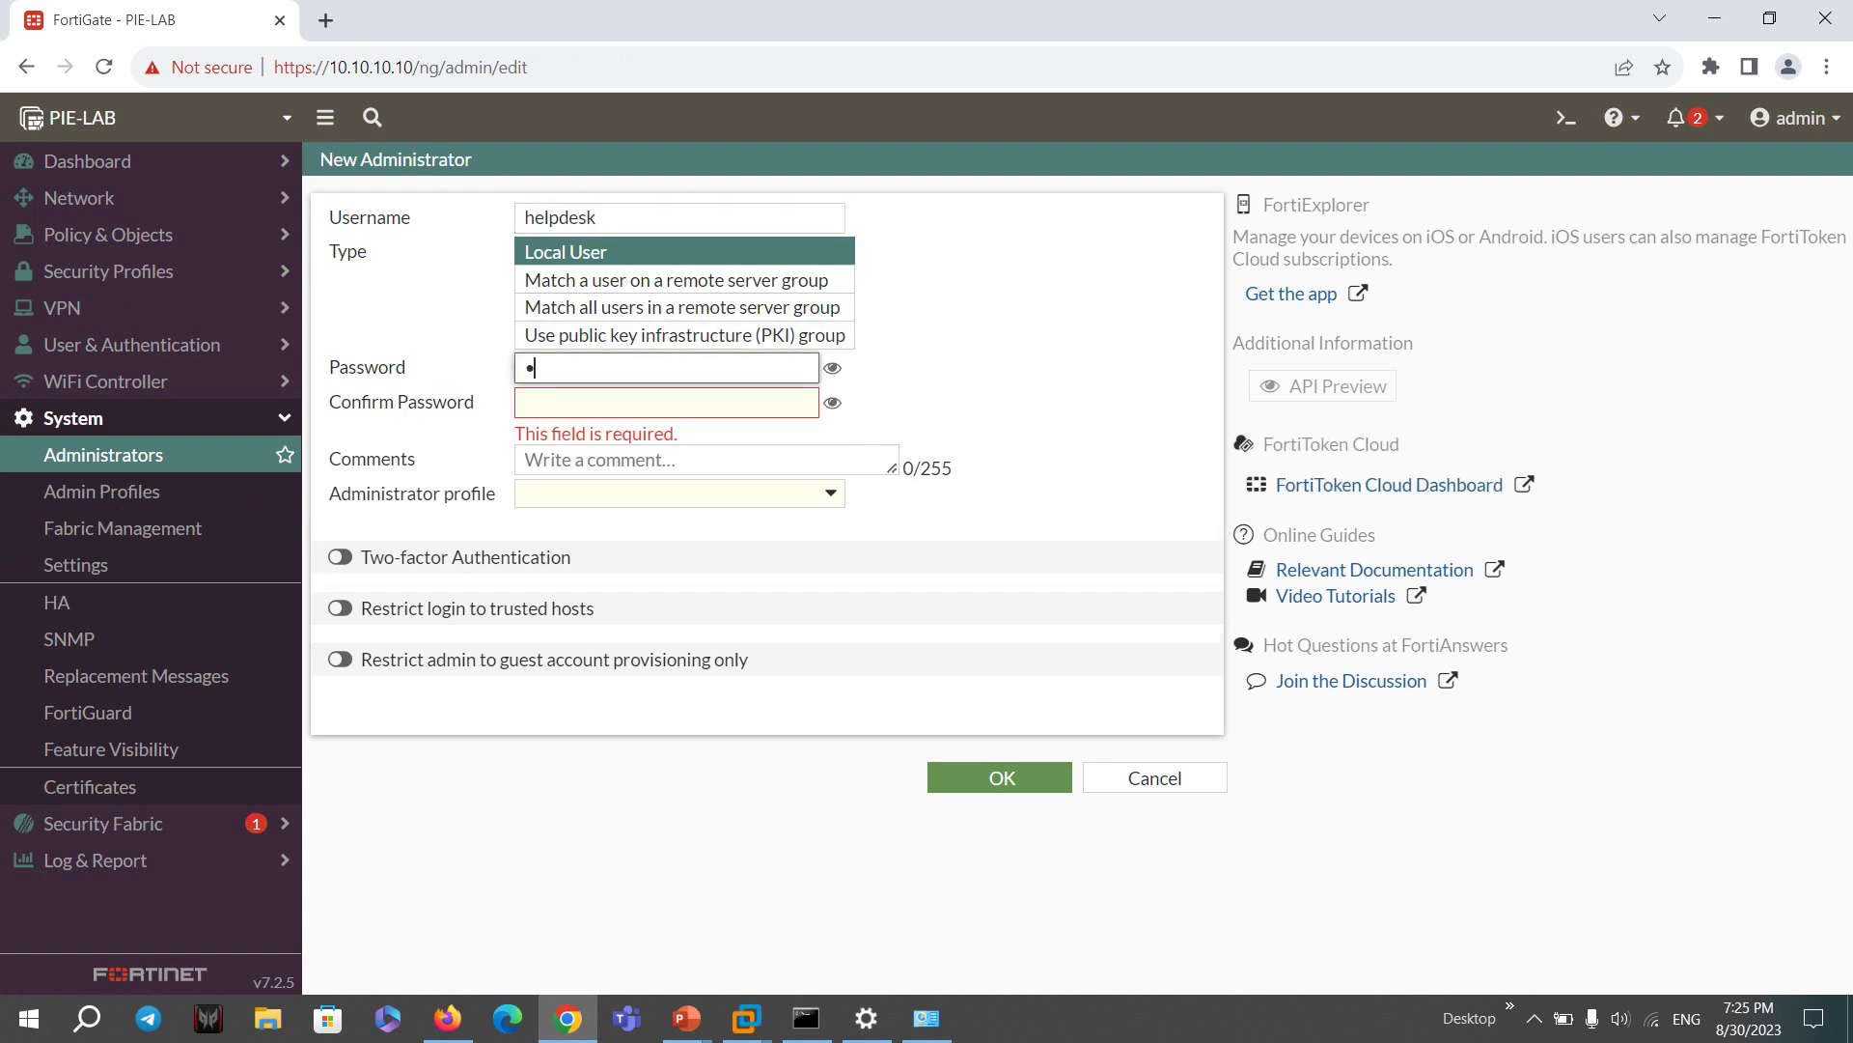
key("BackSpace")
key("BackSpace")
key("BackSpace")
type("password")
key("Tab")
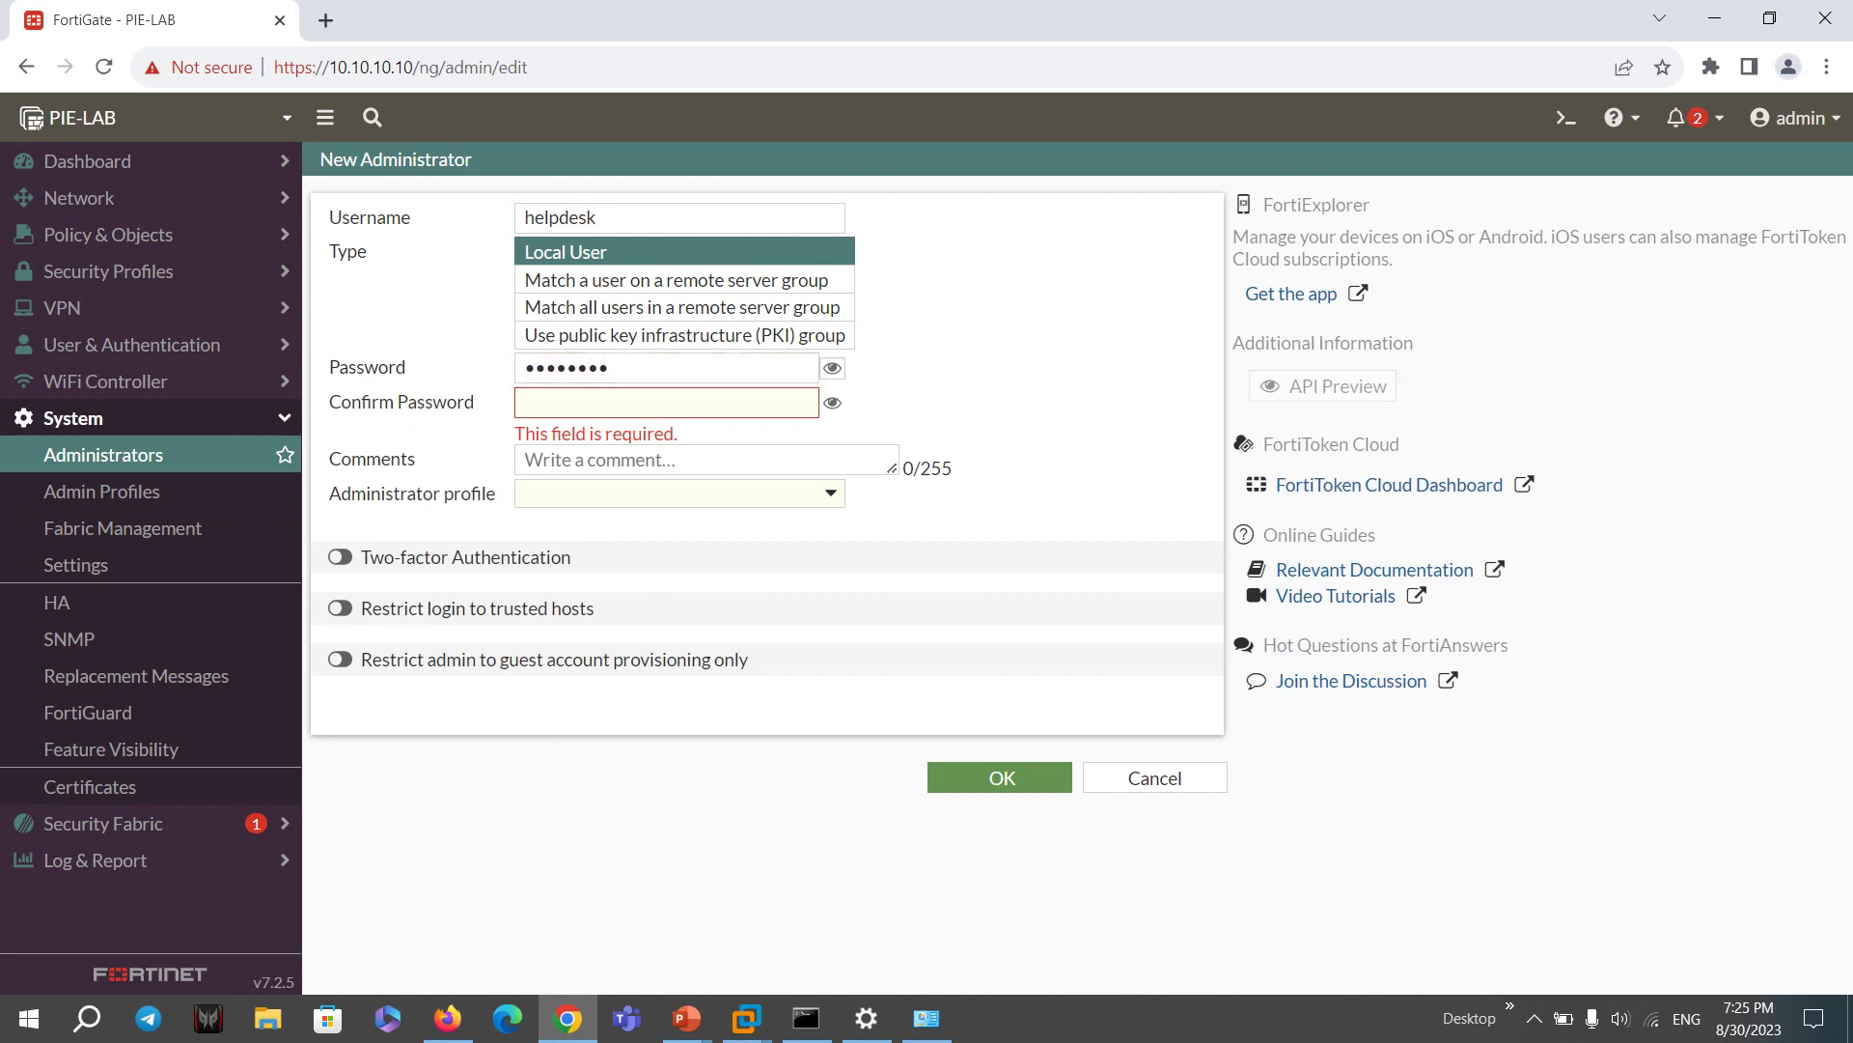
key("Tab")
type("p")
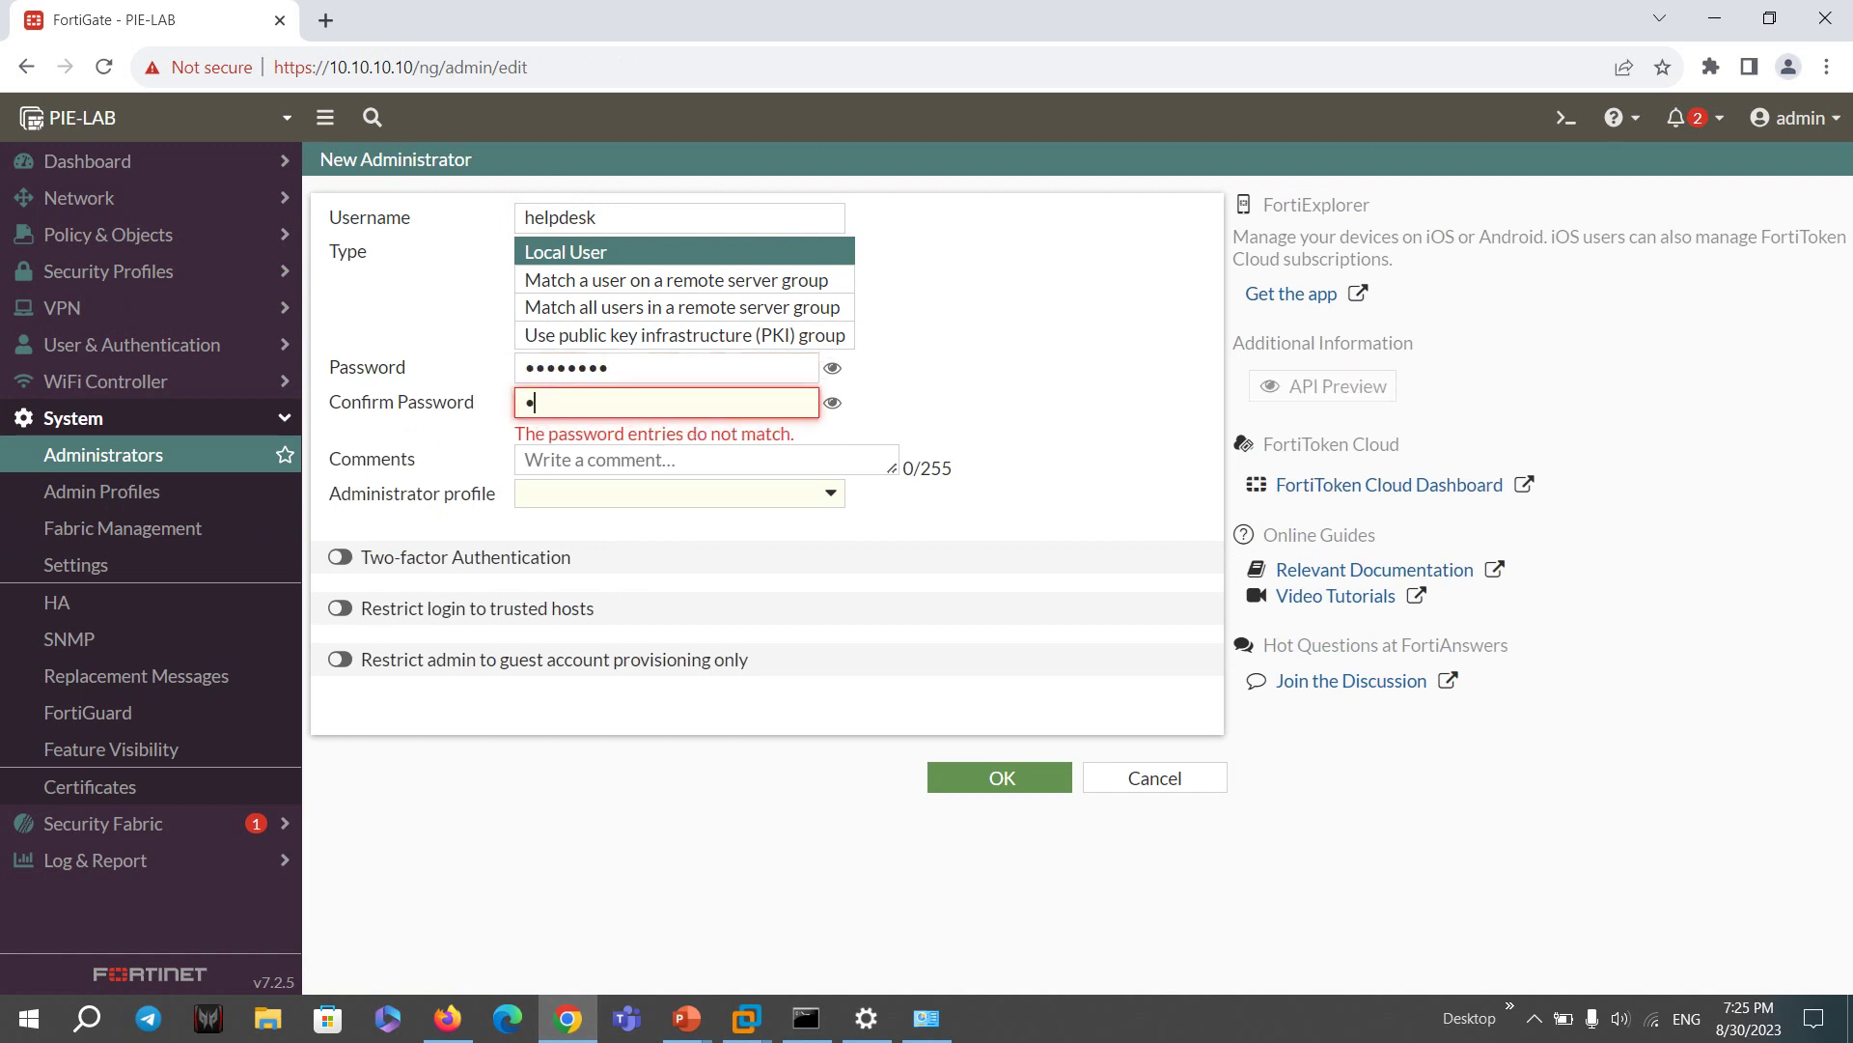
type("assword")
- Assign the HelpDesk administrator profile to the account
key("Tab")
key("Tab")
key("Return")
key("Down")
key("Return")
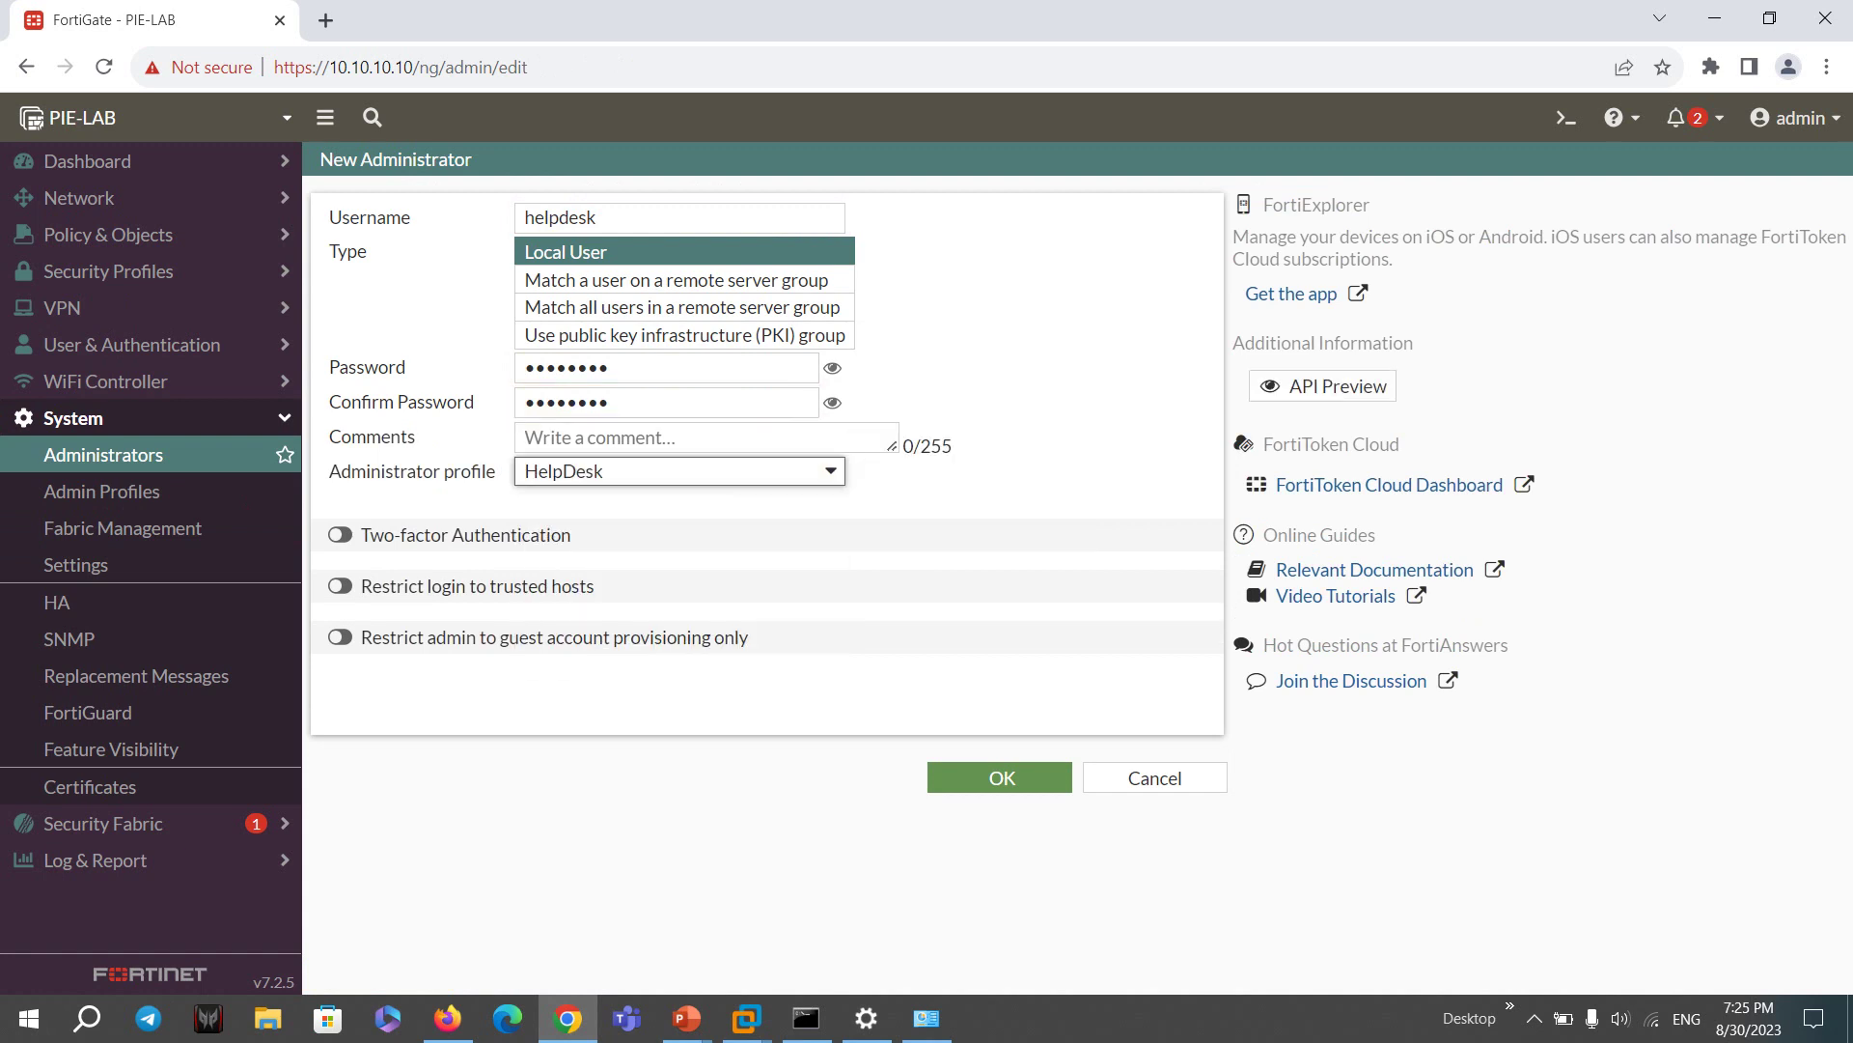
left_click_drag(329, 471, 496, 471)
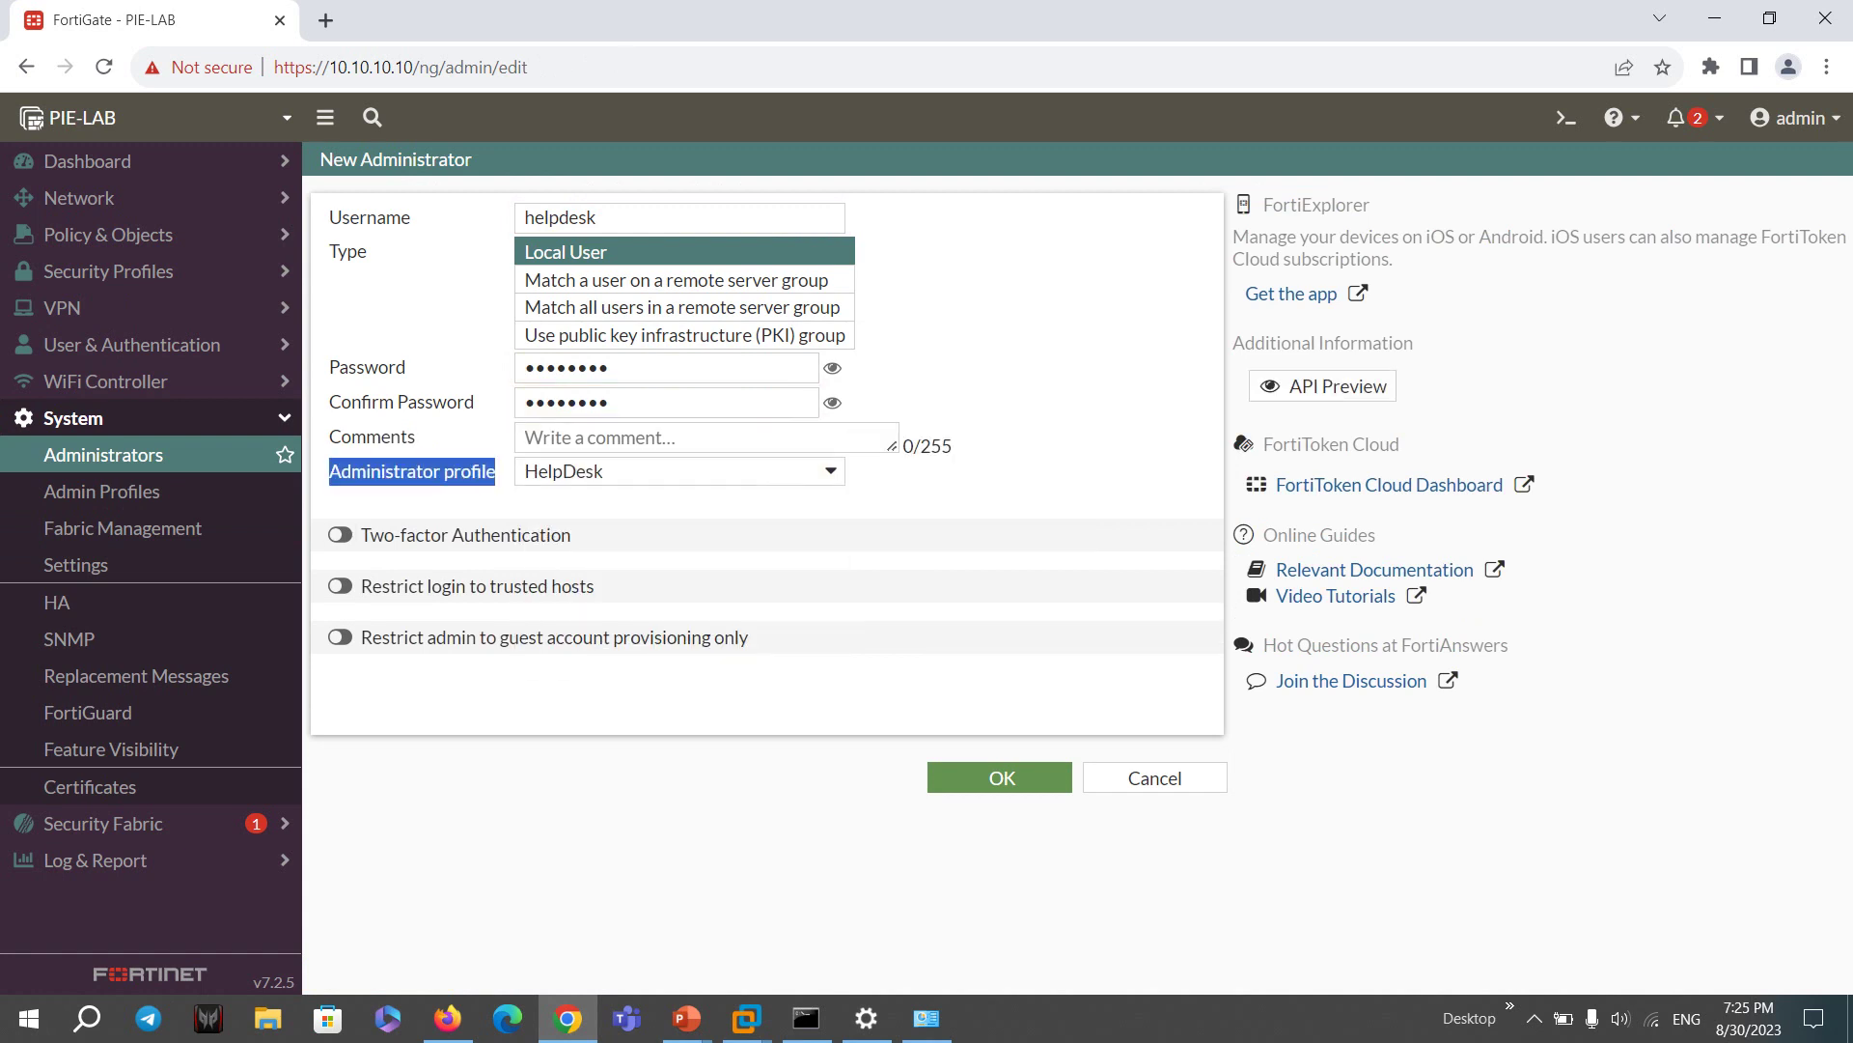
- Try FortiToken two-factor authentication with the first token, then turn it back off
left_click(340, 535)
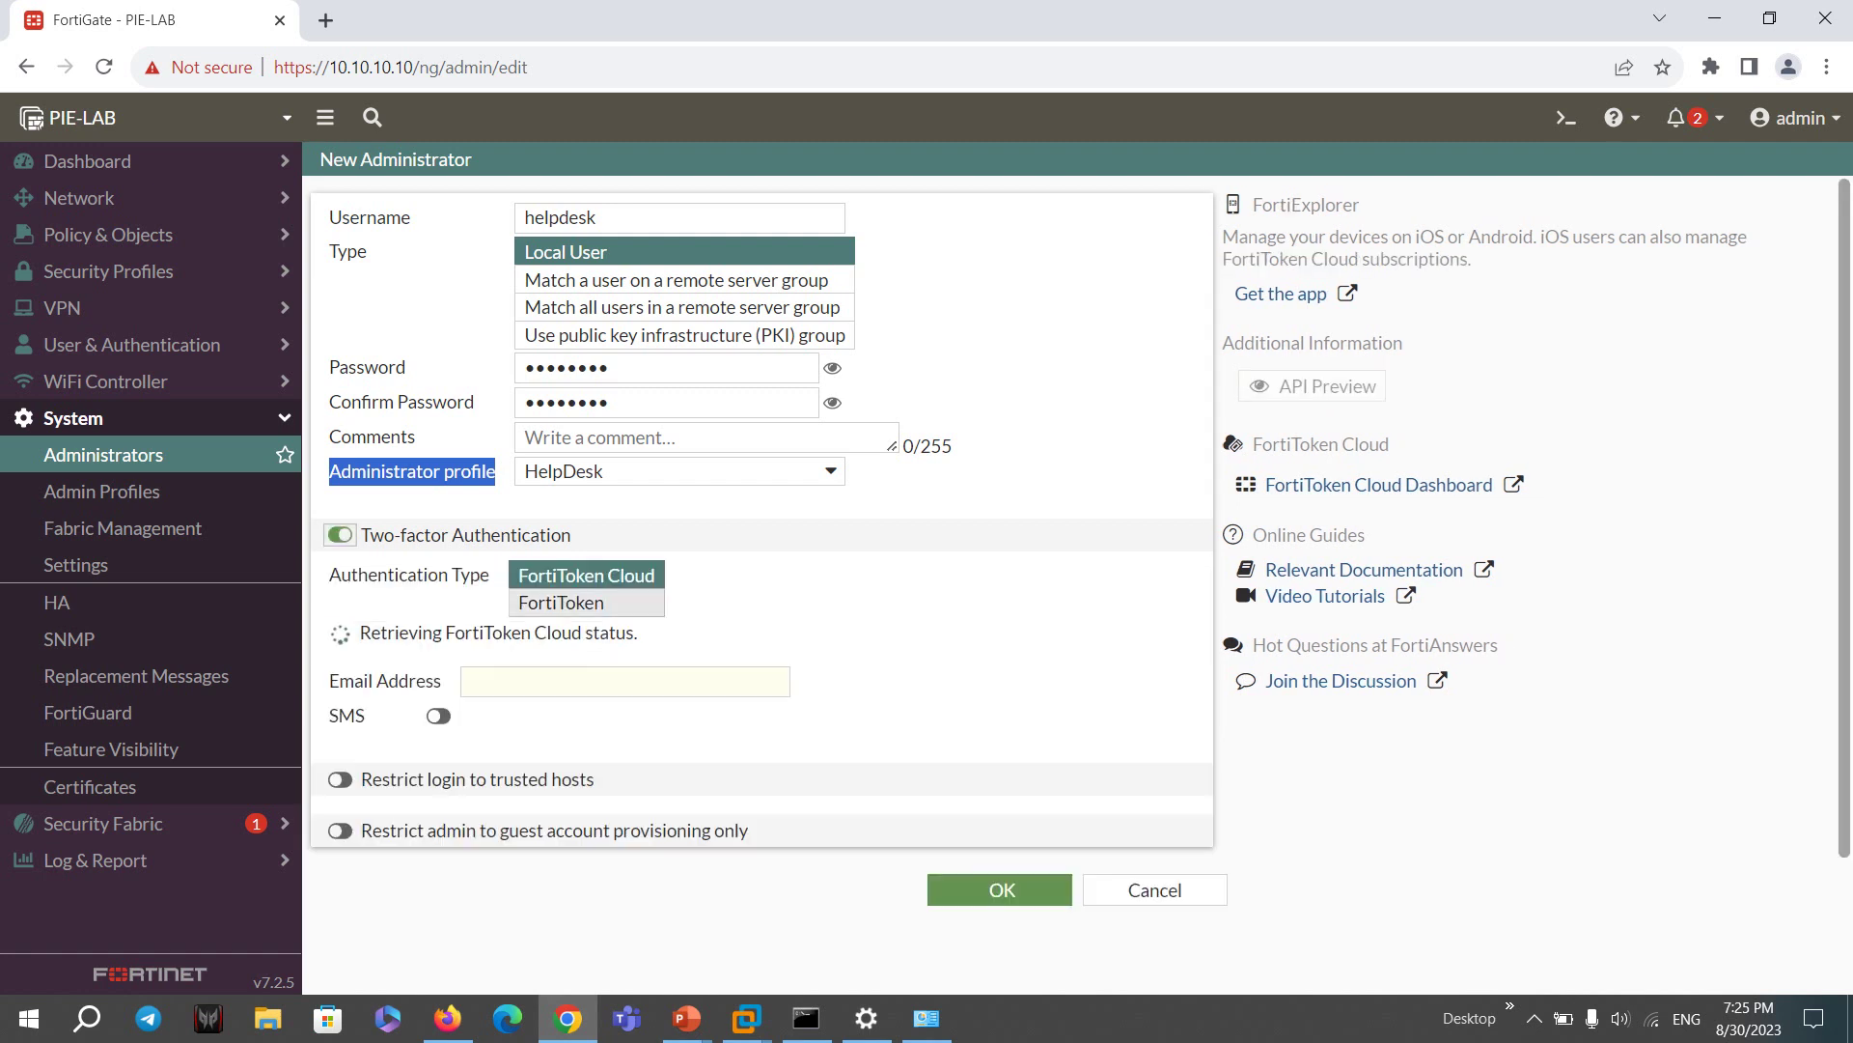
left_click(560, 602)
left_click(673, 635)
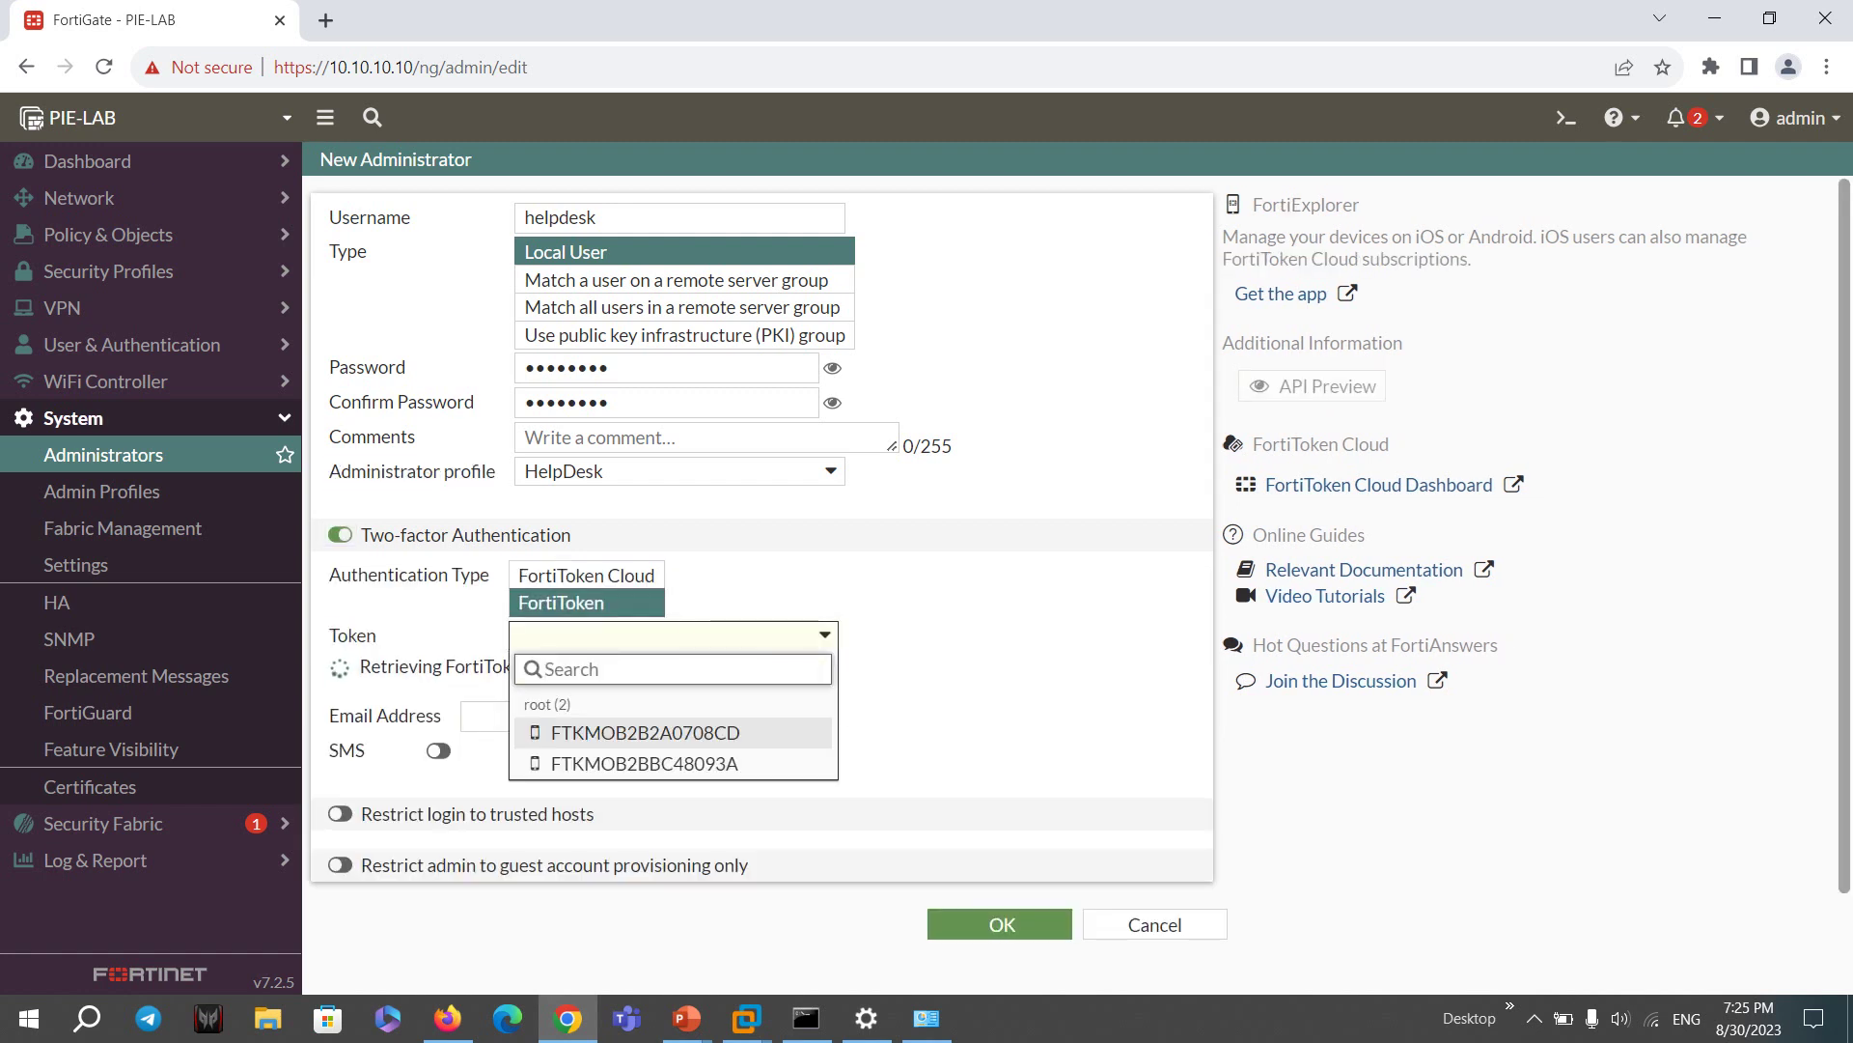
left_click(645, 732)
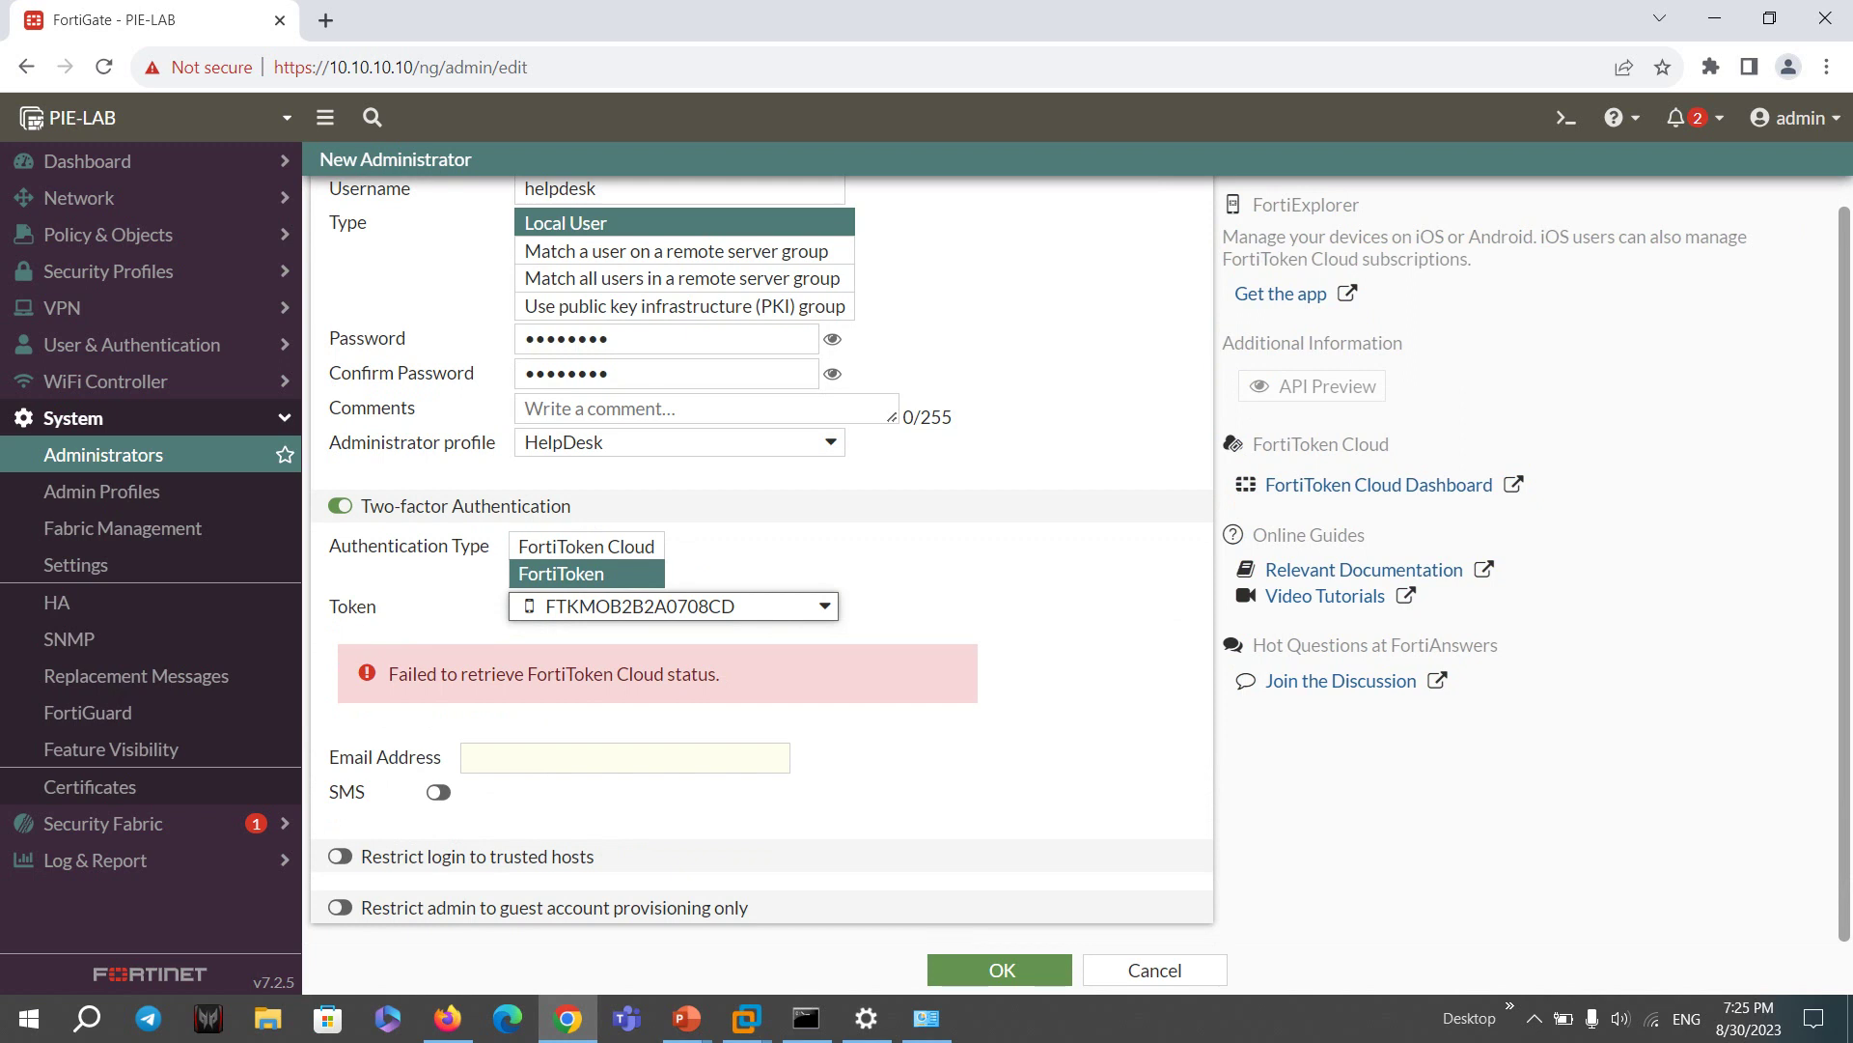
left_click(339, 506)
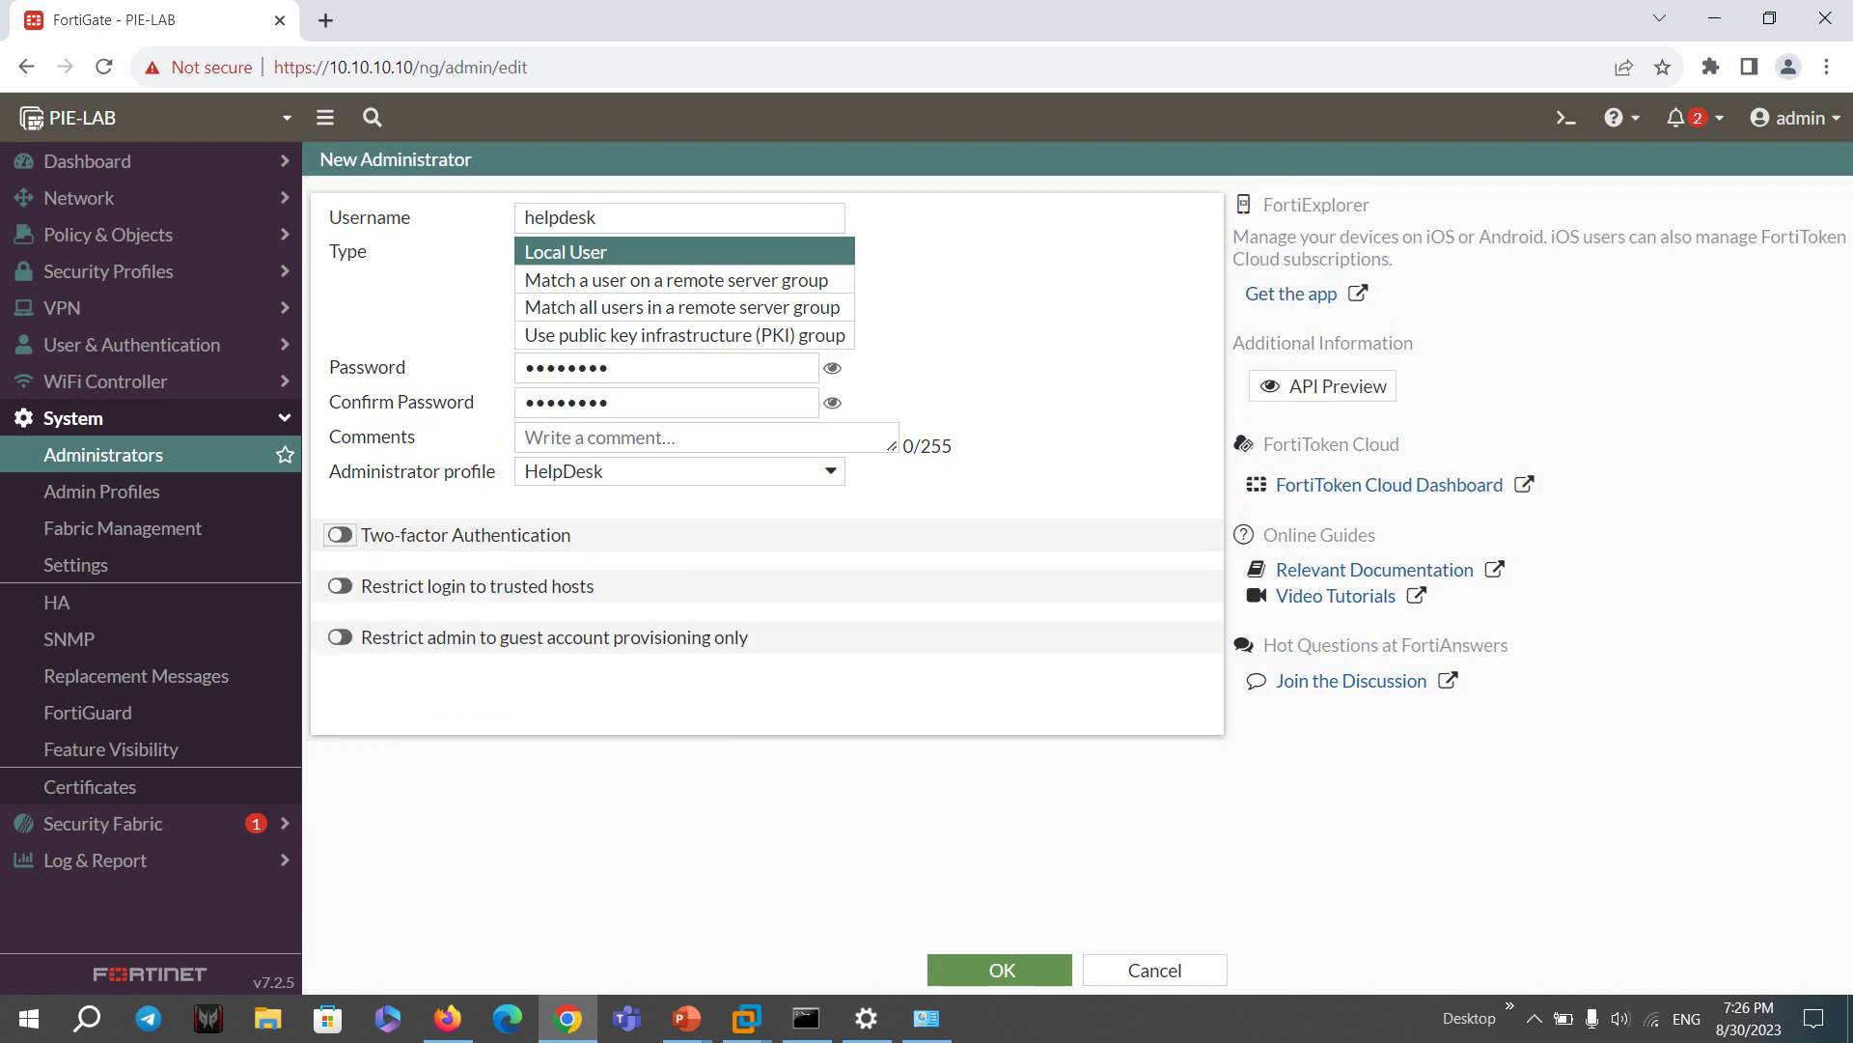
- Inspect the trusted-hosts restriction, disable it, and save the helpdesk administrator
left_click(340, 586)
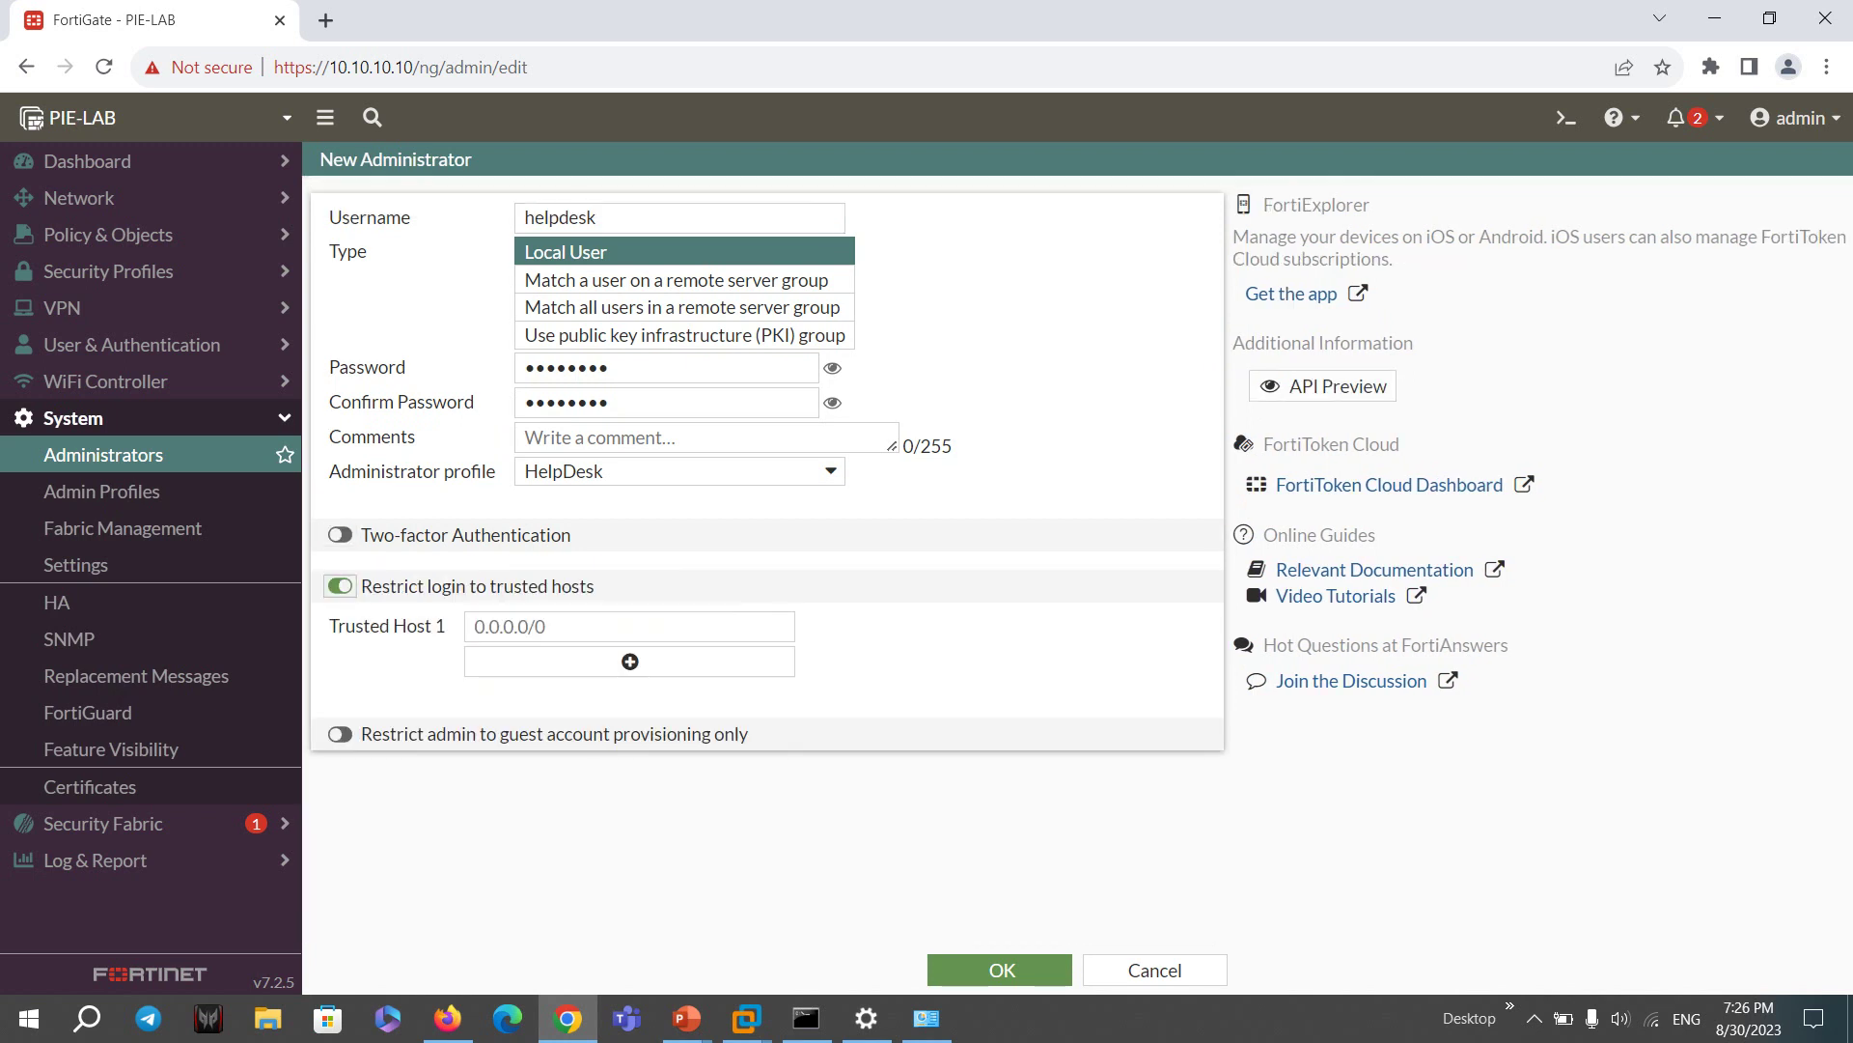
left_click_drag(442, 586, 579, 586)
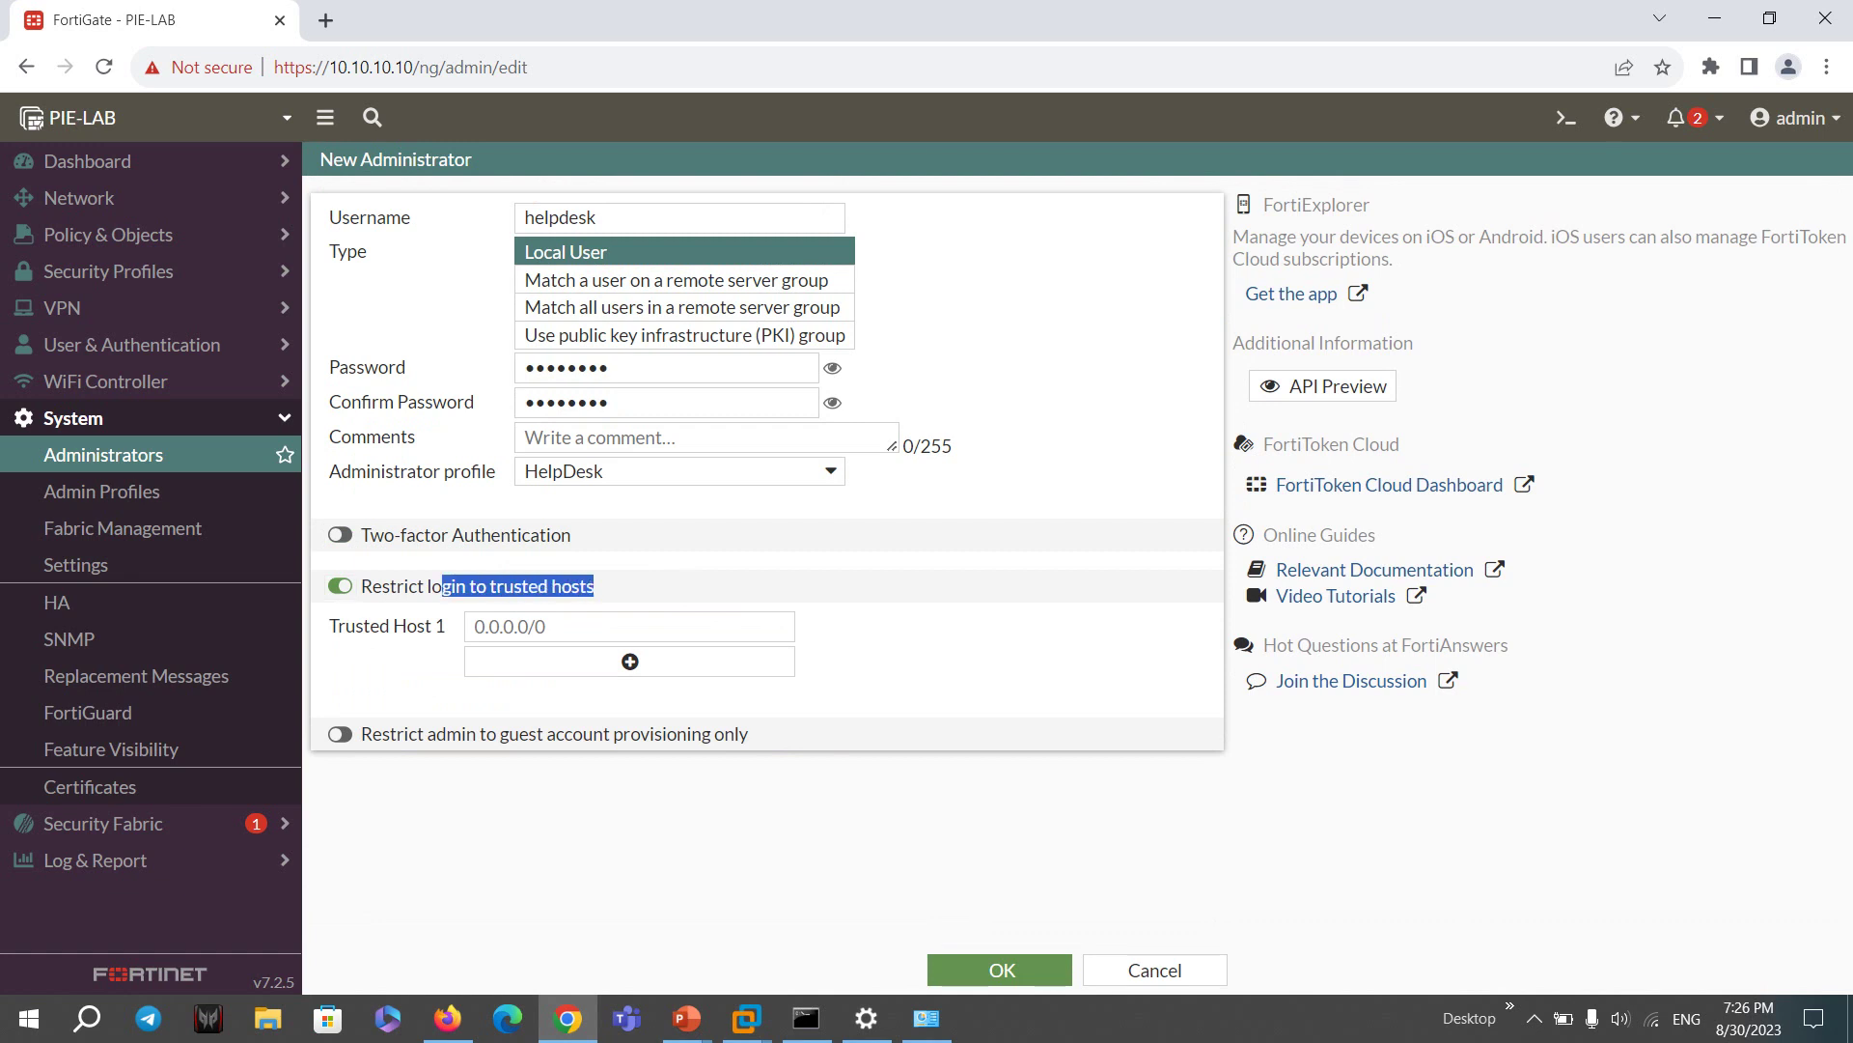
left_click(475, 627)
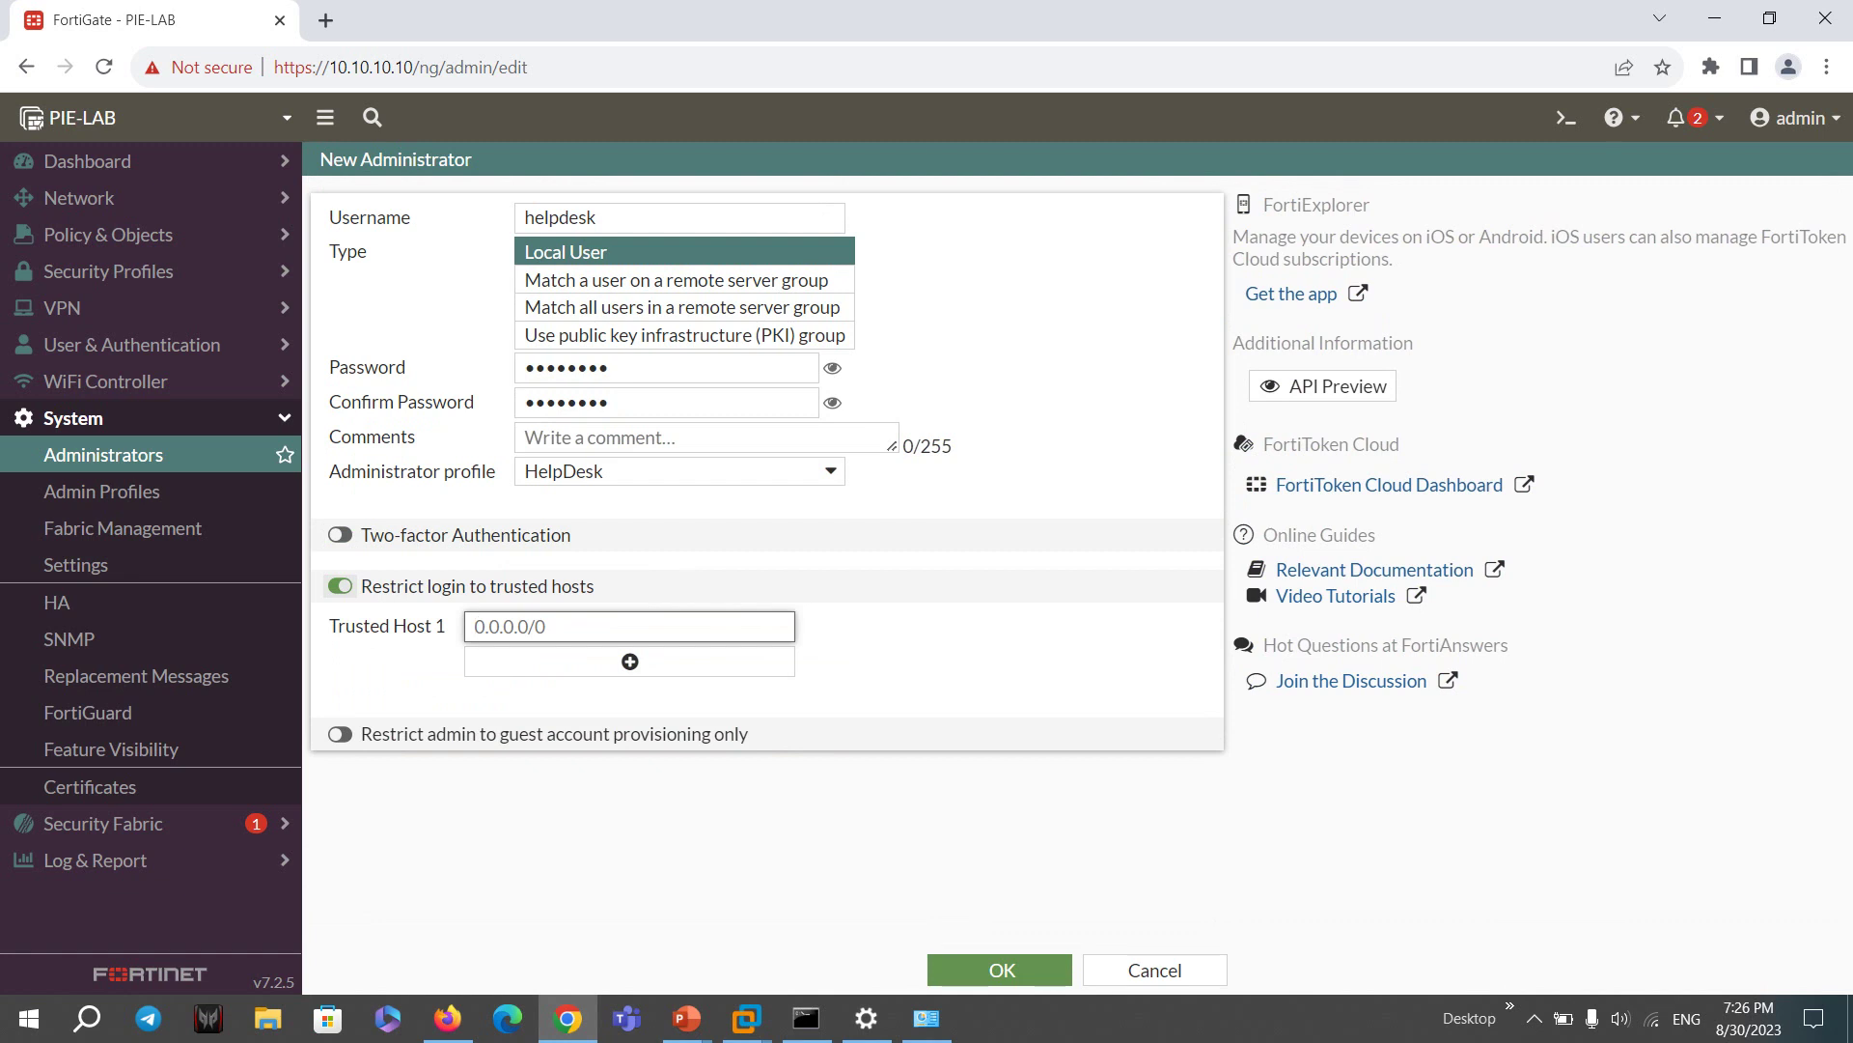
left_click(340, 585)
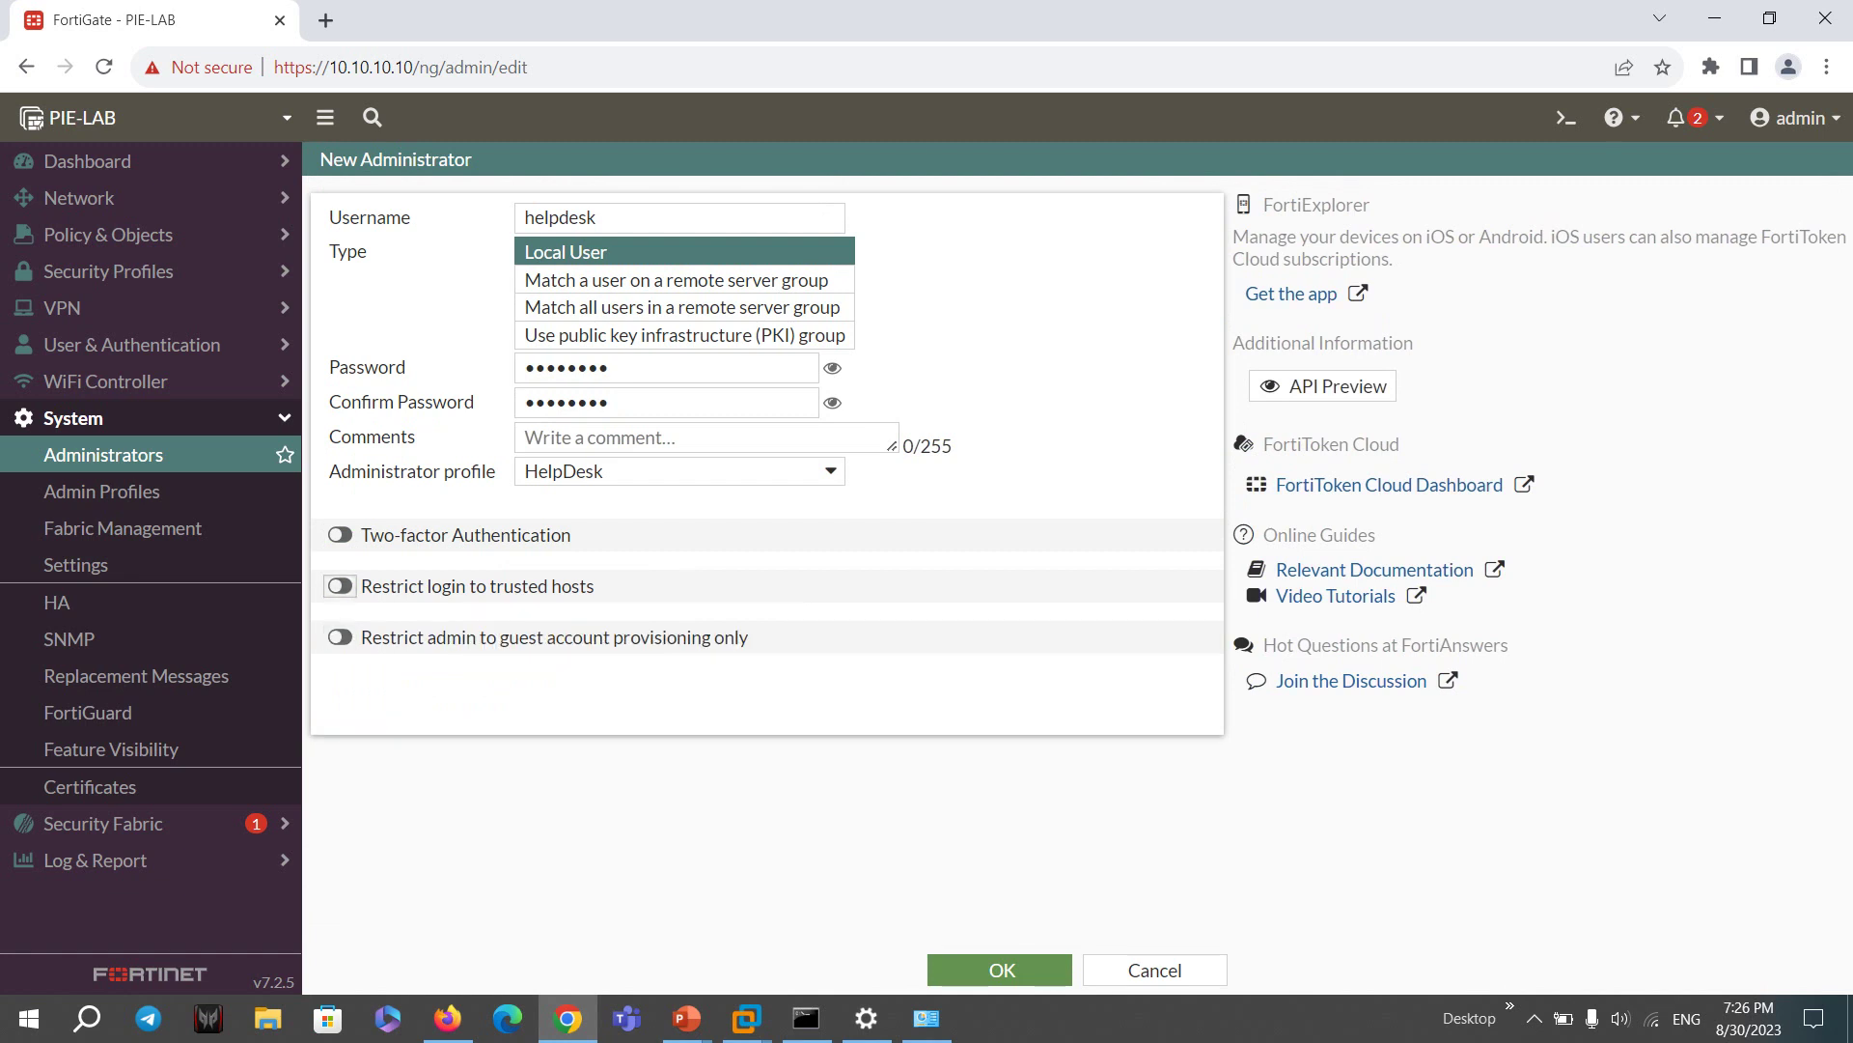
left_click(994, 969)
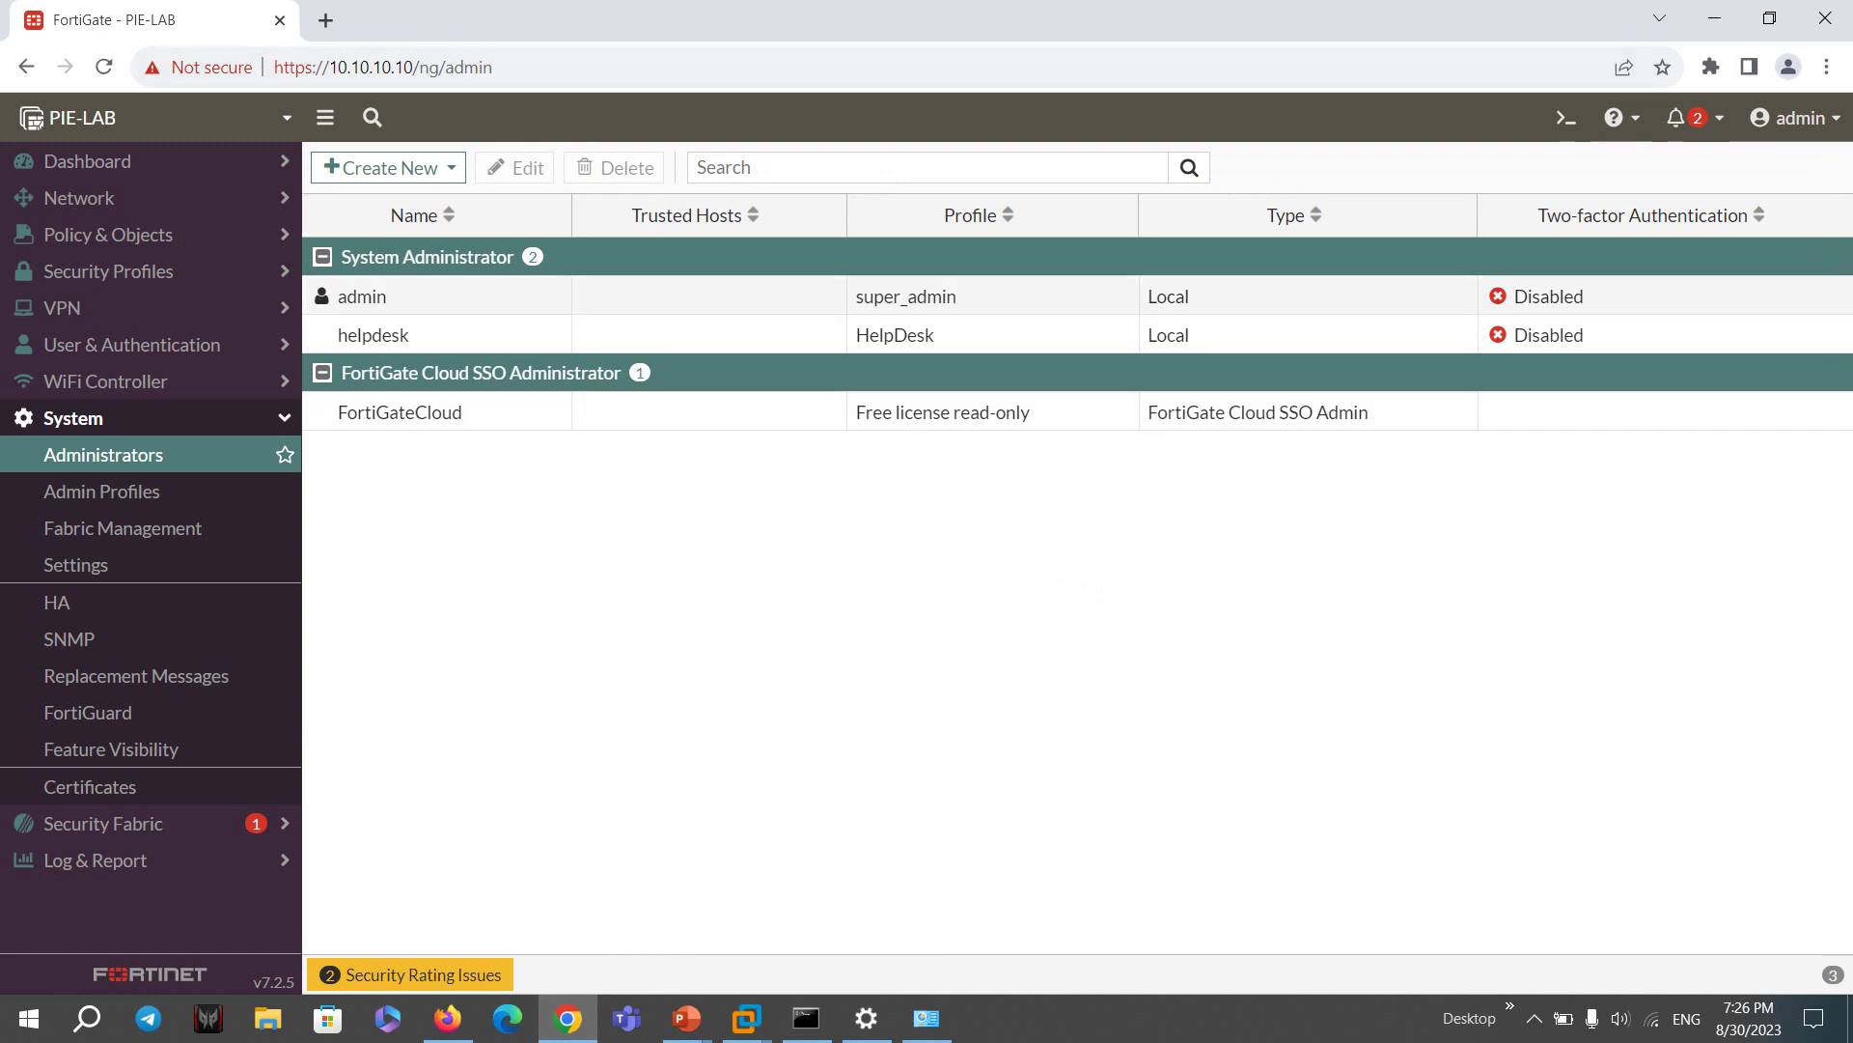
- Log out of admin, sign in as helpdesk, and dismiss the setup and FortiOS 7.2.0 prompts
left_click(1795, 117)
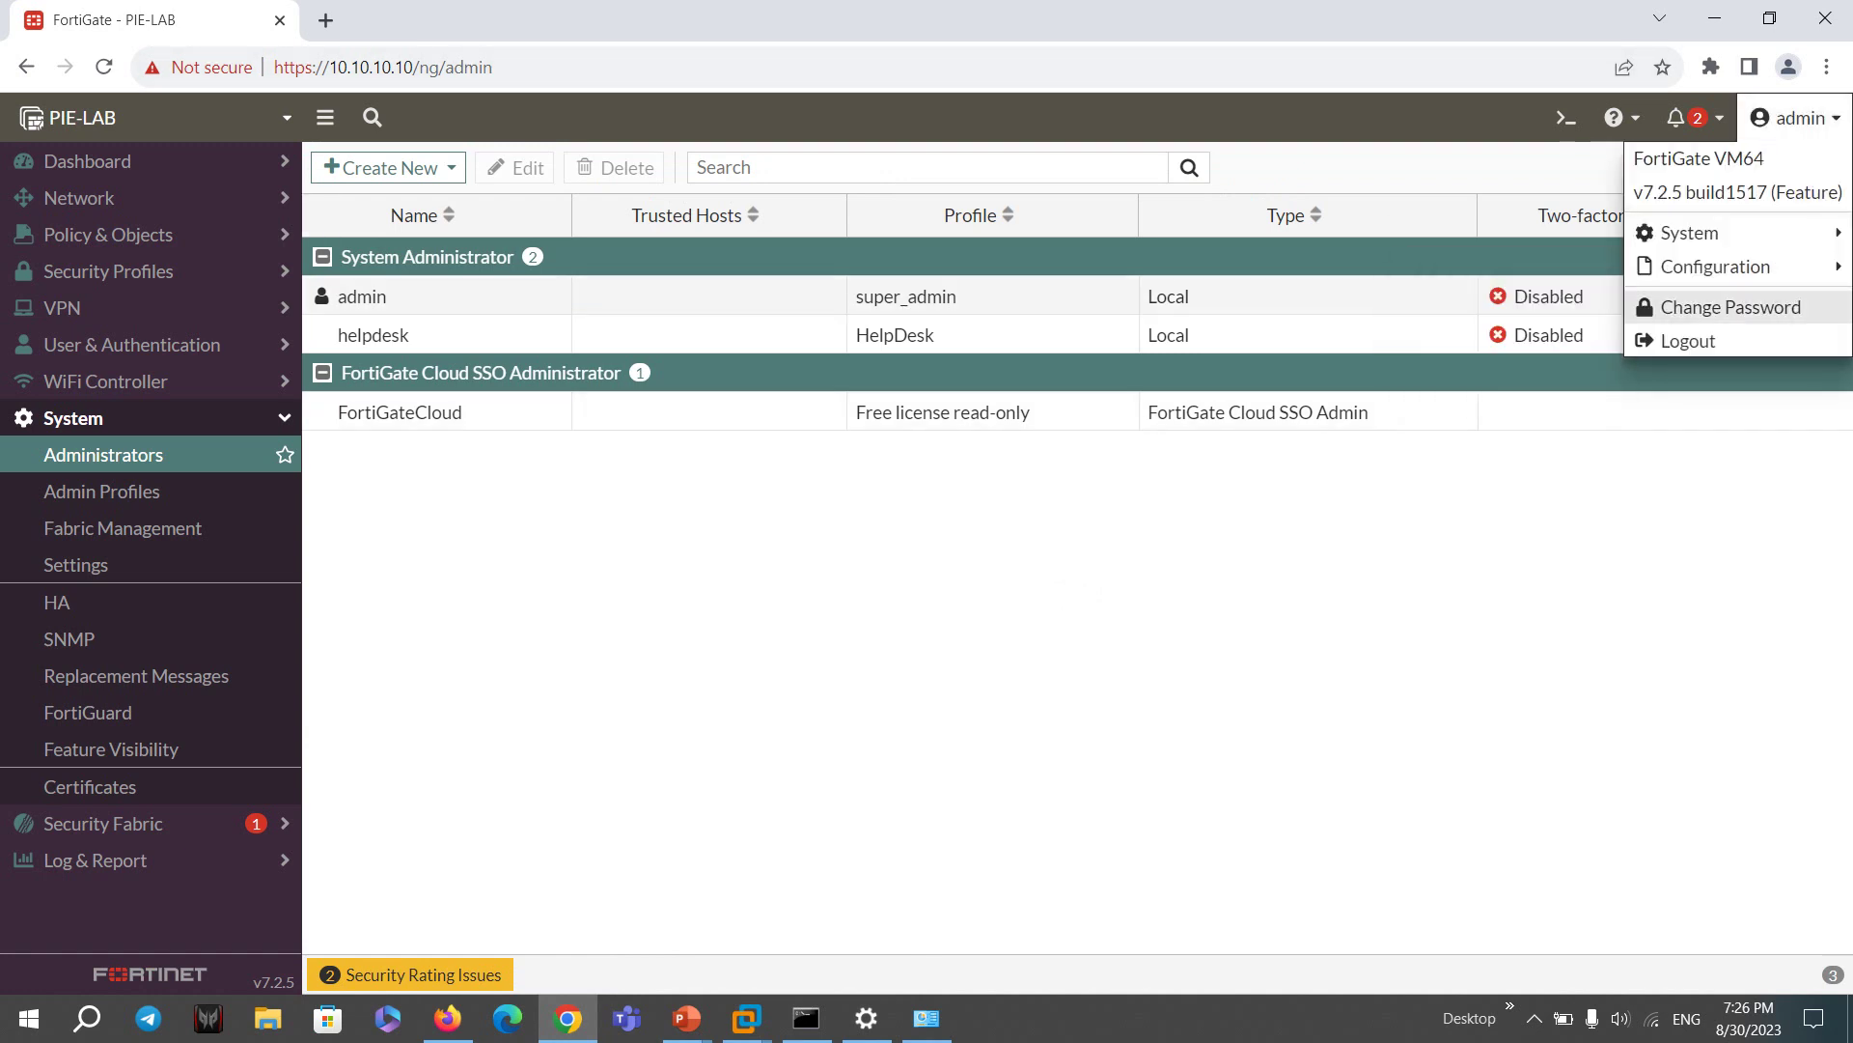
left_click(1685, 339)
type("helpdesk")
key("Tab")
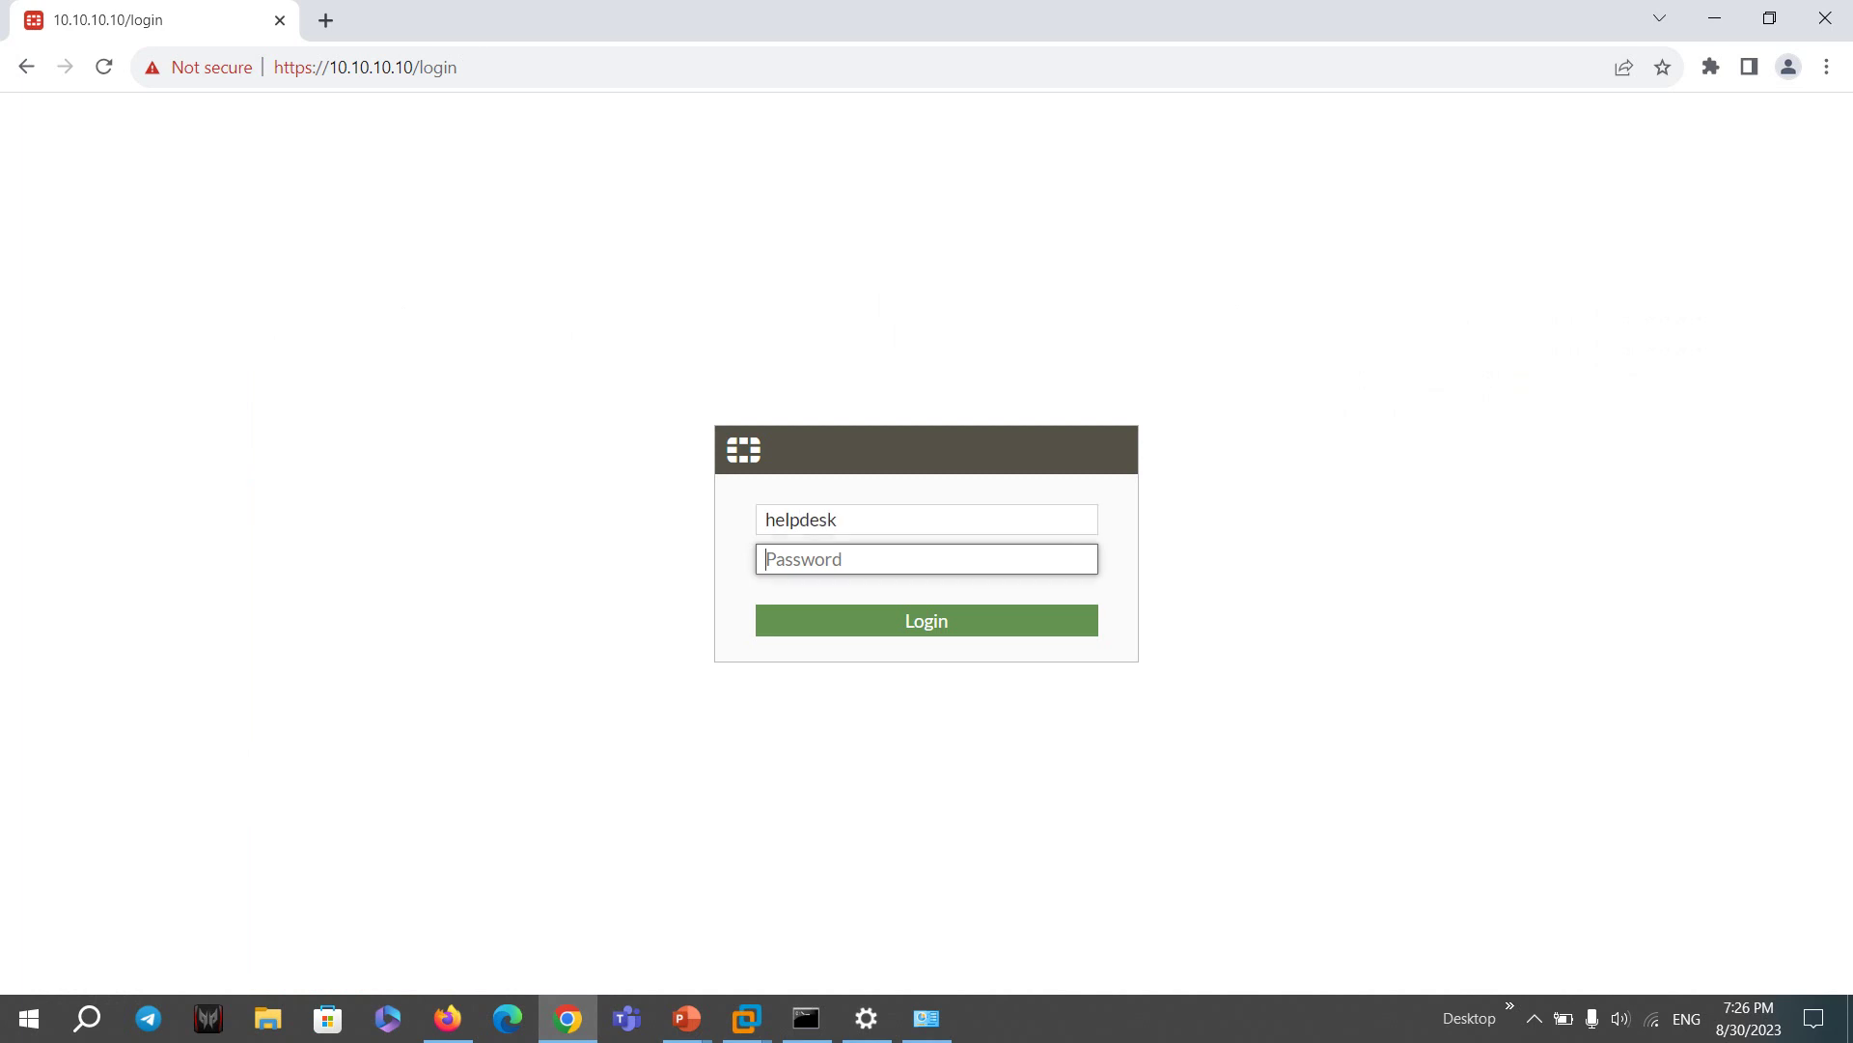
type("••••••••")
key("Return")
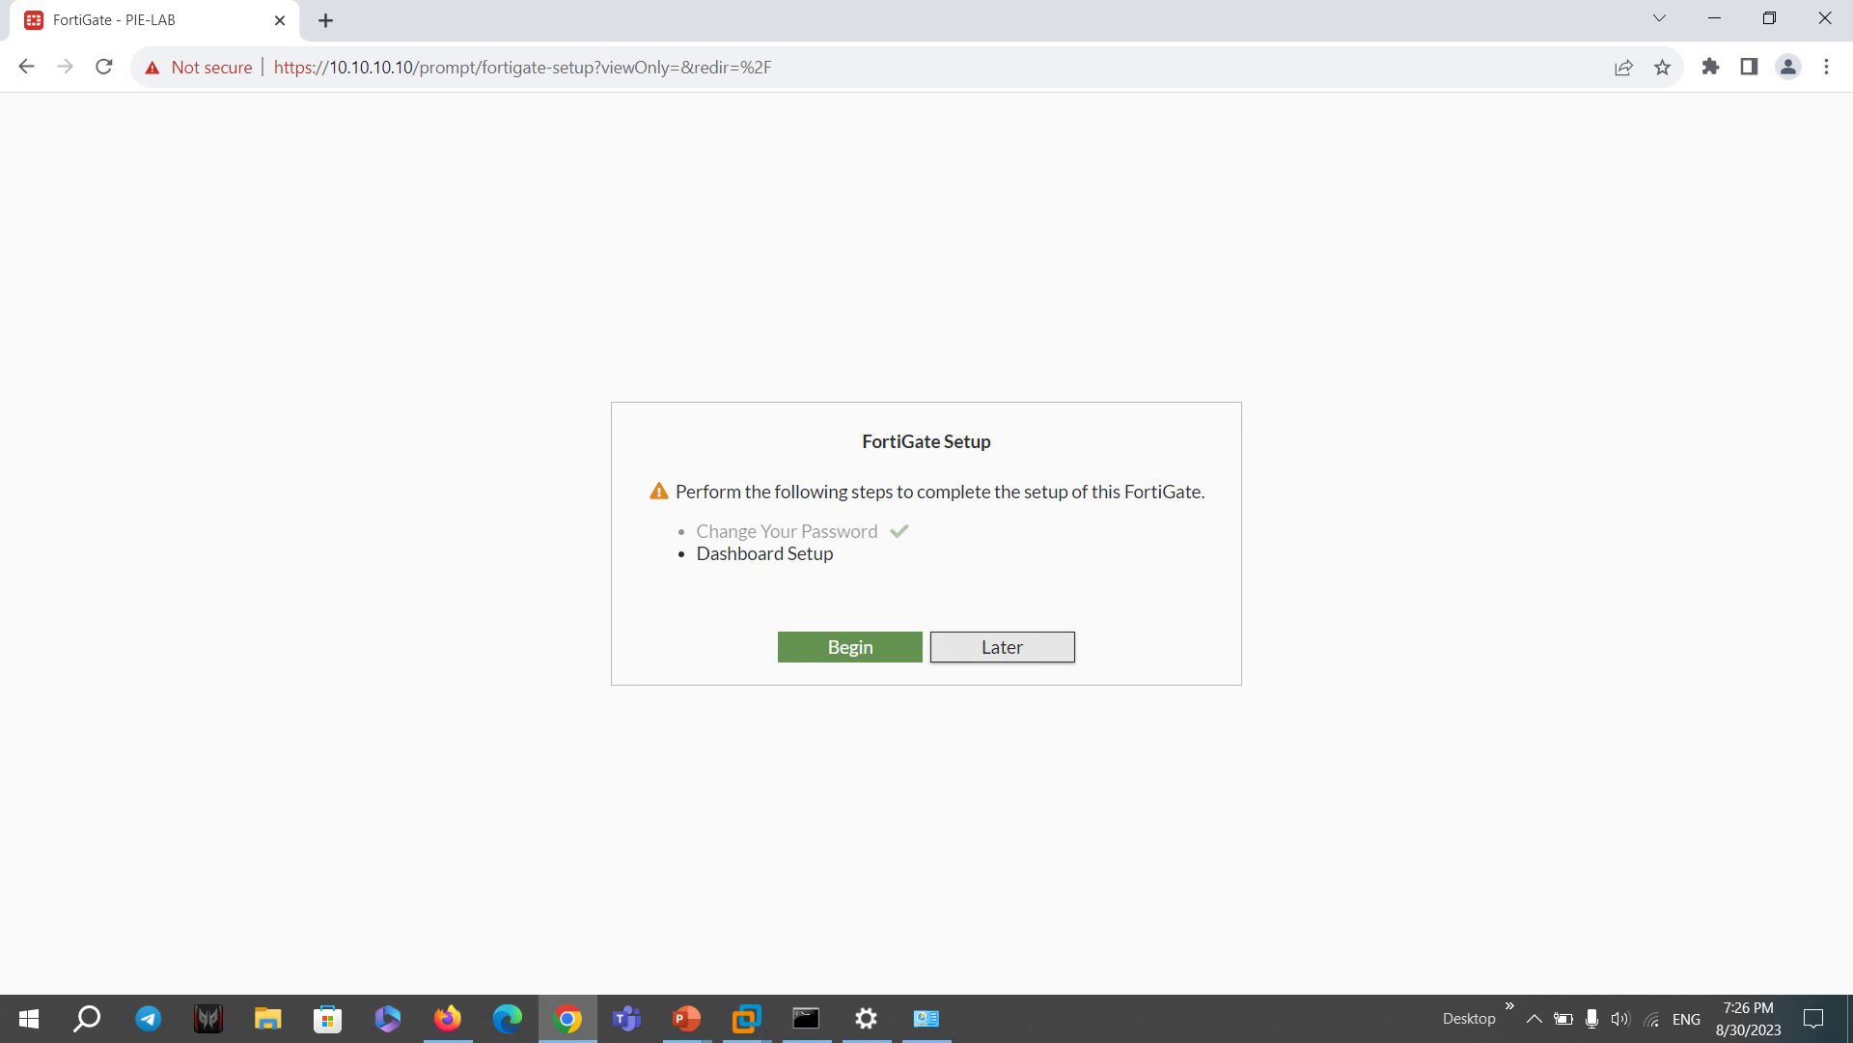
key("Return")
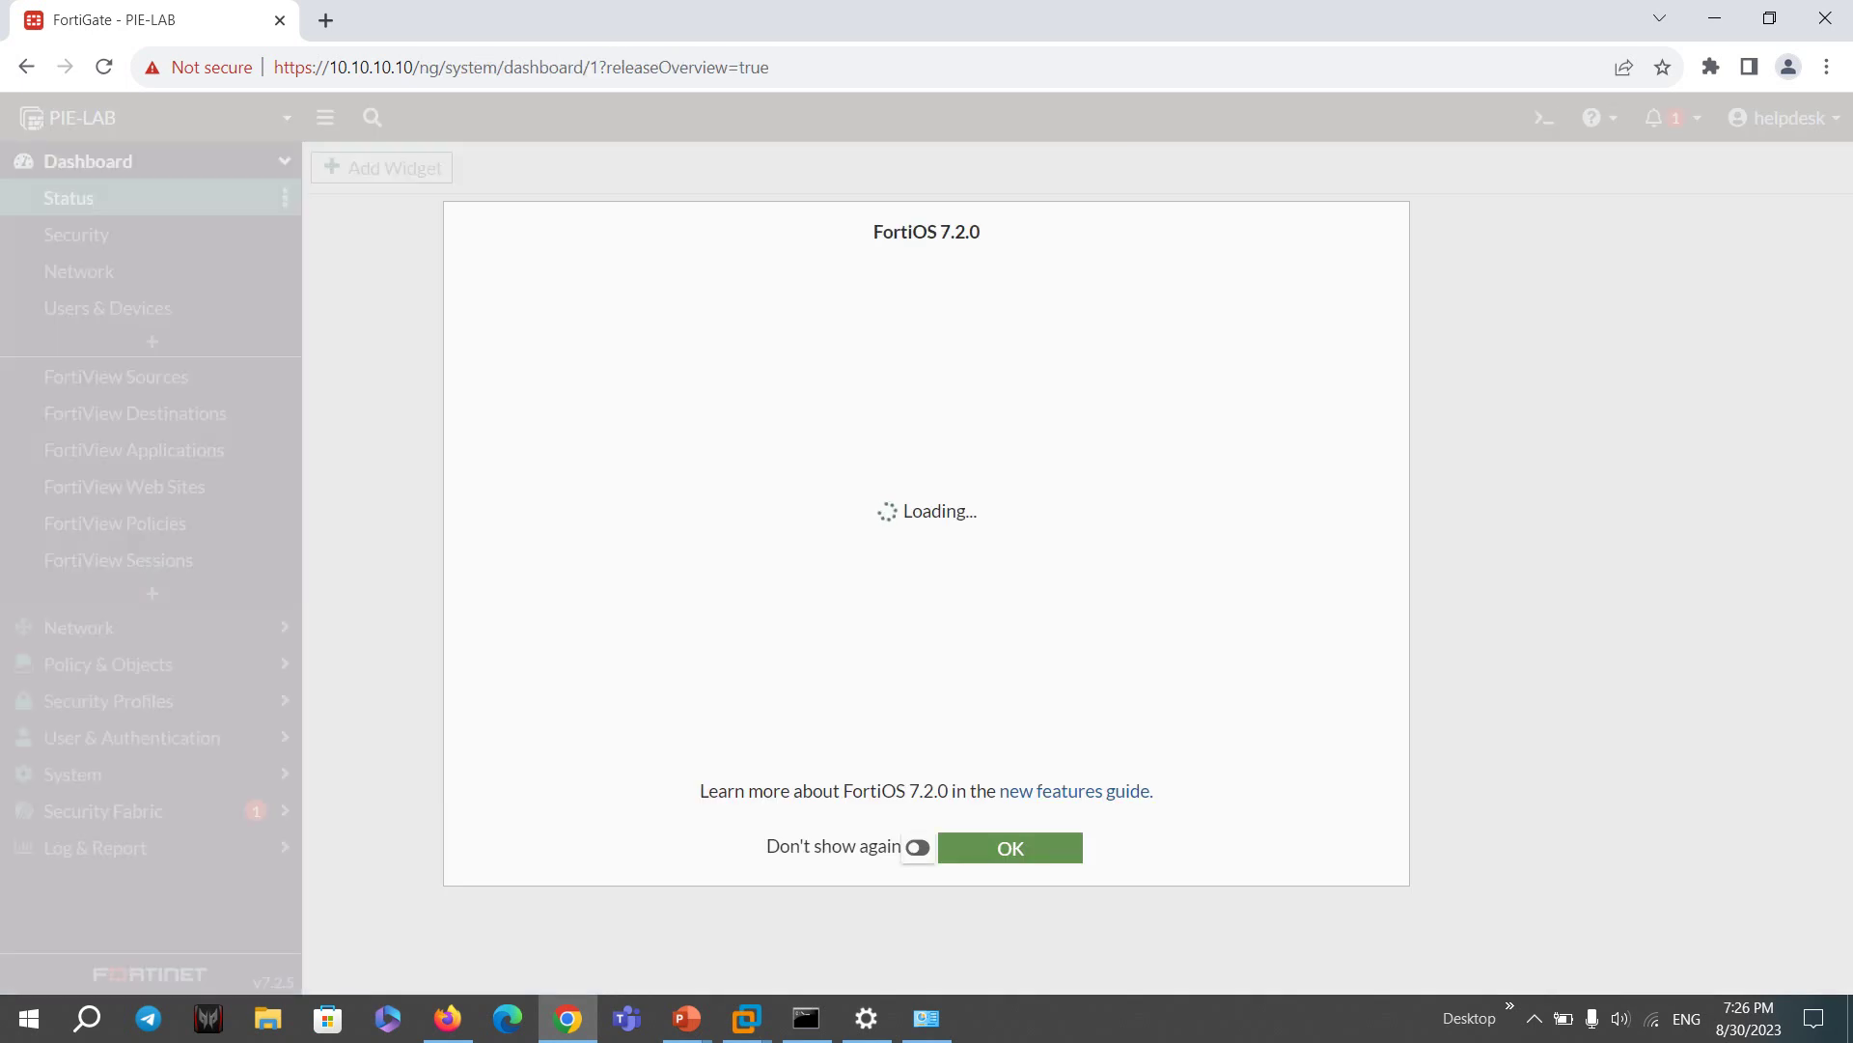
key("Return")
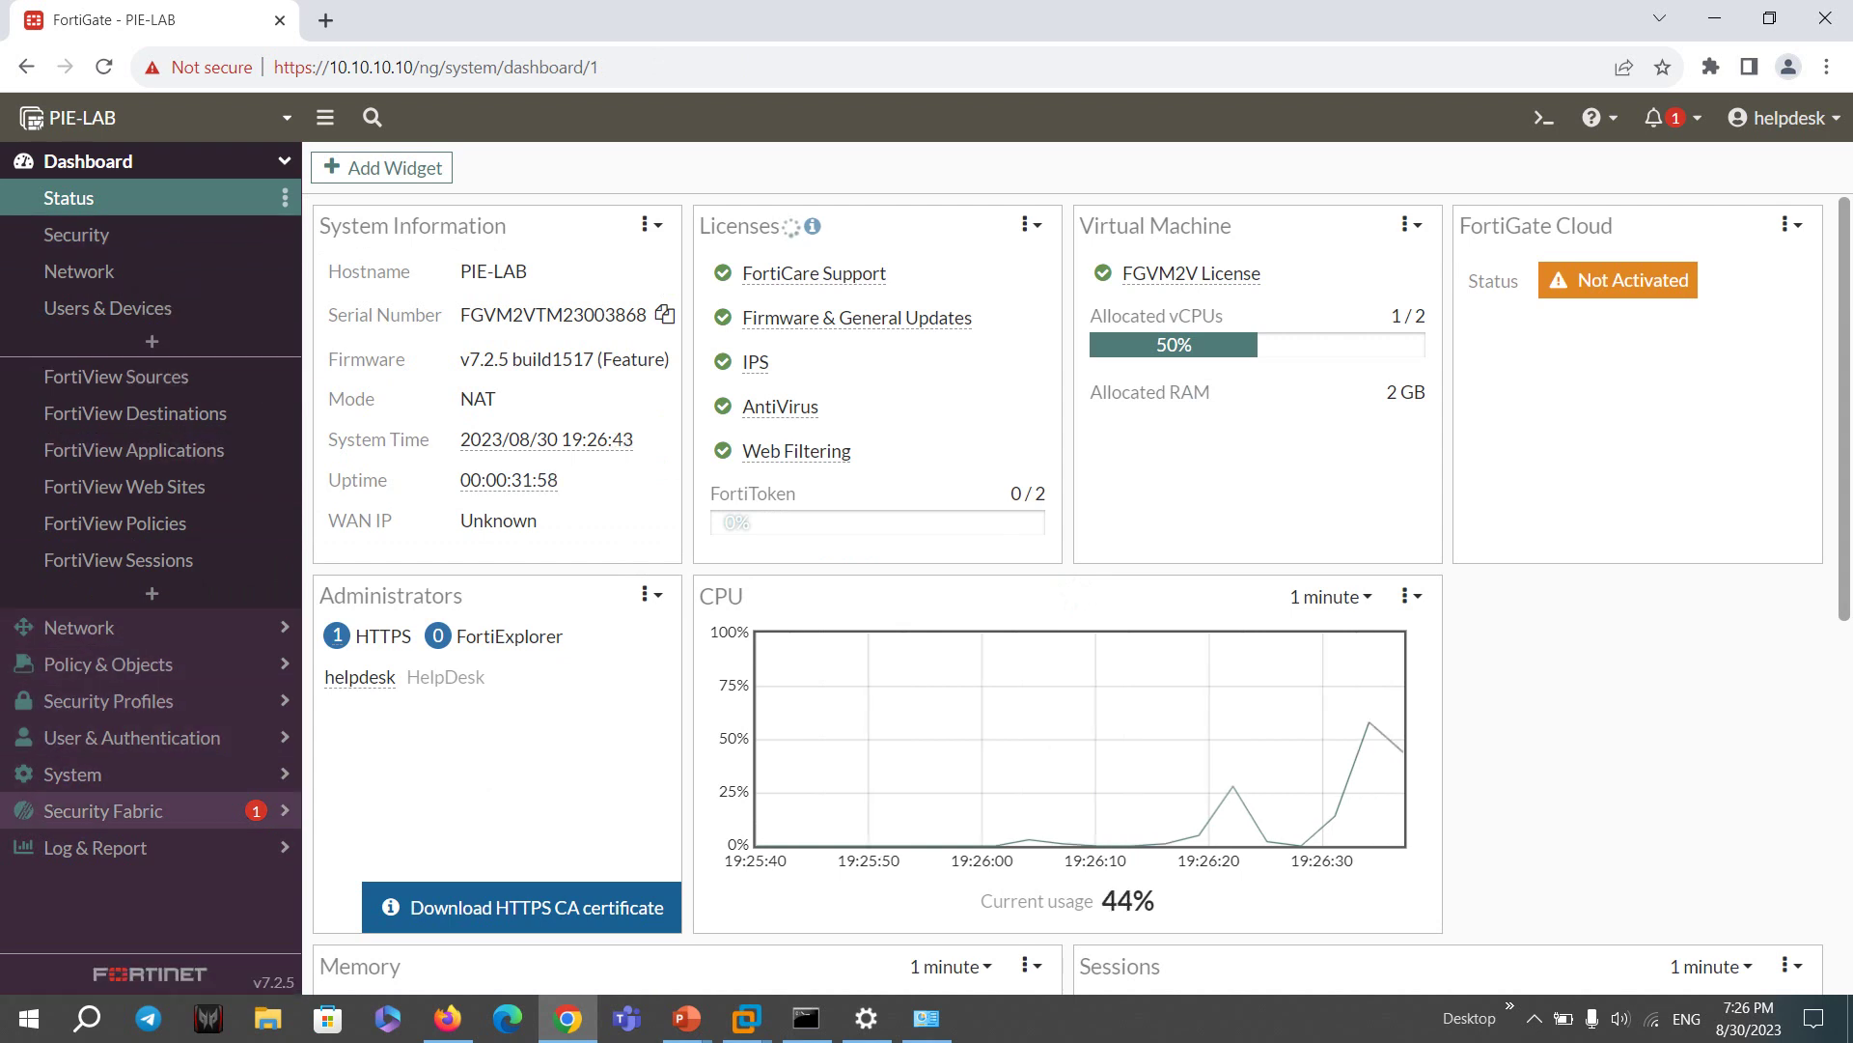
- Expand System, Log & Report, Security Profiles and Policy & Objects, then view Firewall Policy
left_click(72, 774)
left_click(95, 748)
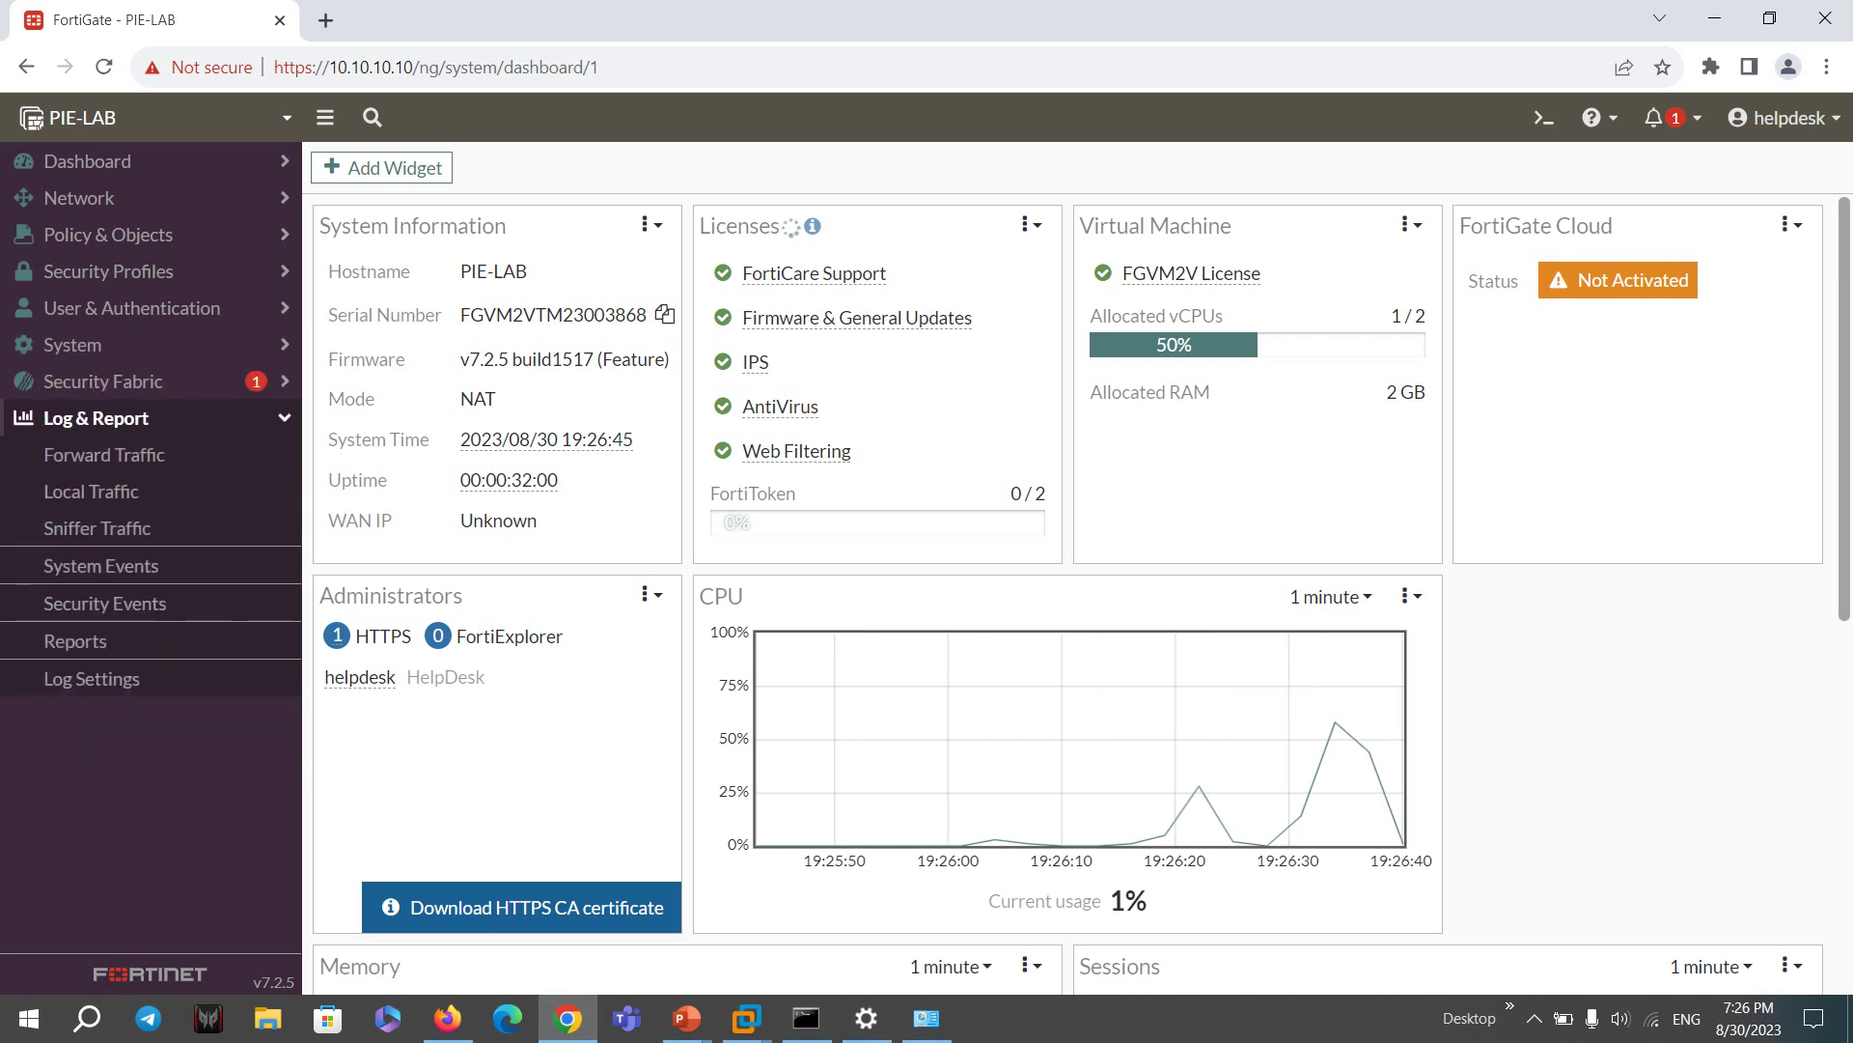
left_click(108, 272)
left_click(108, 235)
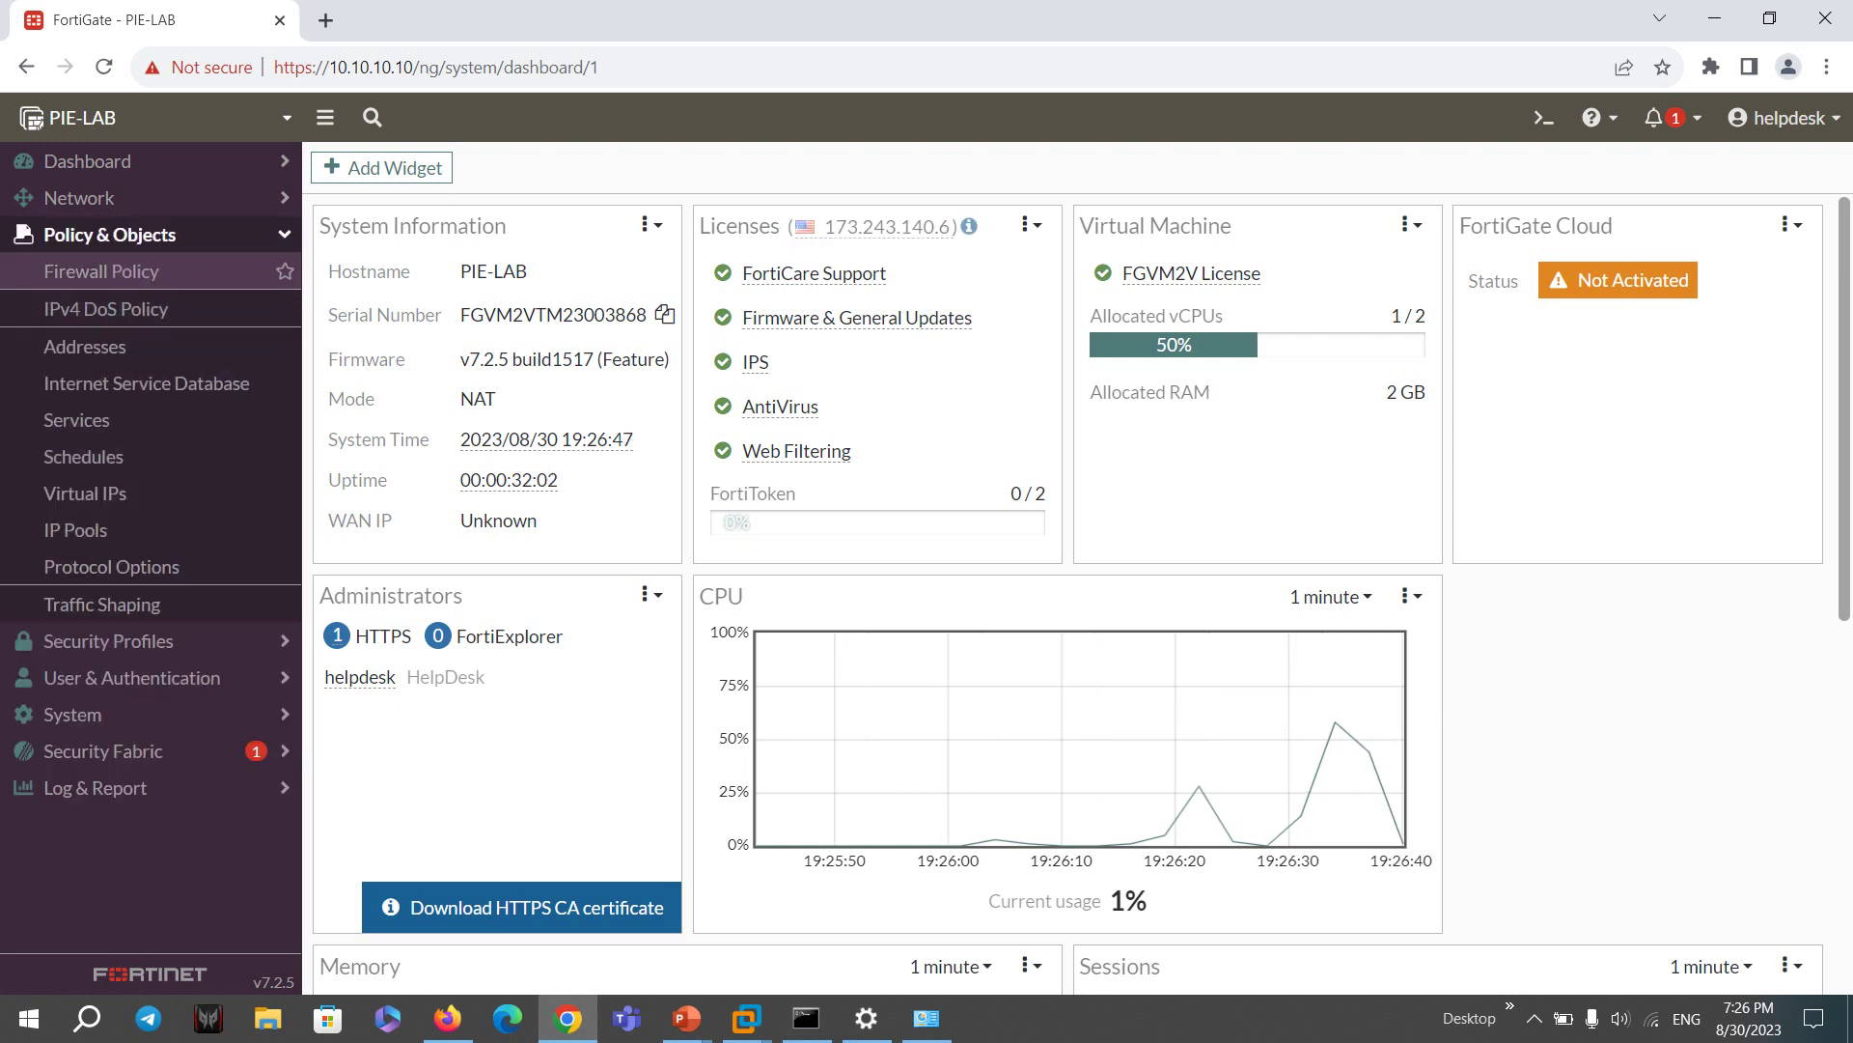
left_click(101, 271)
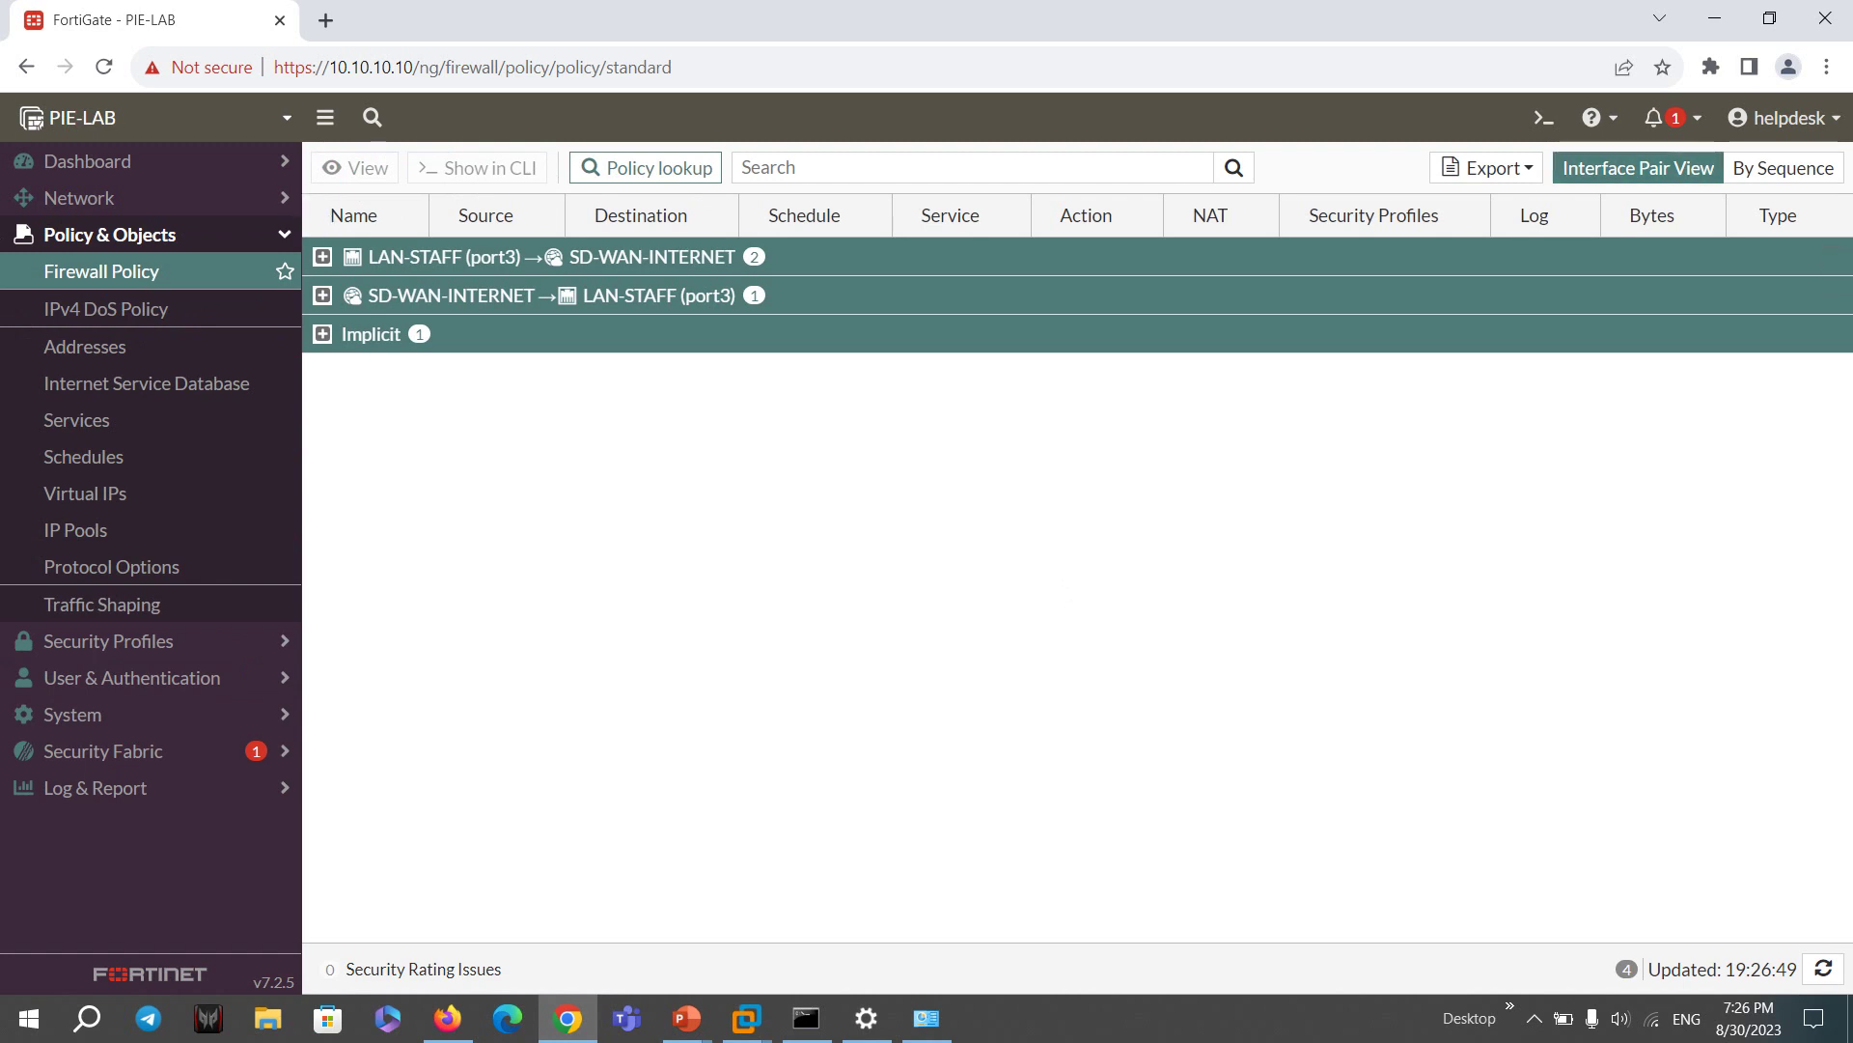
left_click(1784, 117)
- Log out of helpdesk, sign back in as admin, and open Network > Interfaces
left_click(1690, 267)
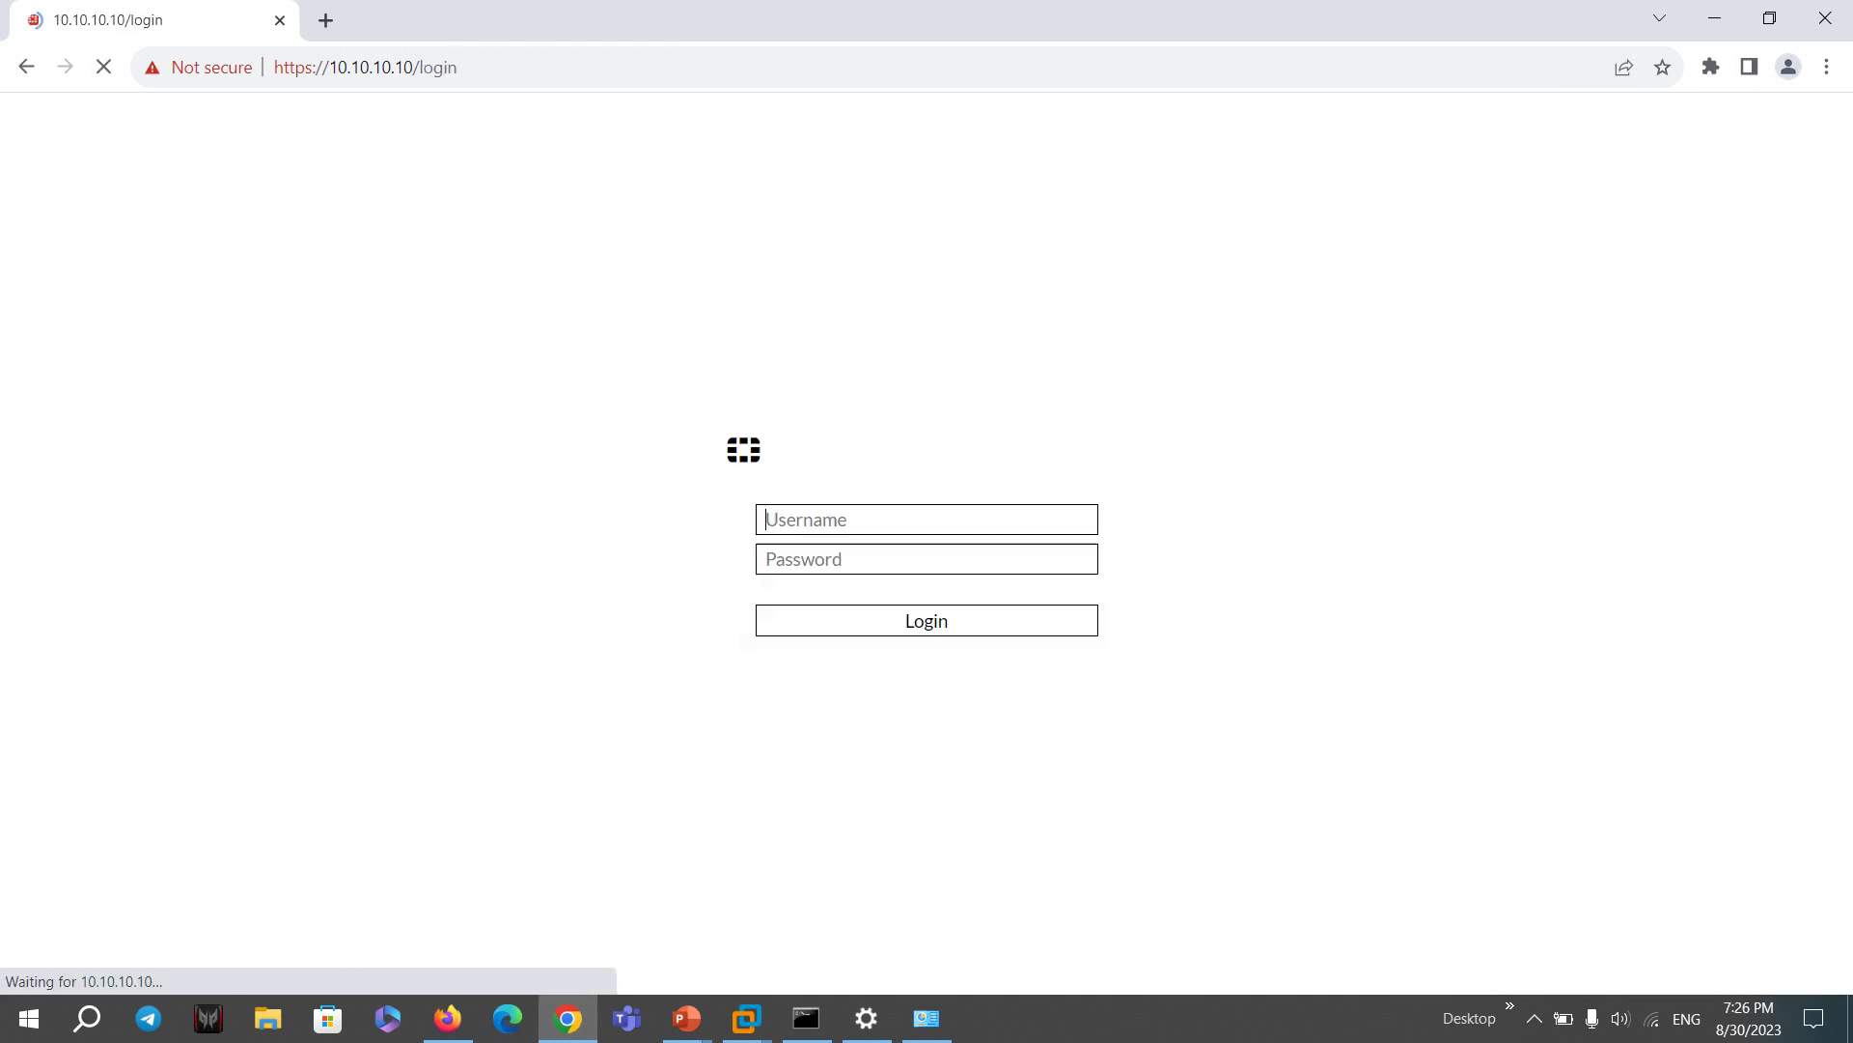
type("admin")
key("Tab")
type("ad")
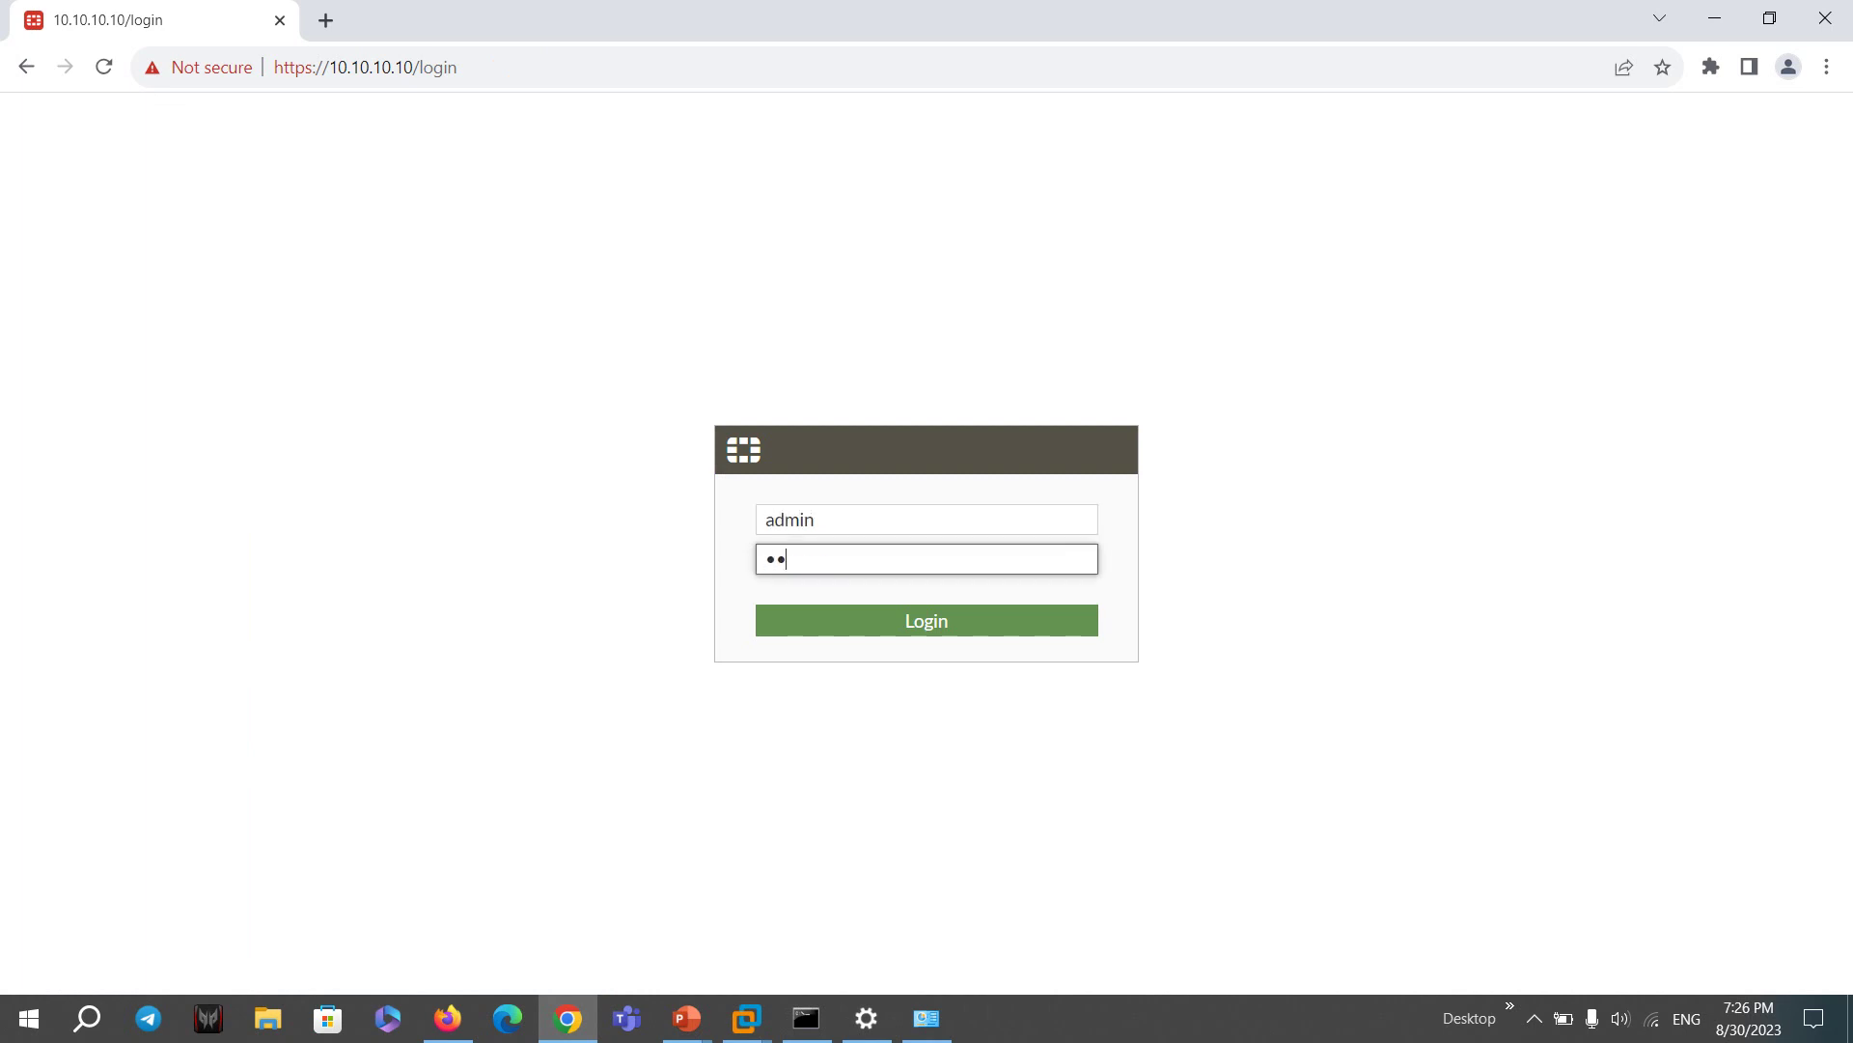
key("Return")
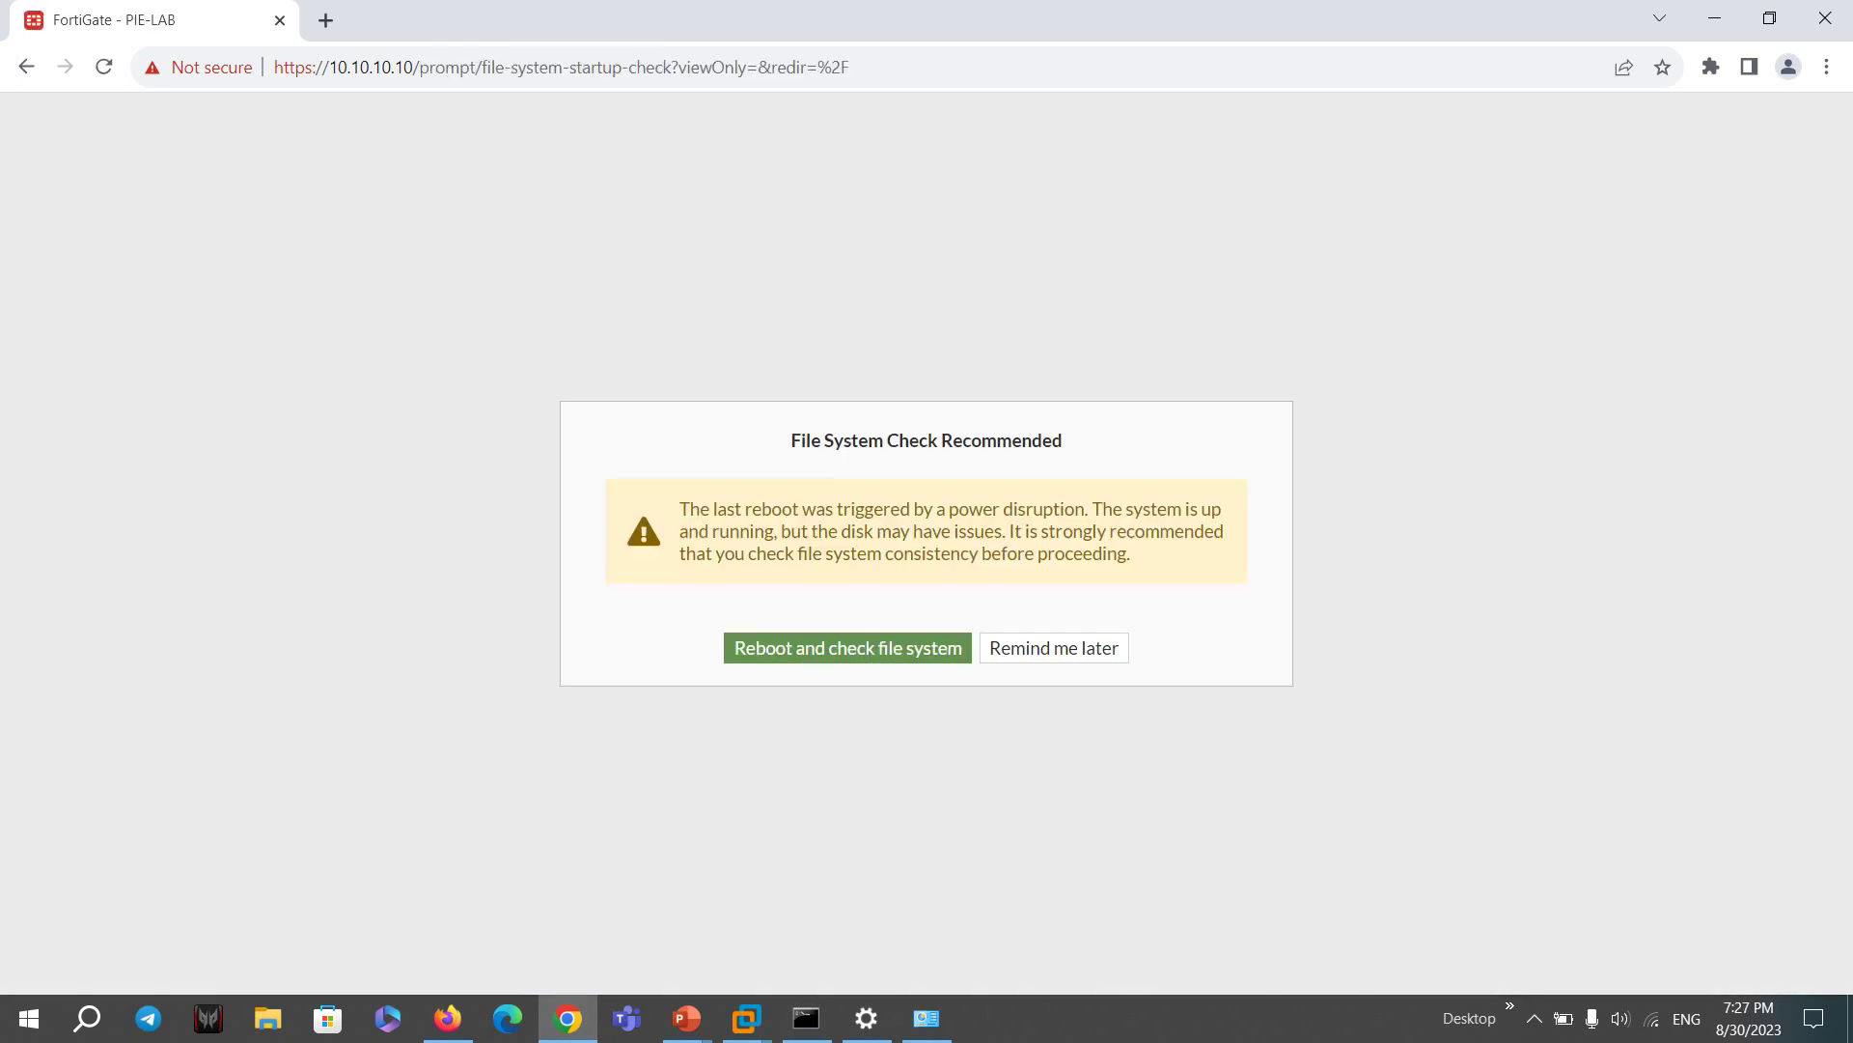
left_click(1053, 647)
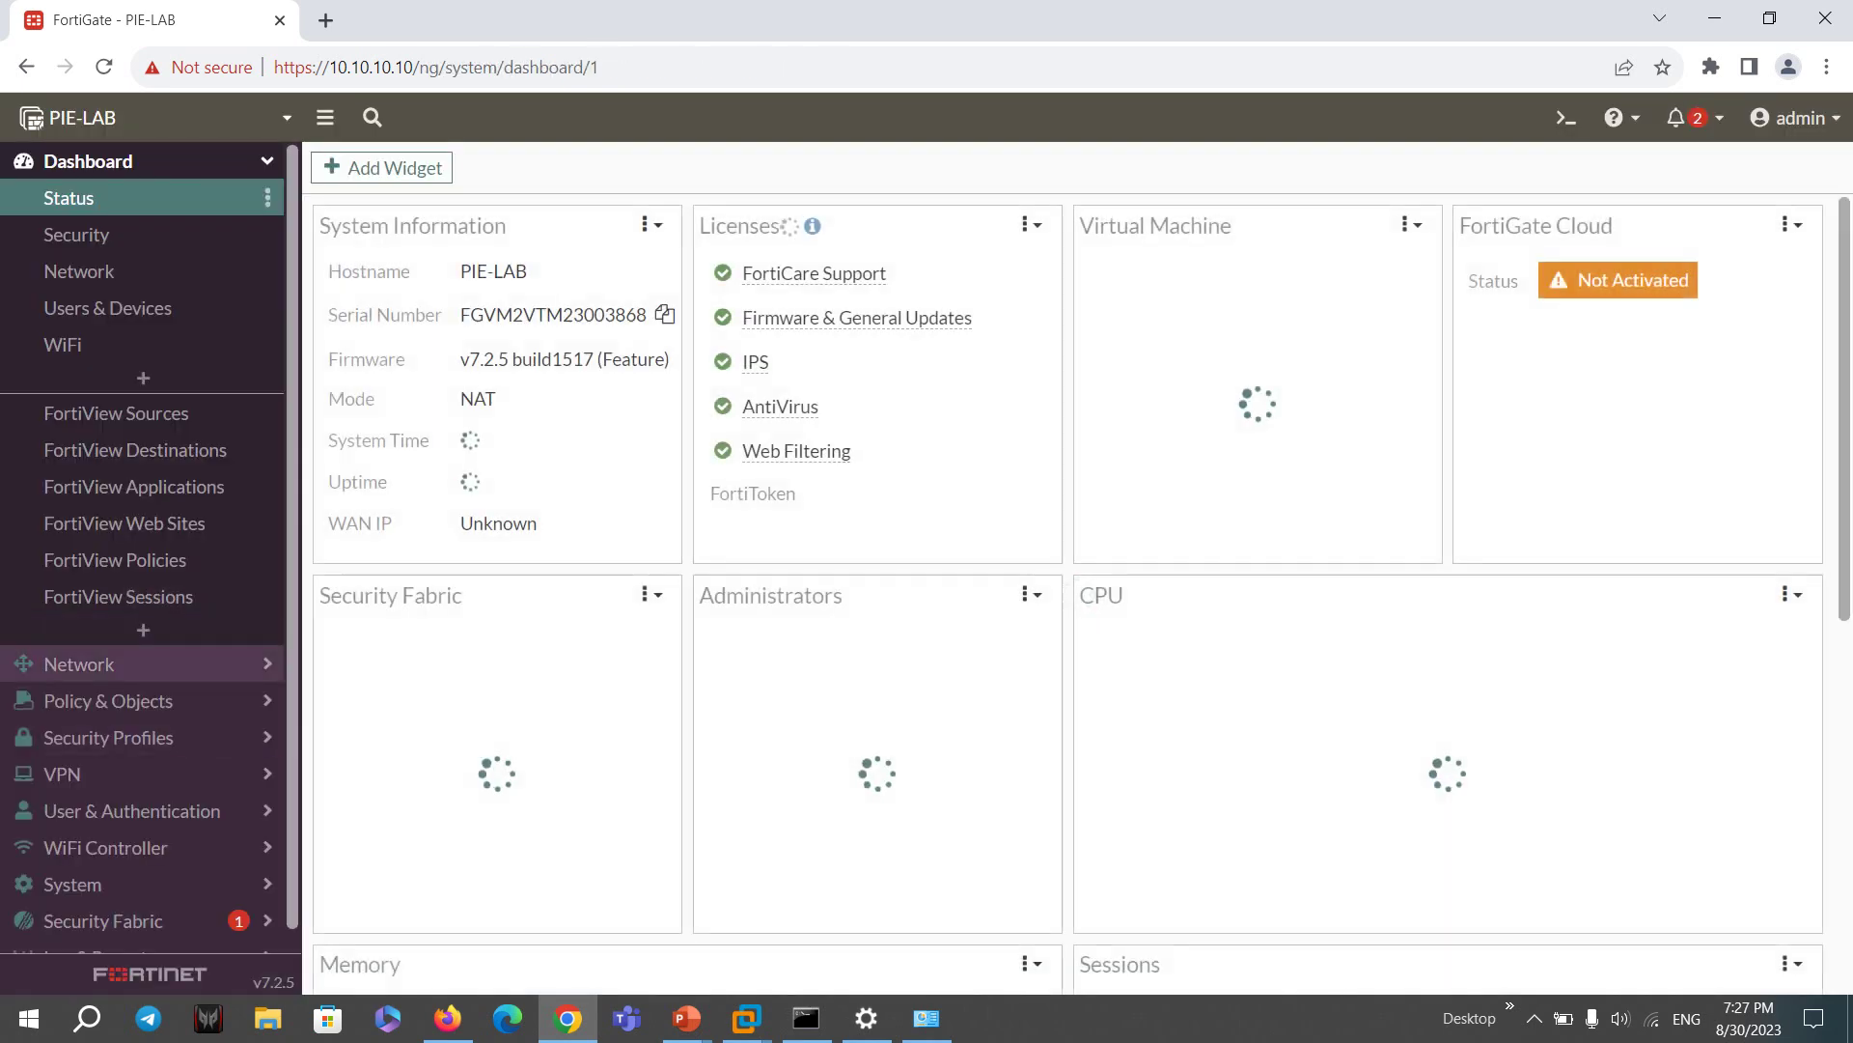
left_click(79, 664)
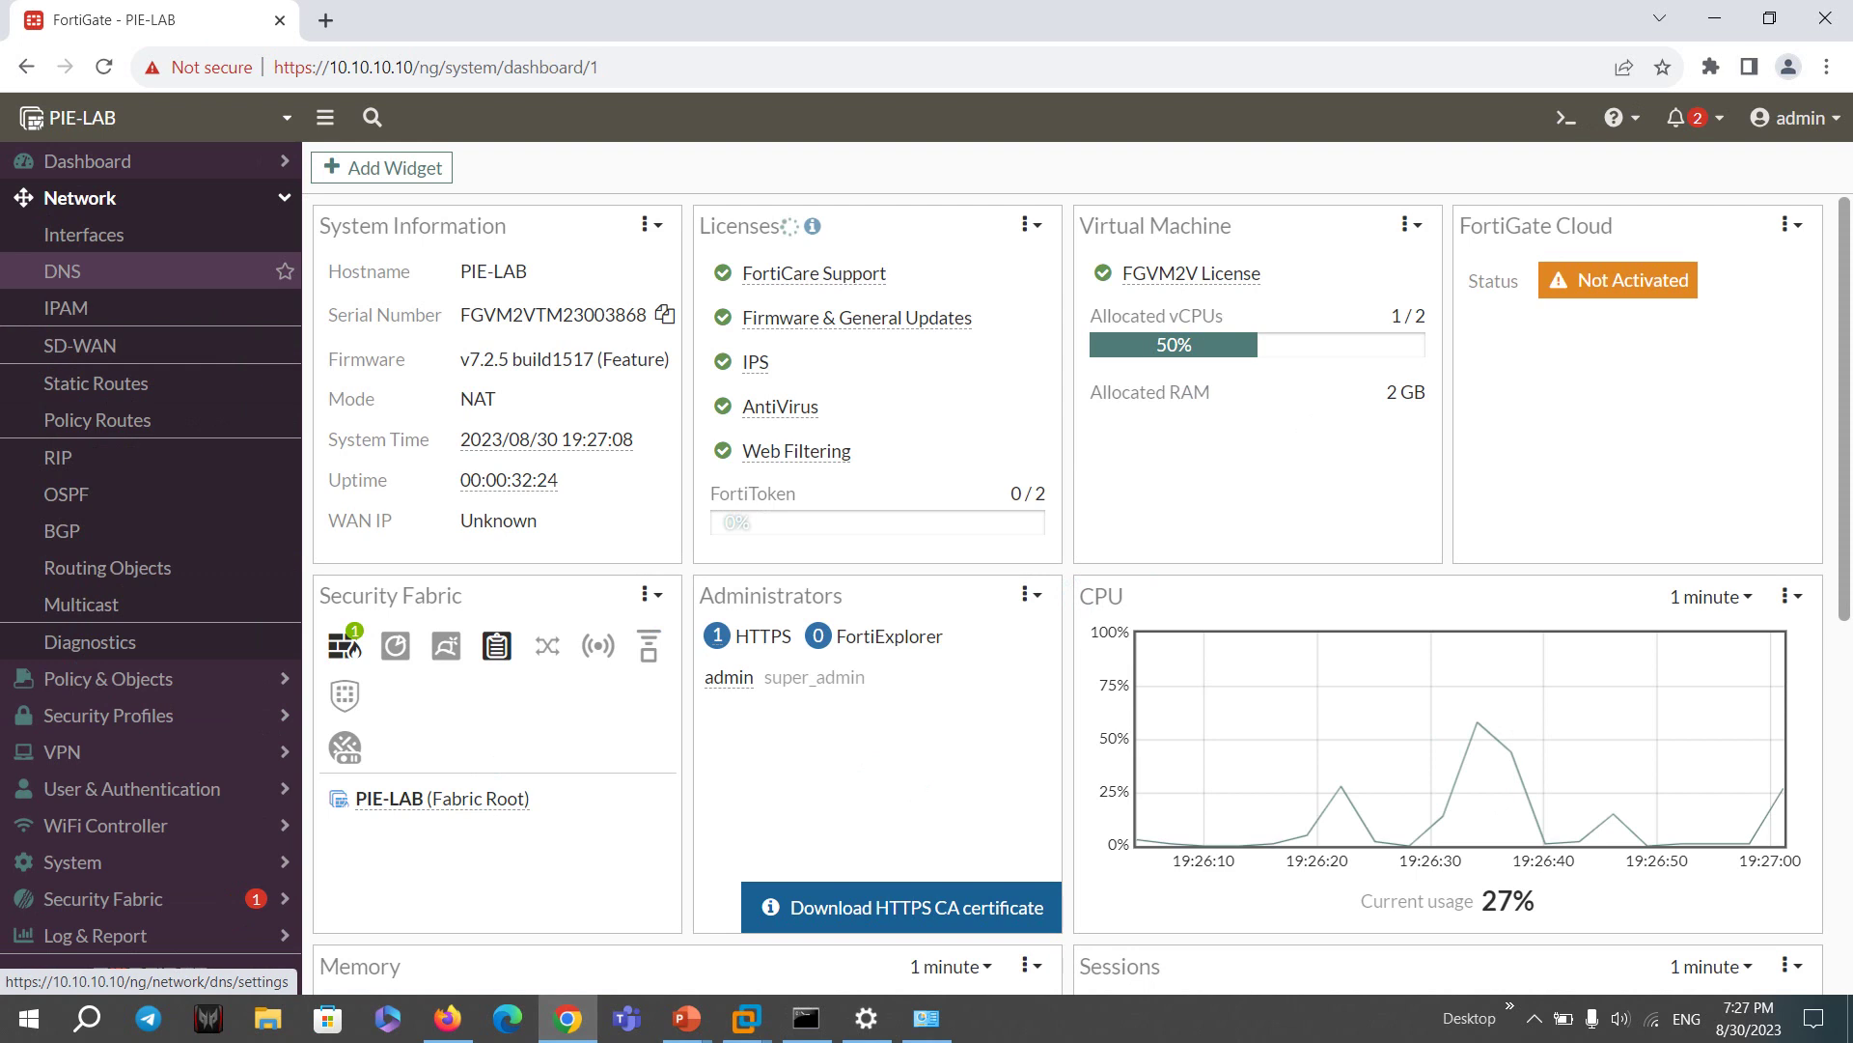
left_click(84, 234)
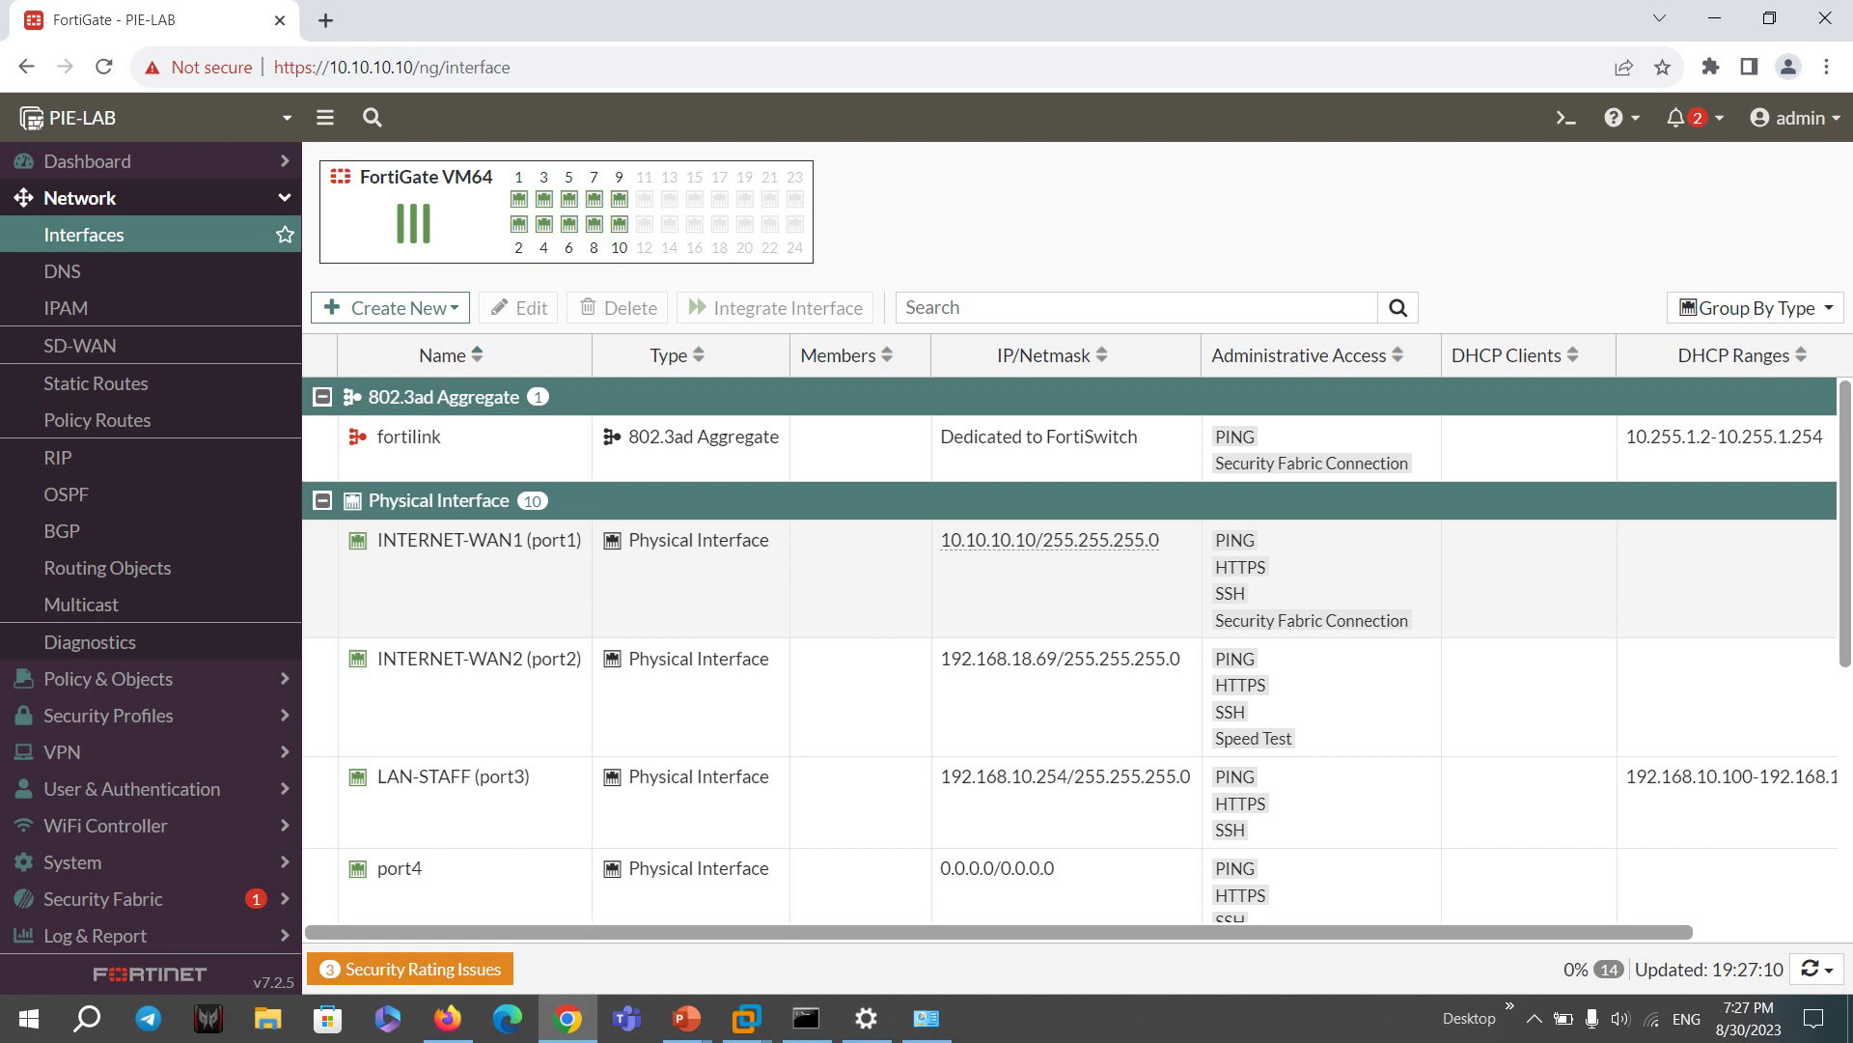
double_click(1062, 570)
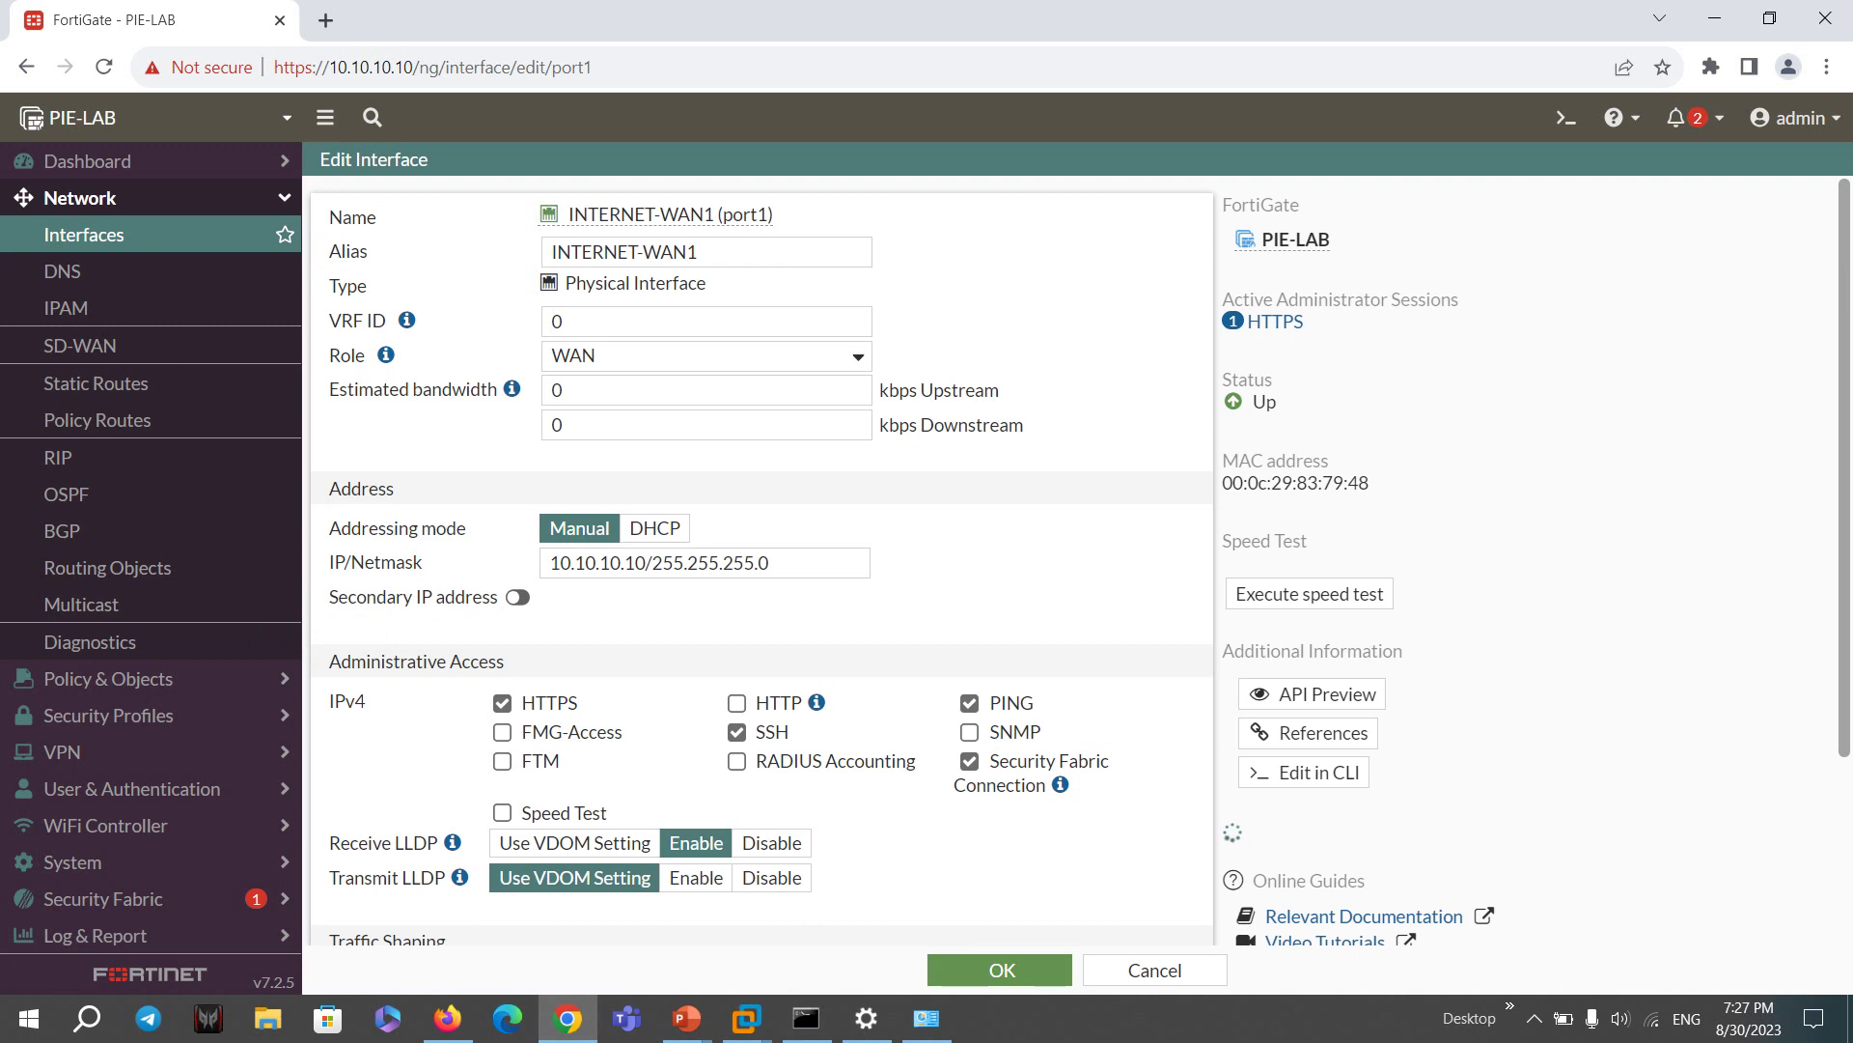
left_click_drag(506, 661, 329, 662)
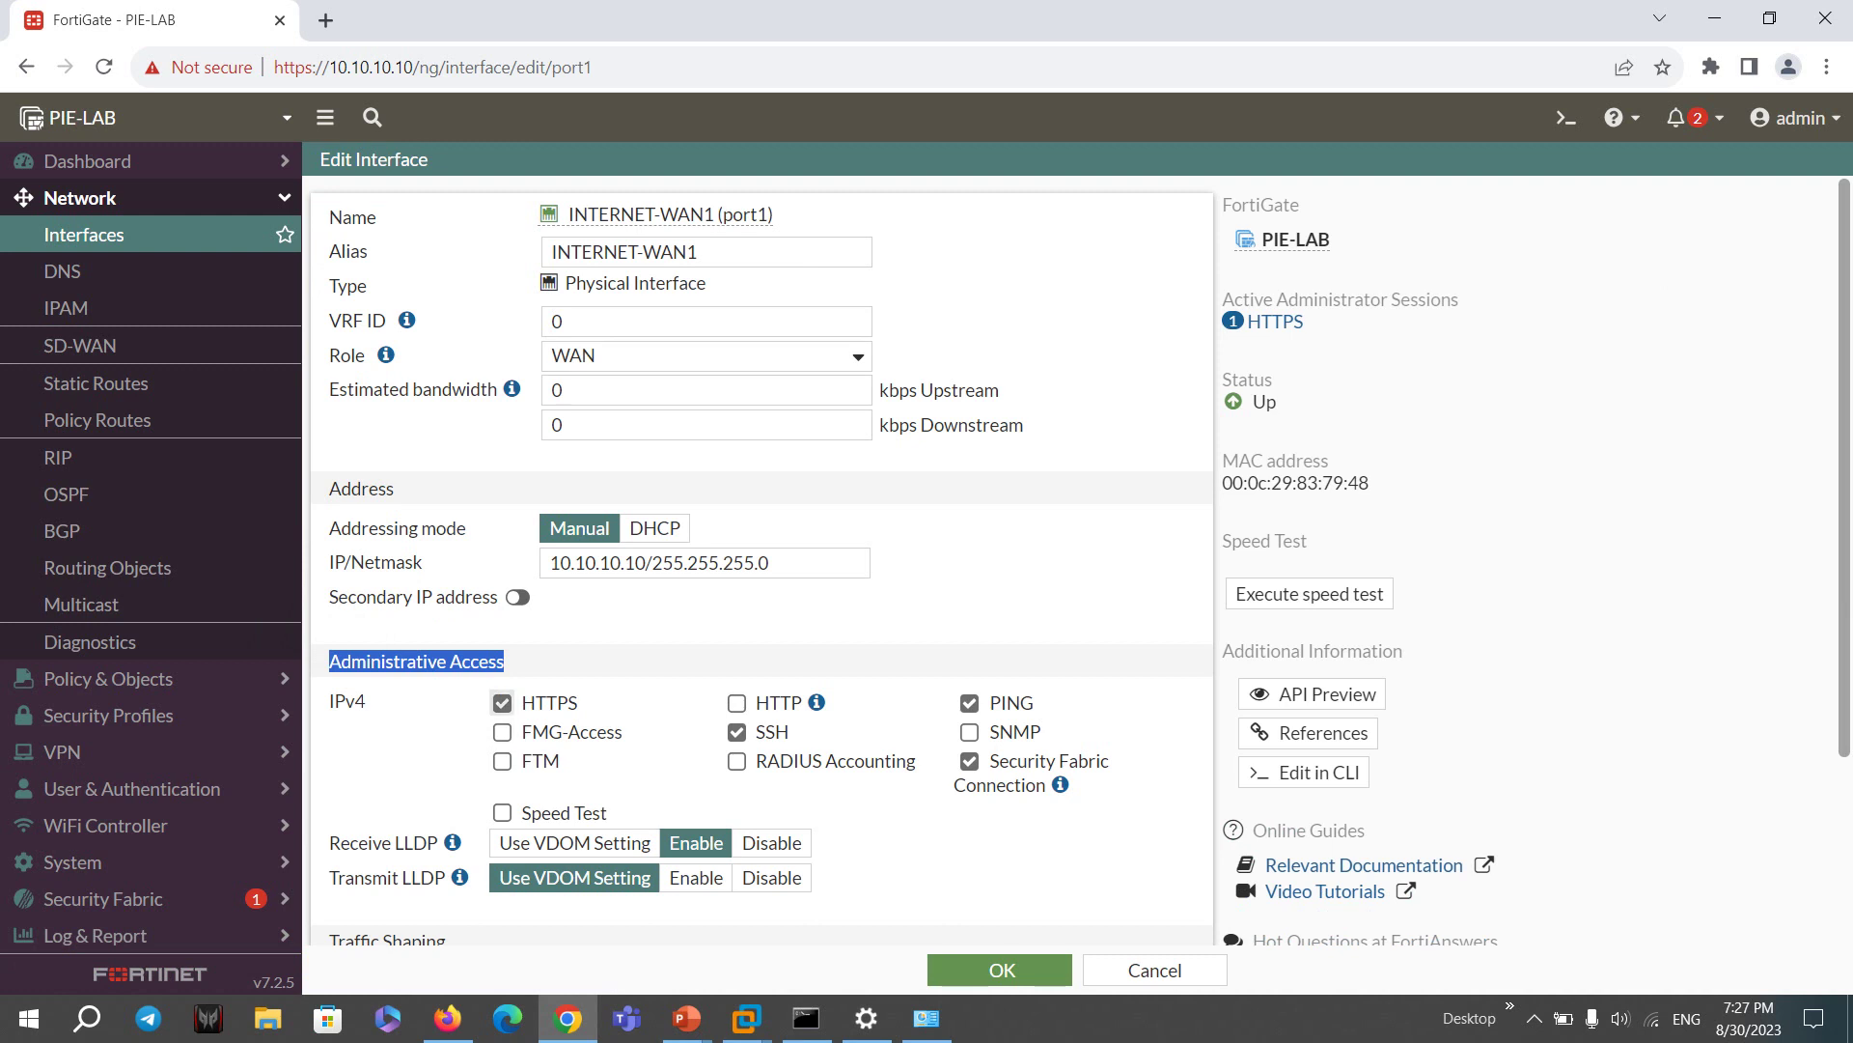
double_click(550, 703)
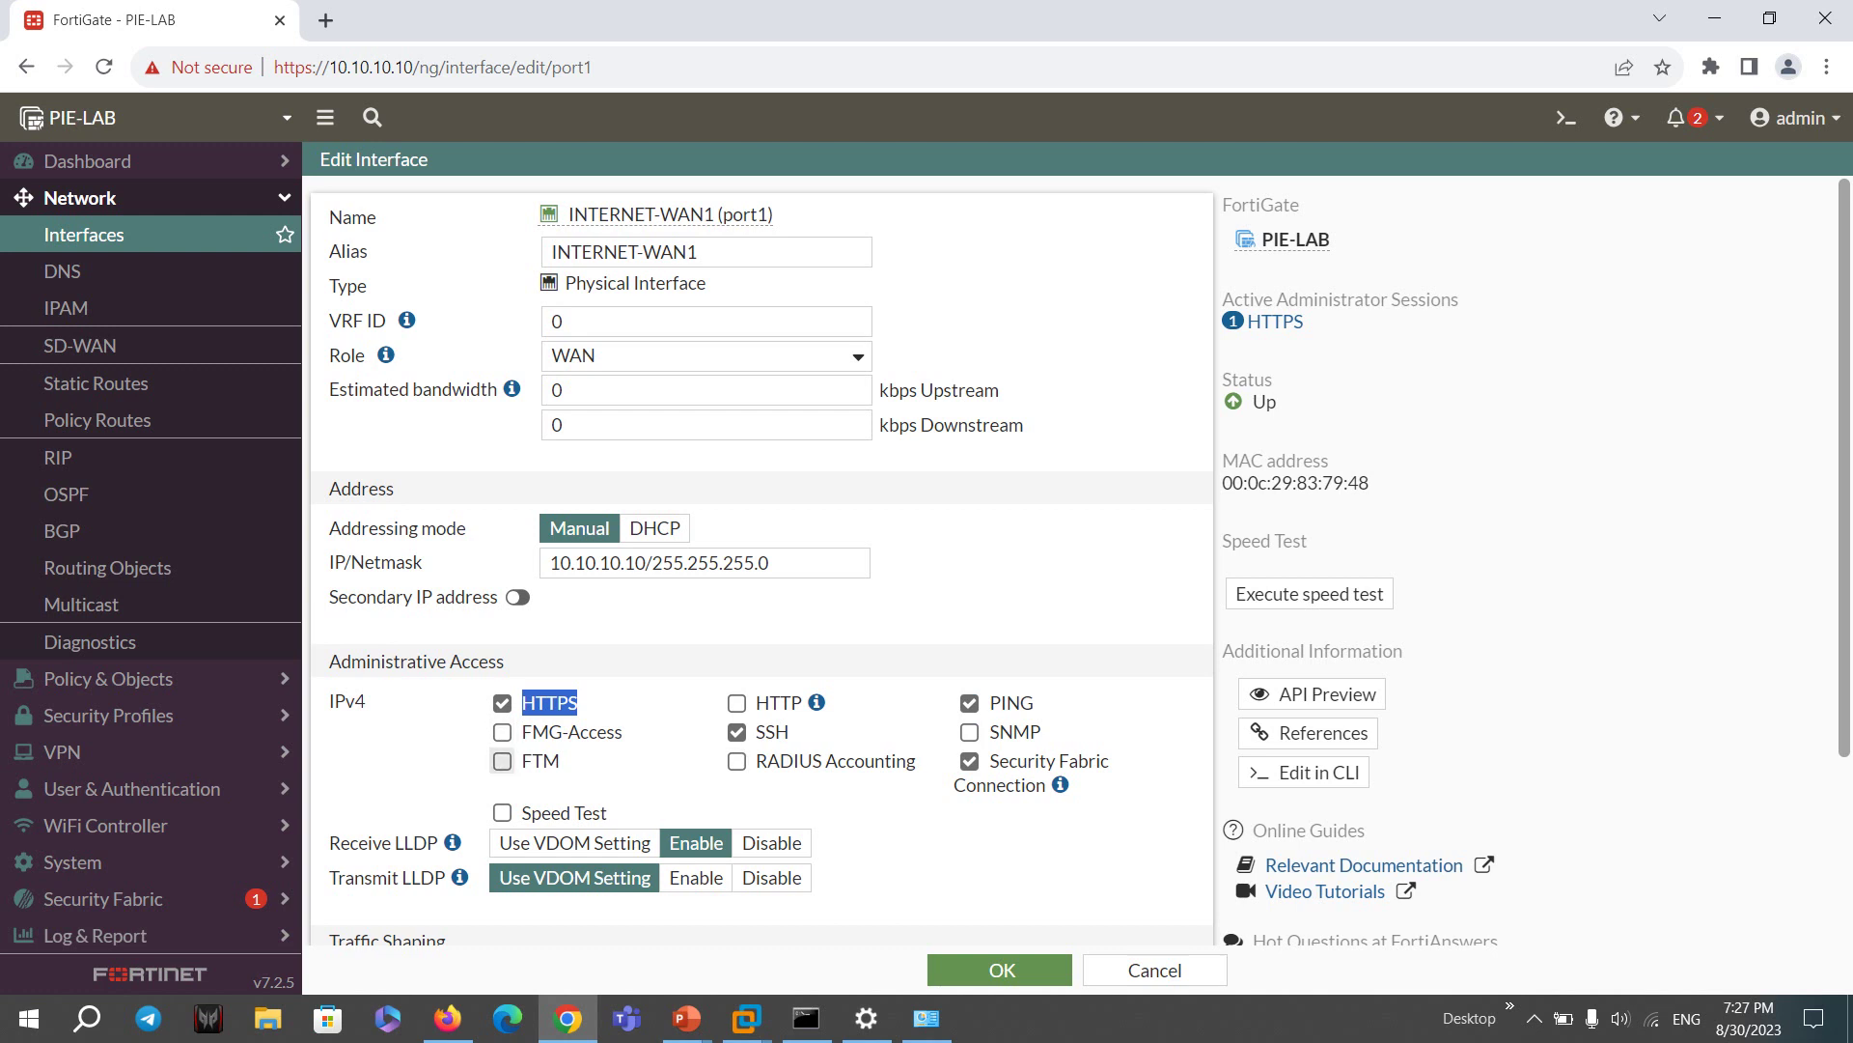
scroll(502, 761, "down", 1)
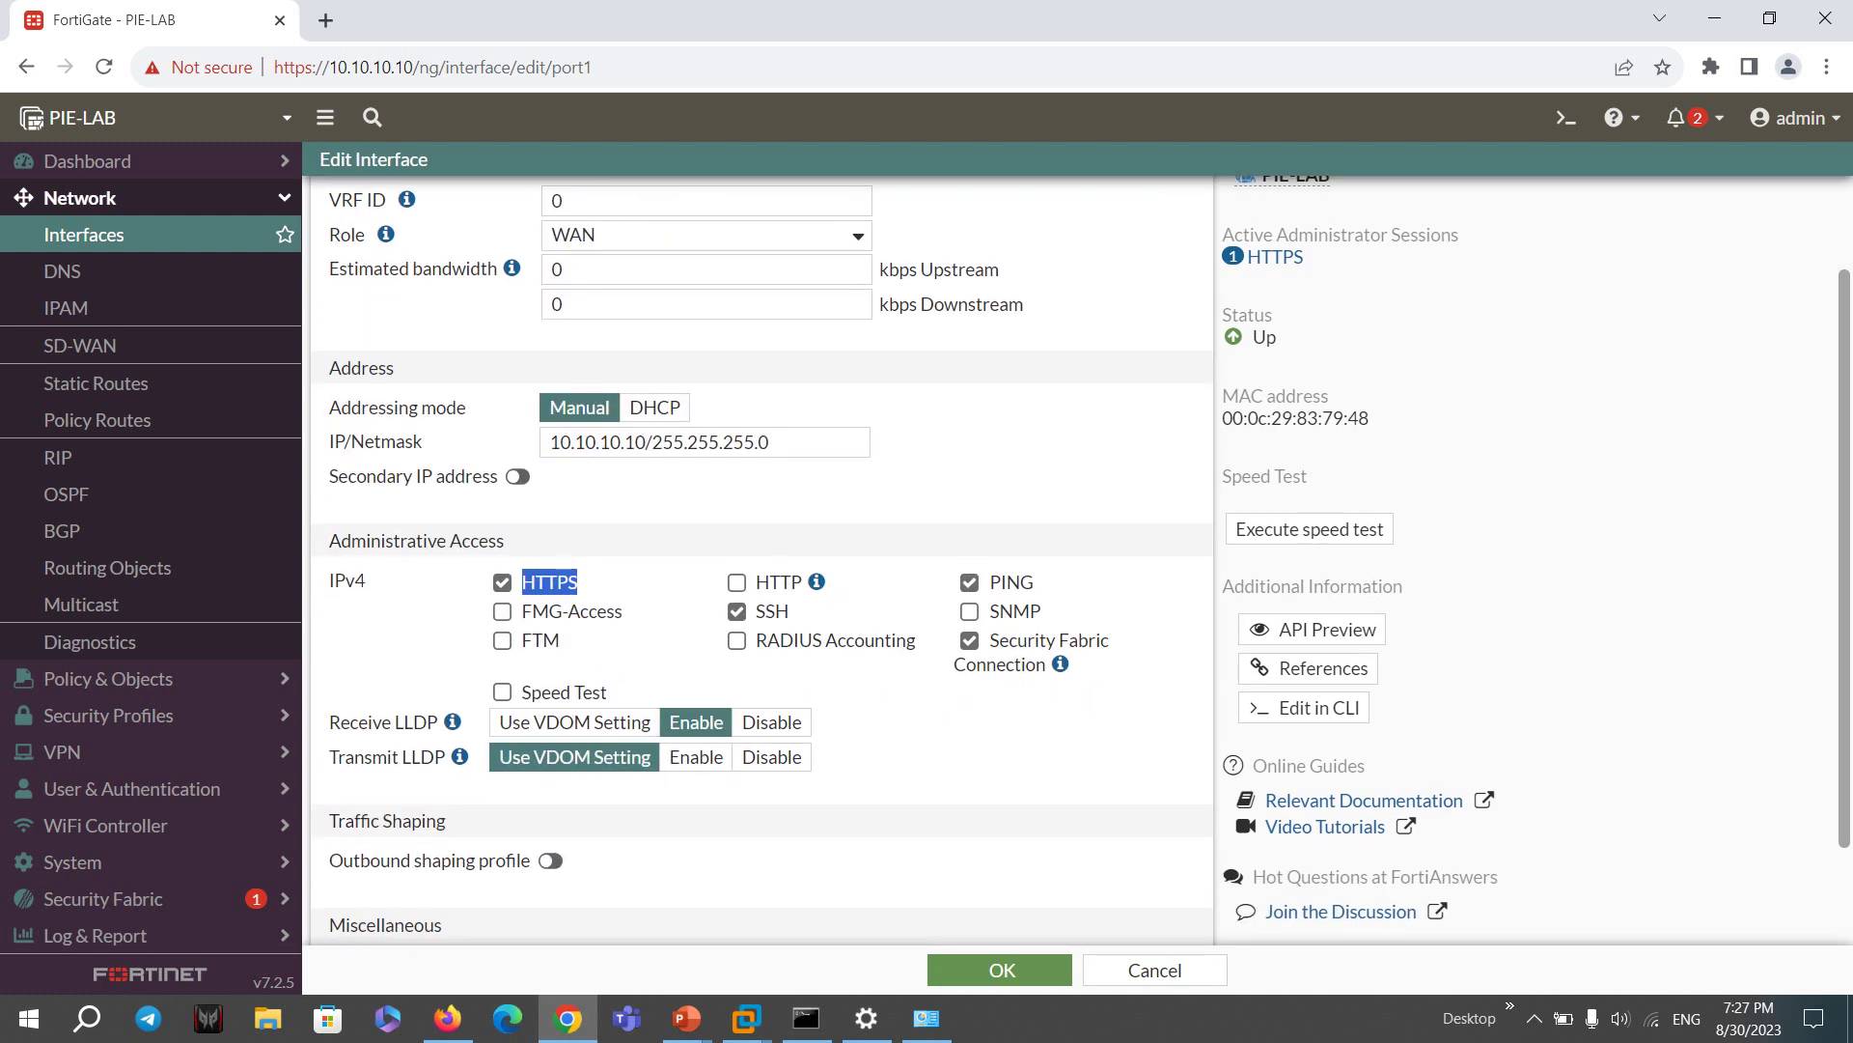
scroll(761, 560, "down", 1)
scroll(761, 560, "up", 2)
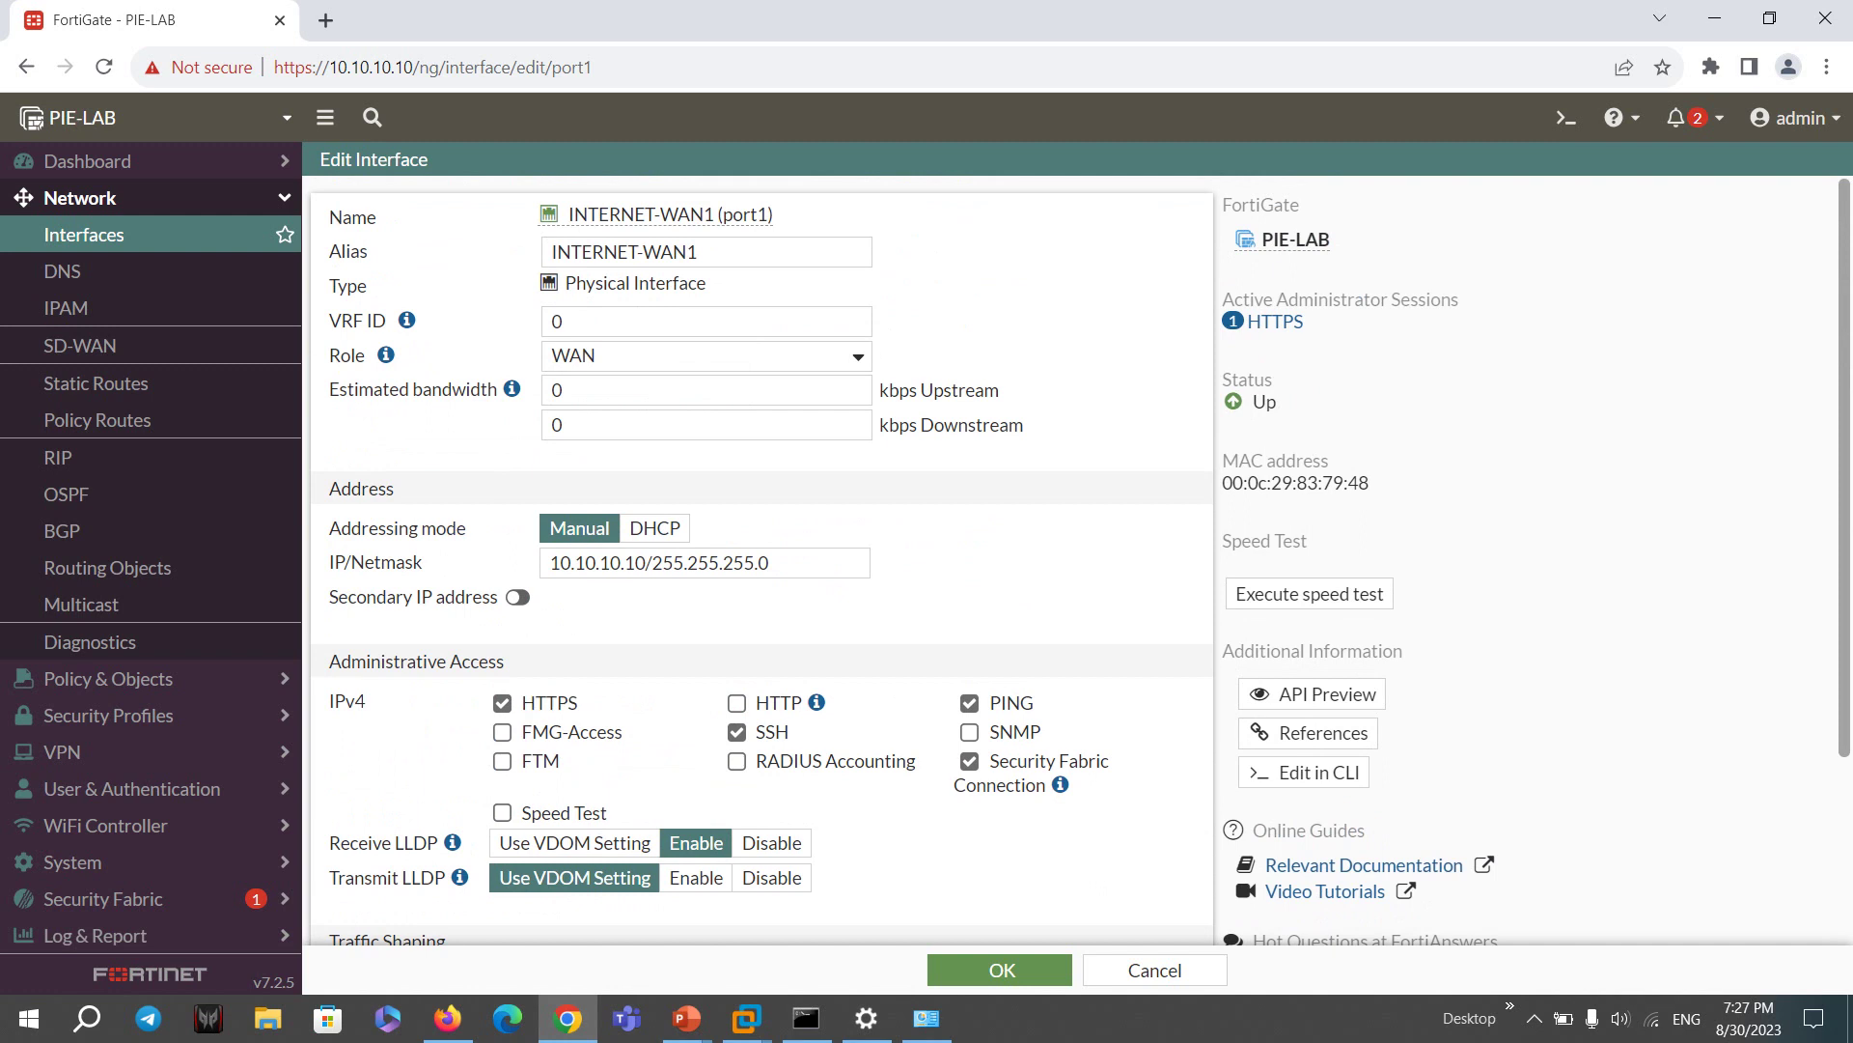
double_click(550, 703)
left_click_drag(788, 731, 765, 732)
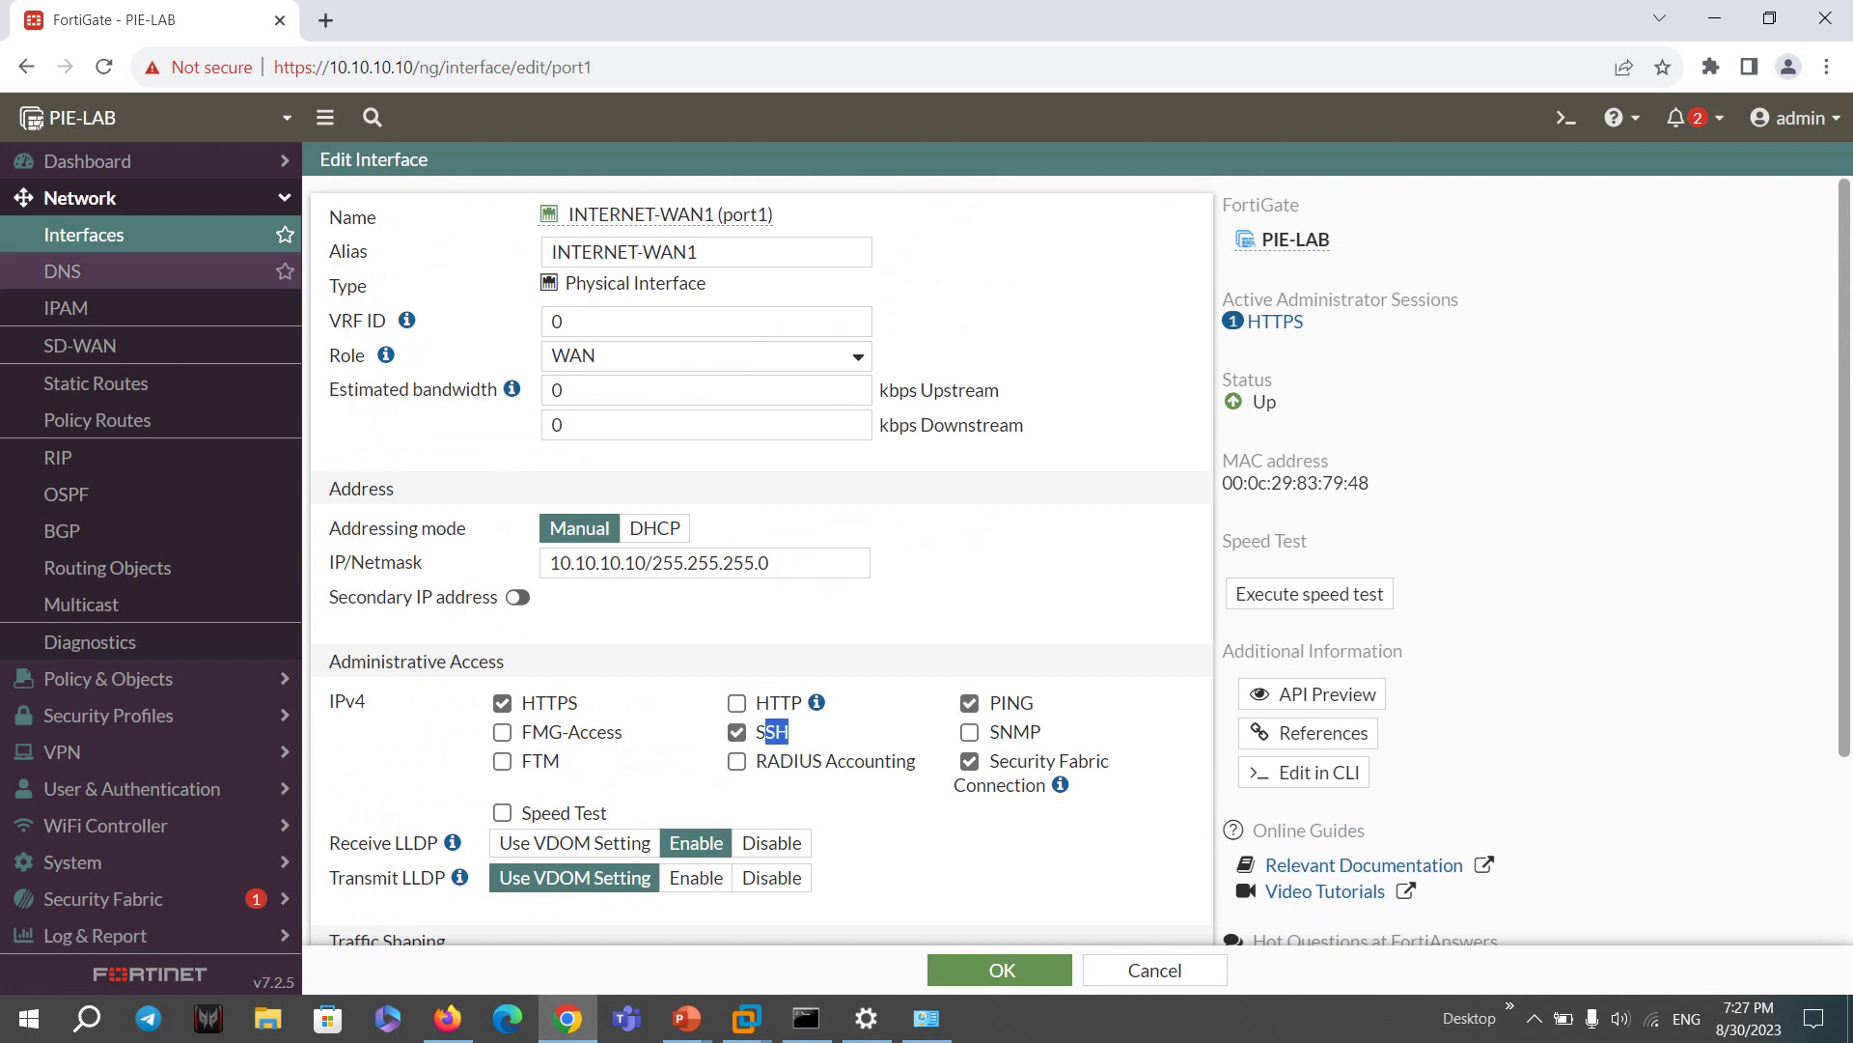
left_click(84, 234)
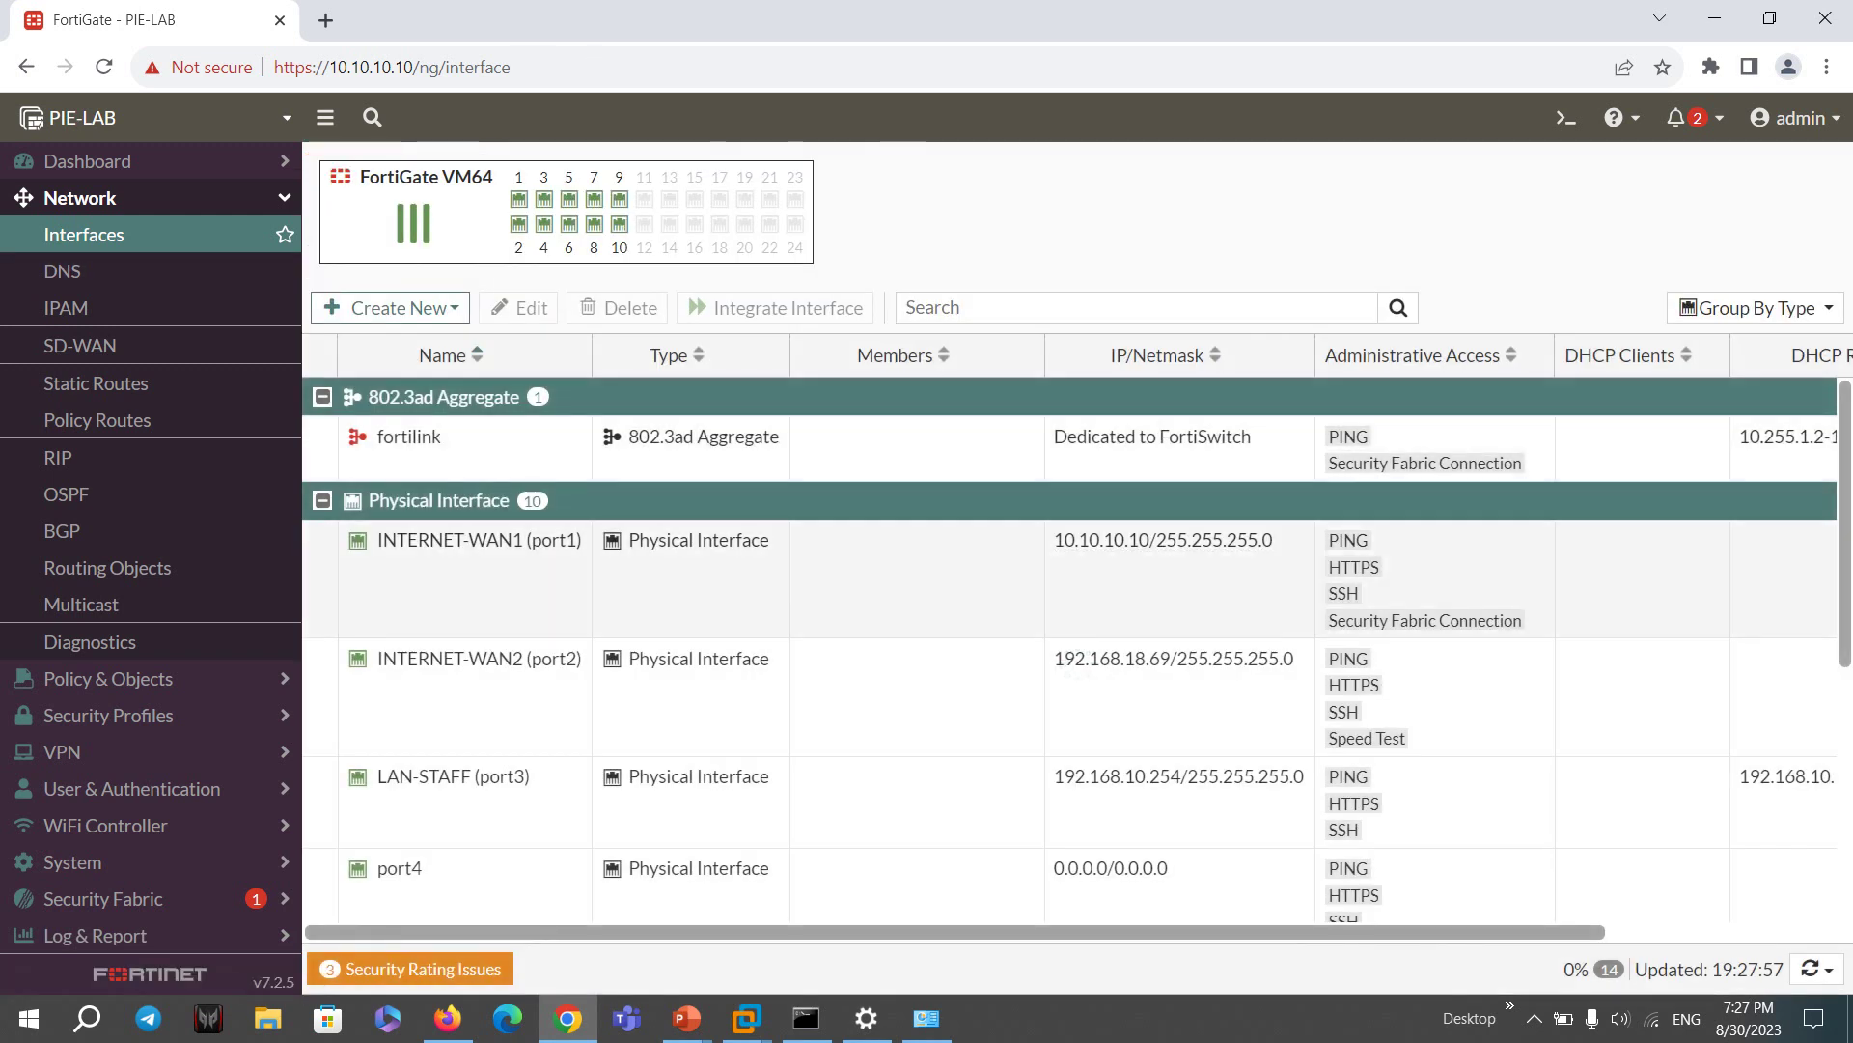
- Review port1's static IP and port2's DHCP-obtained address, DNS and gateway
left_click(1173, 676)
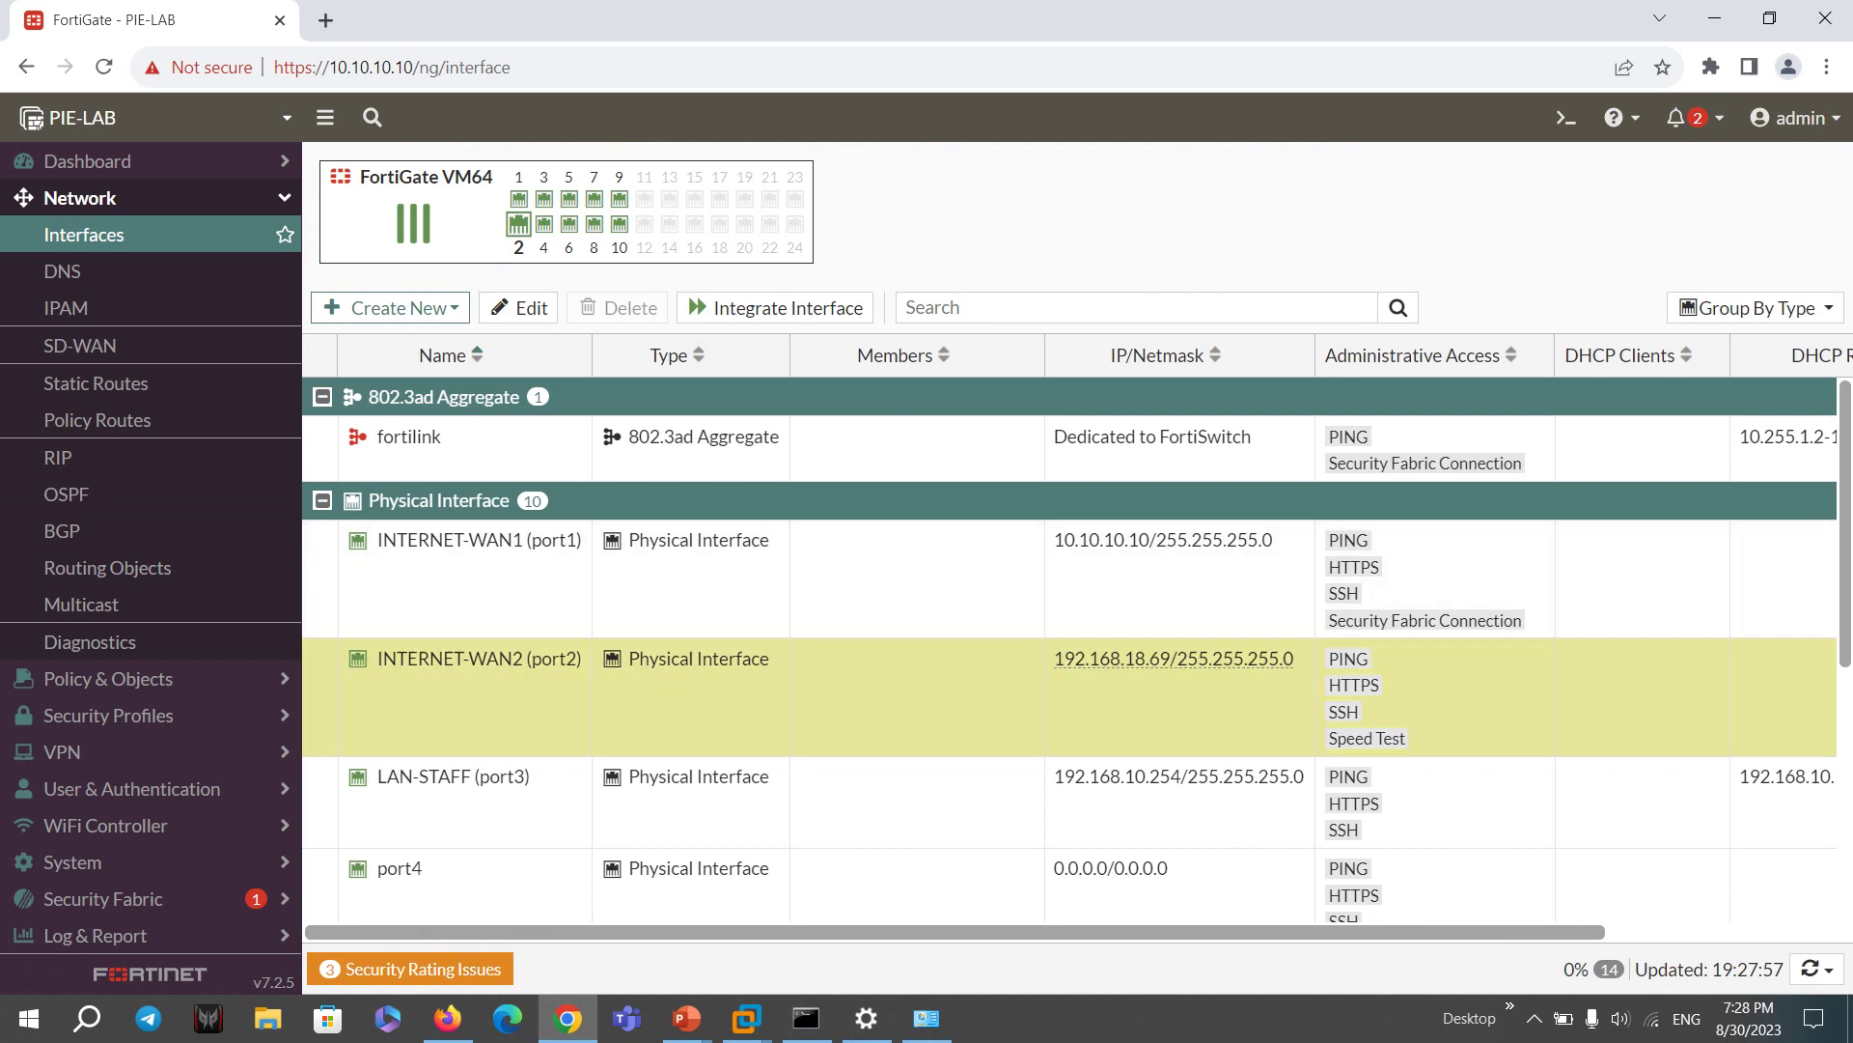
triple_click(1163, 539)
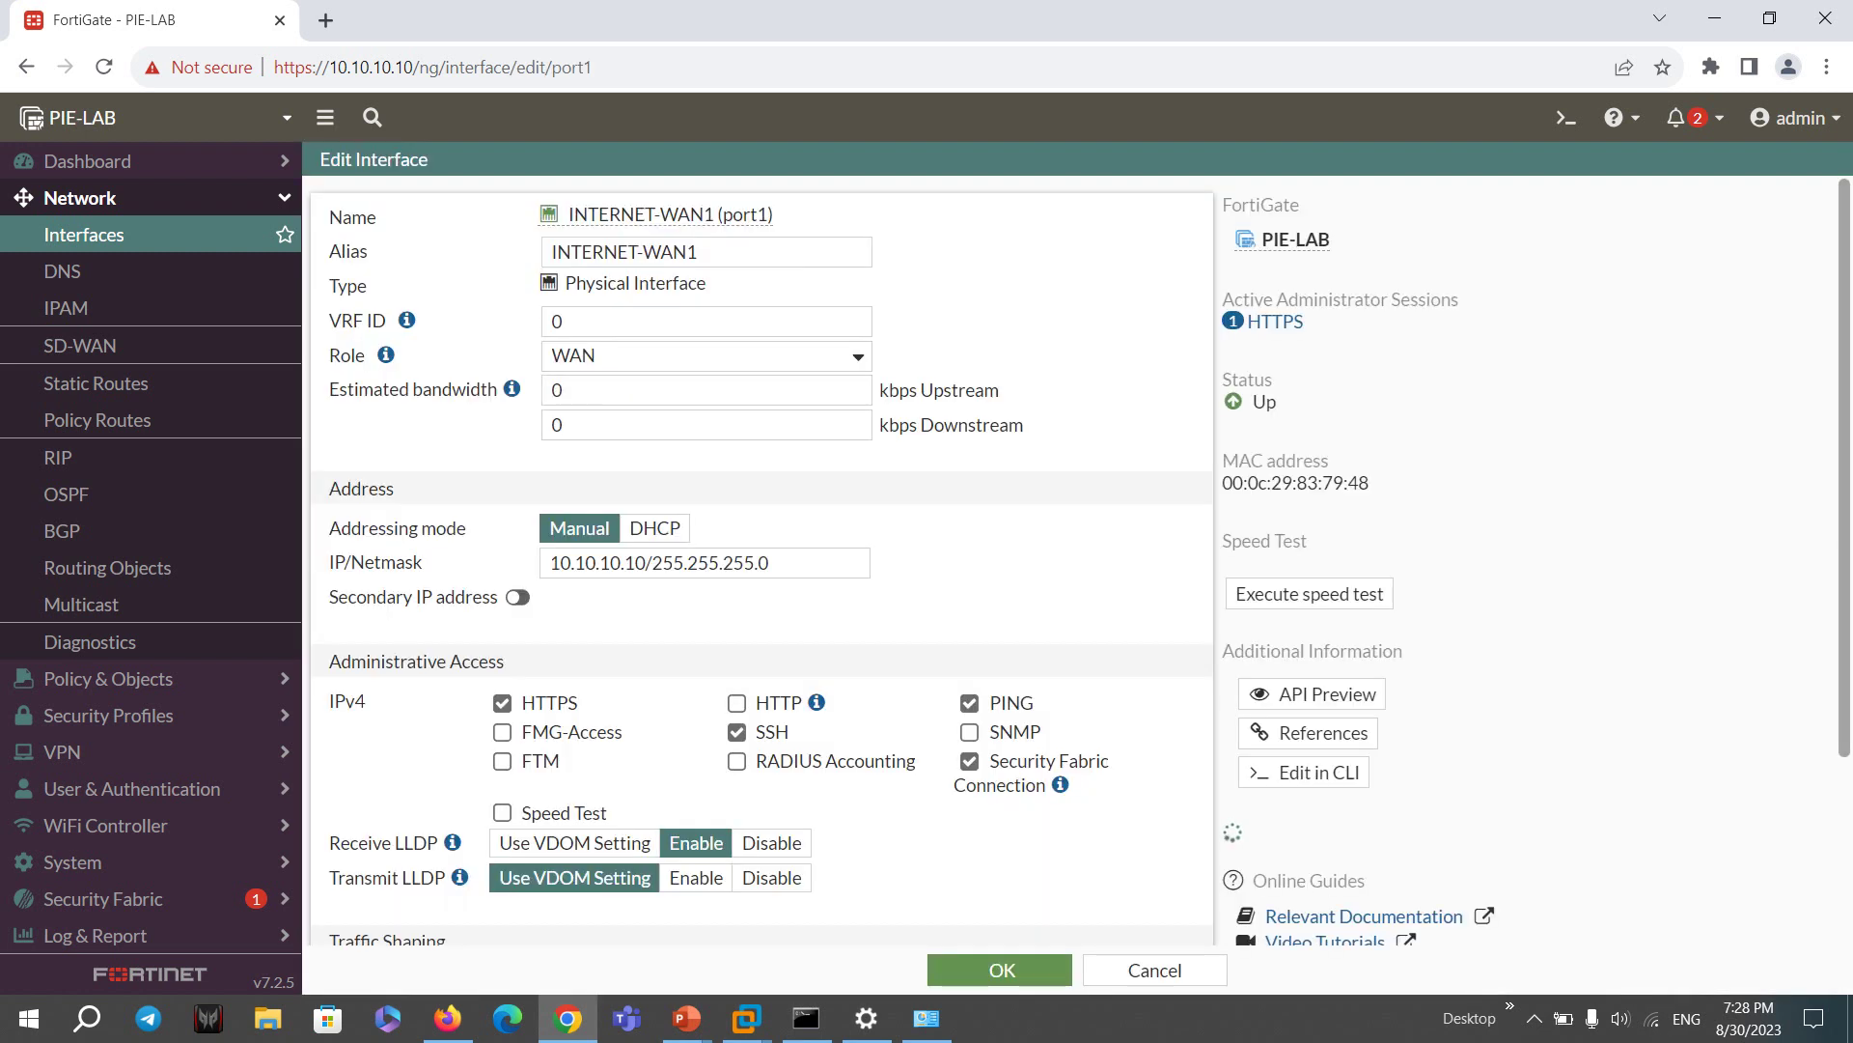
left_click_drag(550, 563, 500, 597)
left_click(84, 234)
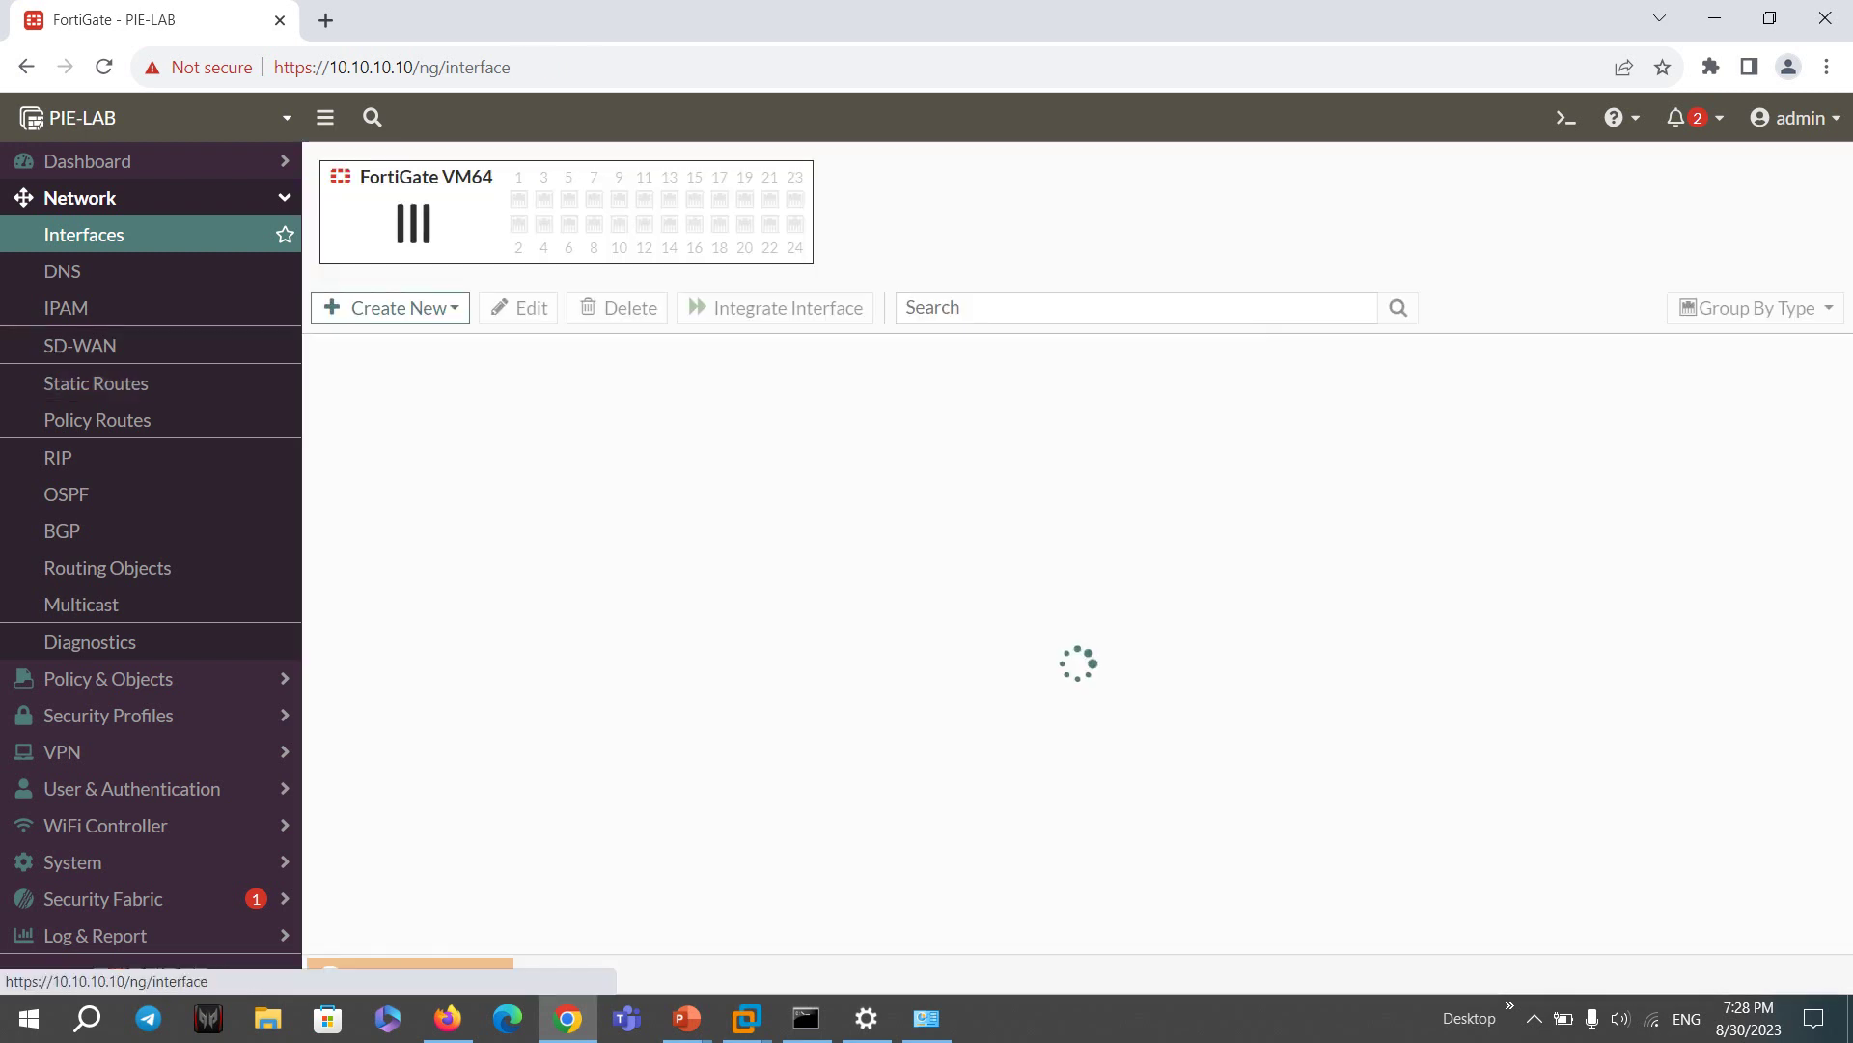
double_click(1173, 659)
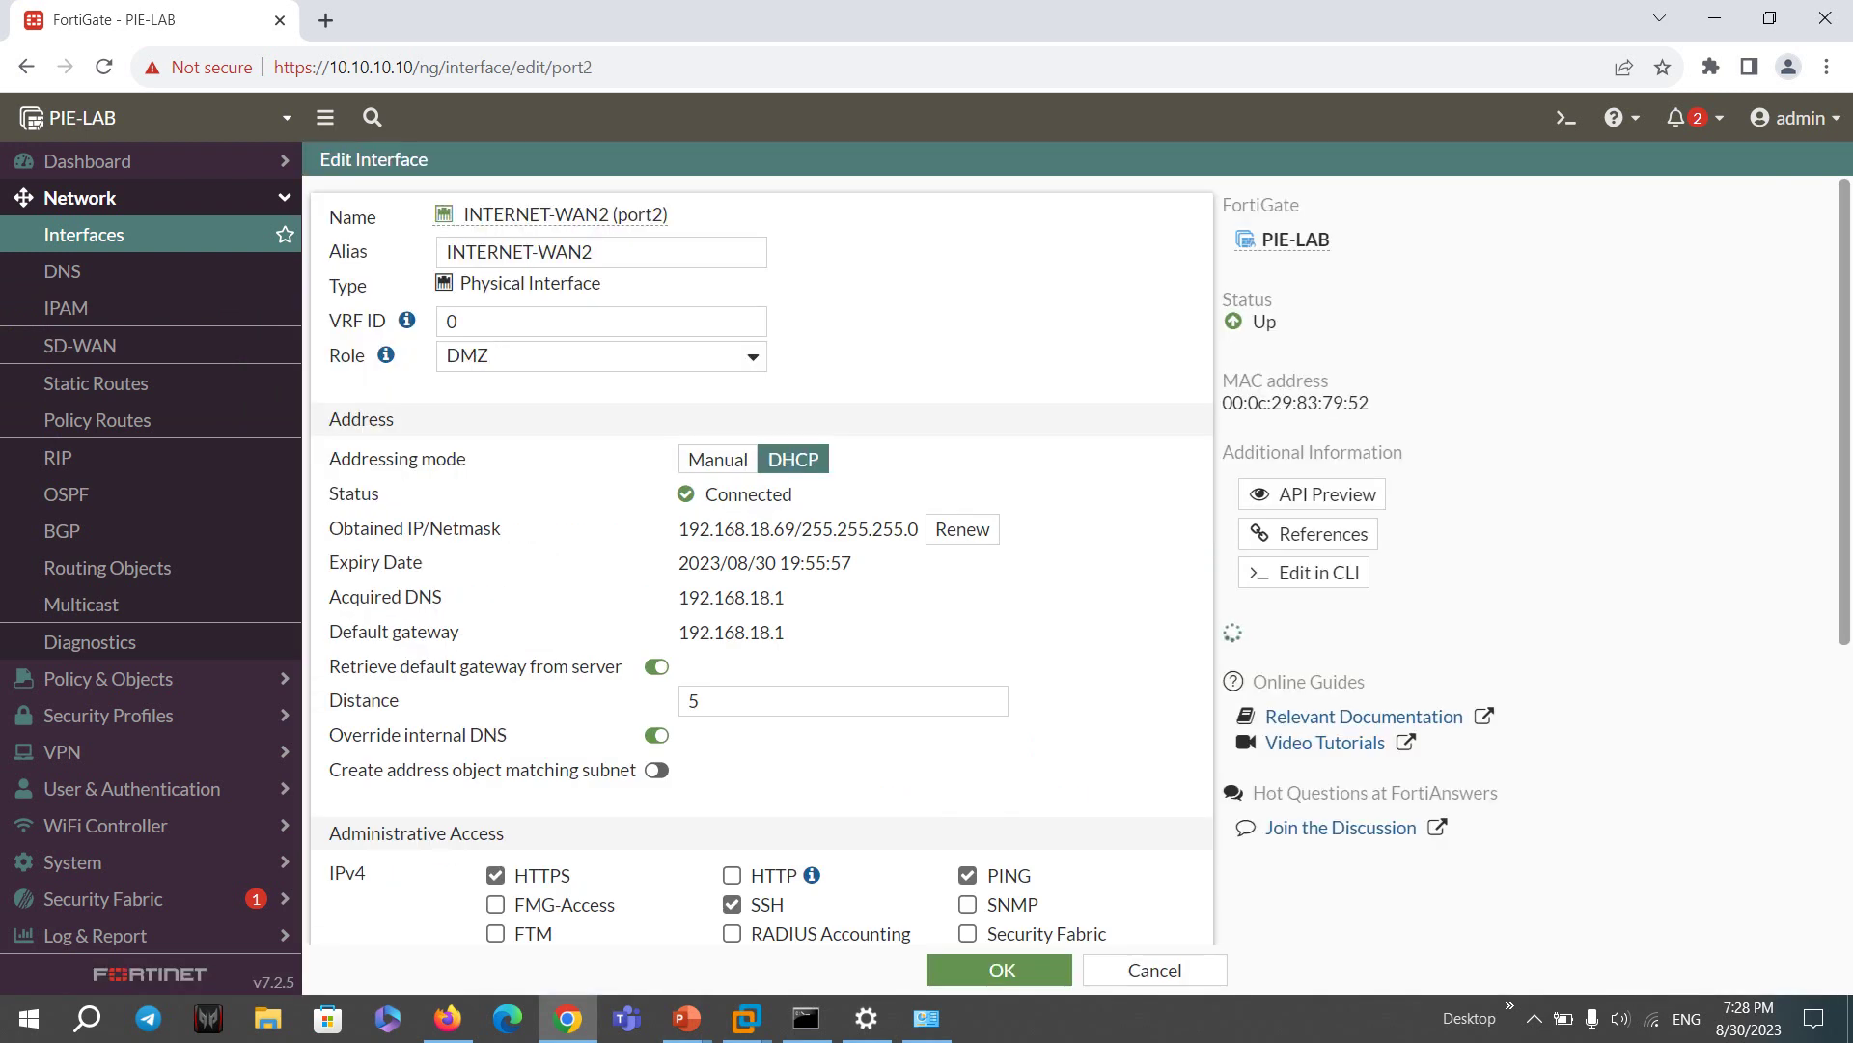
left_click_drag(787, 632, 679, 528)
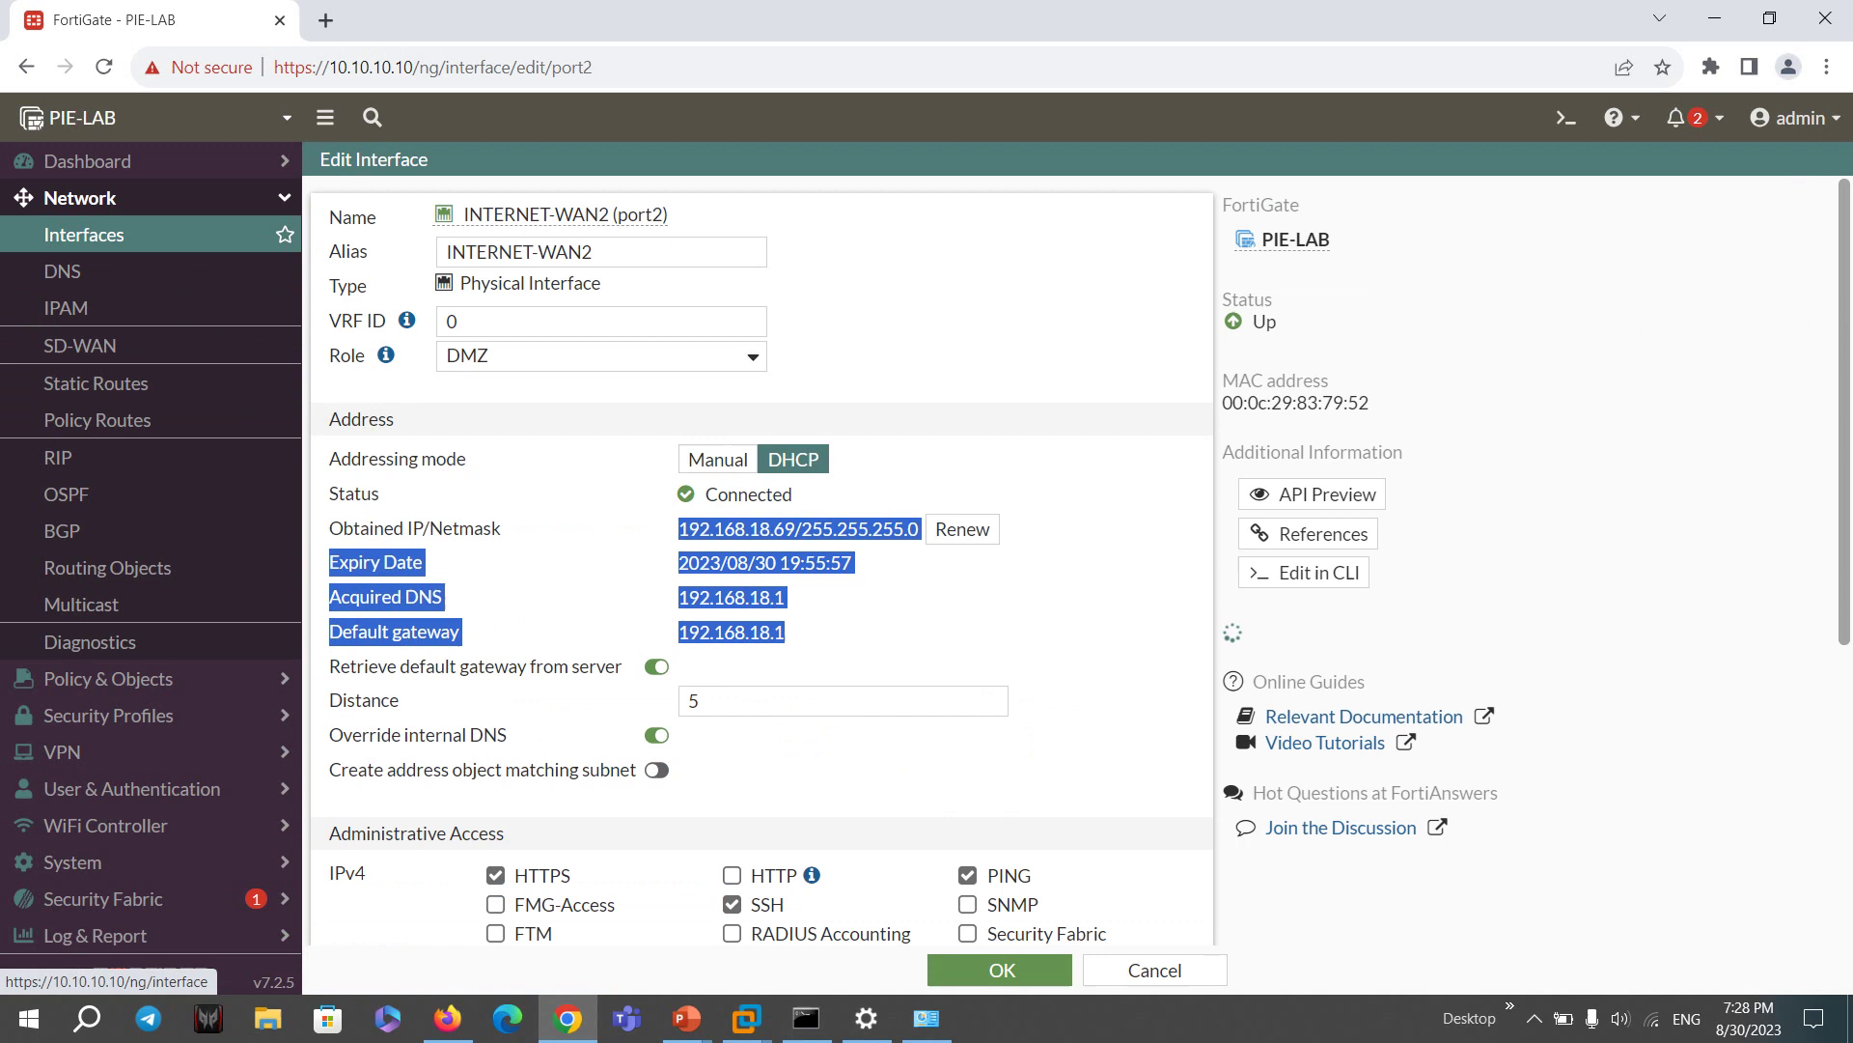
left_click(84, 235)
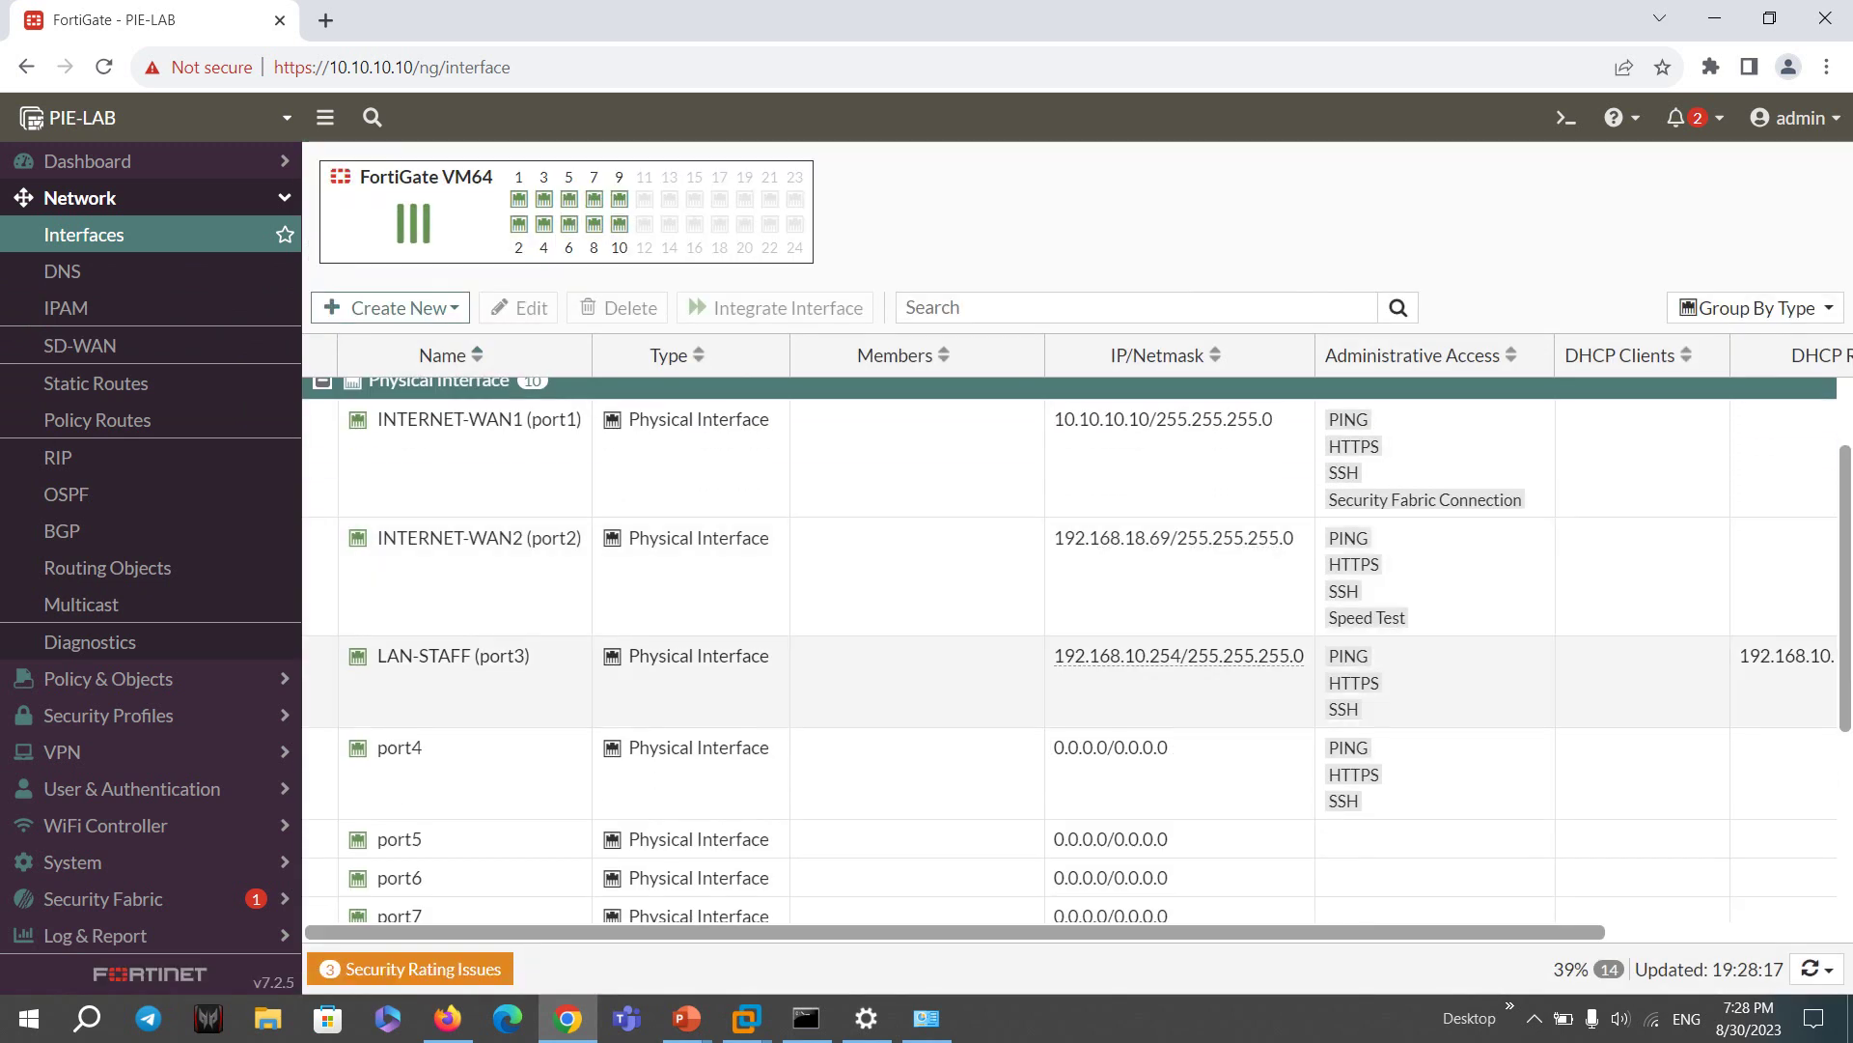
- Check the SD-WAN zones page, then advance the PowerPoint course slide show
left_click(454, 655)
left_click(80, 345)
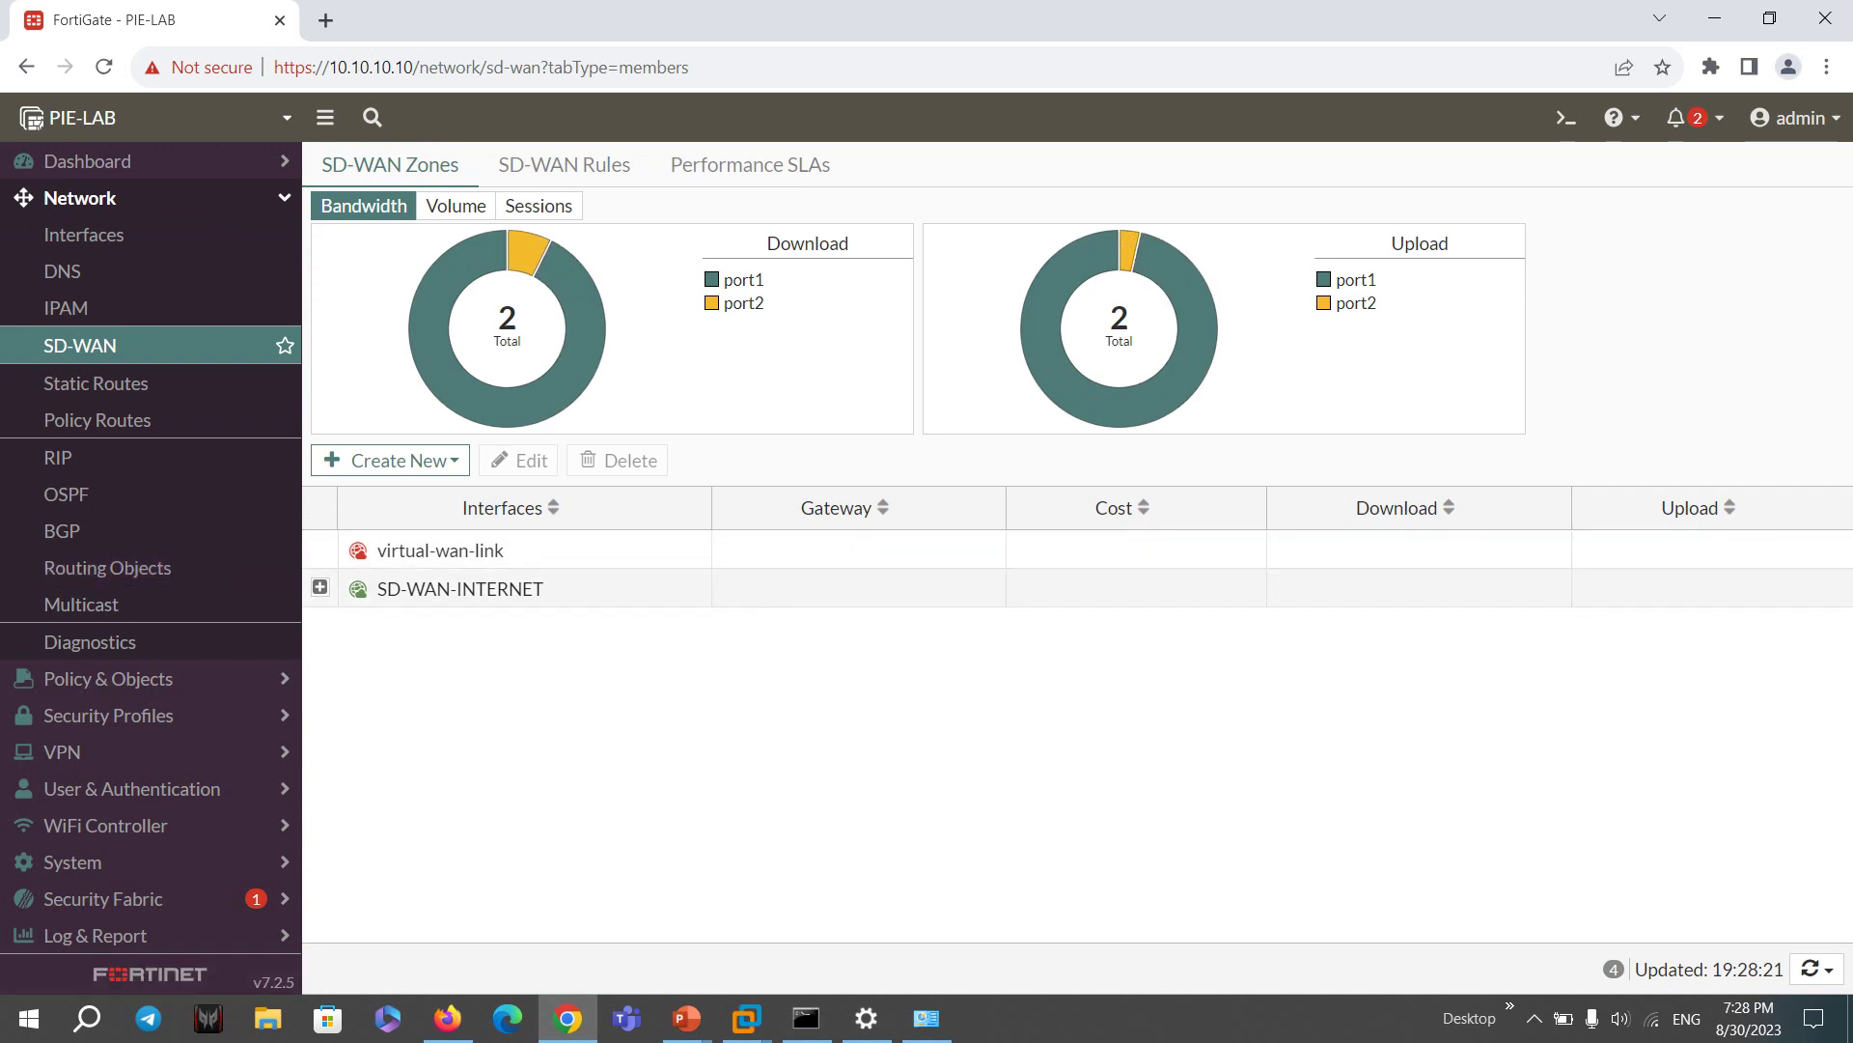
mouse_move(686, 1018)
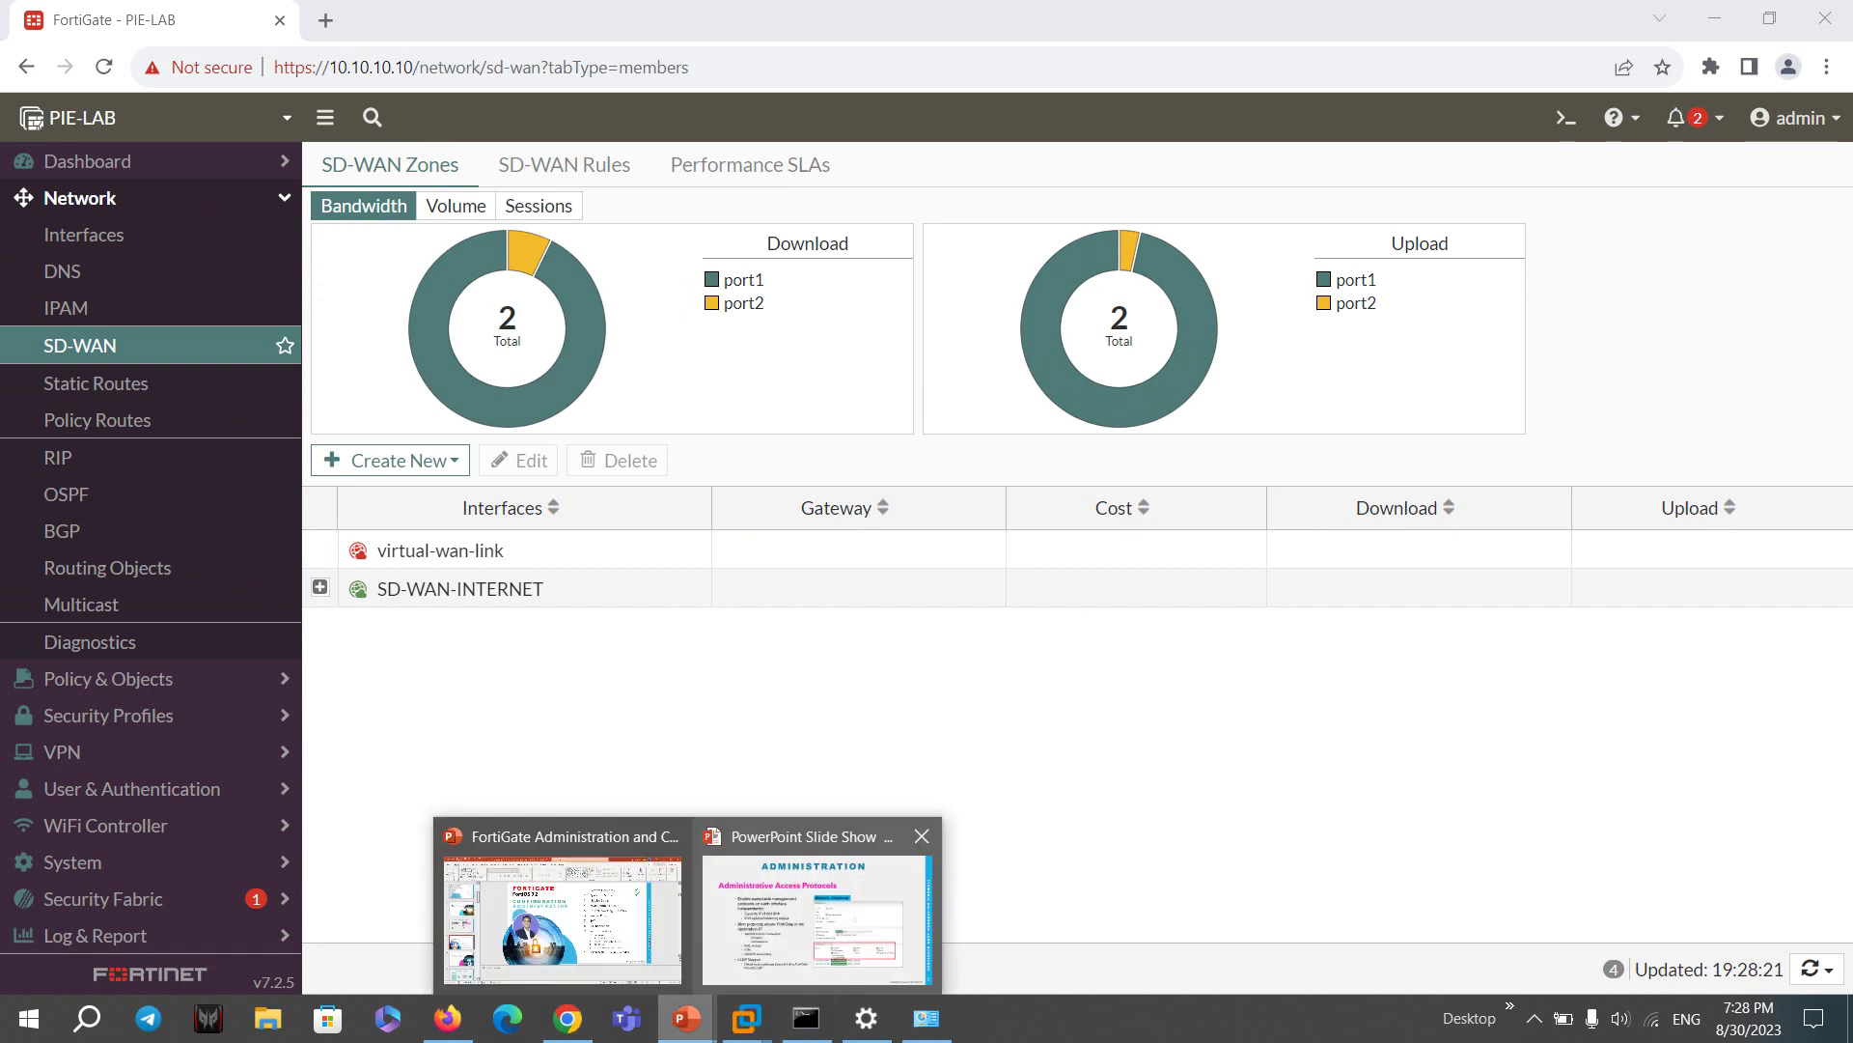
left_click(855, 932)
key("Right")
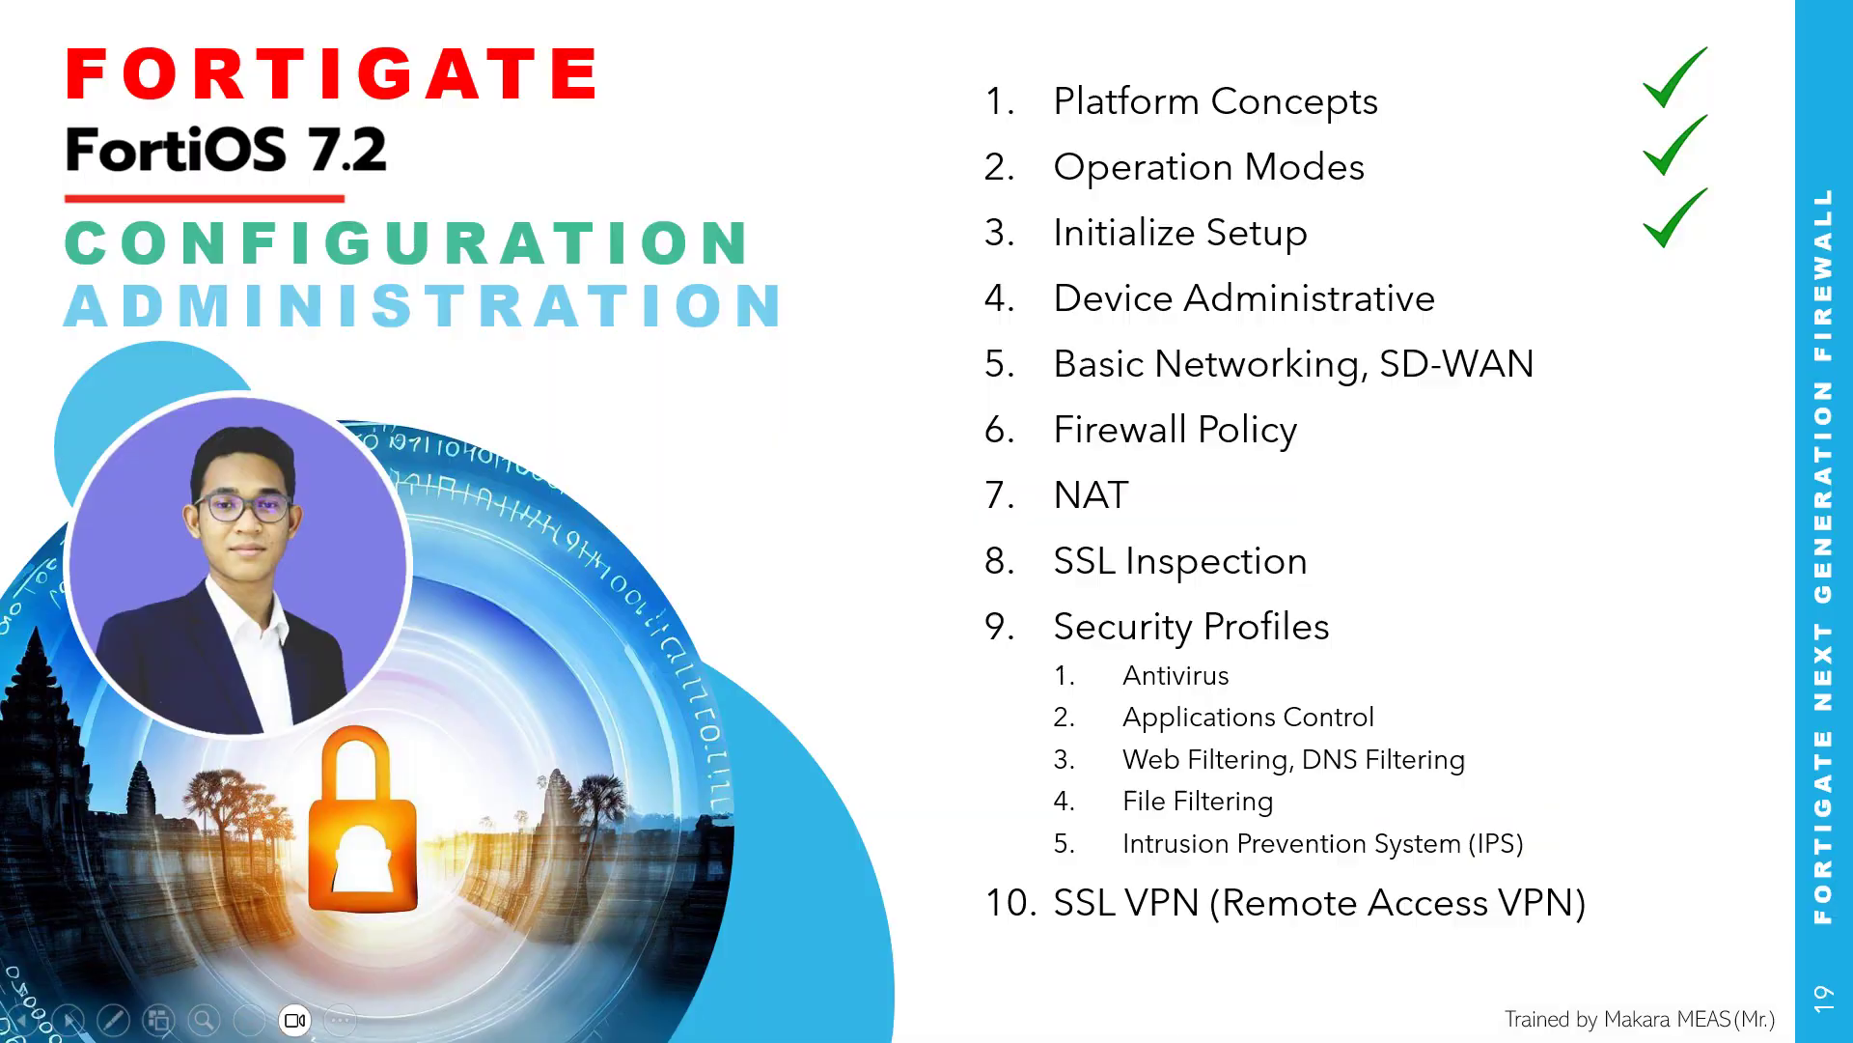